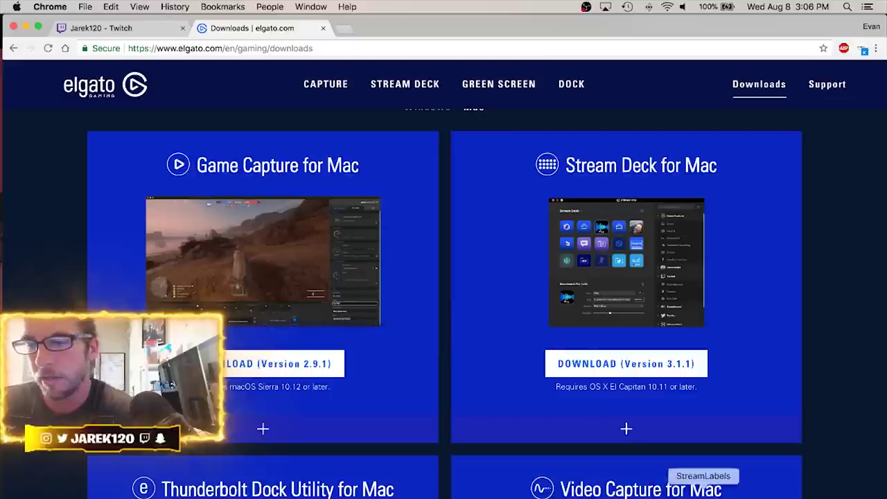
Switch to Game Capture HD and select Elgato Game Capture HD as the capture device
click(672, 495)
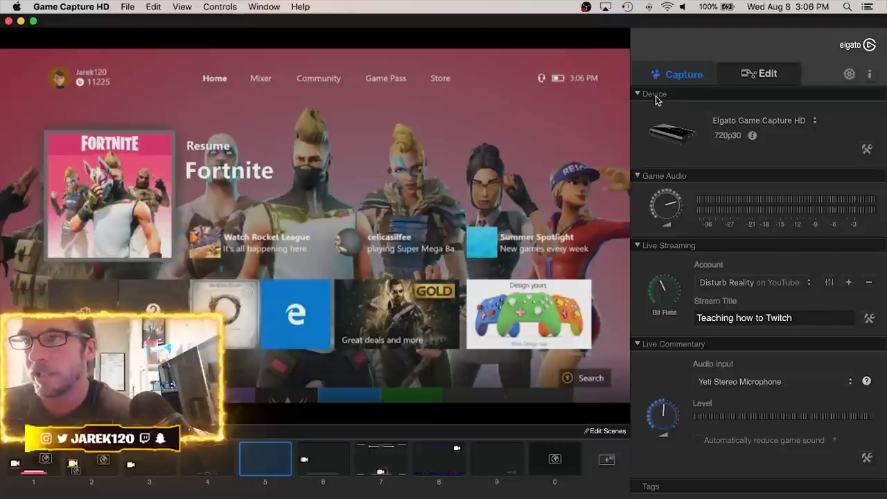
click(747, 121)
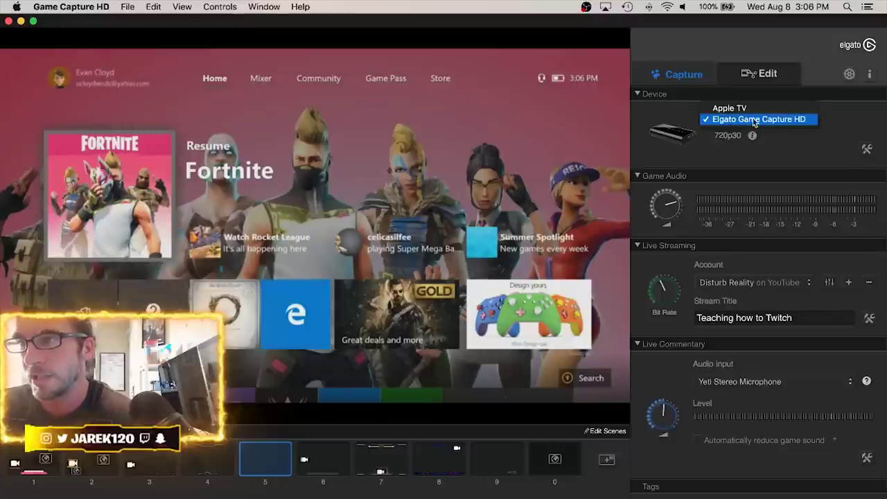
click(776, 122)
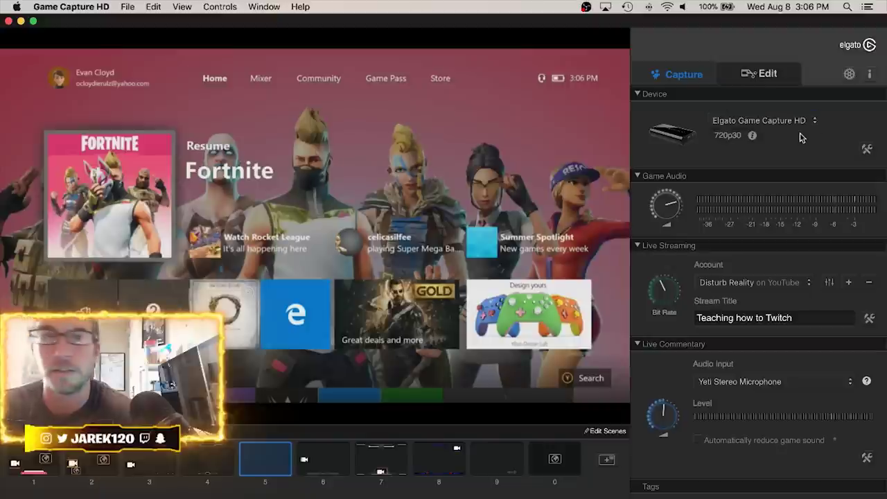
Open the capture device's settings and choose Xbox One as the input device
click(868, 149)
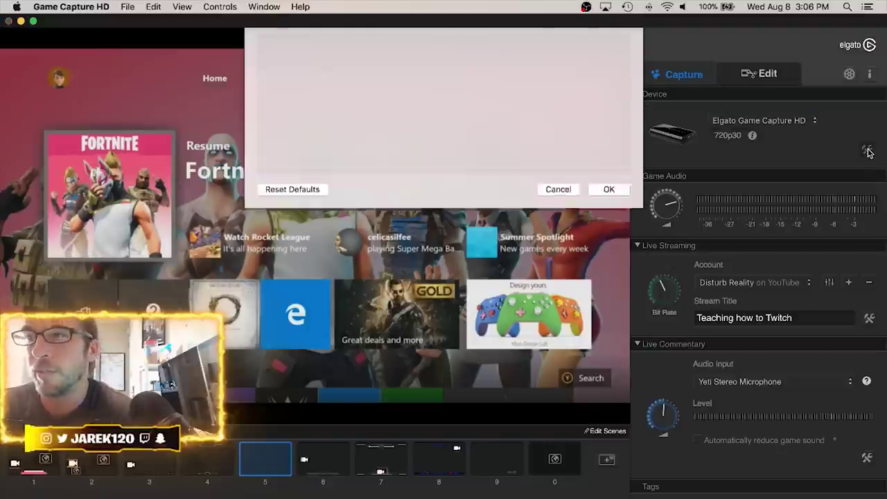
click(397, 112)
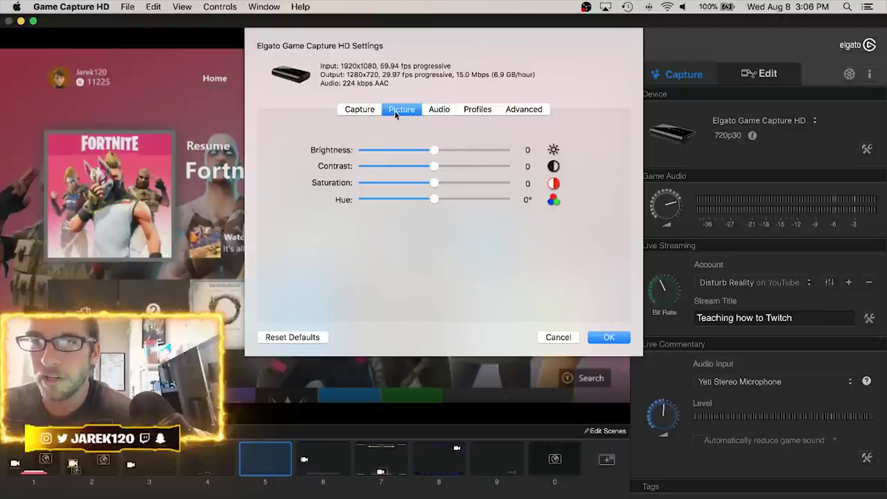
click(359, 111)
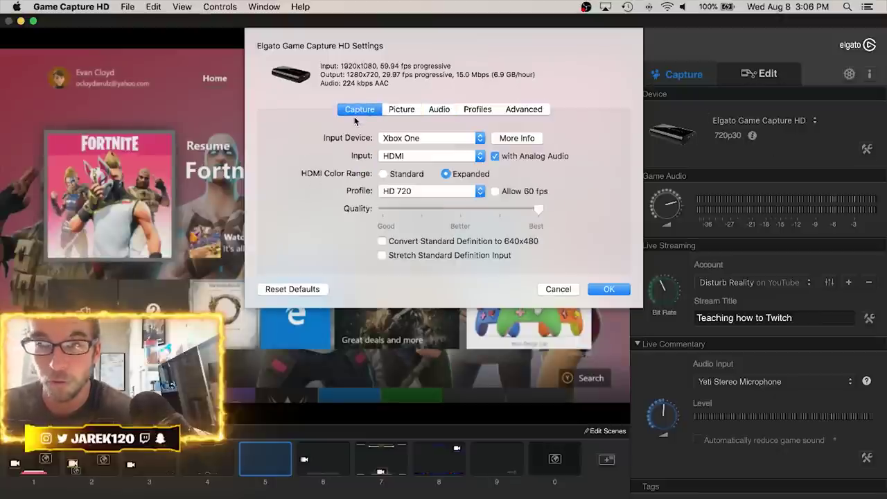
click(424, 139)
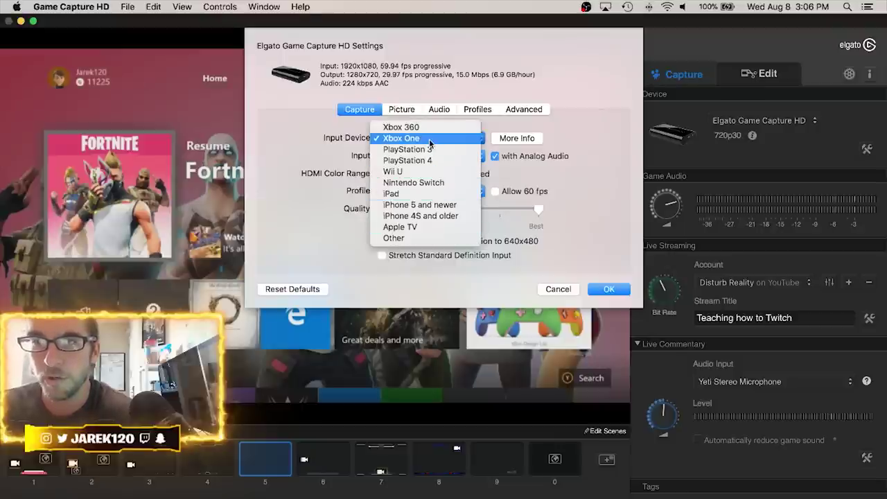
click(430, 139)
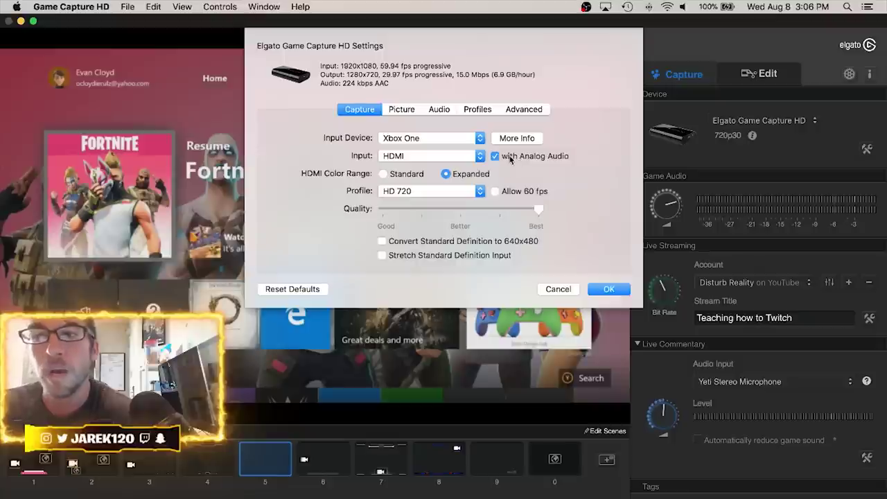
Keep analog audio enabled for the HDMI input and choose HD 720 as the capture profile
click(509, 158)
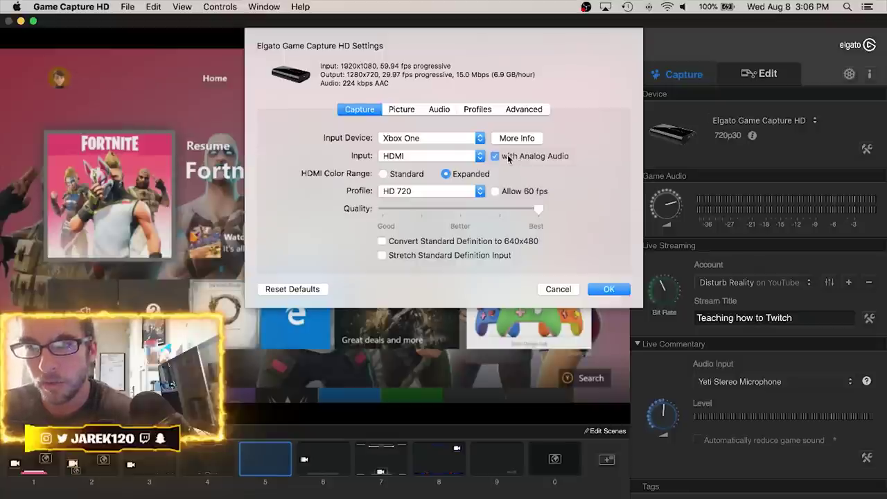
click(508, 157)
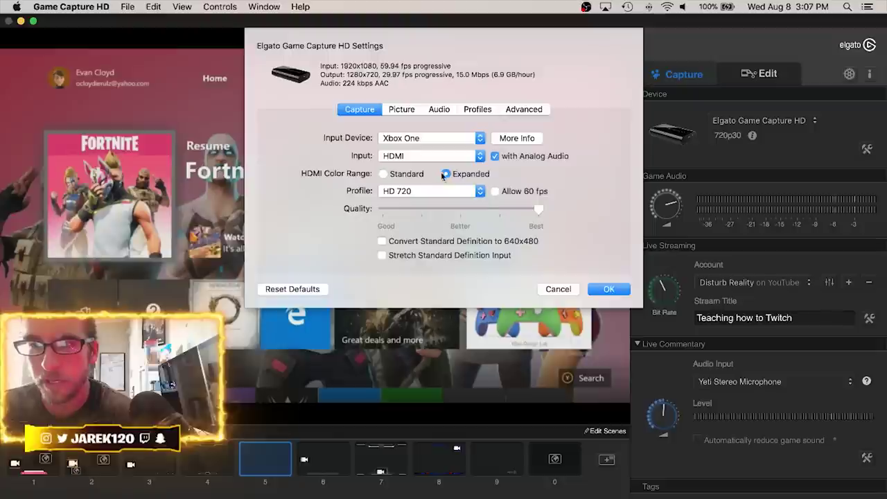
click(436, 192)
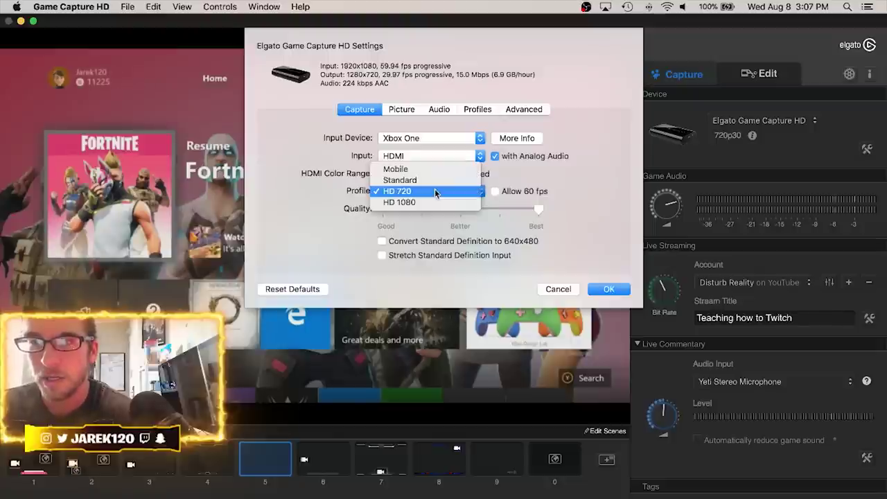
click(437, 192)
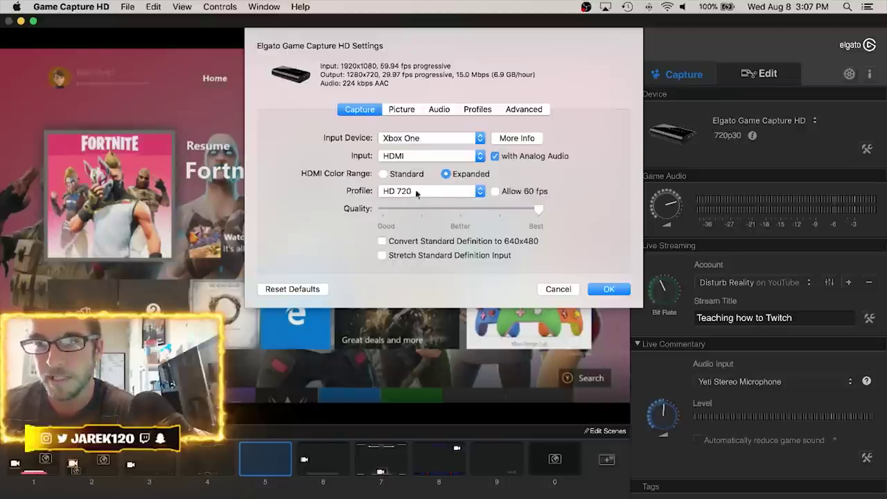
Review the device's picture, audio, profiles and advanced settings, and confirm the capture settings with analog audio enabled
click(402, 109)
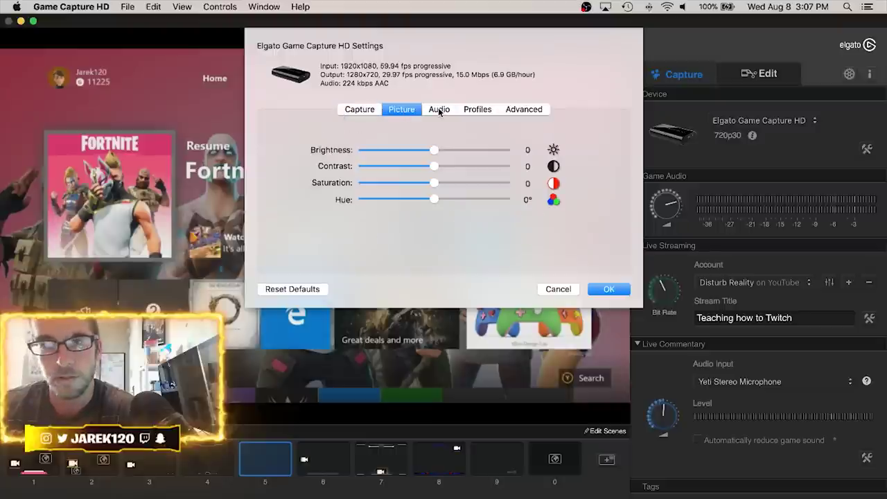
click(438, 109)
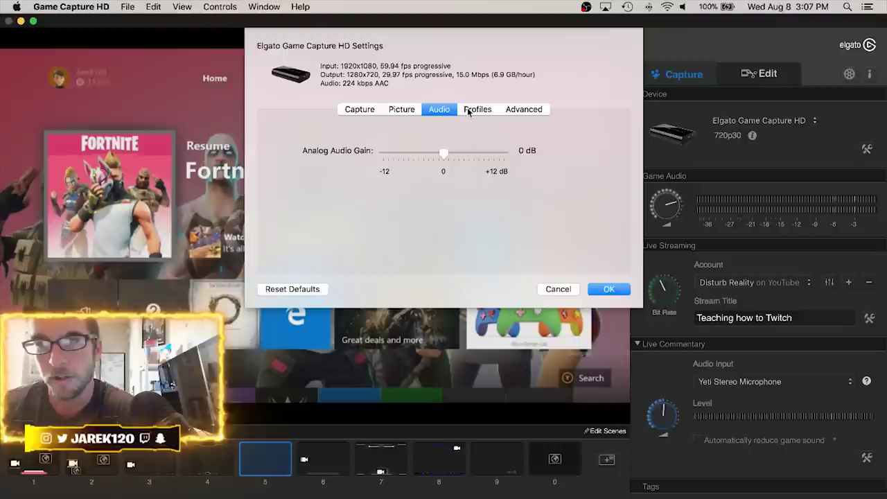
click(468, 109)
click(530, 109)
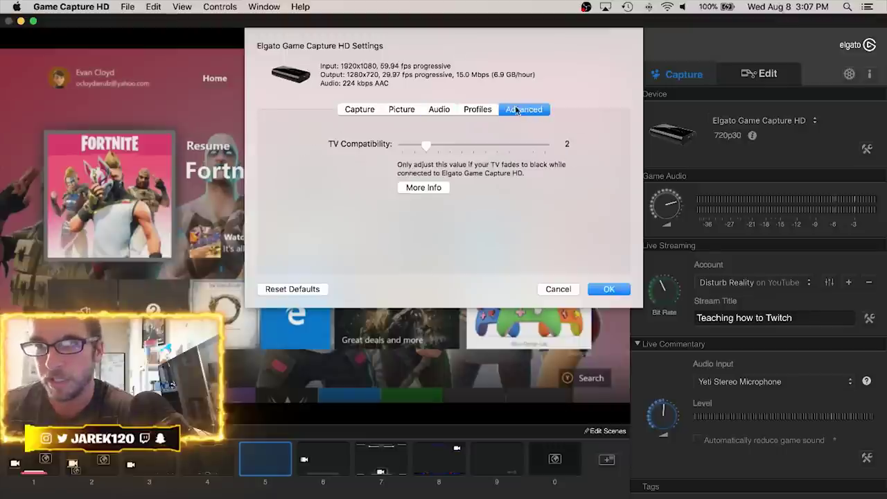
click(358, 110)
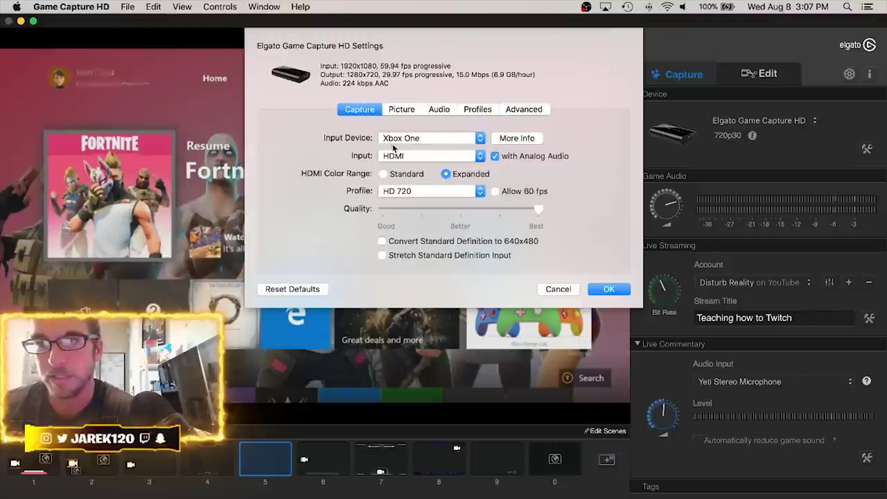
click(515, 158)
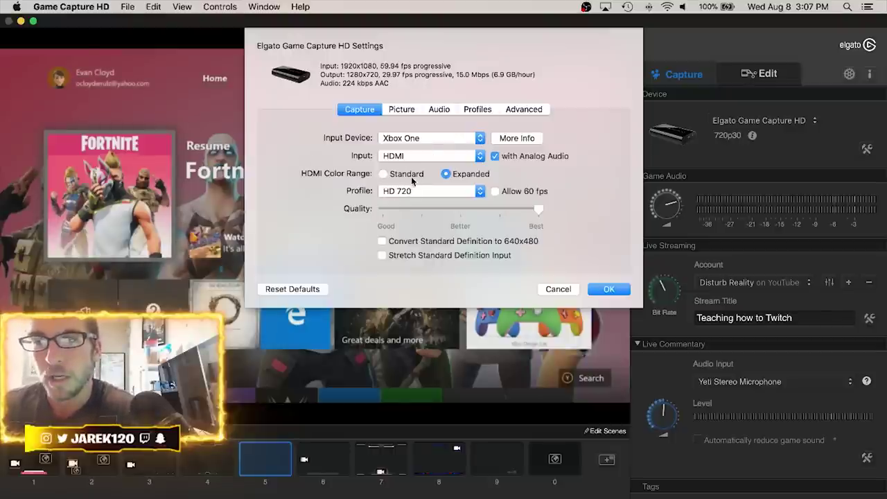
click(619, 288)
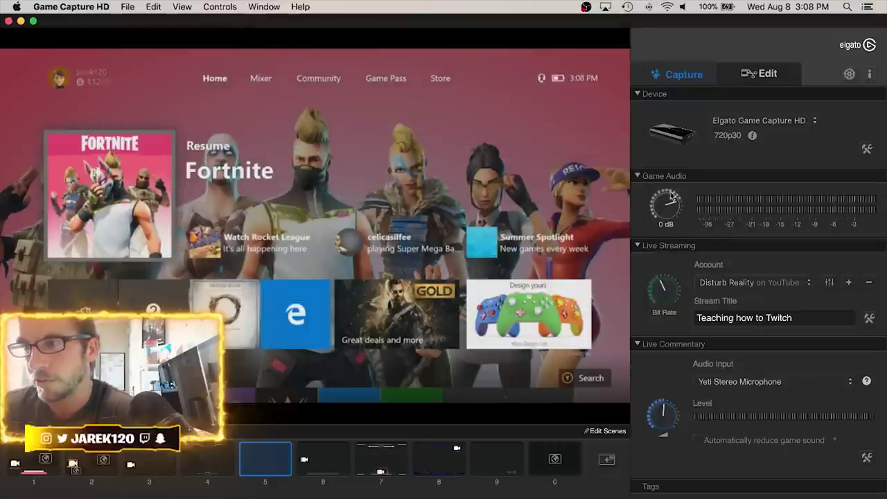
Choose Yeti Stereo Microphone as the audio input for the live commentary
scroll(644, 215, down, 3)
scroll(641, 208, down, 2)
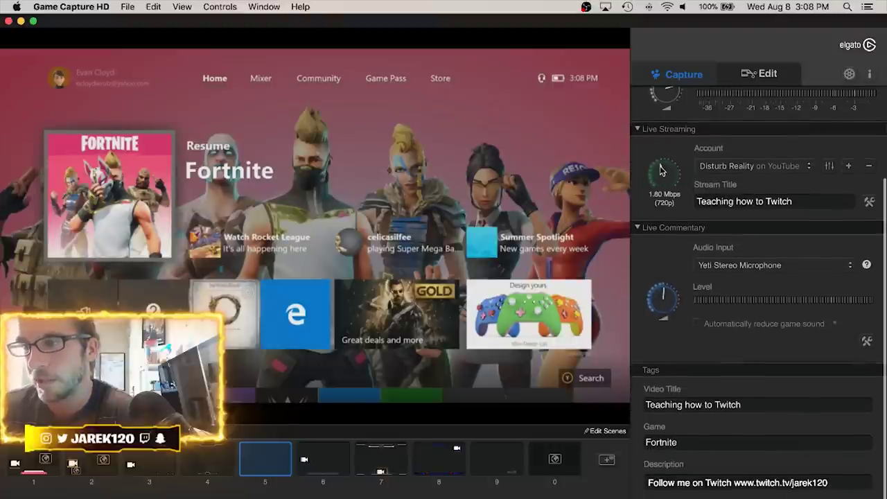
scroll(660, 169, down, 2)
click(768, 257)
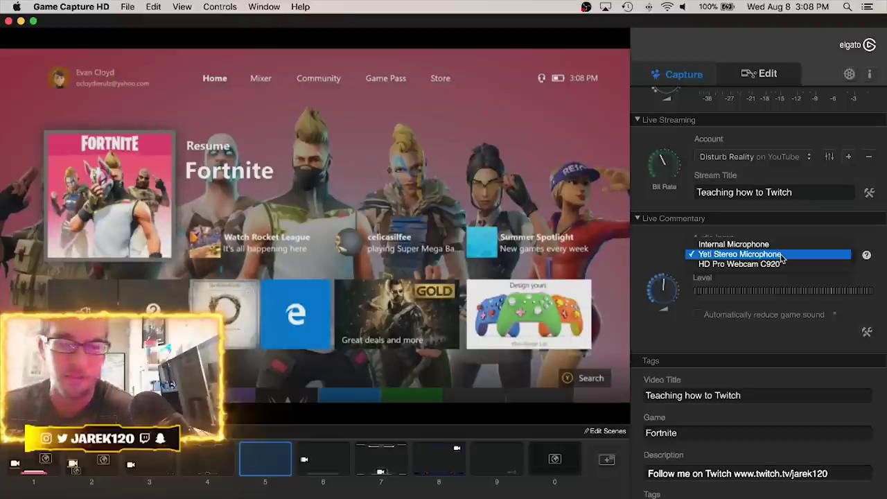
click(778, 256)
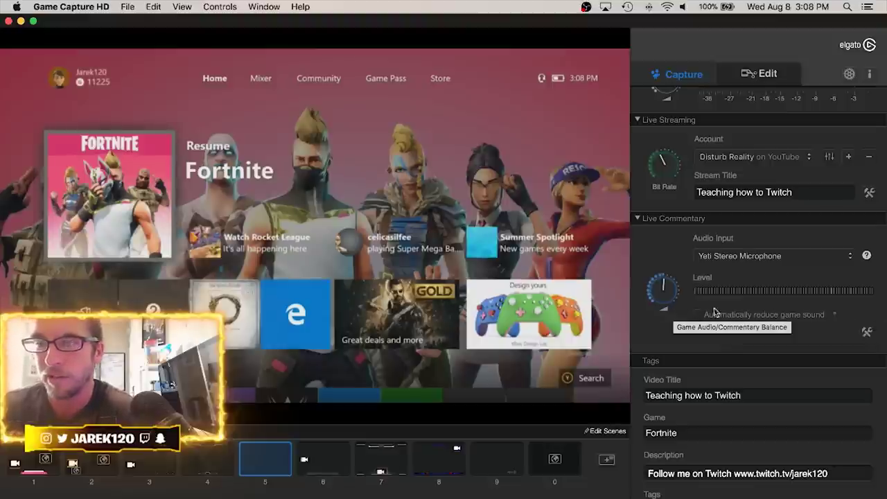
Examine the live commentary's audio balance and its threshold and attenuation settings
mouse_move(664, 285)
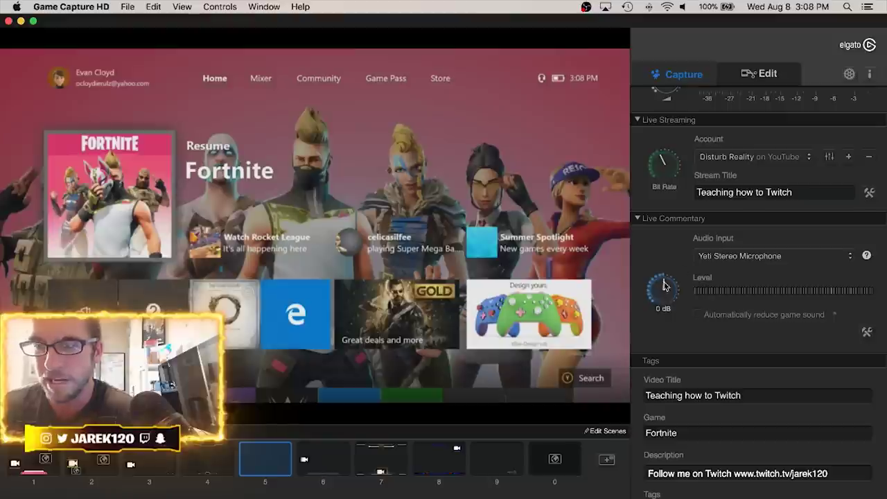
click(867, 332)
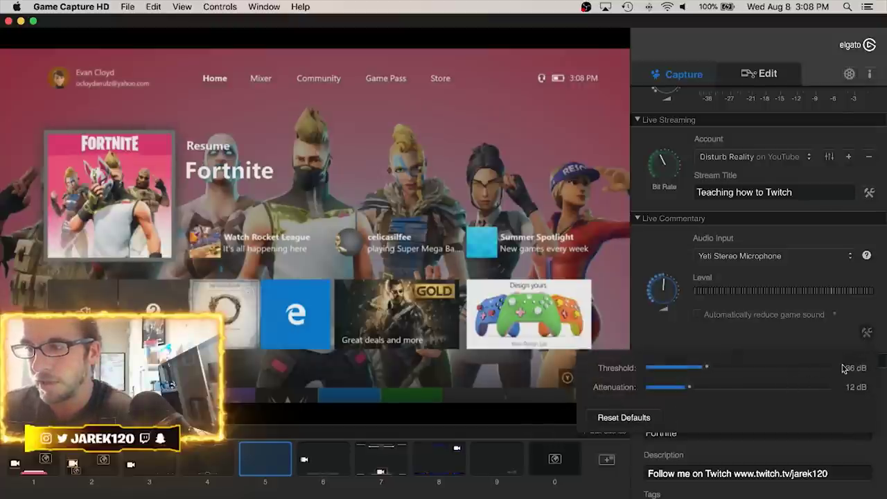
click(867, 334)
scroll(638, 340, down, 1)
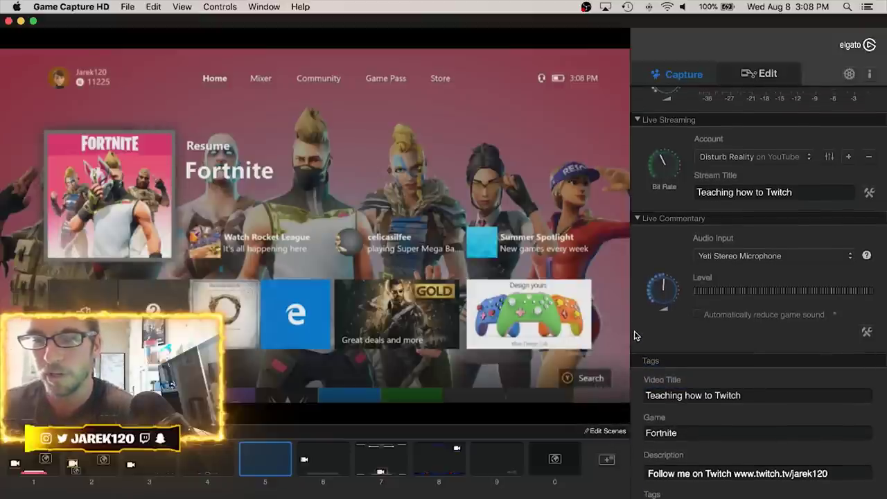
click(867, 333)
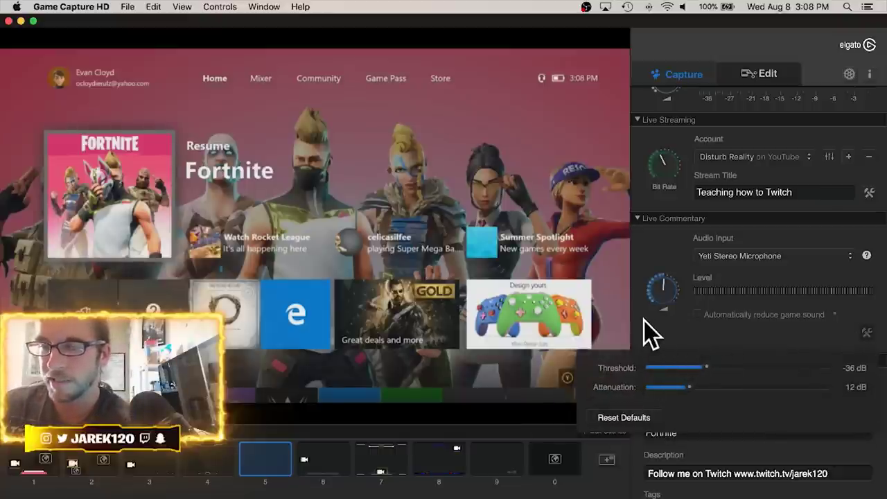
click(641, 328)
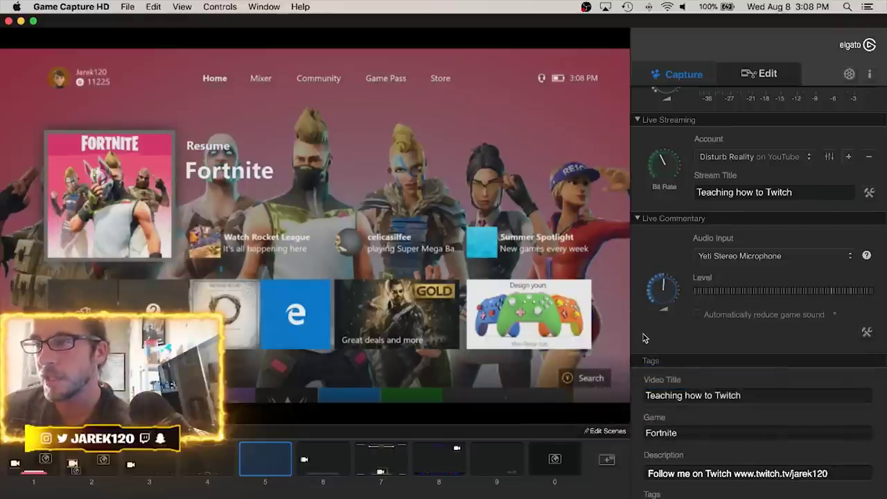
scroll(643, 337, up, 5)
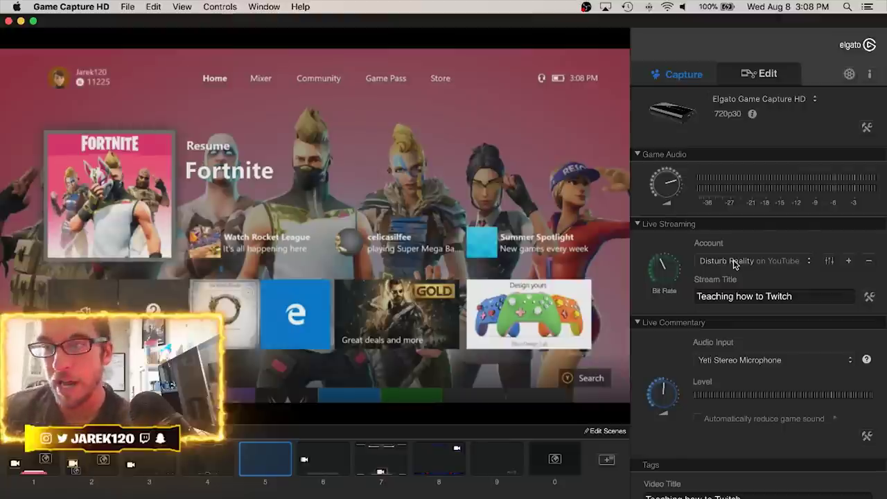
click(849, 262)
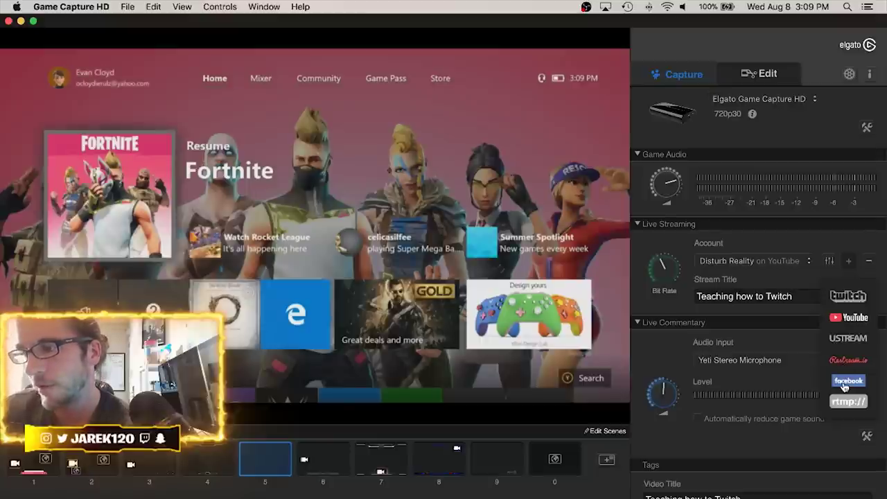
click(851, 241)
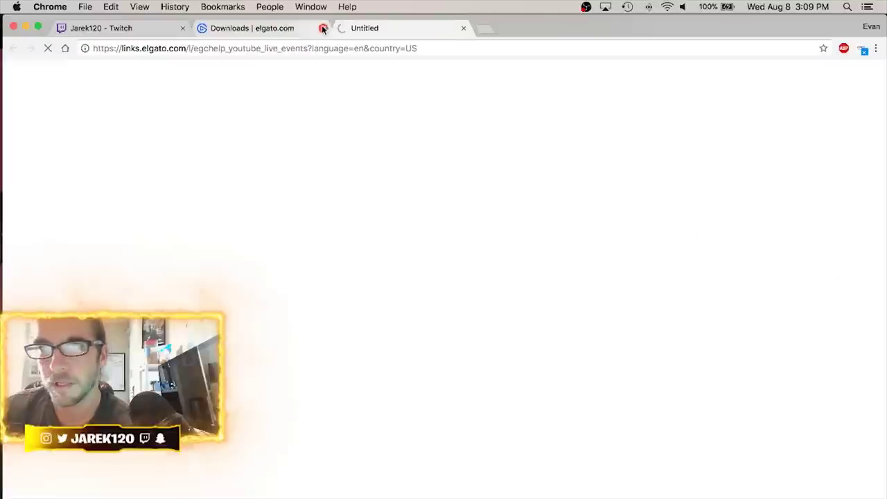
click(463, 28)
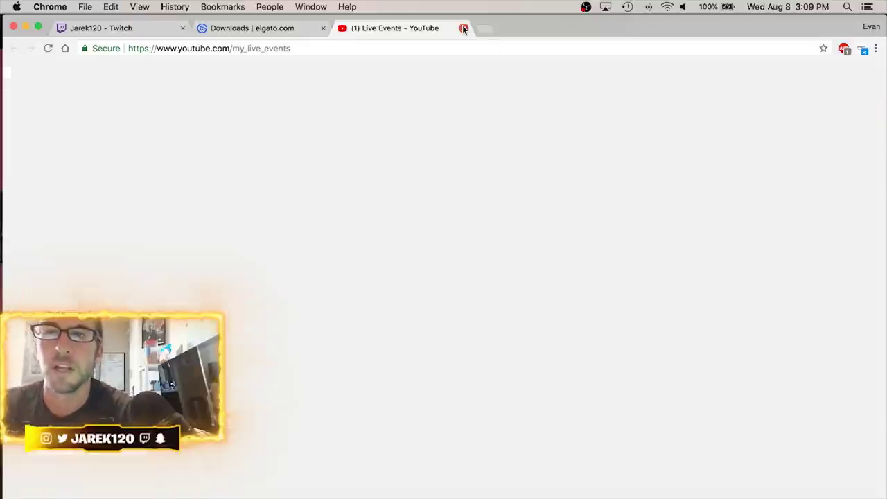
click(150, 32)
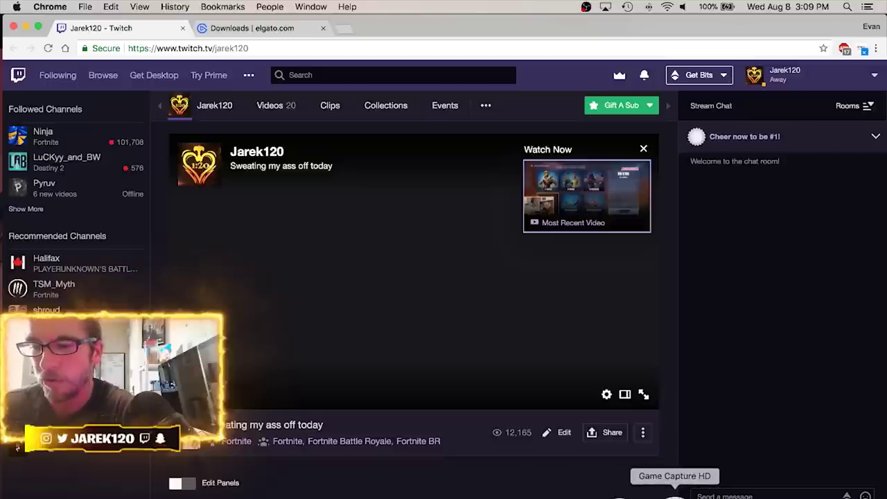
click(674, 493)
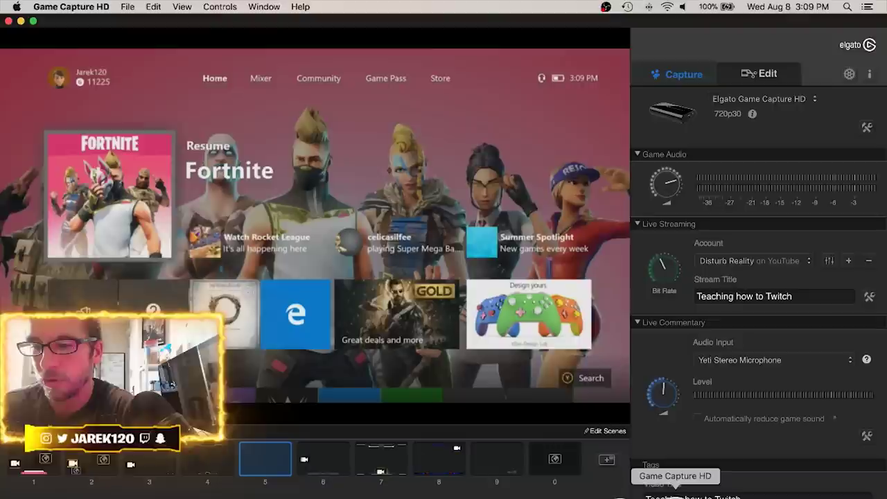
Add a Twitch live streaming account and log in with the account's username and password
click(851, 262)
click(848, 298)
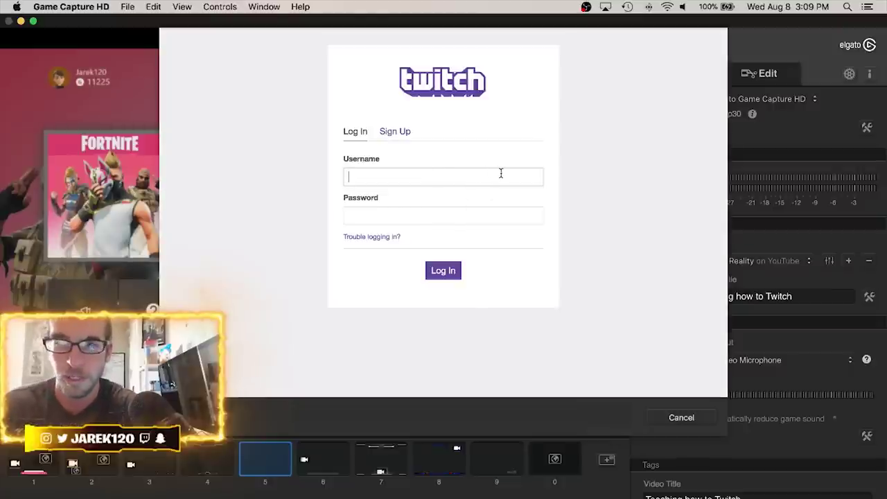
text(ek120)
key(Tab)
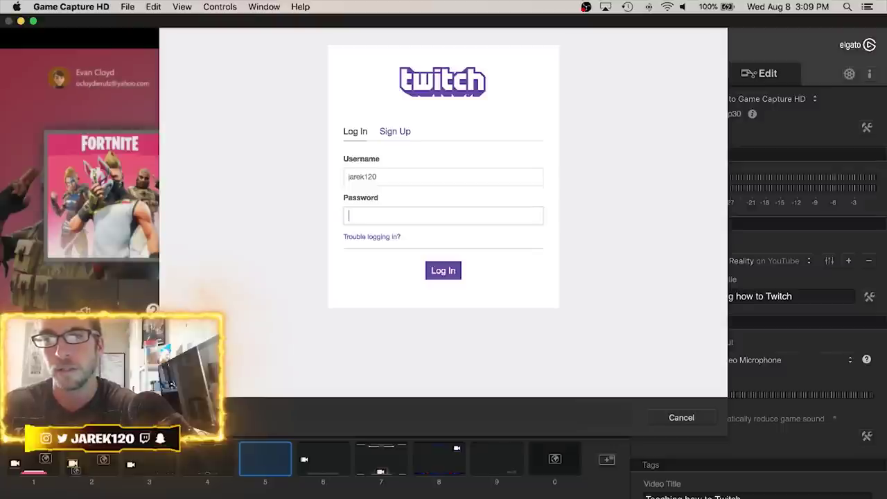
key(Return)
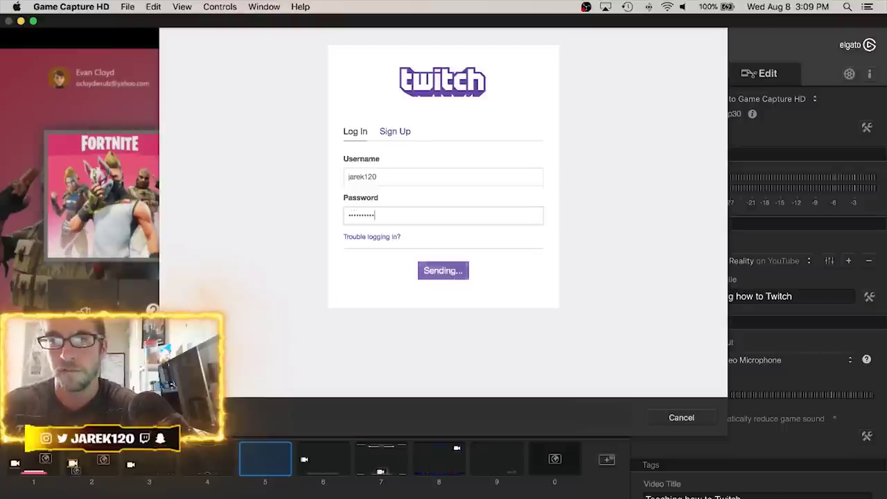
Re-enter the Twitch account password and log in to link the account for live streaming
text(•••)
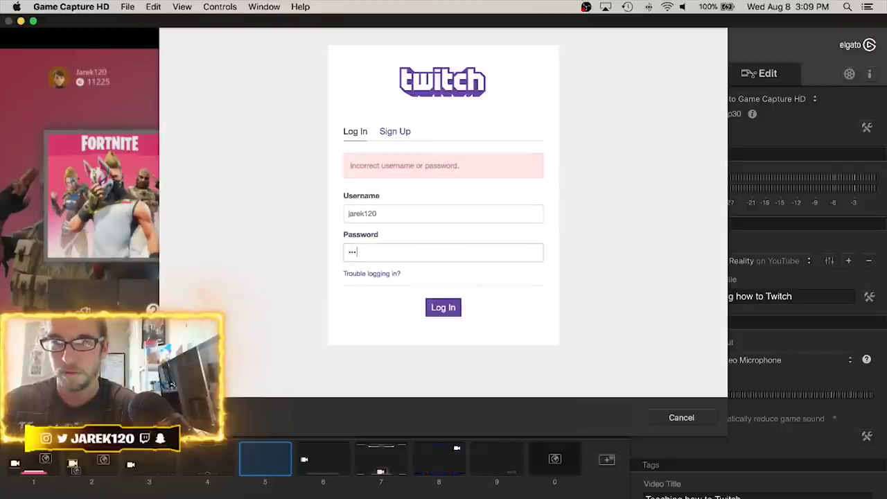
key(Return)
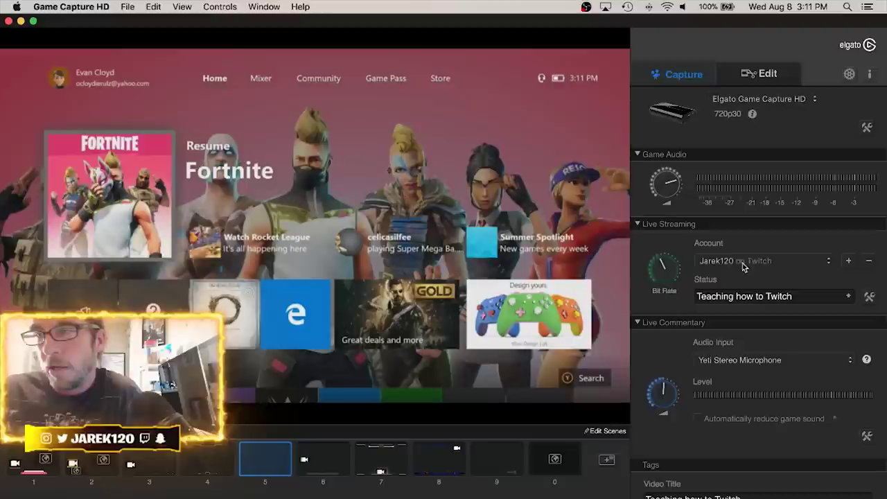
Try live streaming bit rates of 5.00 and 1.40 Mbps, and set the bit rate to 1.60 Mbps
mouse_move(680, 266)
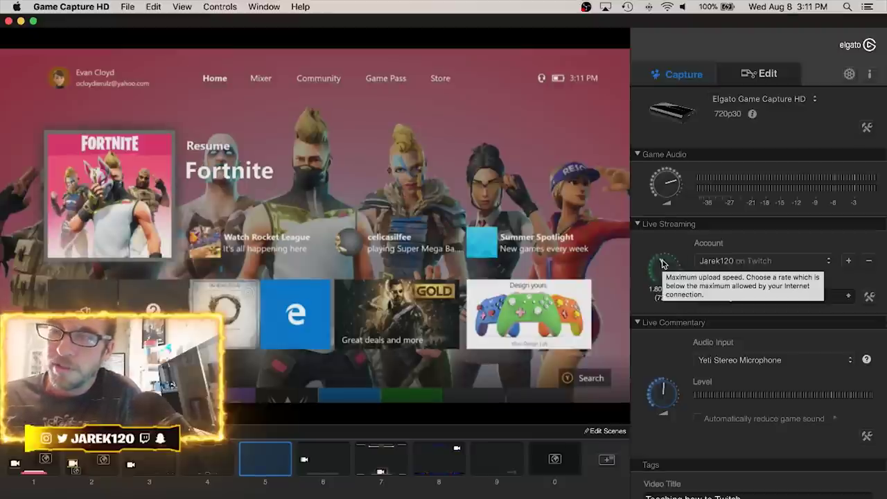
mouse_move(662, 264)
mouse_down()
mouse_move(649, 290)
mouse_move(653, 262)
mouse_move(672, 263)
mouse_up()
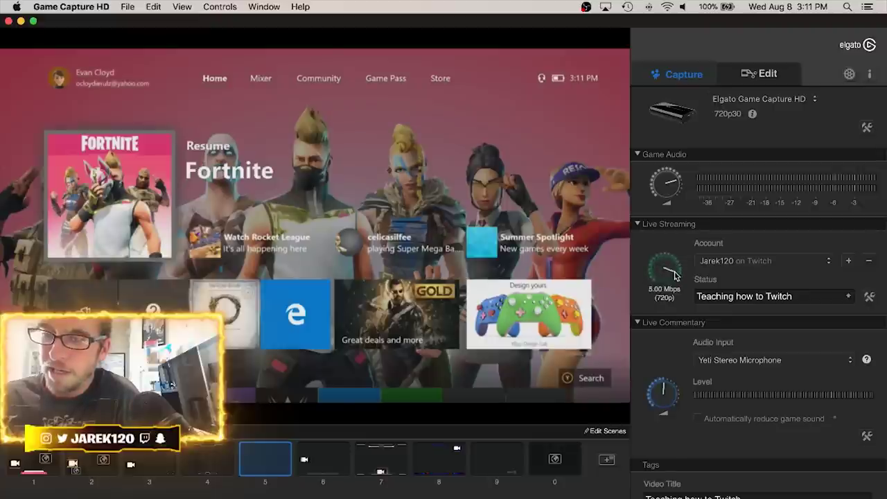
drag(672, 272, 656, 272)
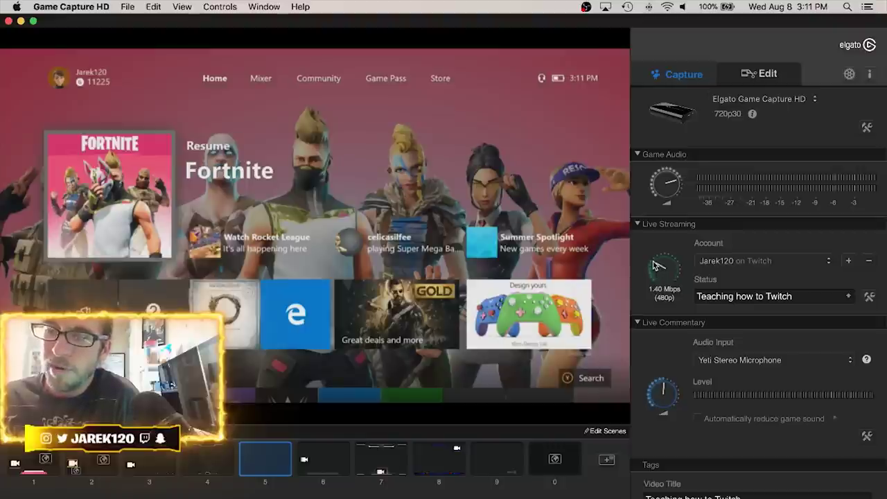
drag(656, 265, 649, 260)
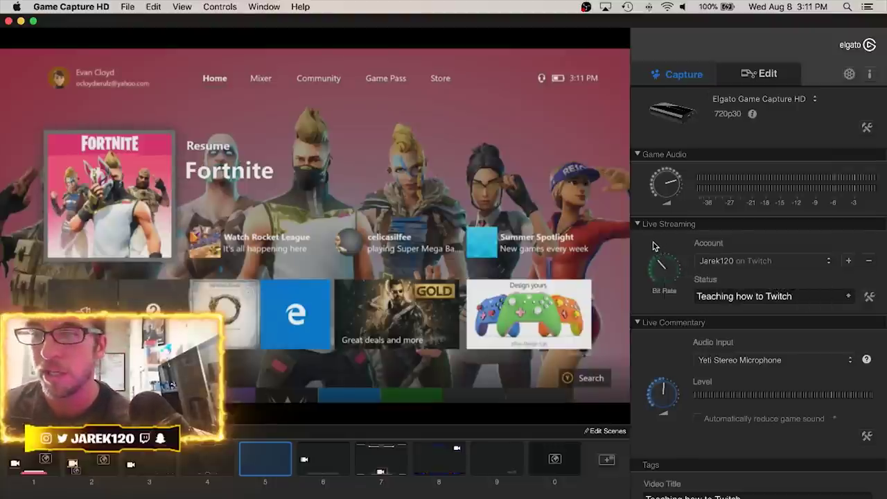
Try raising the live streaming bit rate to 8.00 Mbps
mouse_move(659, 262)
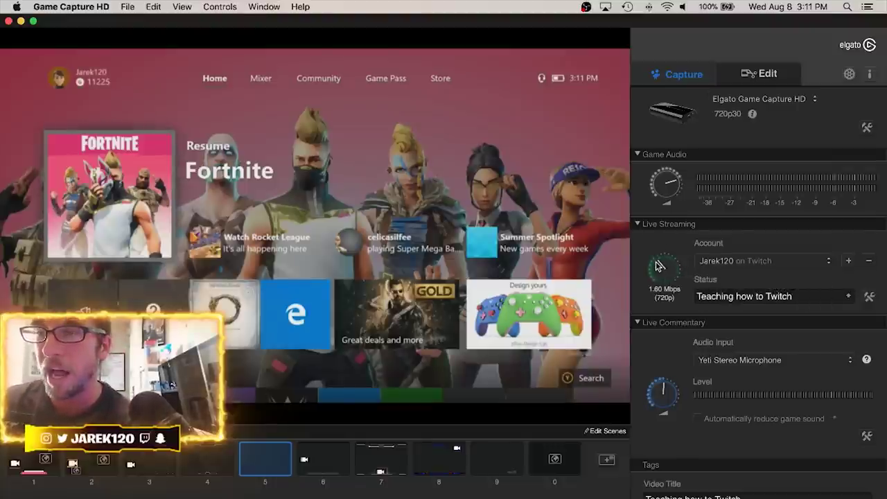
drag(658, 263, 678, 257)
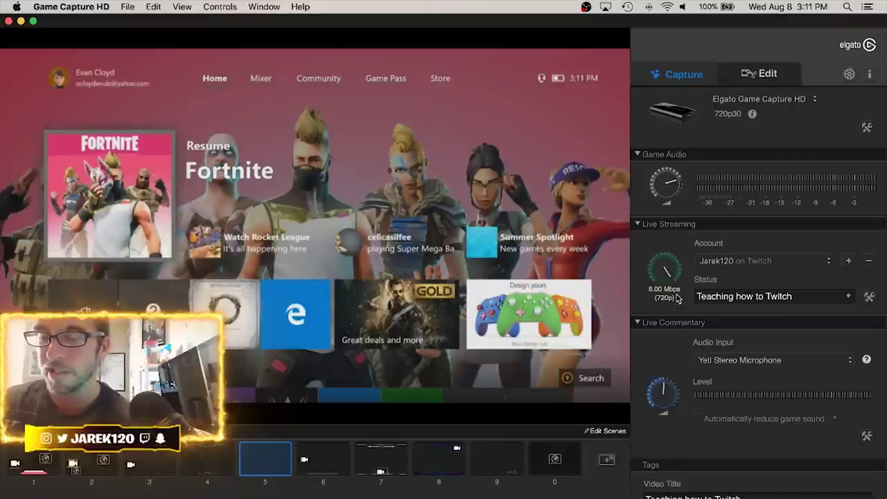
click(668, 265)
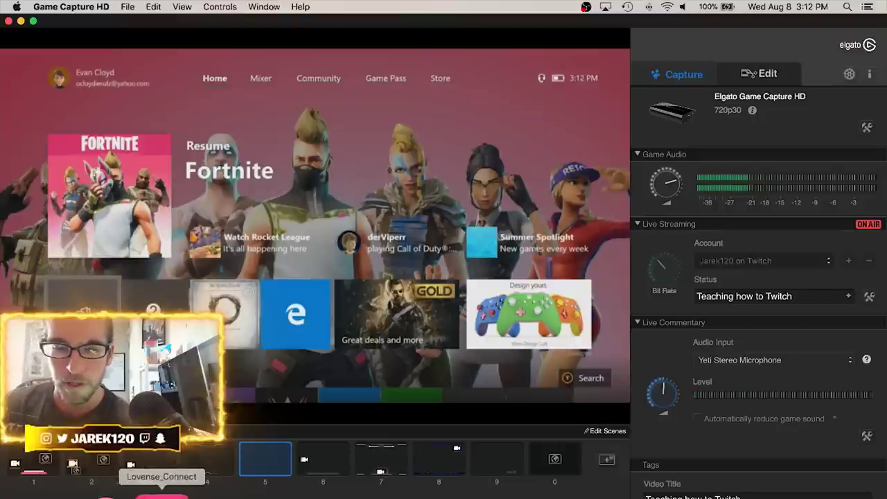
Switch to Chrome, reload the Twitch channel page and check the live stream with the system volume raised, muting it when done
click(108, 494)
click(48, 48)
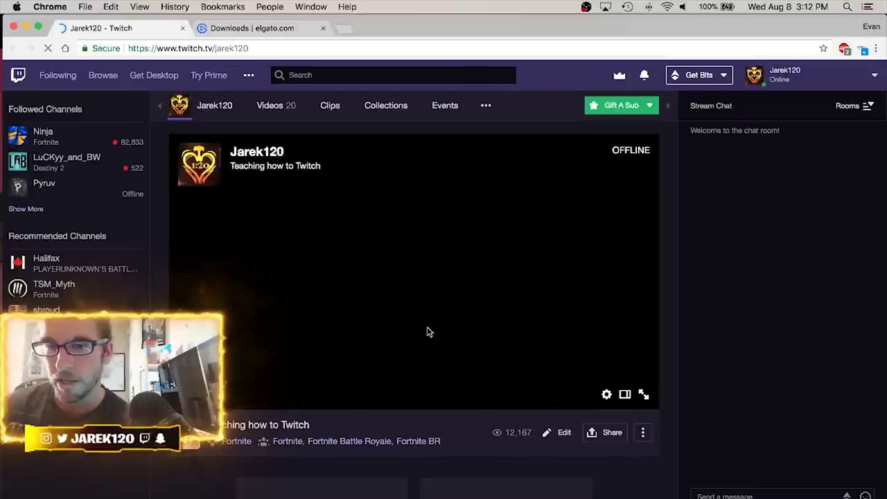
key(XF86AudioRaiseVolume)
key(XF86AudioRaiseVolume)
key(XF86AudioRaiseVolume)
key(XF86AudioRaiseVolume)
key(XF86AudioRaiseVolume)
key(XF86AudioRaiseVolume)
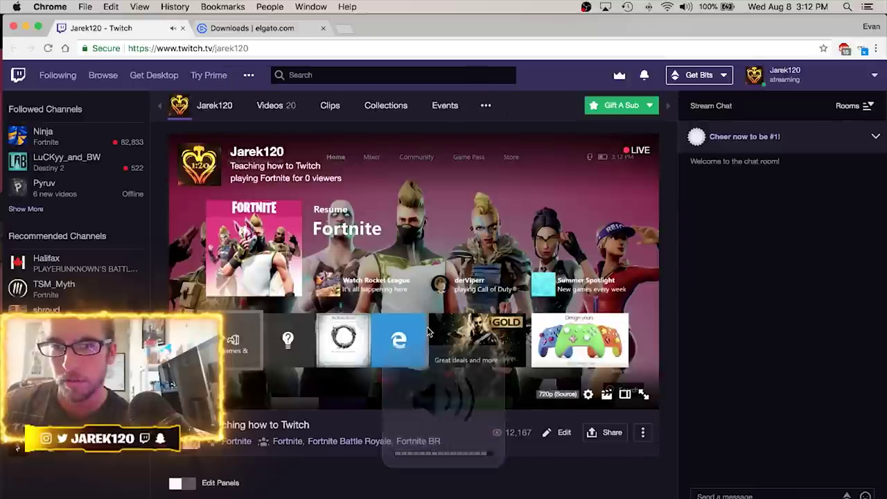
key(XF86AudioMute)
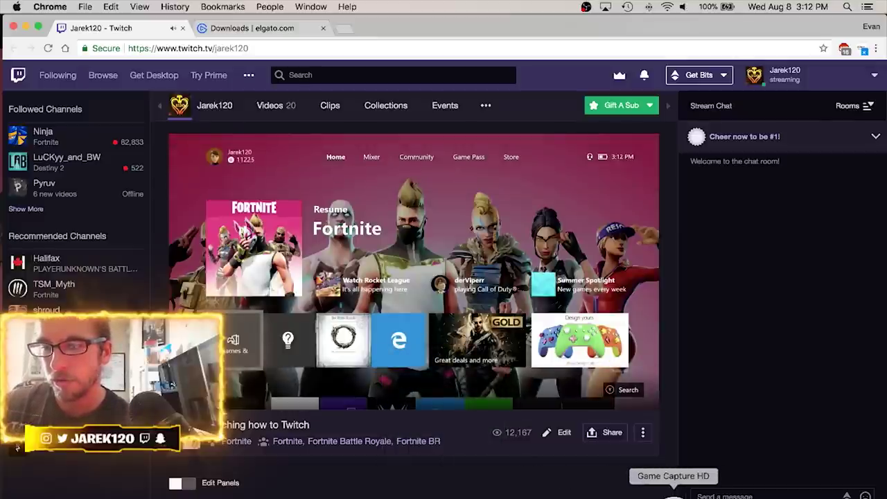
Switch back to Game Capture HD and preview the overlays of the existing scenes, ending with scene 2
click(672, 495)
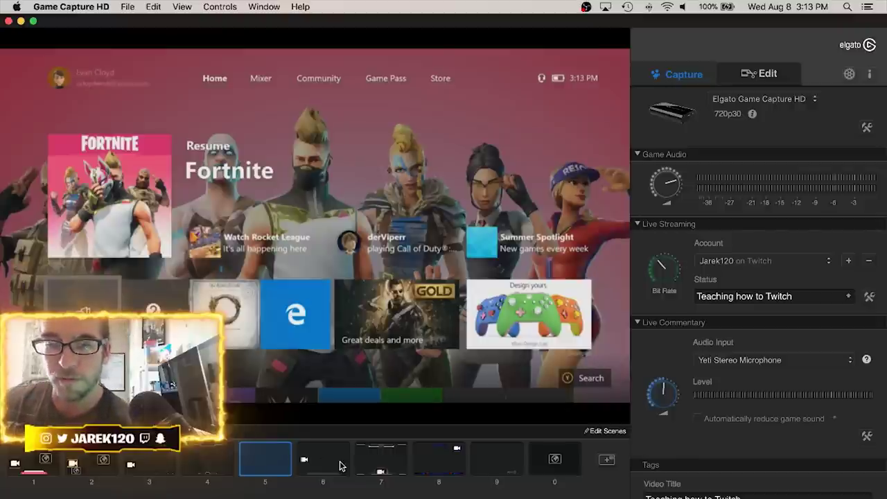
click(312, 463)
click(390, 462)
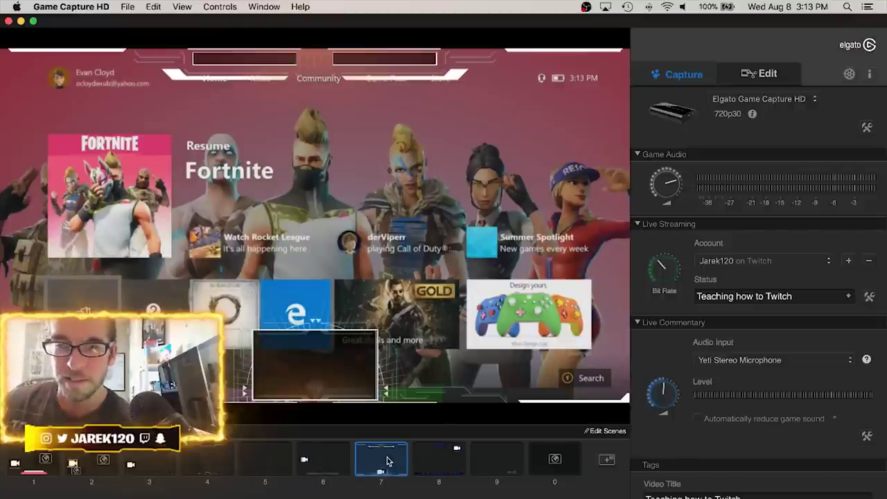
click(420, 459)
click(489, 460)
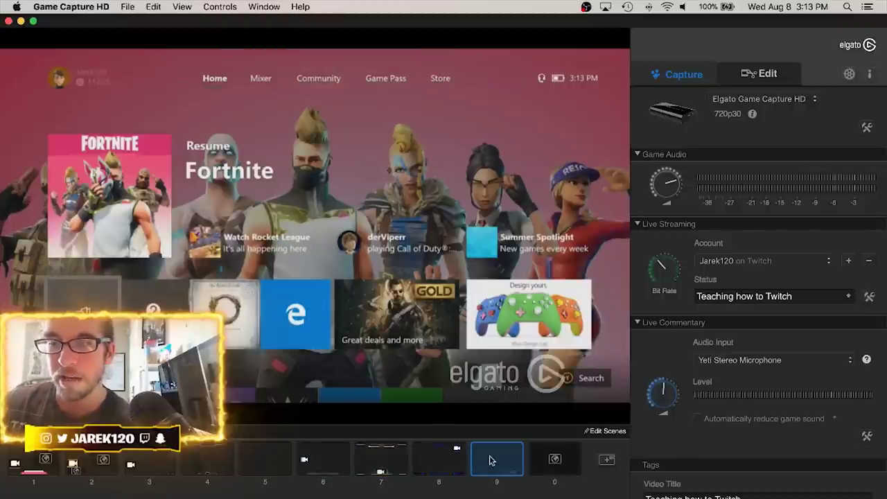
click(547, 460)
click(479, 461)
click(434, 462)
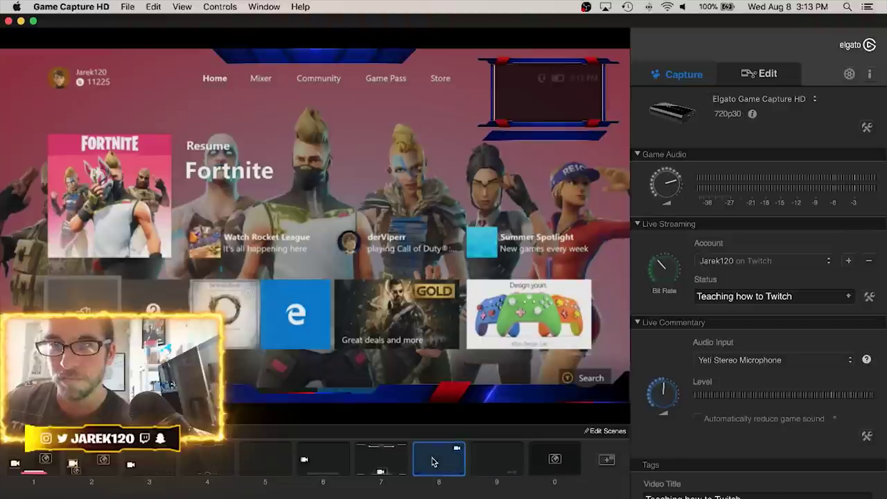
click(366, 461)
click(322, 463)
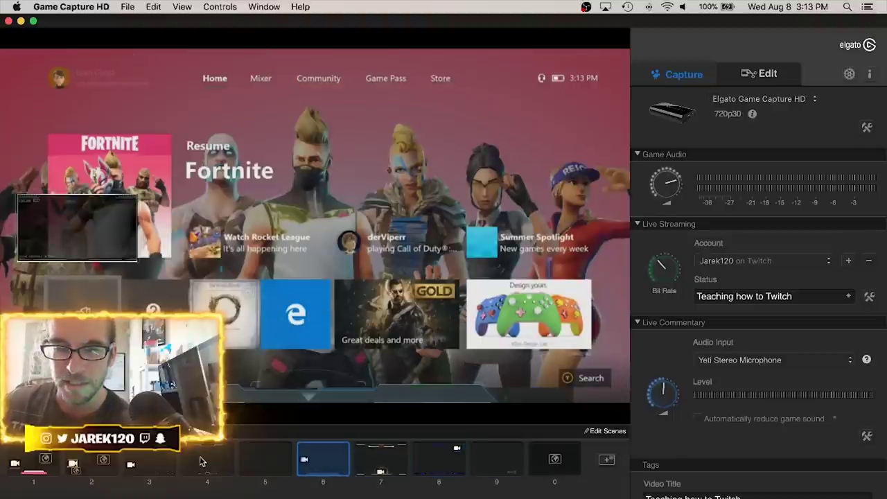
click(208, 462)
click(151, 461)
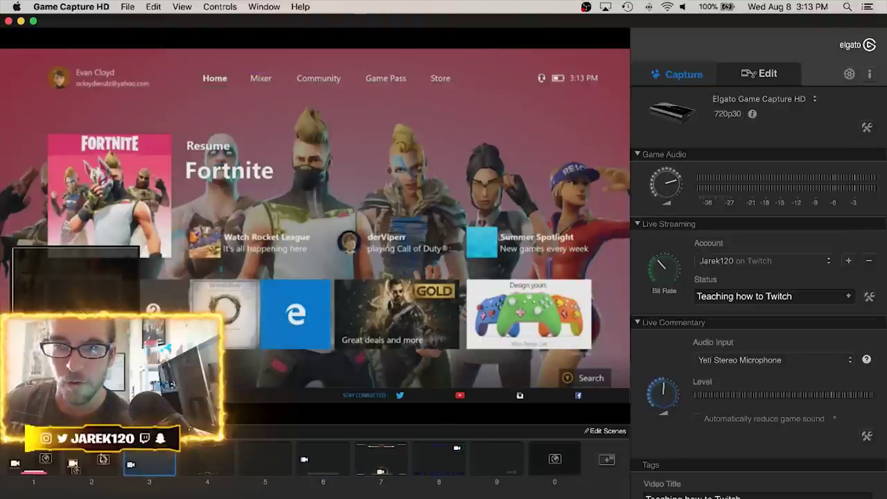
click(88, 459)
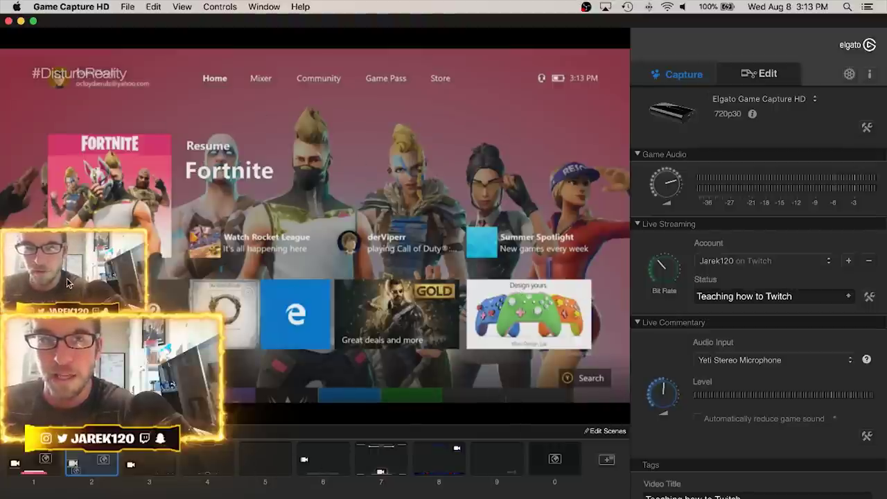
Add the FaceTime HD Camera to scene 5, and move and shrink the webcam picture at the game image's left edge
click(271, 461)
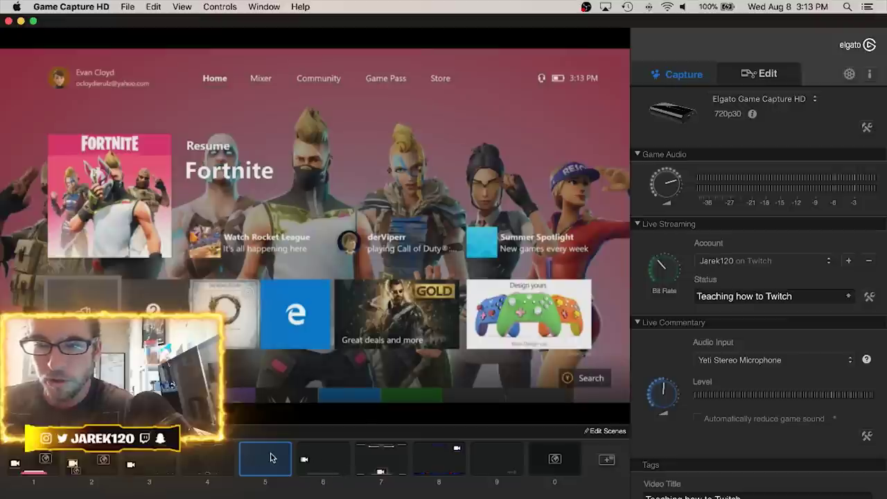
click(605, 431)
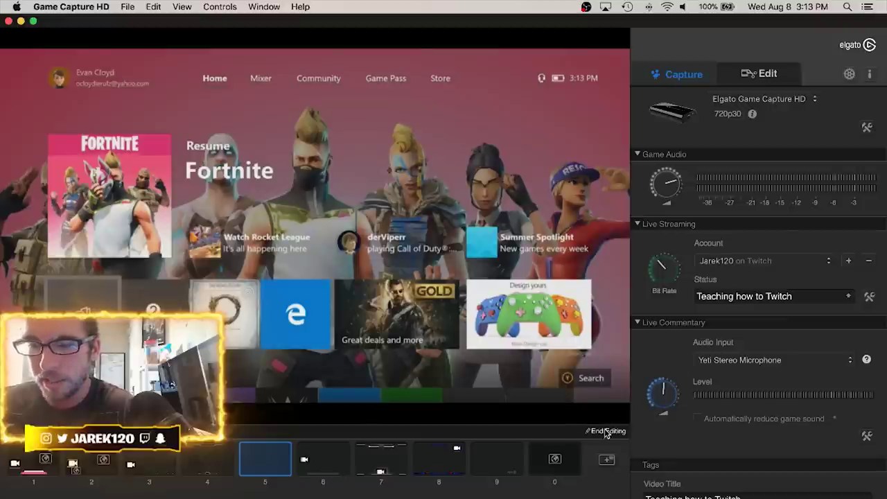
click(607, 461)
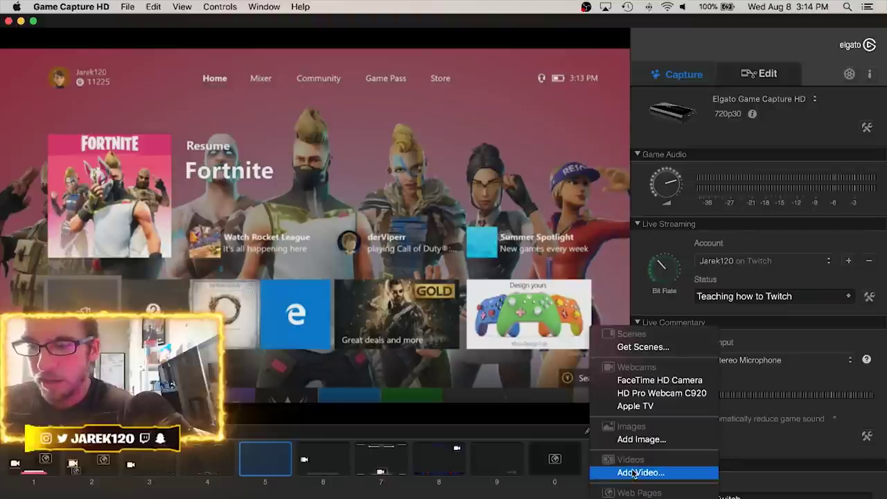
click(633, 382)
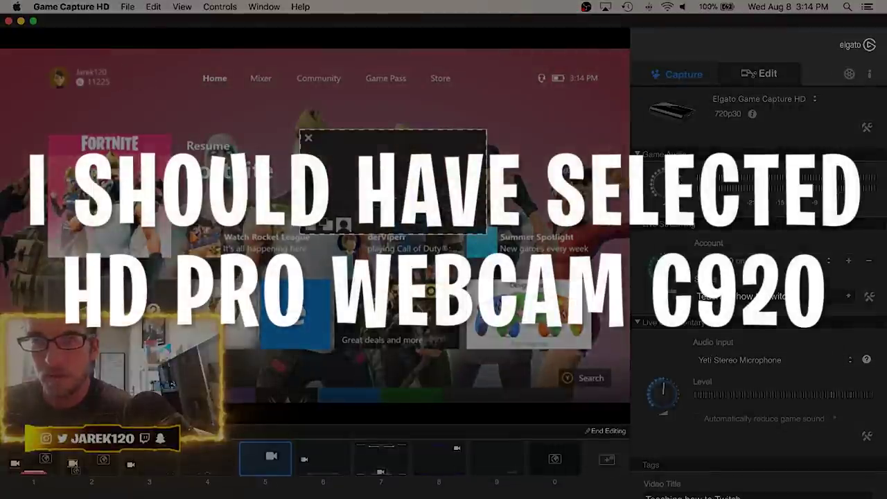
drag(351, 191, 52, 303)
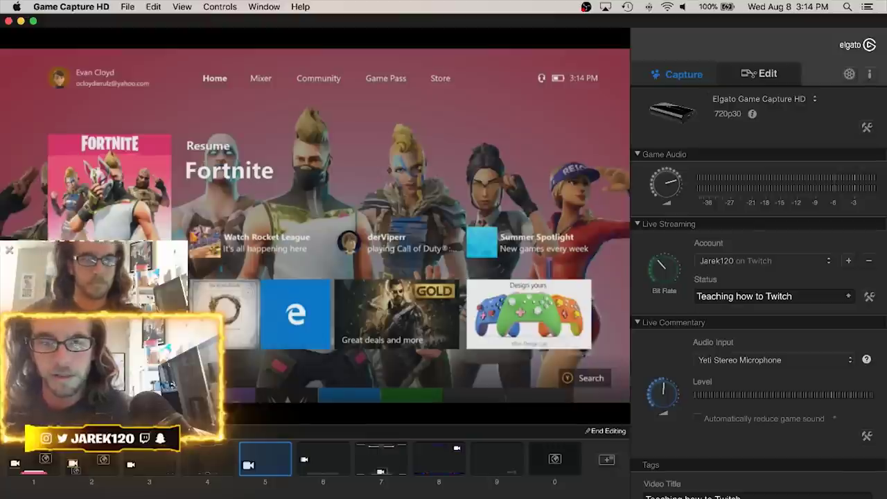
drag(187, 312, 120, 309)
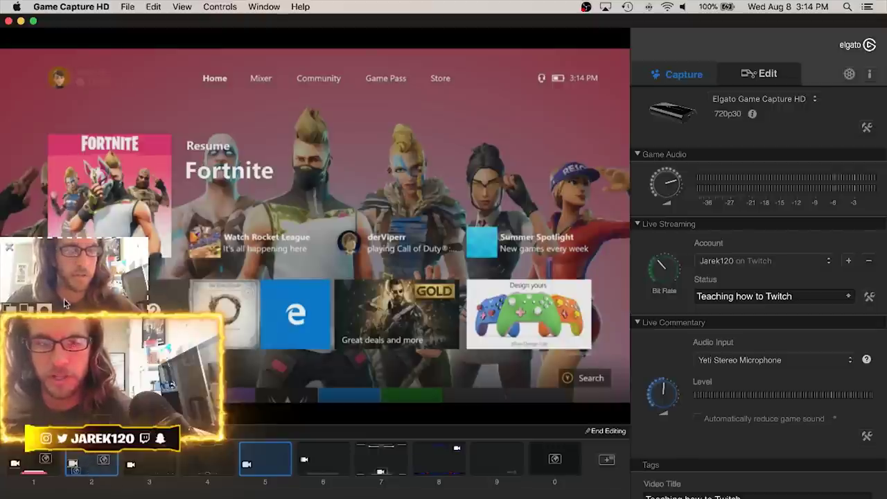
Examine how the overlay elements of scene 2 are laid out, return to scene 5 and end scene editing
click(91, 463)
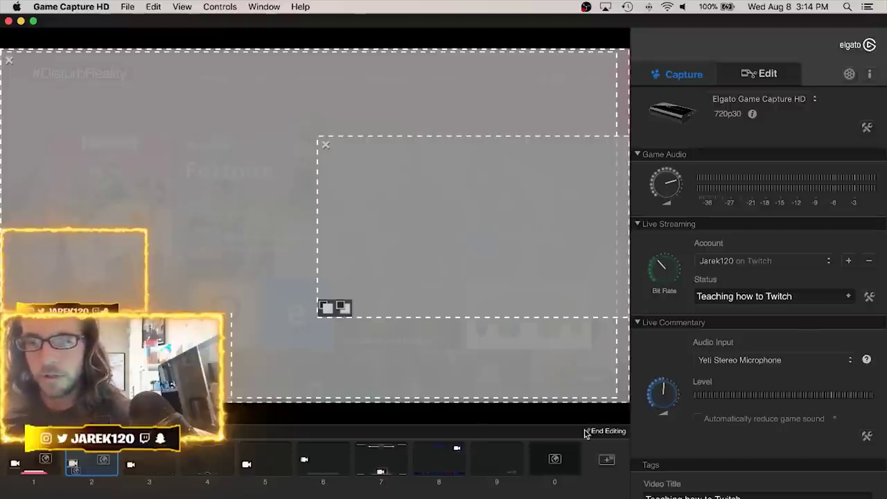
click(284, 464)
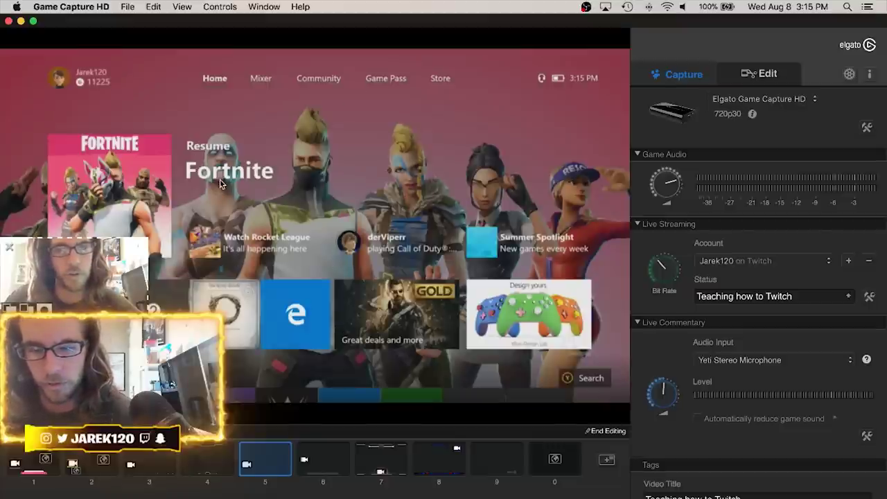
click(606, 435)
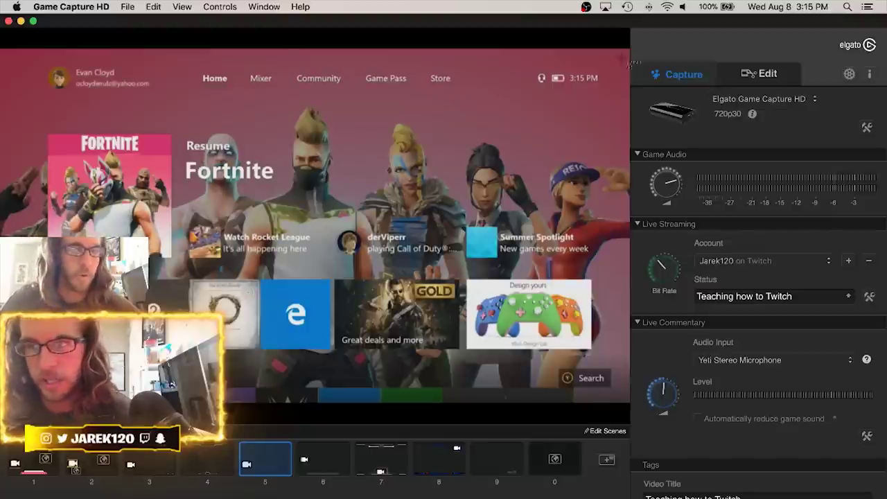
drag(632, 48, 2, 401)
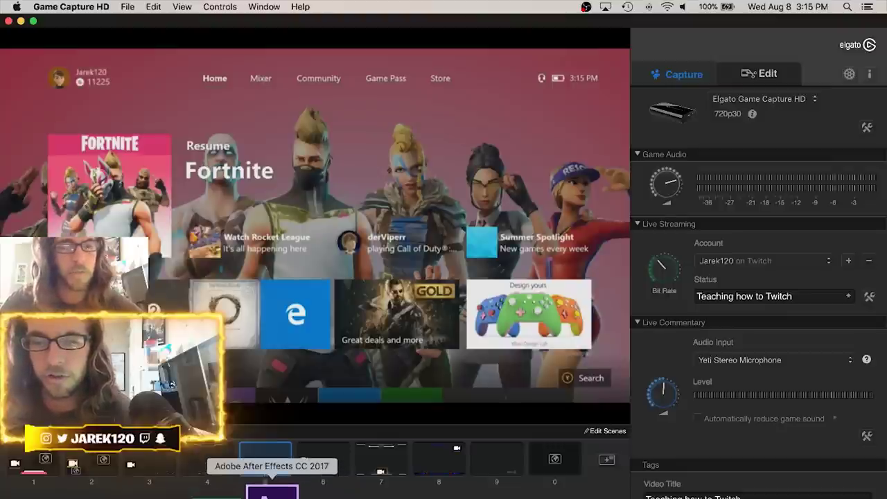
Switch to After Effects and create a new composition, Comp 1, with the HDV/HDTV 720 29.97 preset
click(271, 491)
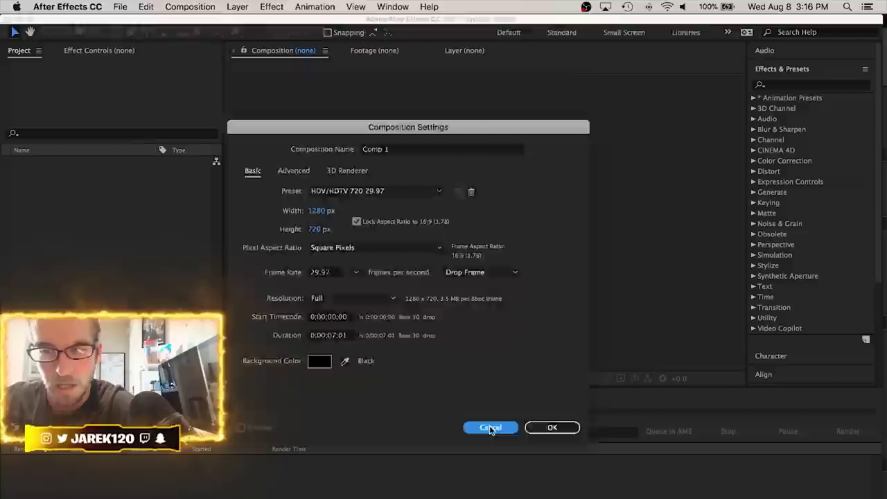
click(491, 428)
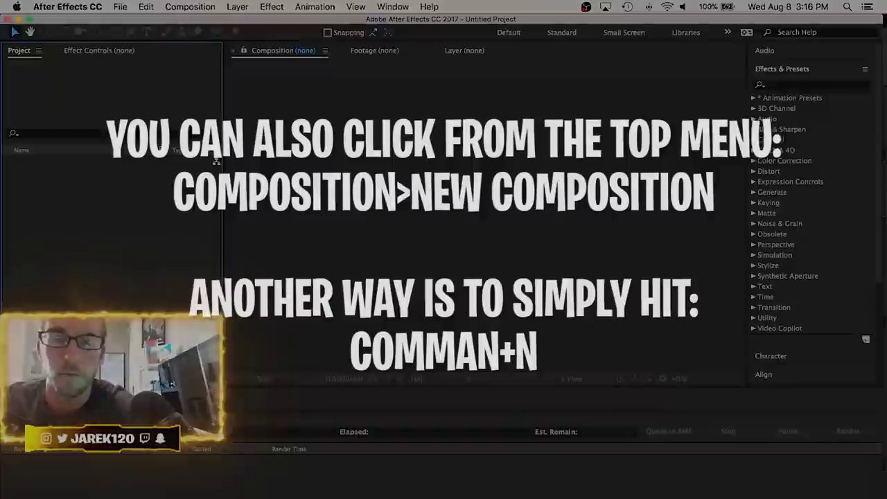
key(super+n)
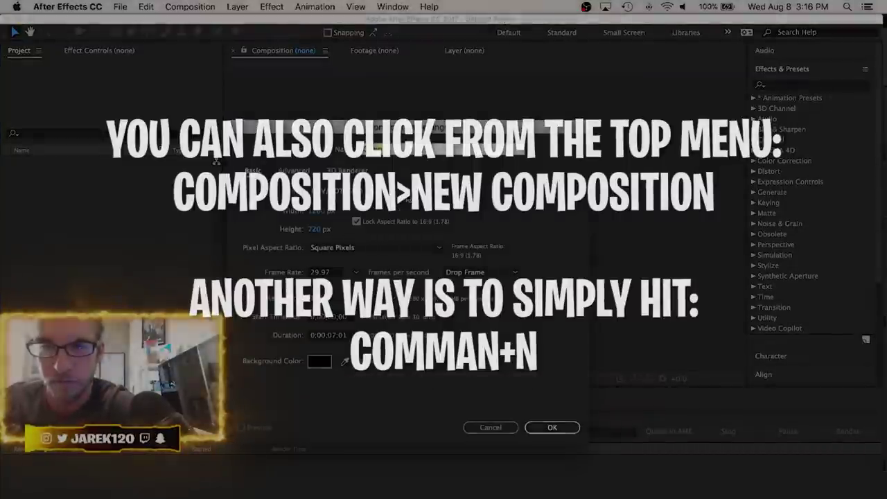
click(365, 191)
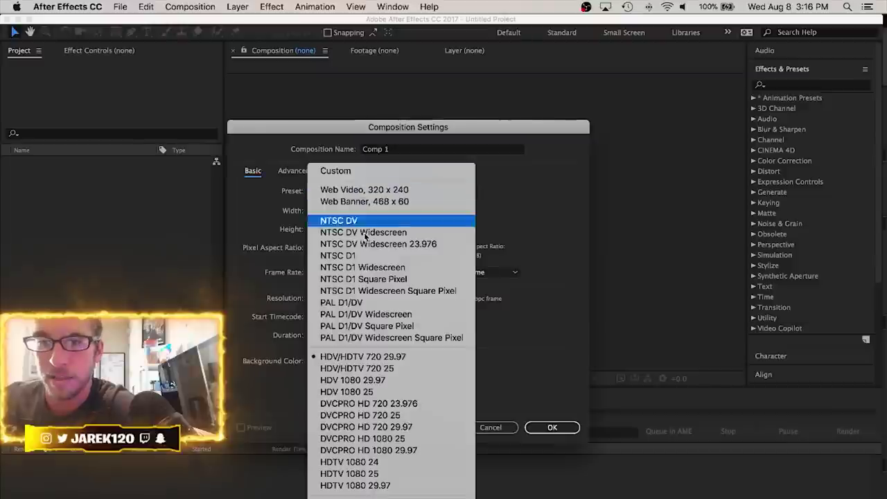
click(378, 357)
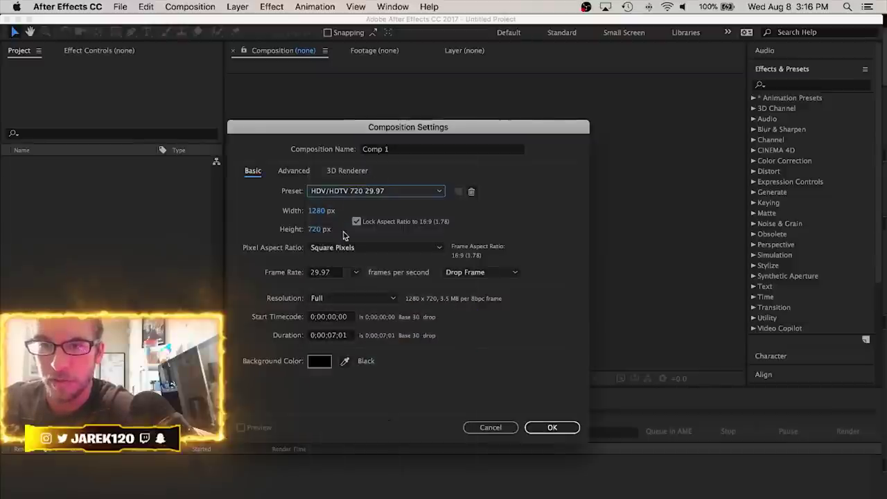
click(550, 428)
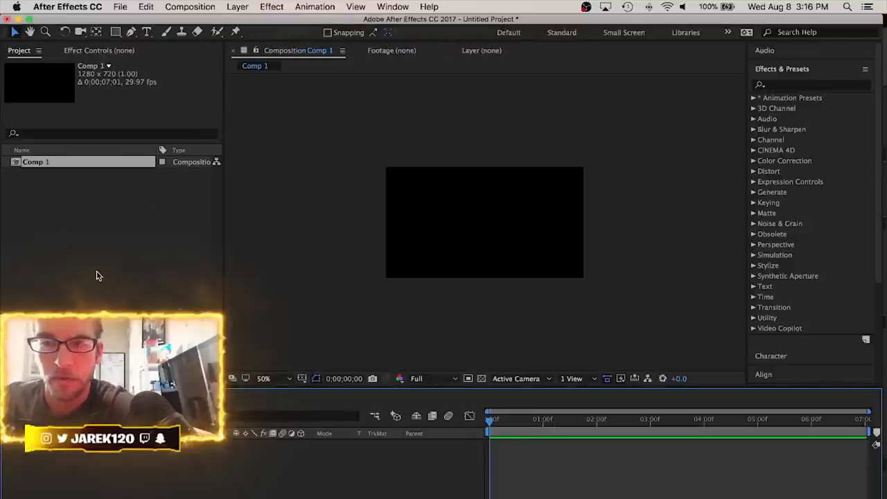
Import Screen Shot 2018-08-08 at 3.15.21 PM.png from the Desktop and add it to Comp 1 as a layer
click(93, 240)
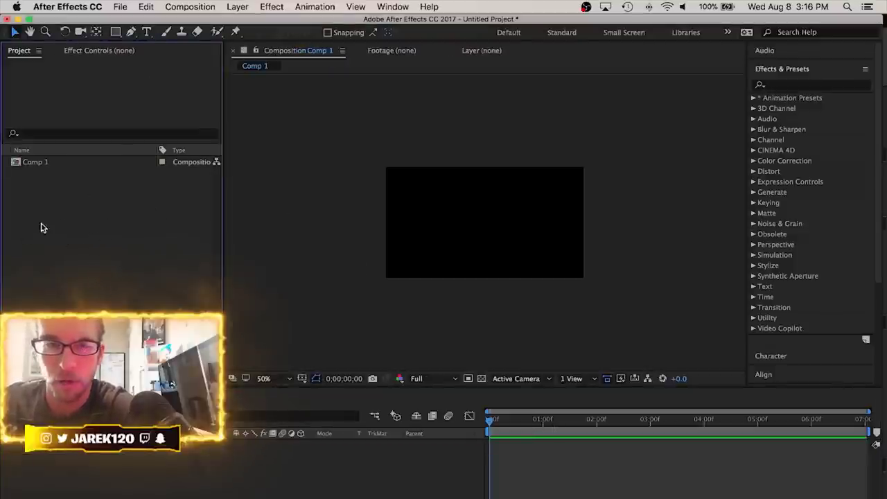
double_click(126, 300)
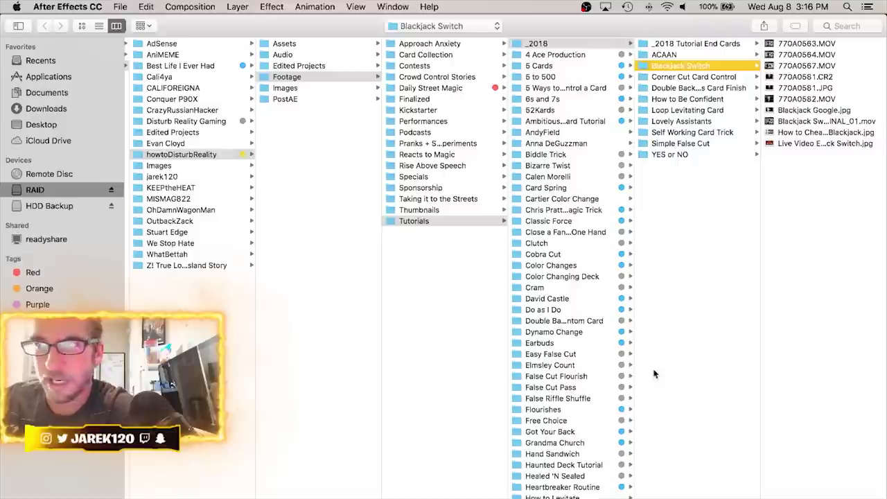
scroll(319, 181, left, 5)
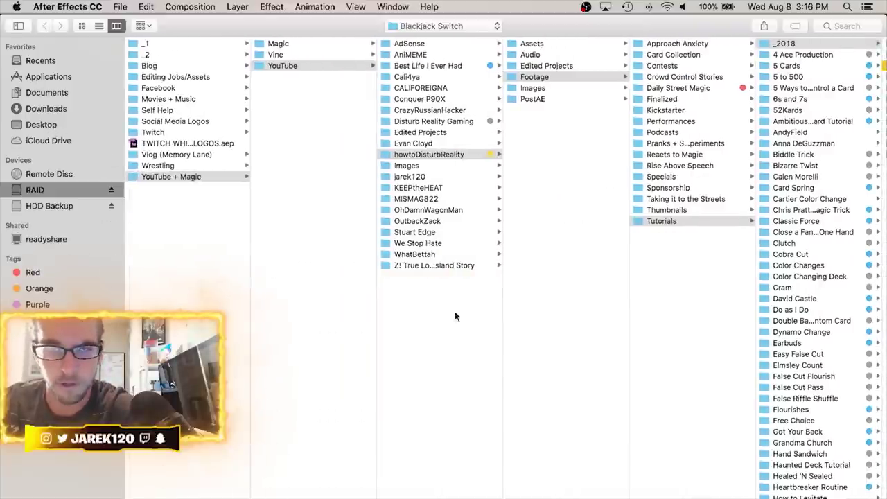
key(Escape)
double_click(74, 231)
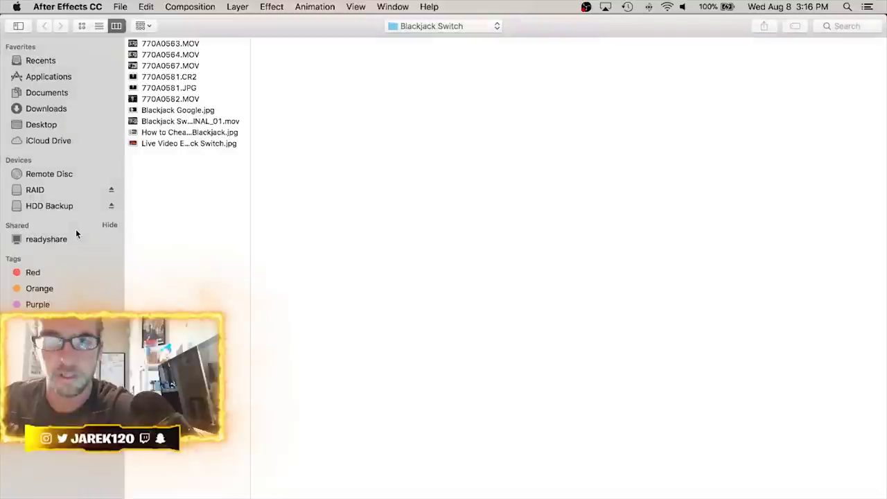
click(55, 127)
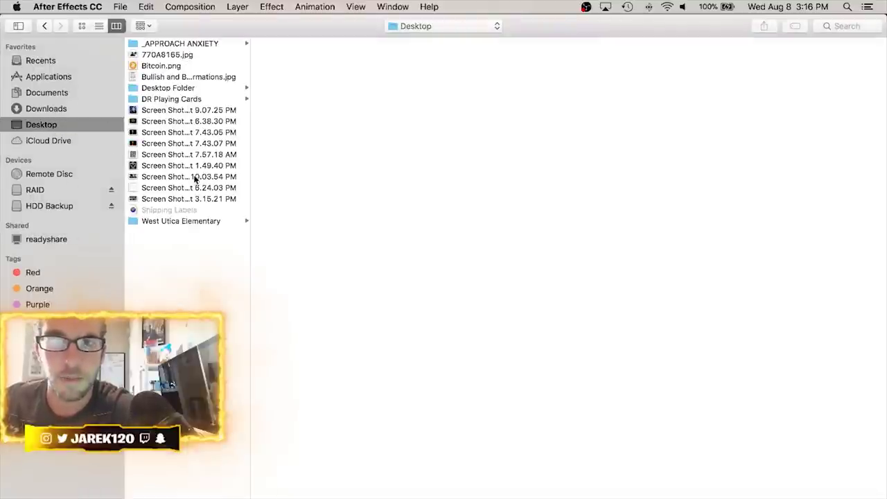
click(194, 199)
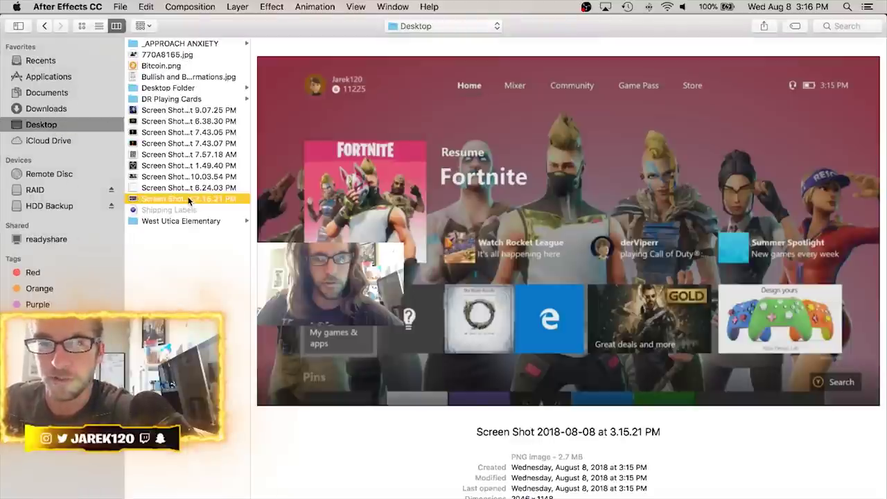
double_click(190, 199)
drag(42, 177, 193, 466)
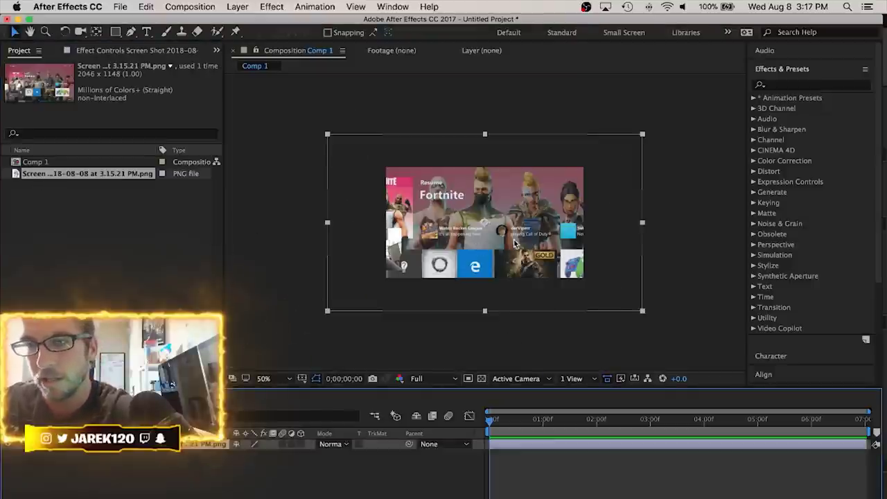
Try to shrink the screenshot layer to the composition frame, and restore its original size
key(period)
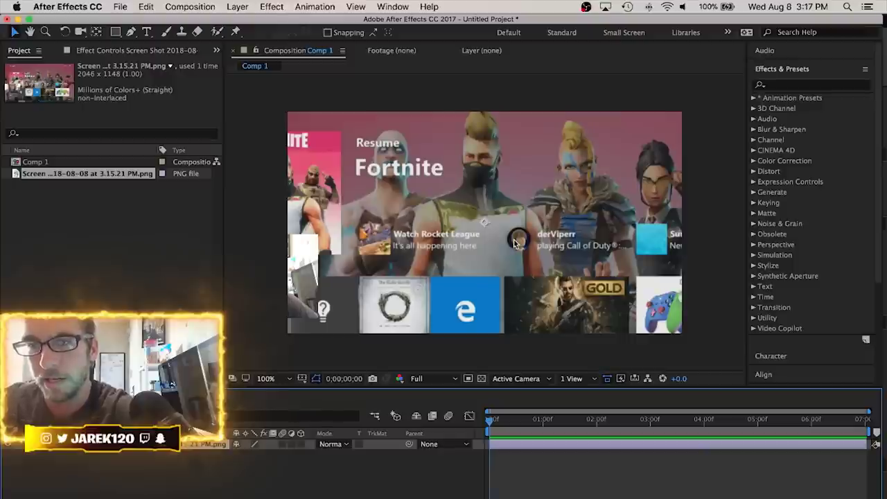
key(comma)
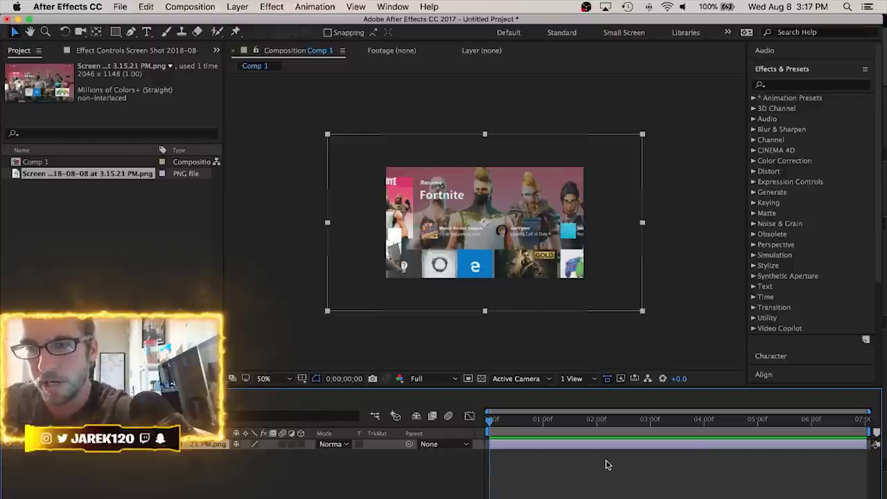
drag(642, 225, 586, 226)
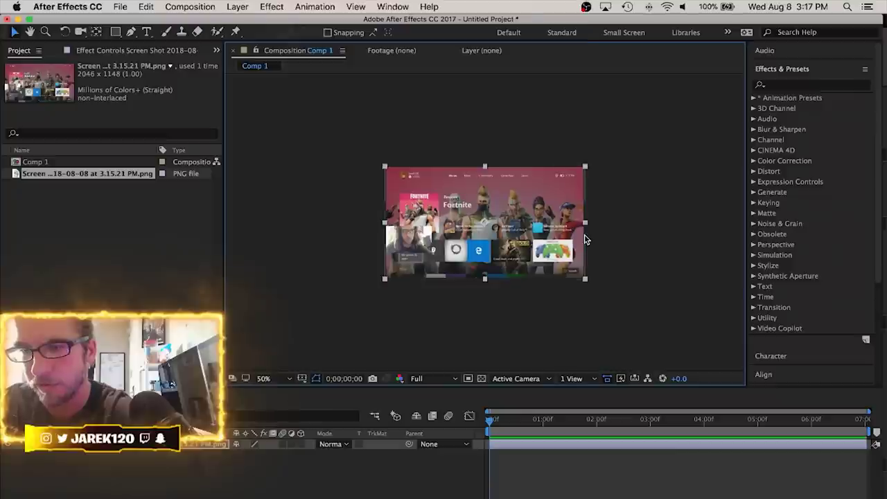
key(period)
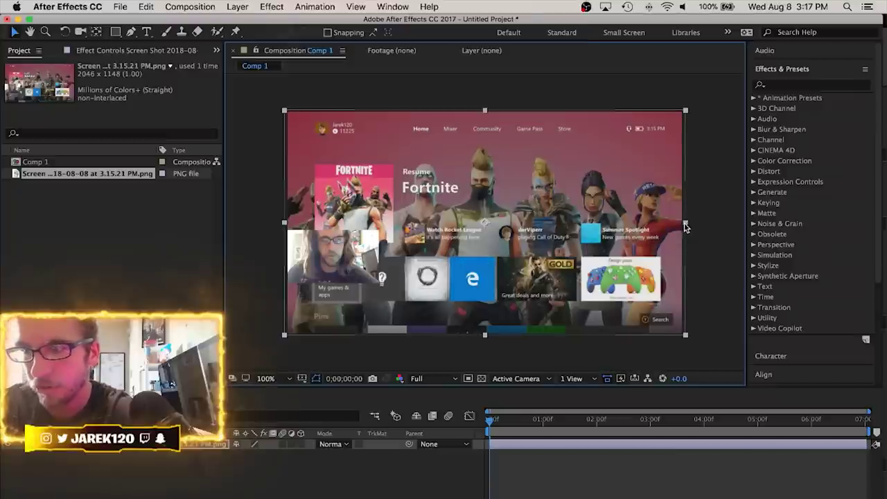
key(comma)
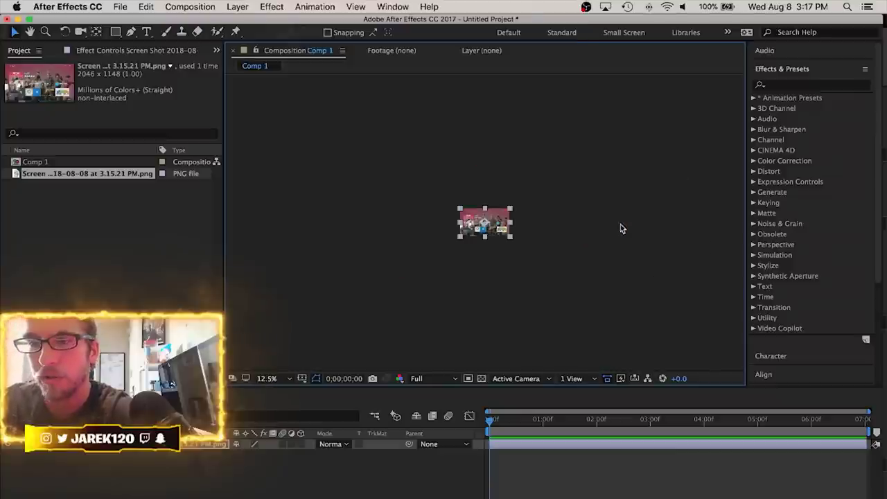
key(ctrl+alt+f)
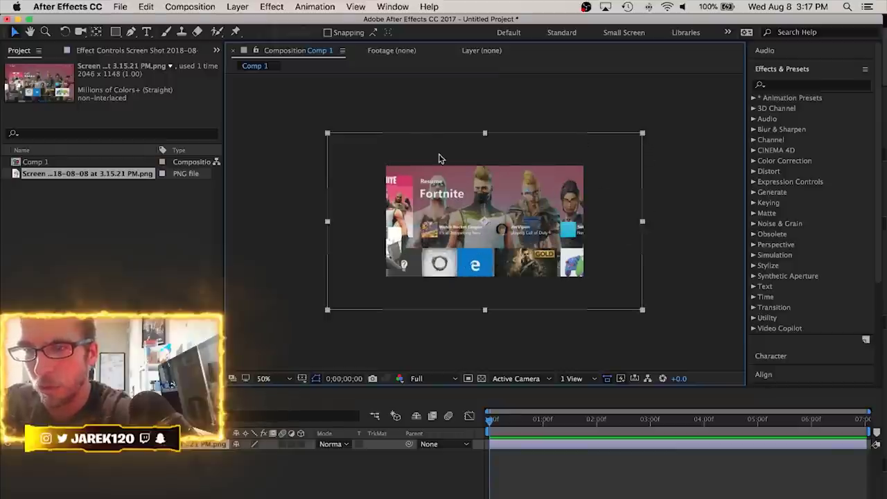
Scale the screenshot layer down proportionally so its edges meet the borders of the composition frame
drag(643, 222, 584, 224)
key(slash)
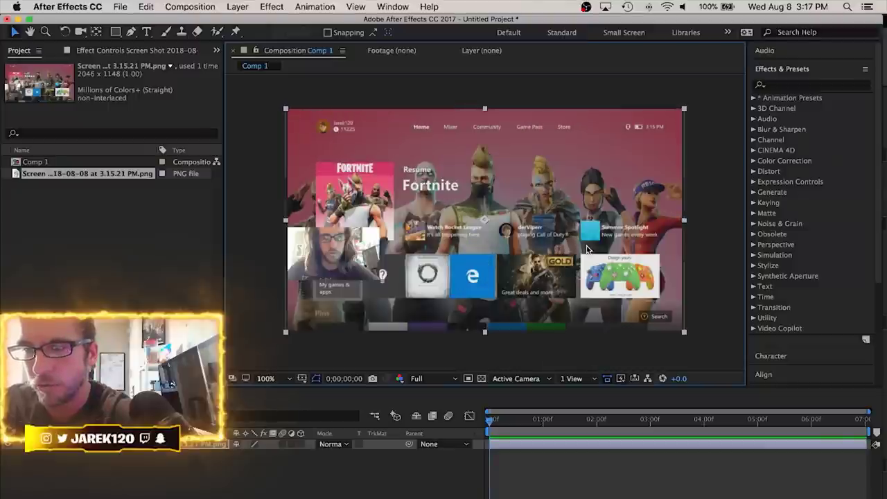
drag(687, 223, 683, 222)
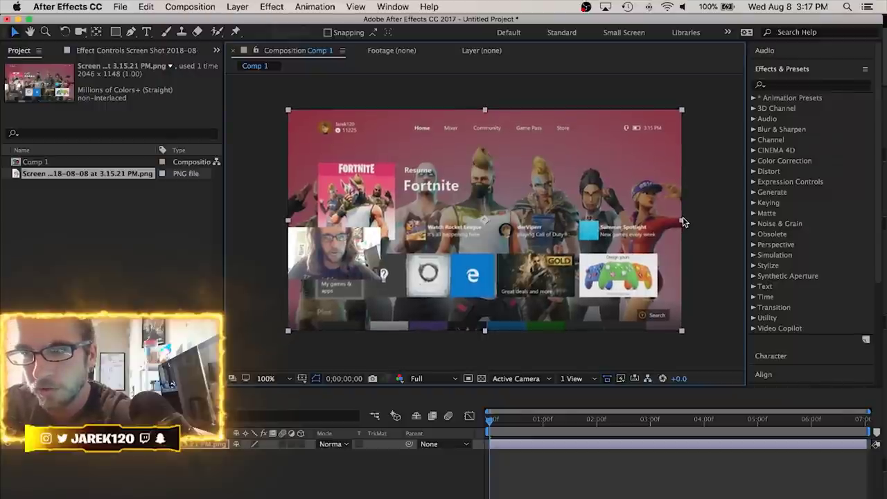
Fine-tune the screenshot layer's scale against the frame edge in an enlarged composition view and deselect the layer
key(period)
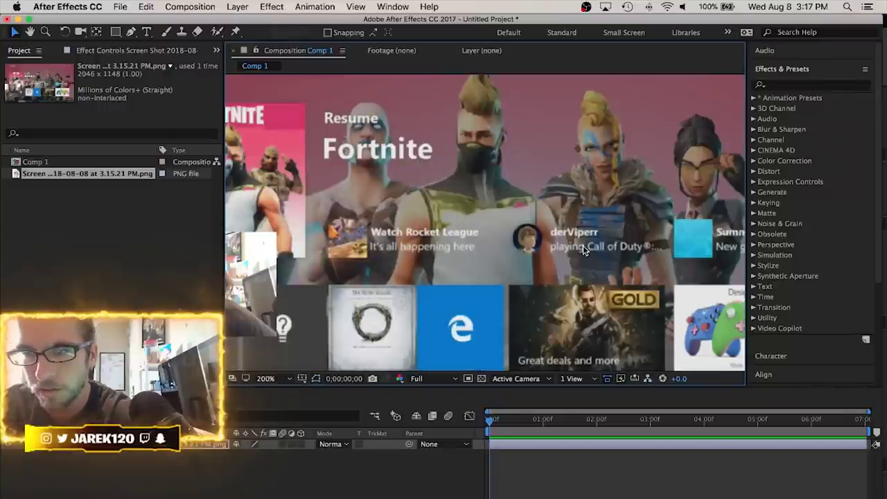
key(grave)
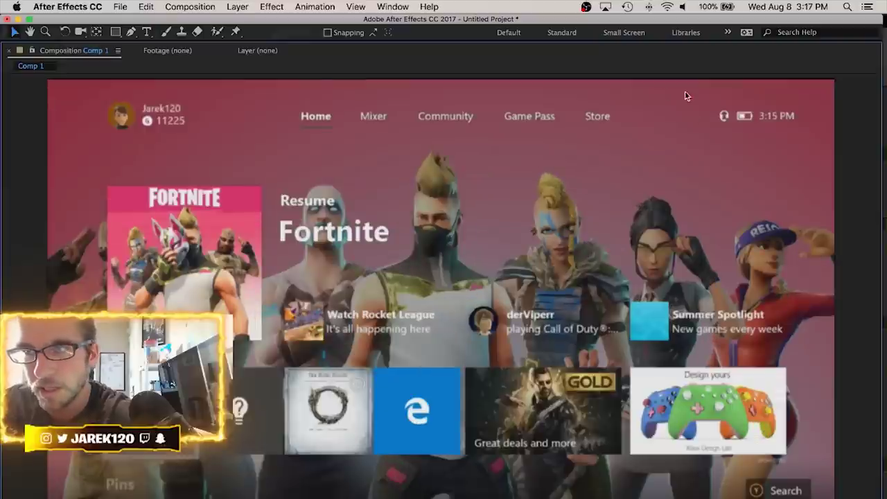
click(836, 302)
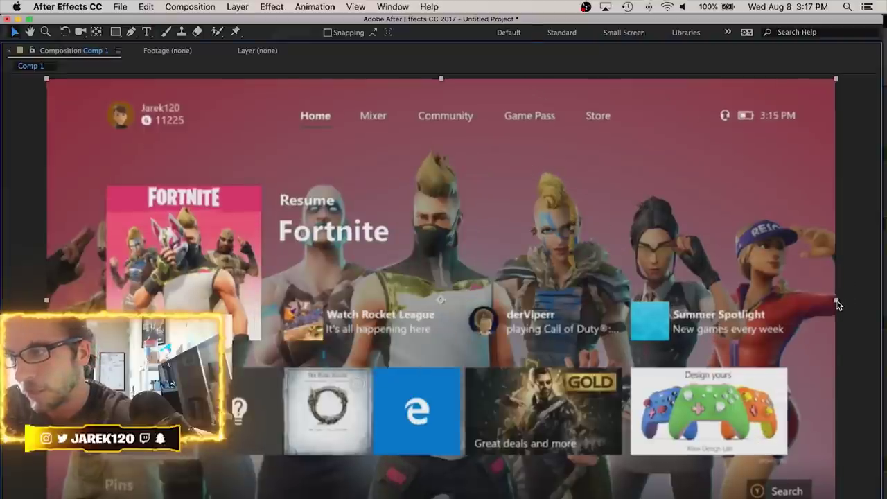
drag(837, 301, 838, 301)
key(super+shift+a)
key(grave)
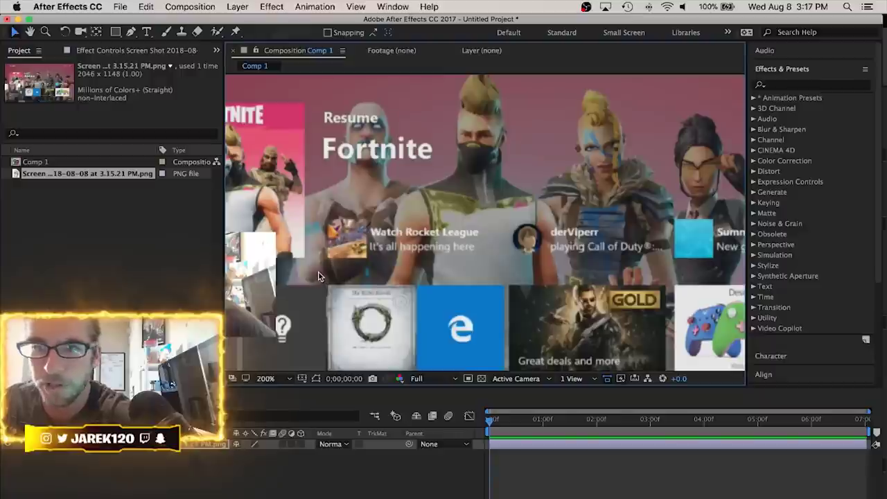
key(comma)
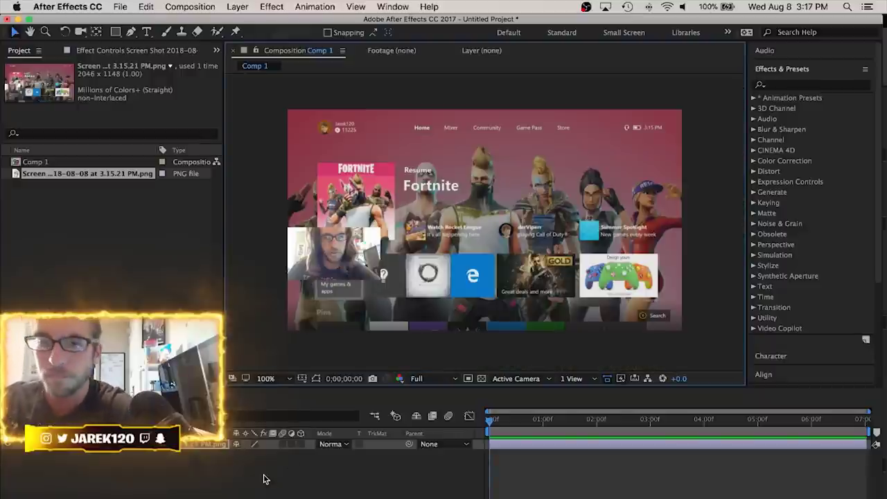
click(145, 474)
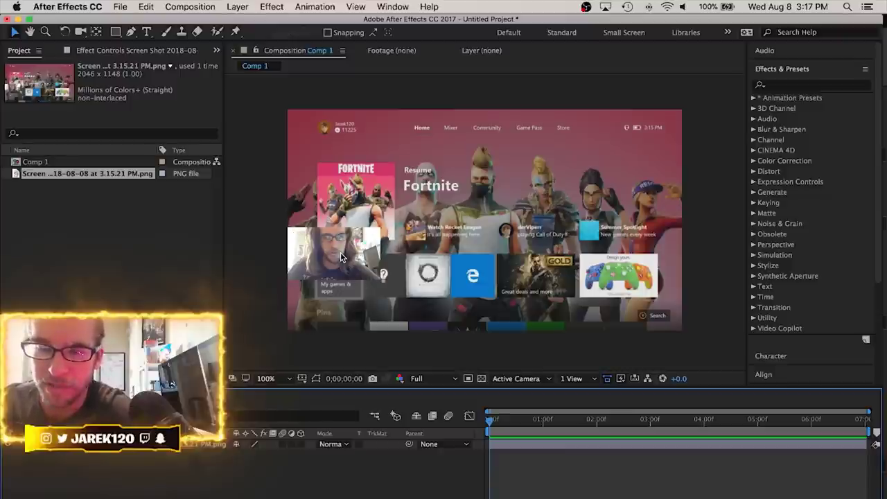
key(period)
key(h)
drag(266, 296, 468, 244)
key(v)
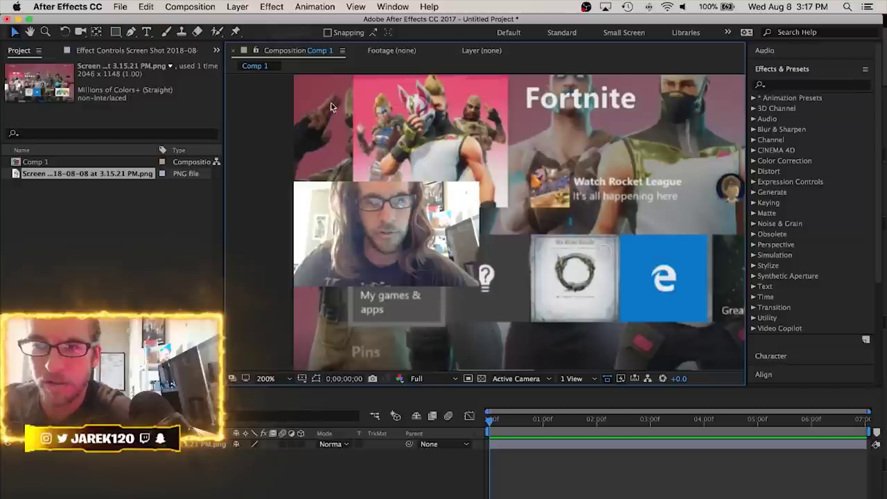
click(272, 7)
click(271, 6)
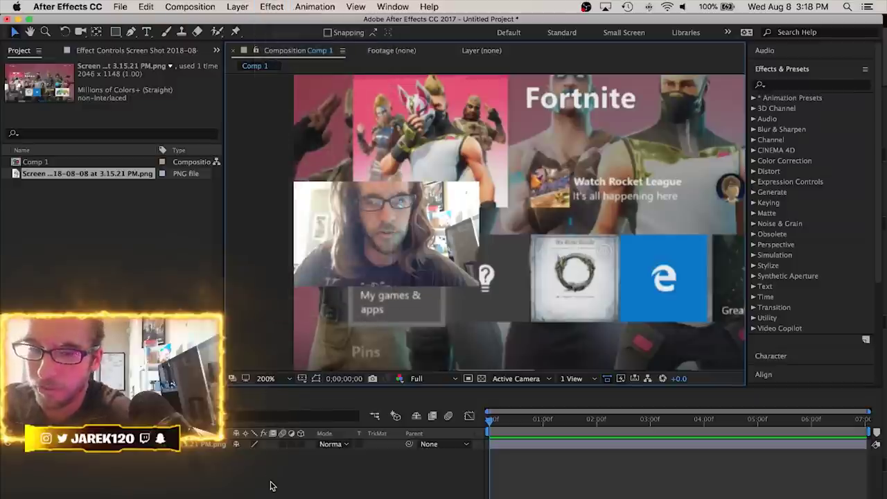
click(283, 6)
click(282, 6)
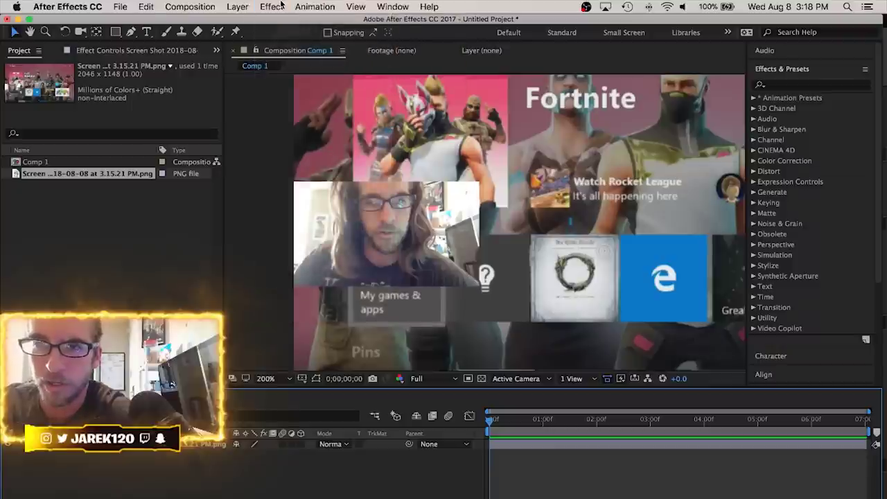
Create a new black 1280 x 720 px solid layer named Saber in Comp 1
click(236, 7)
mouse_move(243, 21)
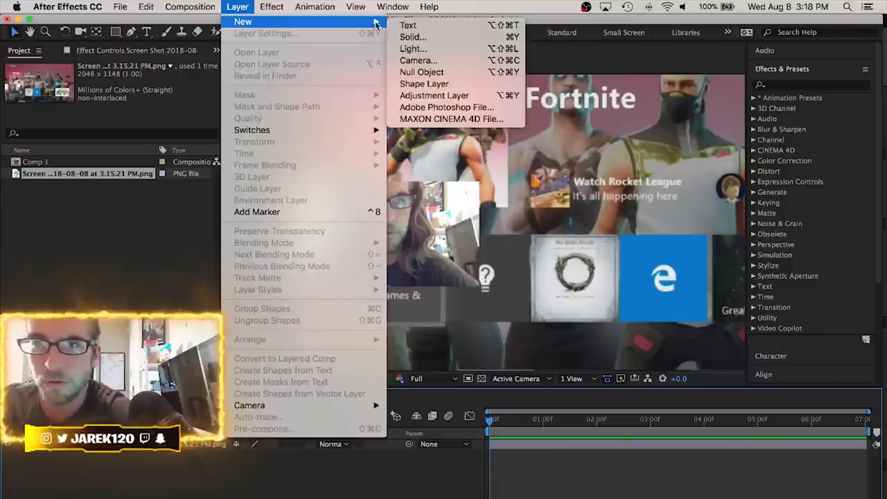
click(413, 37)
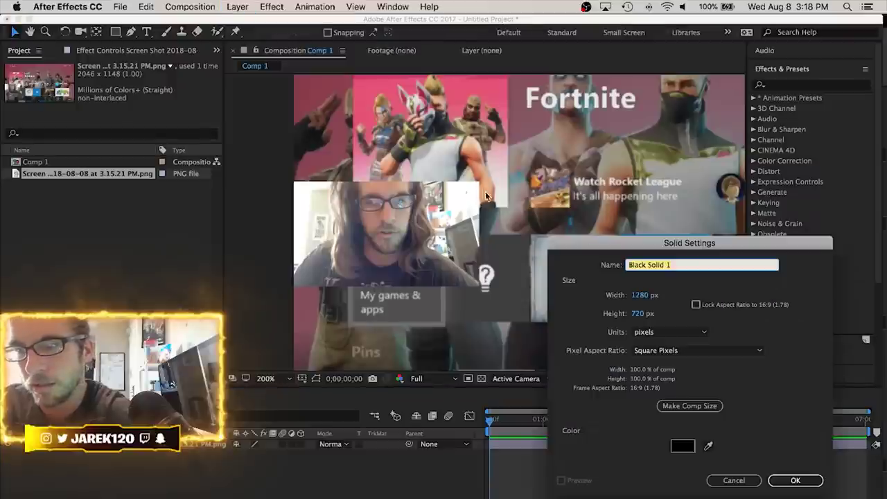
click(793, 481)
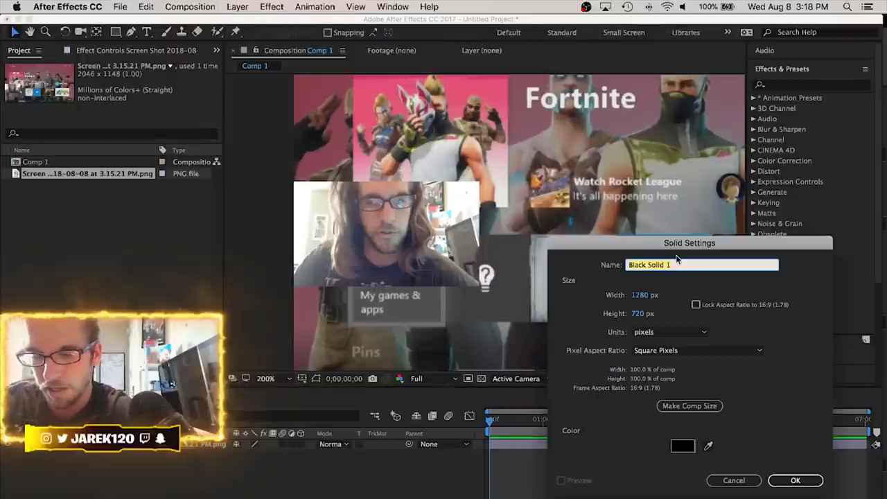
text(0)
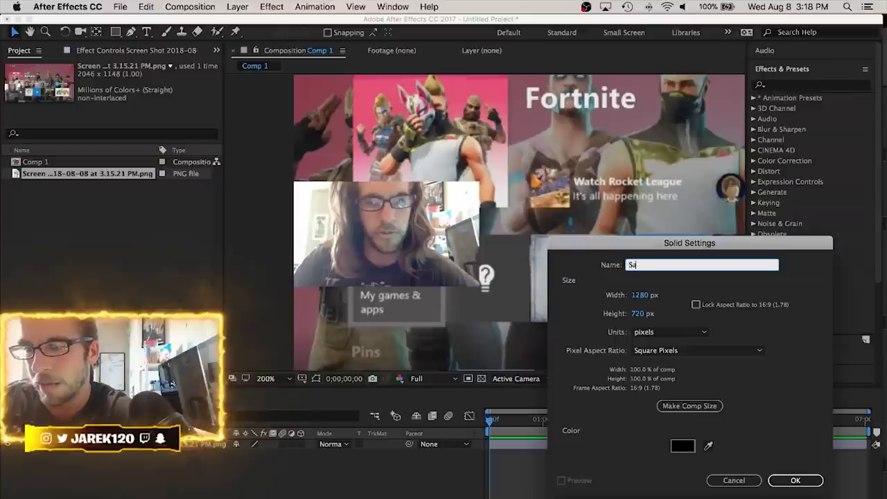
text(aber)
key(Return)
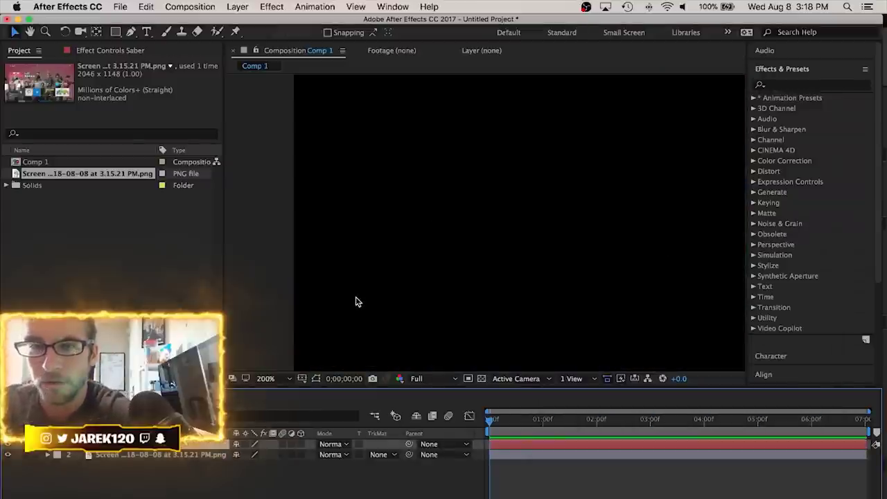
Hide the Saber solid layer to reveal the screenshot beneath it
key(comma)
key(comma)
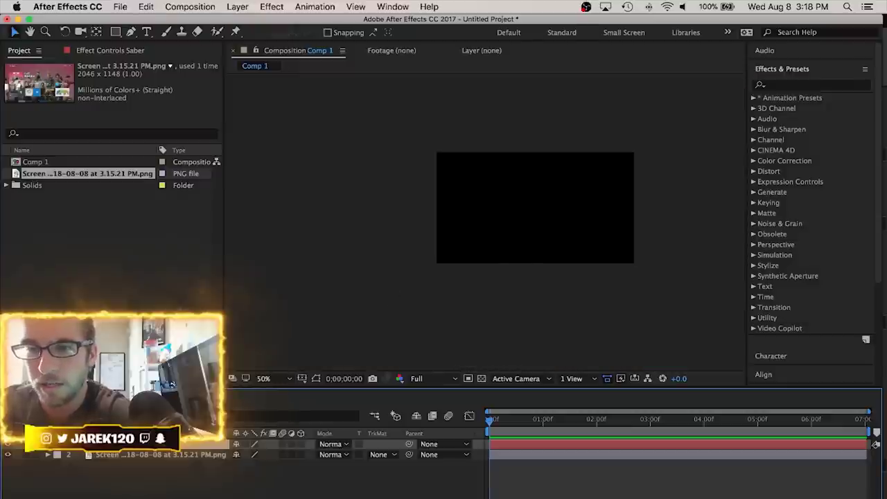
click(6, 445)
click(5, 447)
click(6, 447)
click(6, 447)
click(7, 447)
click(7, 450)
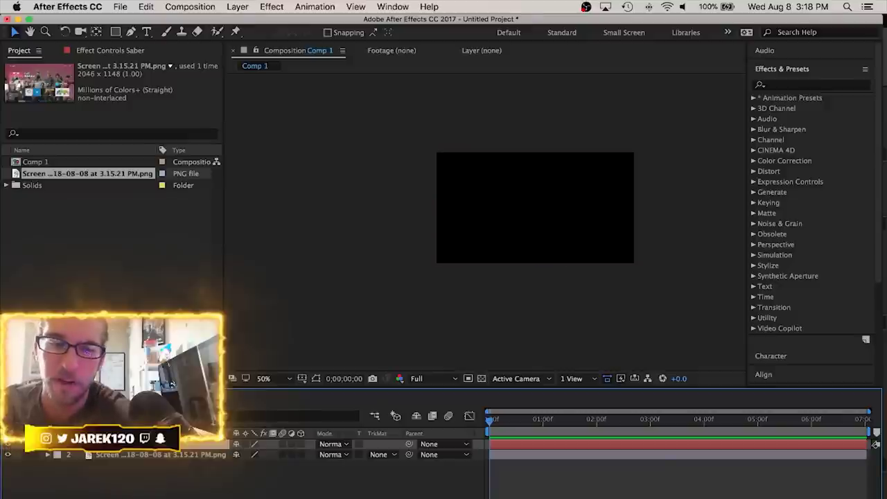
click(7, 447)
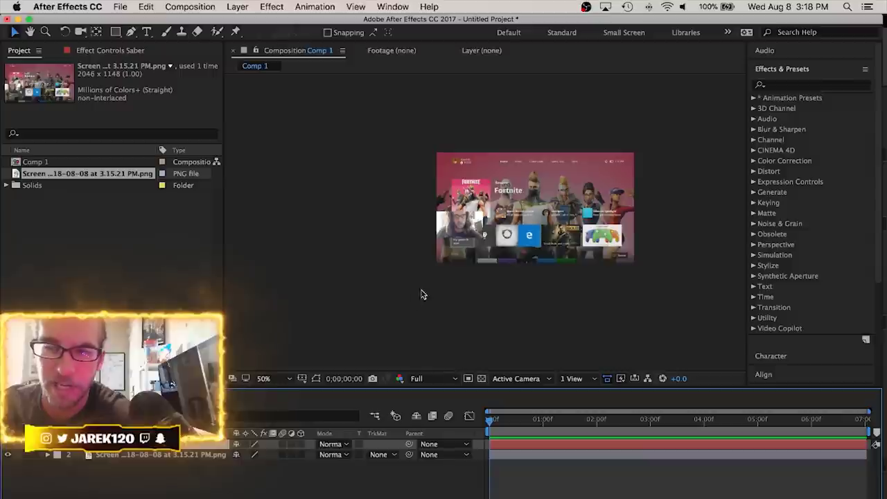
Draw a rectangular mask on the Saber solid that matches the edges of the webcam picture in the screenshot
scroll(424, 285, up, 4)
scroll(425, 285, left, 3)
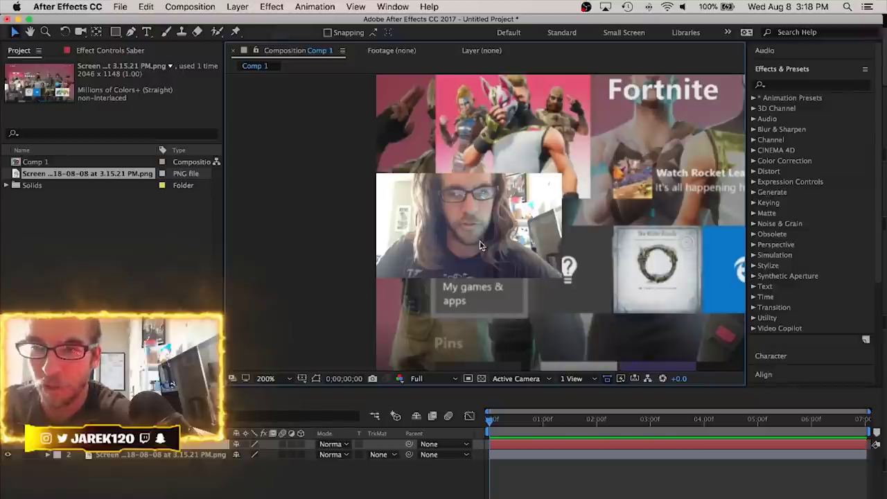
scroll(476, 251, up, 3)
scroll(476, 252, down, 1)
key(space)
drag(376, 256, 409, 247)
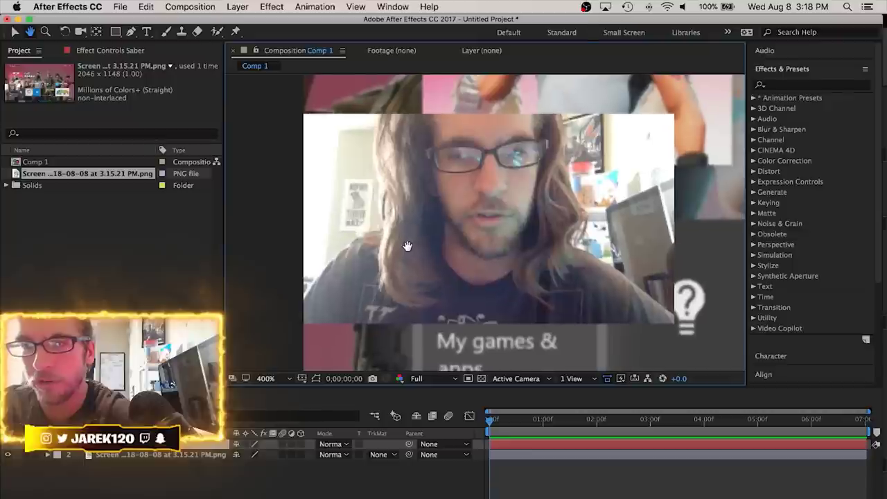
click(116, 33)
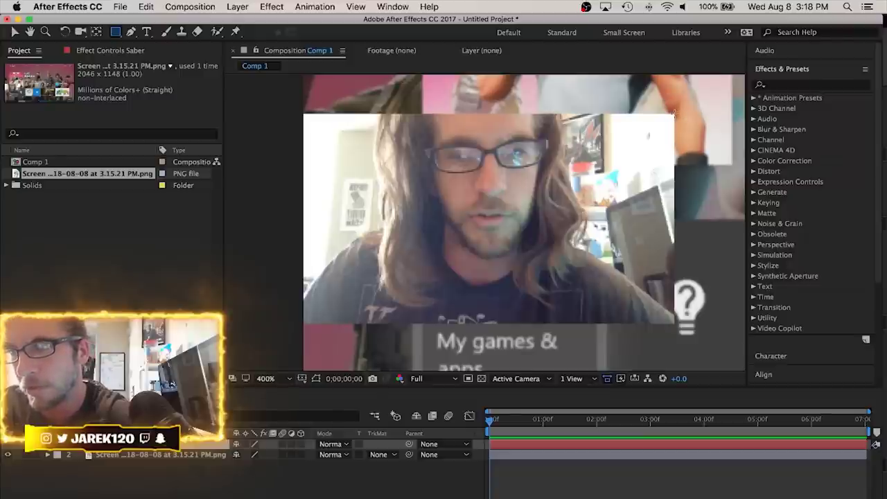
drag(675, 112, 303, 323)
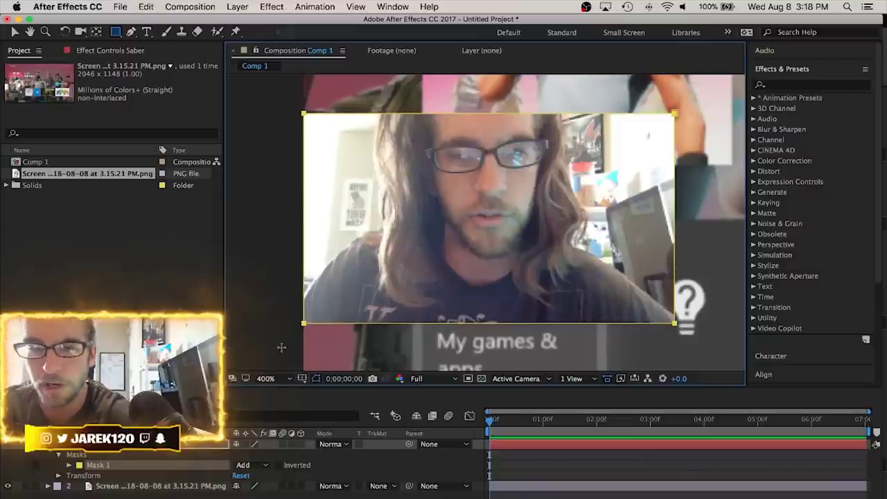
scroll(418, 206, down, 8)
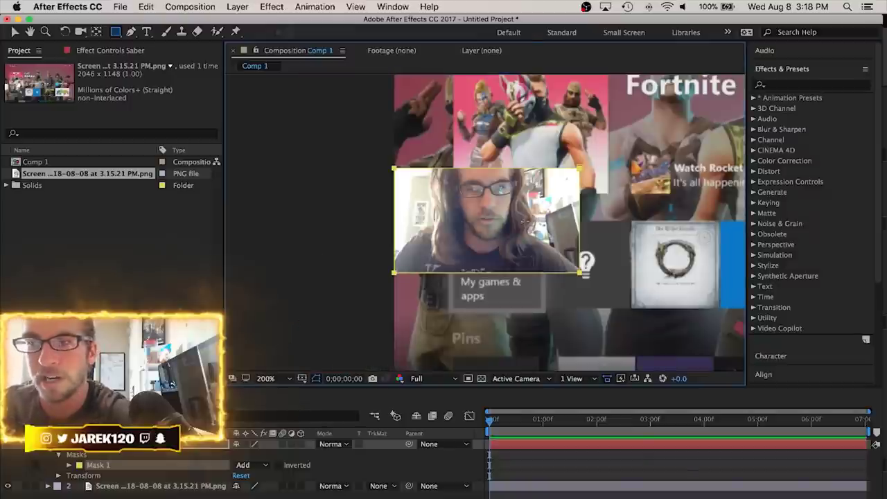
Make the masked Saber solid visible again and apply the Video Copilot Saber effect to it
scroll(415, 219, up, 3)
scroll(416, 220, right, 3)
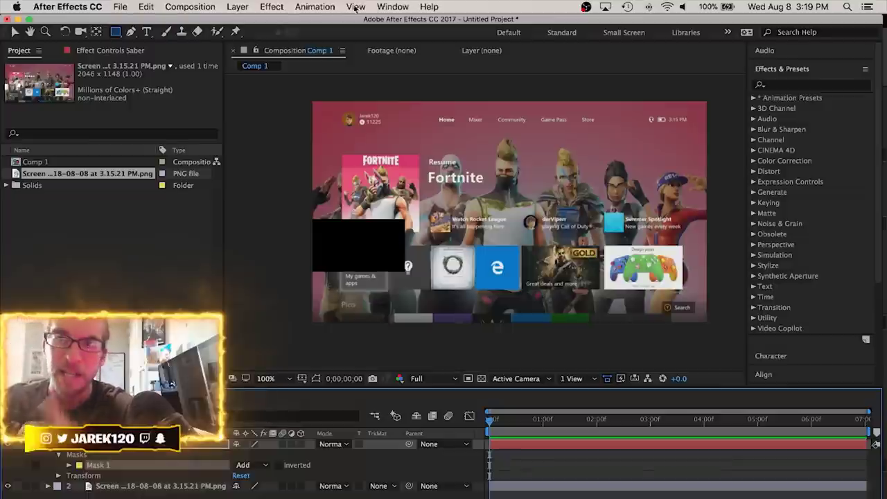
click(276, 7)
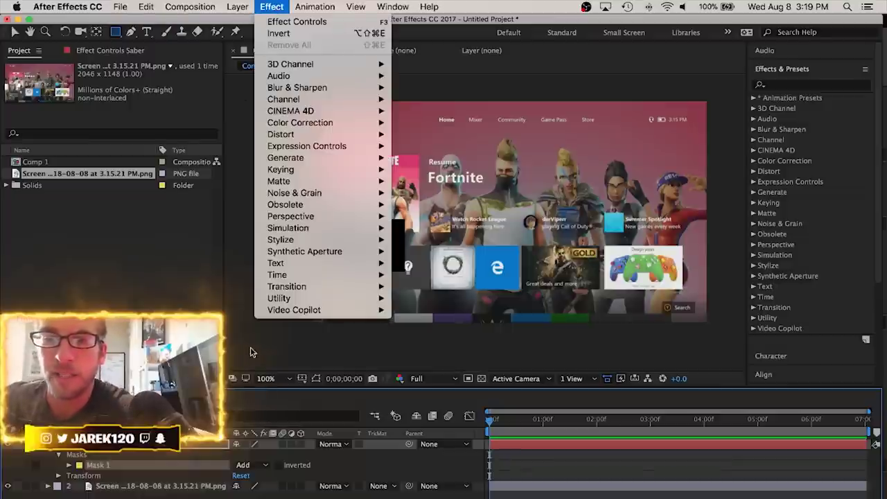
mouse_move(346, 312)
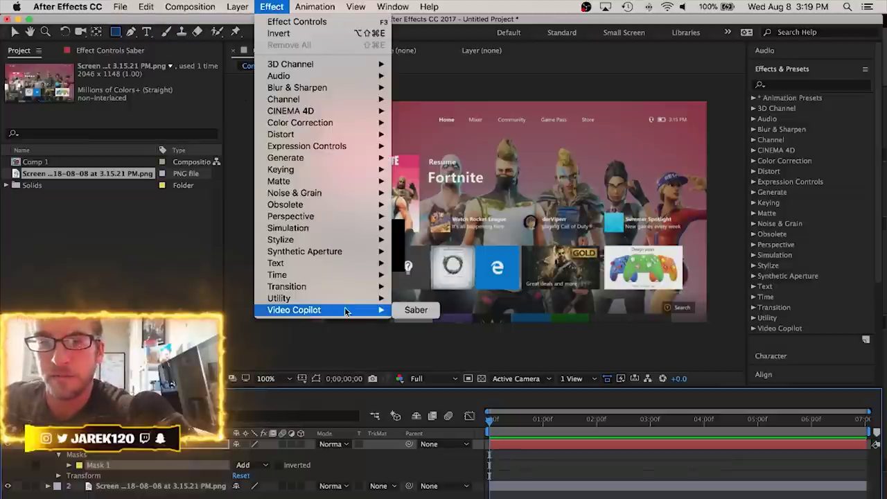
click(429, 314)
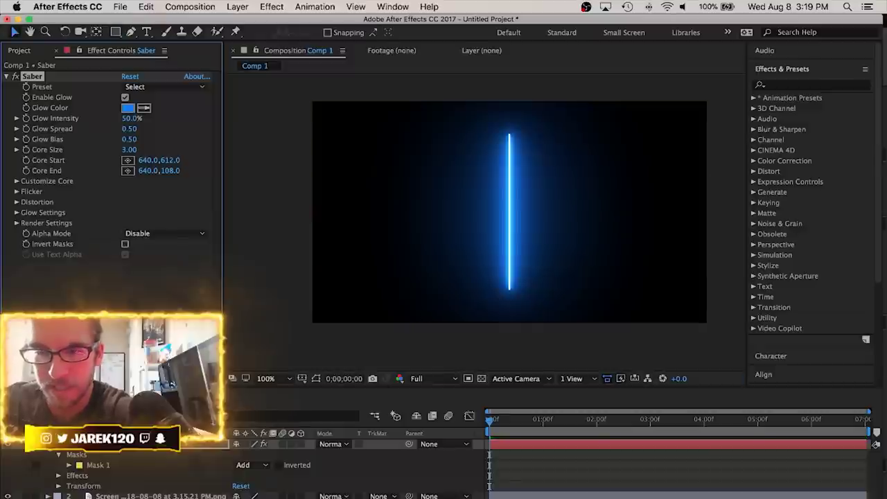
Switch to Chrome and open the Video Copilot website in a new browser tab
click(105, 492)
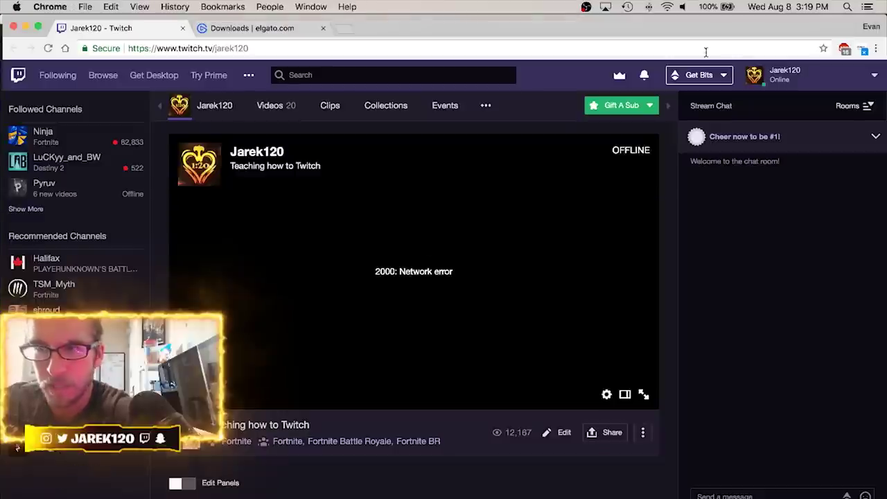
click(345, 29)
text(videocopi)
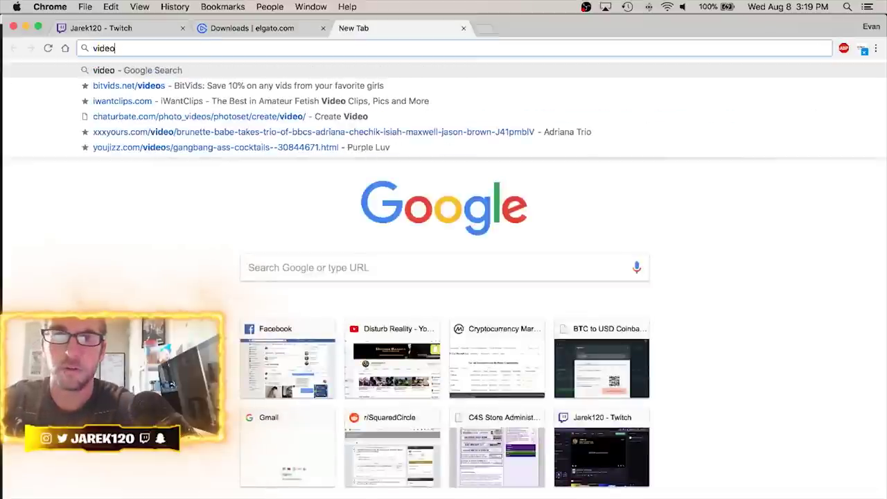
text(lot)
key(Return)
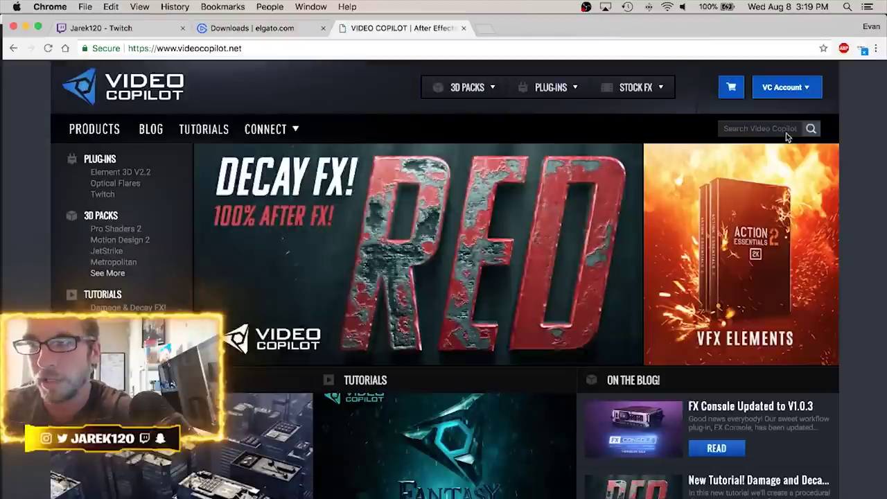
Search the Video Copilot site for "saber" and open the Saber Plug-in tutorial page
click(789, 129)
text(saber)
key(Return)
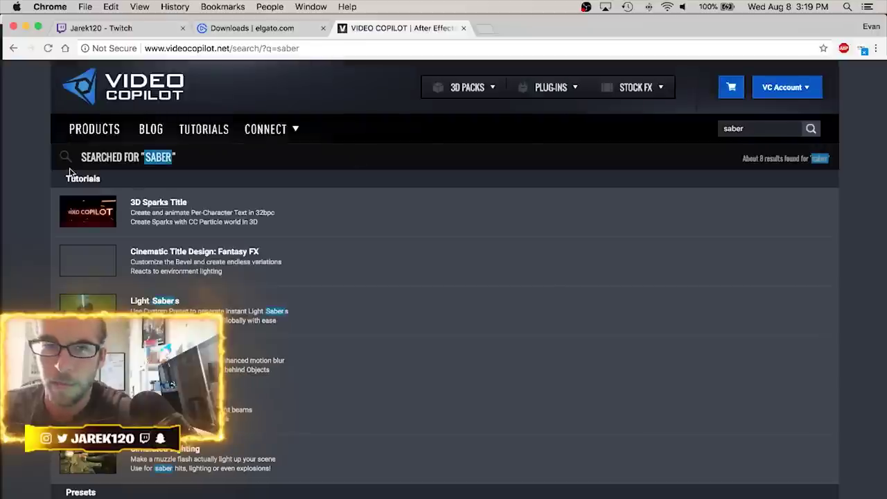
scroll(45, 175, down, 1)
scroll(45, 175, down, 3)
scroll(45, 174, up, 4)
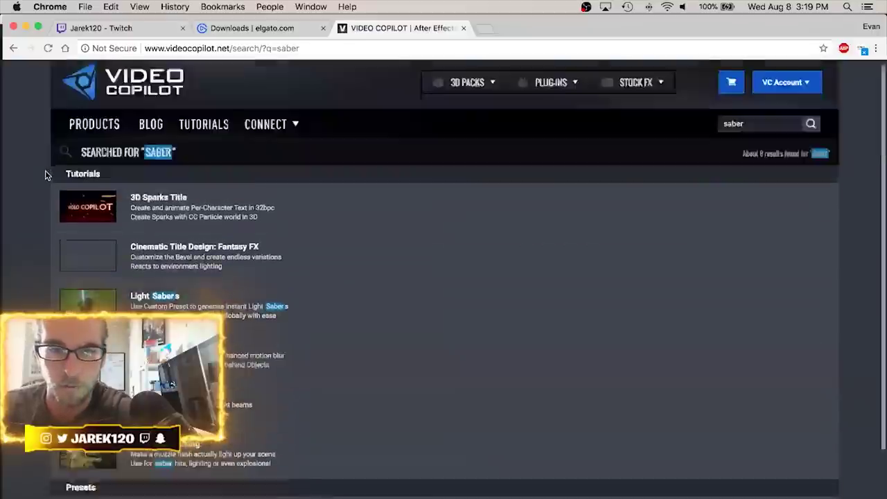
click(104, 405)
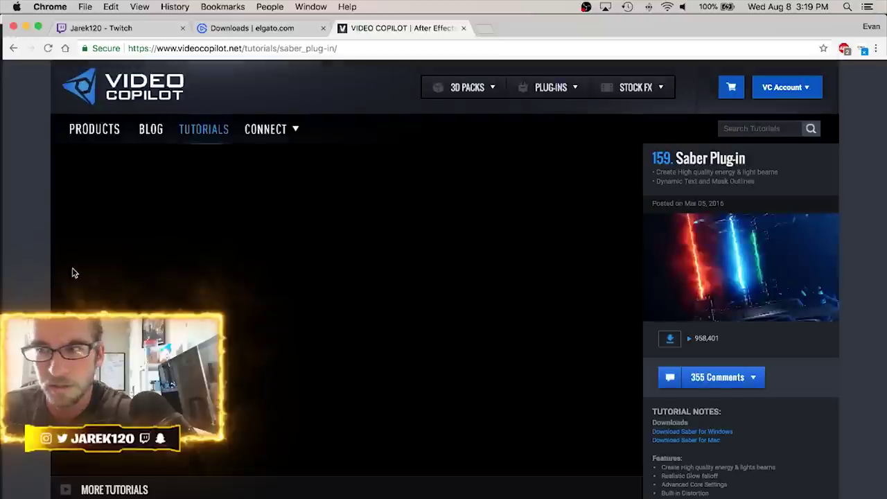
Look through the Saber Plug-in page for the Windows and Mac download links
scroll(41, 292, down, 3)
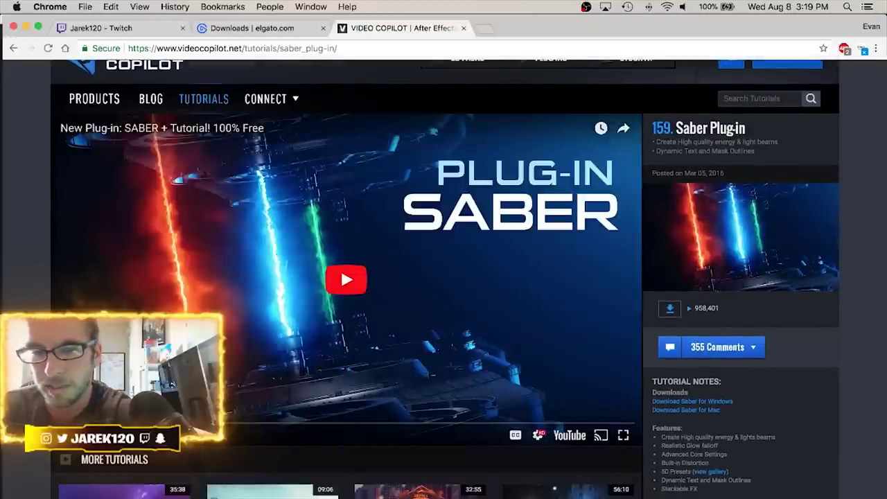
scroll(670, 305, down, 3)
scroll(665, 326, down, 10)
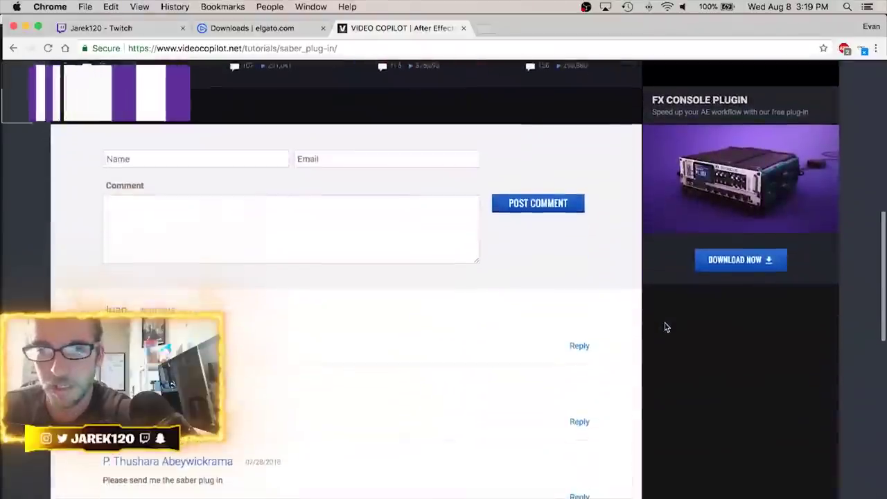
scroll(666, 326, up, 12)
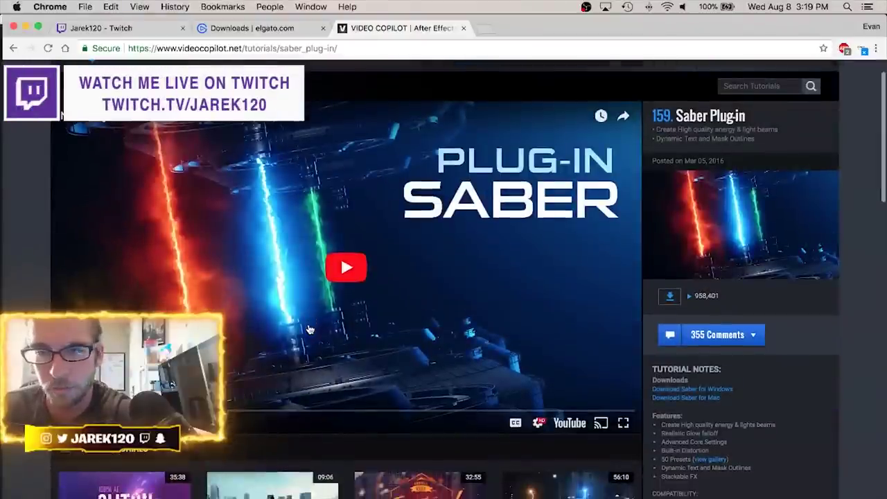
scroll(657, 245, down, 4)
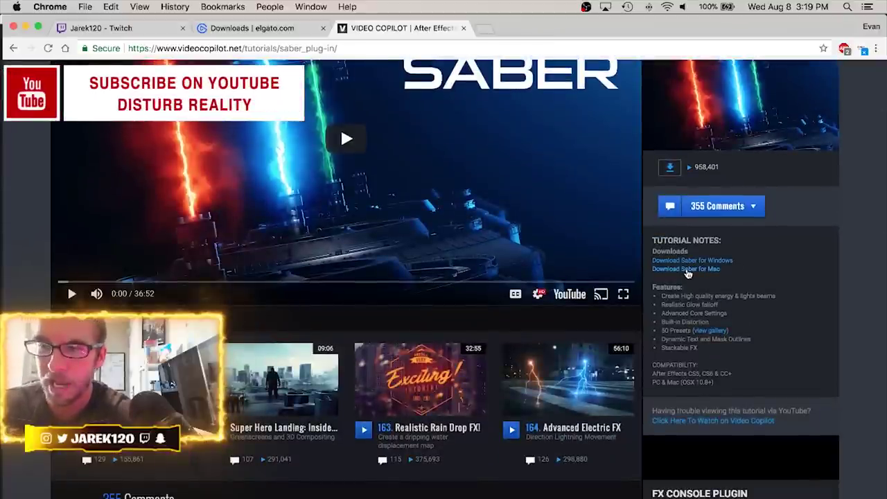
scroll(688, 274, up, 4)
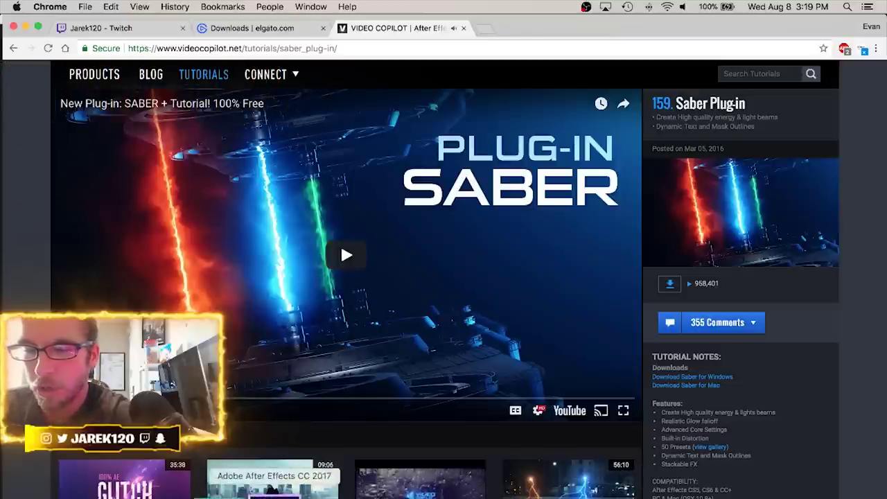
Return to After Effects and set the Saber effect's Core Type to Layer Masks so the glow follows the rectangular mask
click(275, 492)
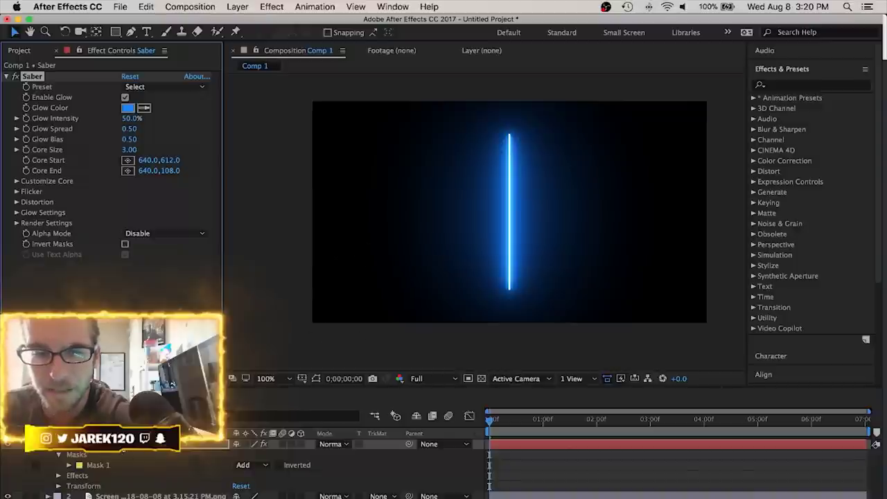
click(361, 398)
key(super+a)
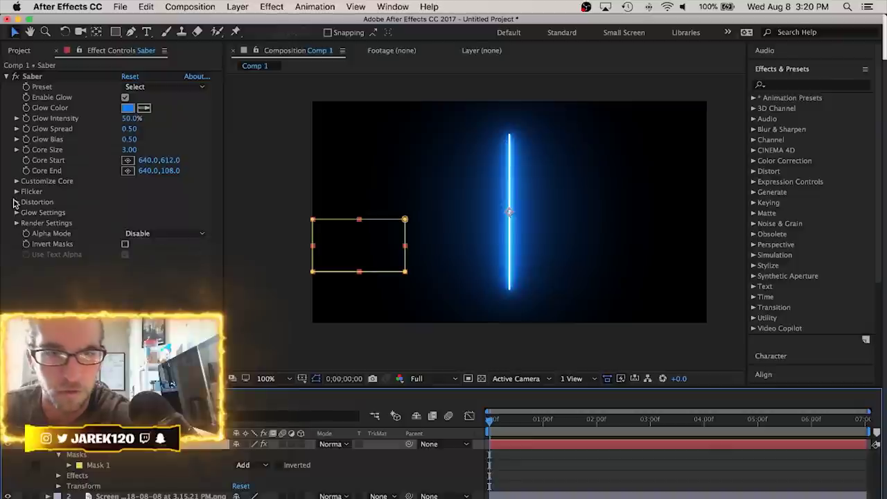
click(16, 186)
click(16, 182)
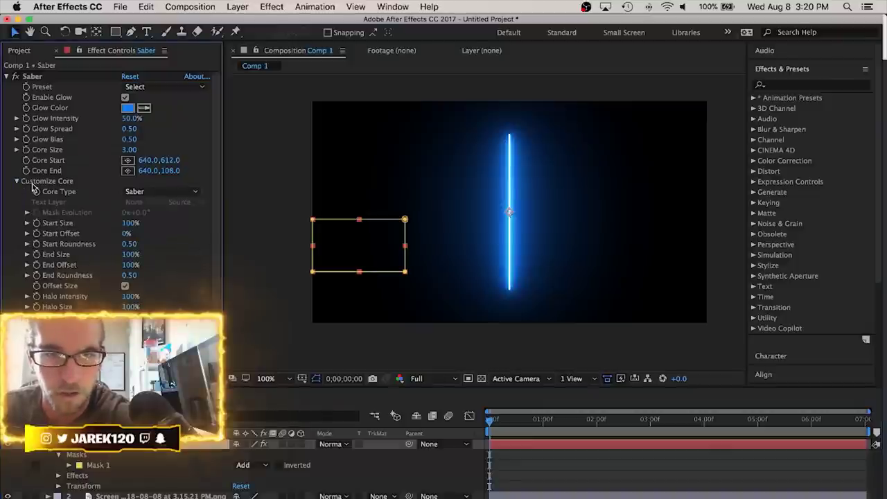
click(177, 193)
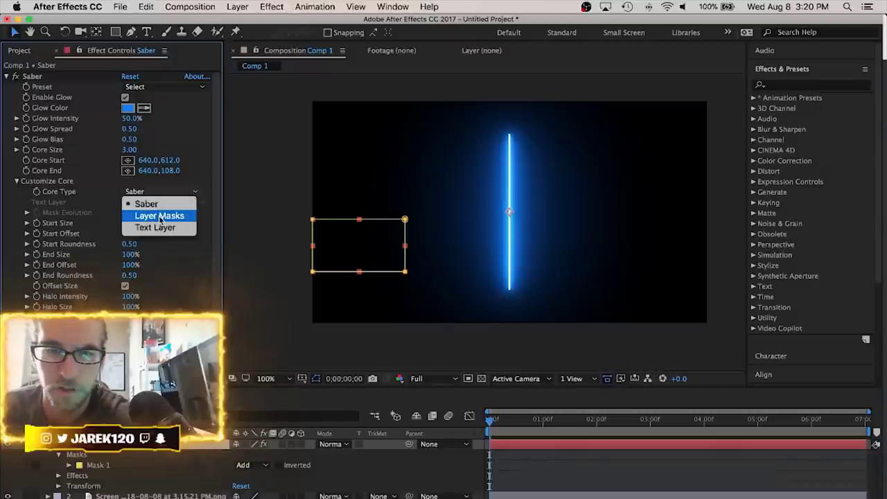
click(160, 219)
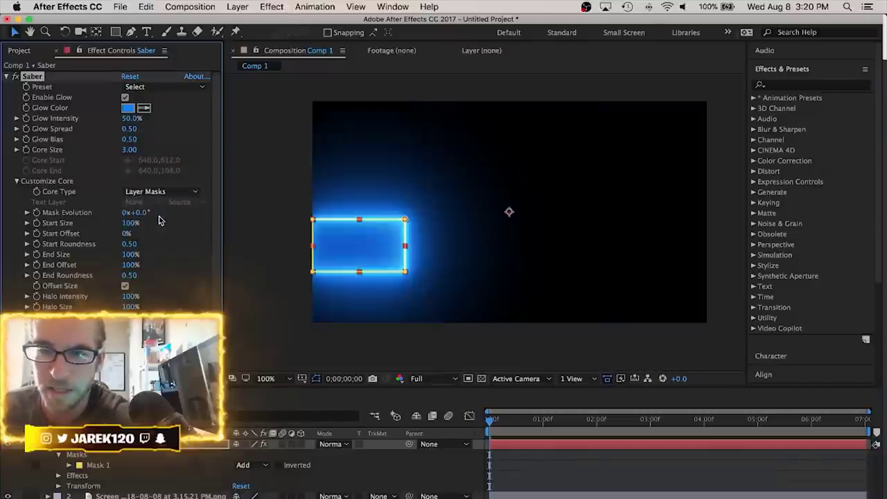
click(379, 331)
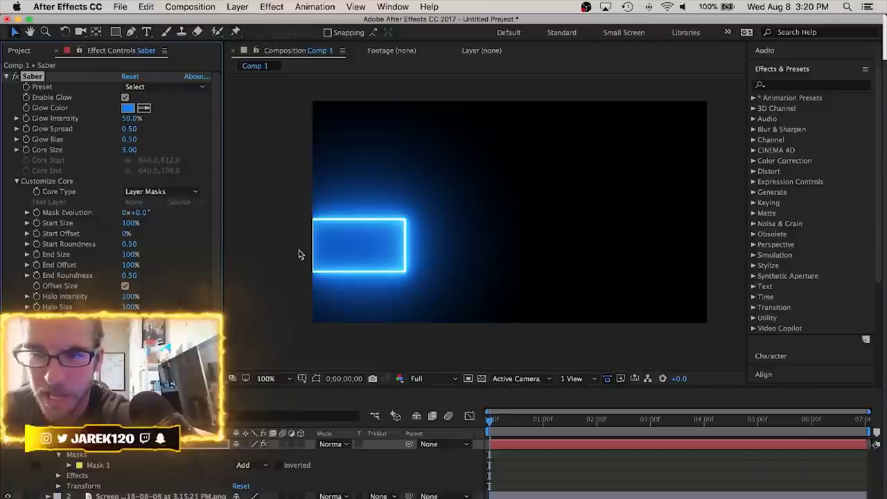
Make the Saber effect's black background transparent so the glow overlays the screenshot, and inspect the webcam frame up close
scroll(216, 189, down, 10)
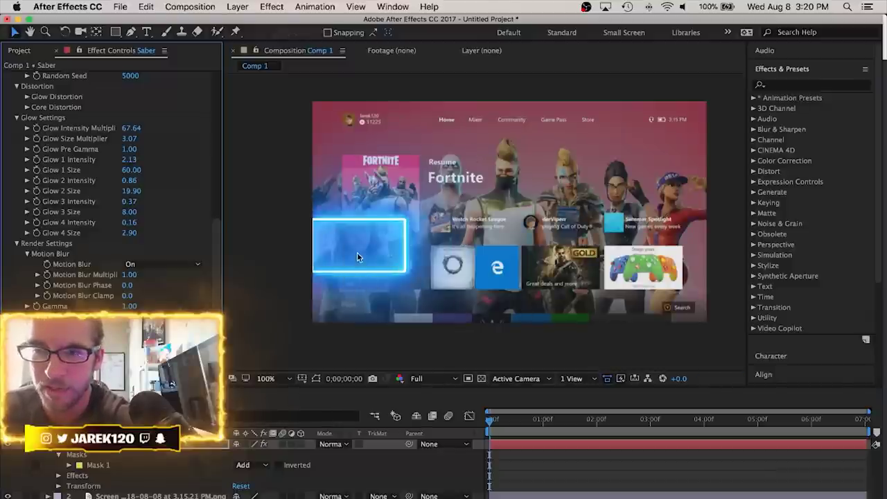
scroll(355, 263, up, 5)
scroll(354, 266, down, 4)
scroll(353, 266, up, 1)
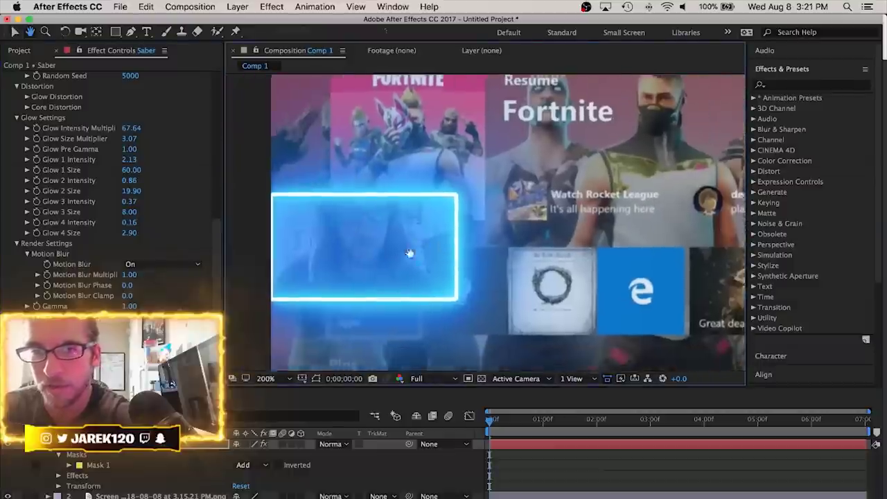
drag(410, 254, 477, 243)
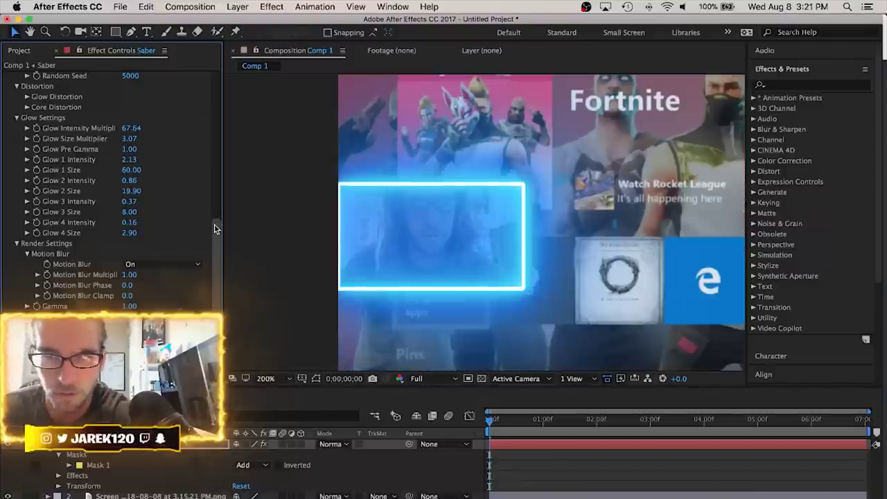
Try the Saber presets Yellow Smoke, Fractal and Hard Core on the webcam frame
scroll(214, 229, up, 15)
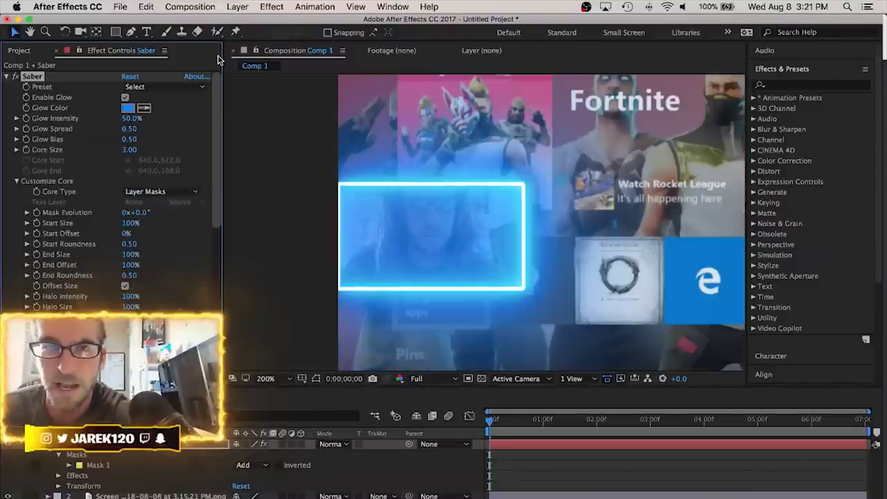
click(177, 87)
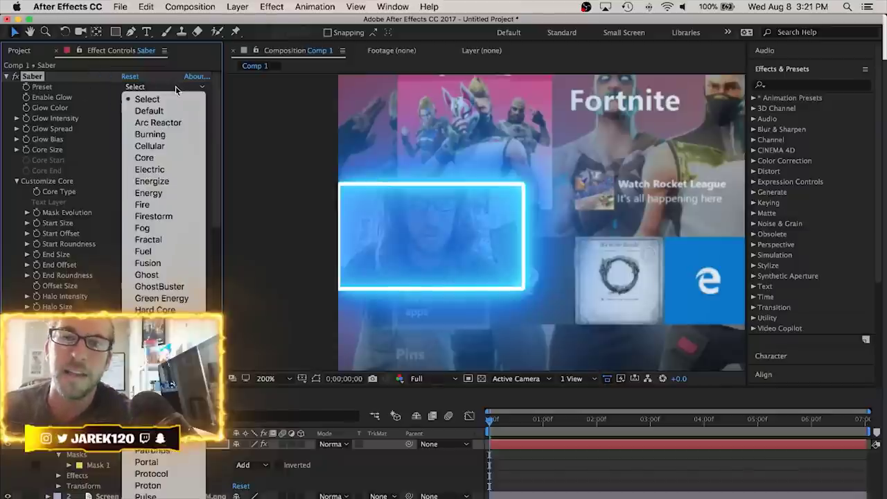
scroll(156, 302, down, 8)
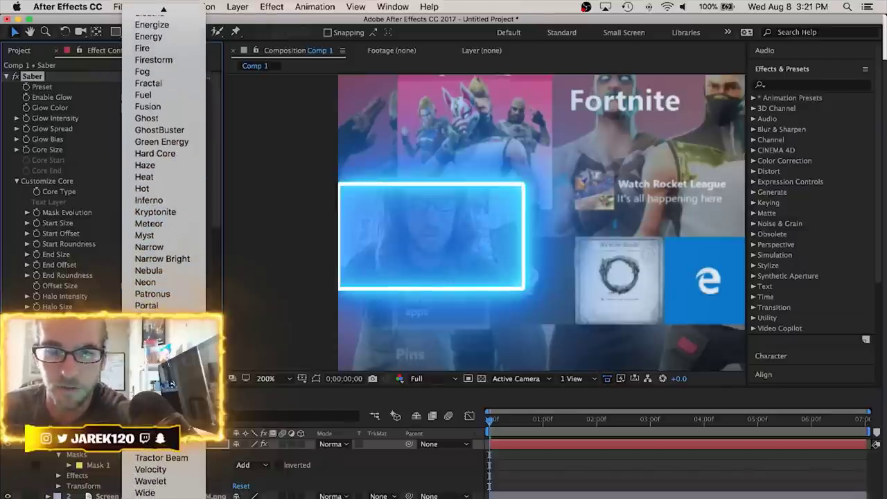
click(156, 493)
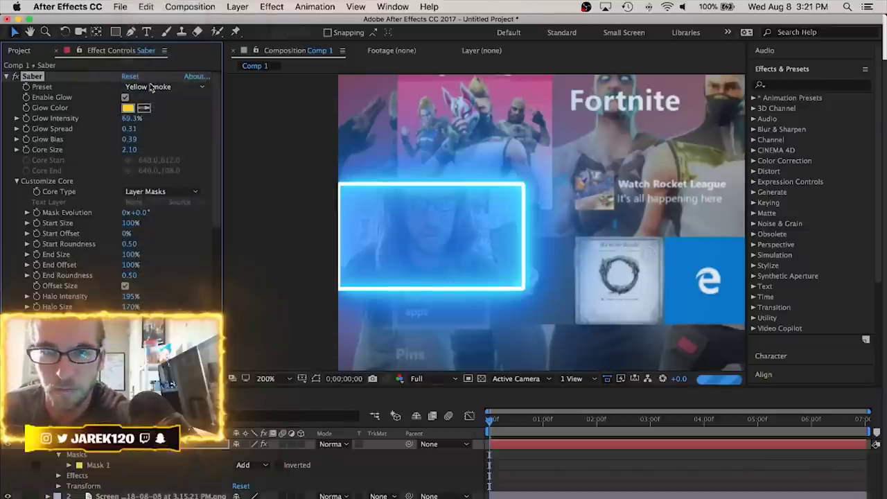
click(165, 87)
click(145, 239)
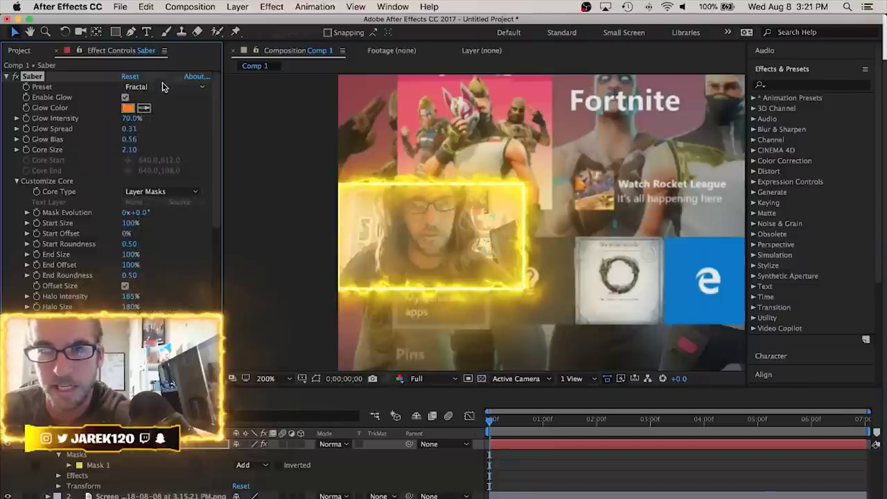
click(164, 87)
click(159, 308)
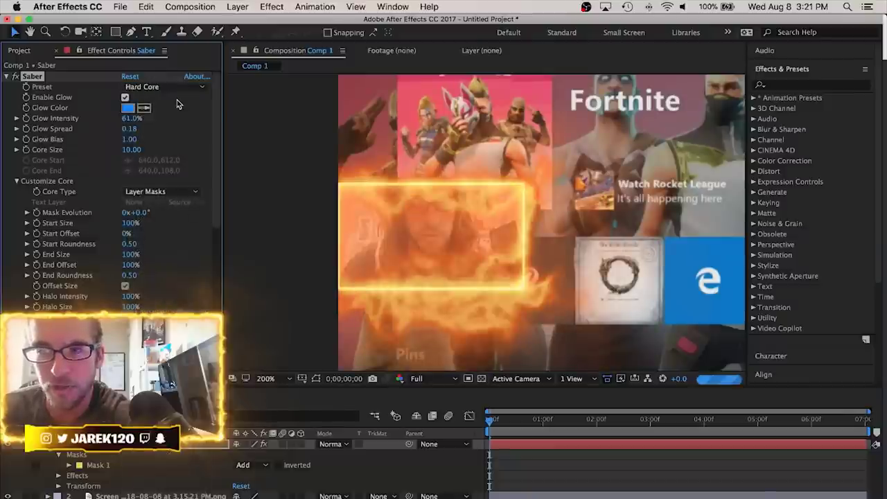
Try the Saber presets Energy, Cellular and Heat on the webcam frame
click(172, 88)
click(157, 196)
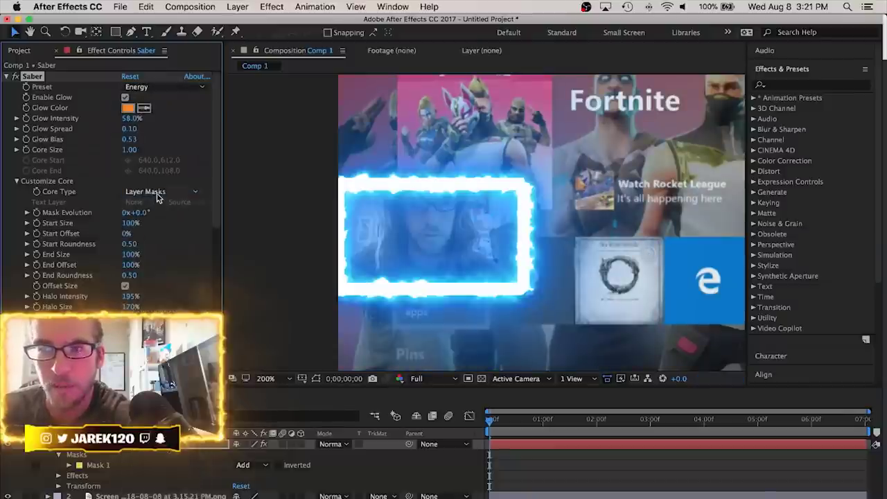
click(152, 89)
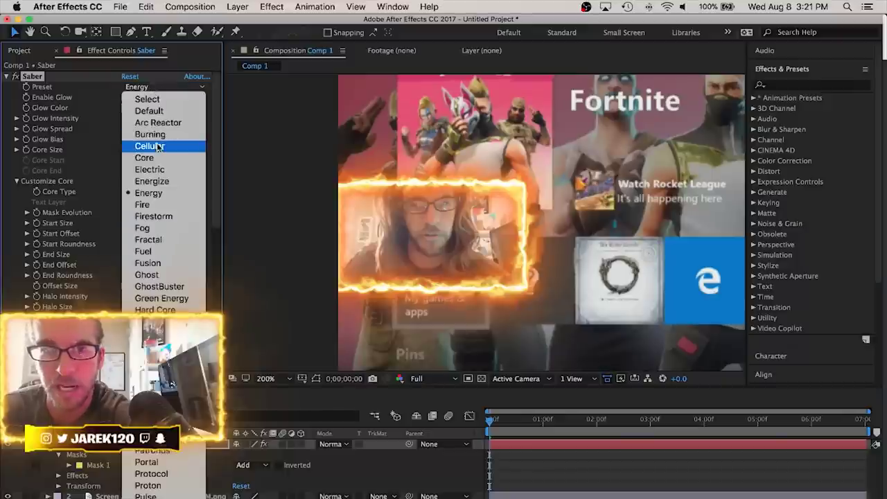
click(161, 147)
click(165, 89)
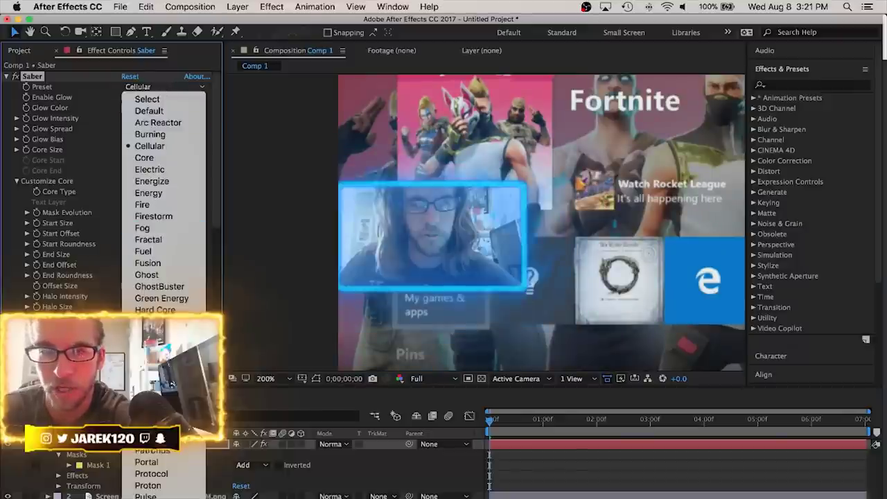
click(187, 167)
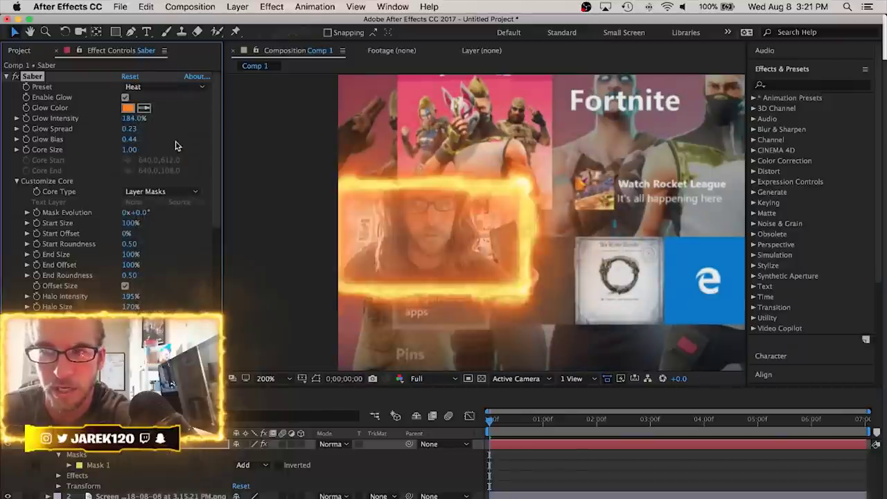
Try the Saber preset Narrow on the webcam frame with its glow color changed to pure red
click(174, 88)
click(152, 426)
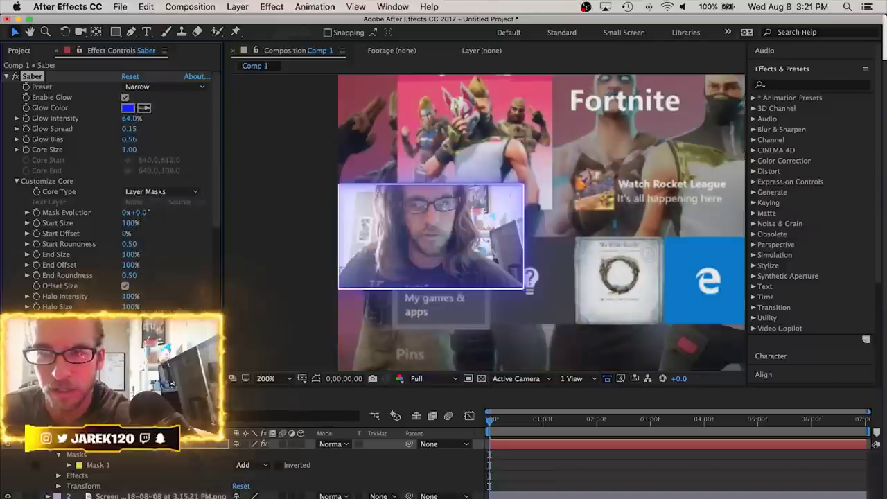
click(128, 108)
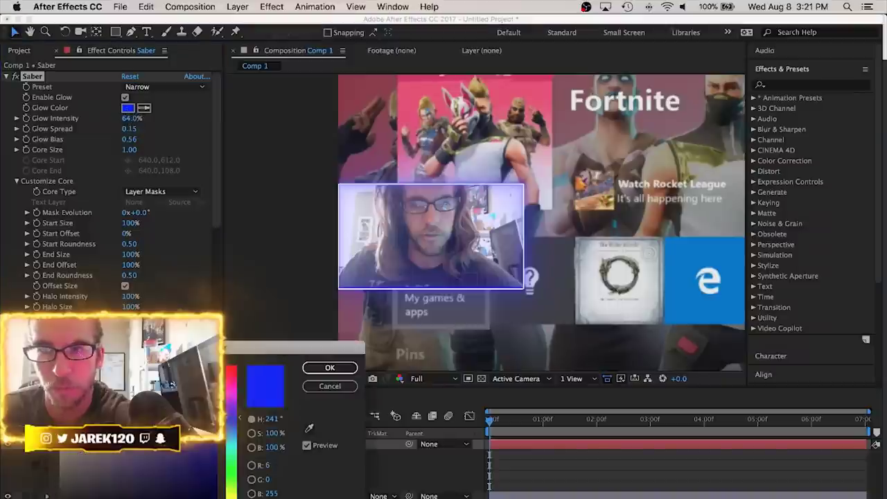
drag(236, 378, 235, 365)
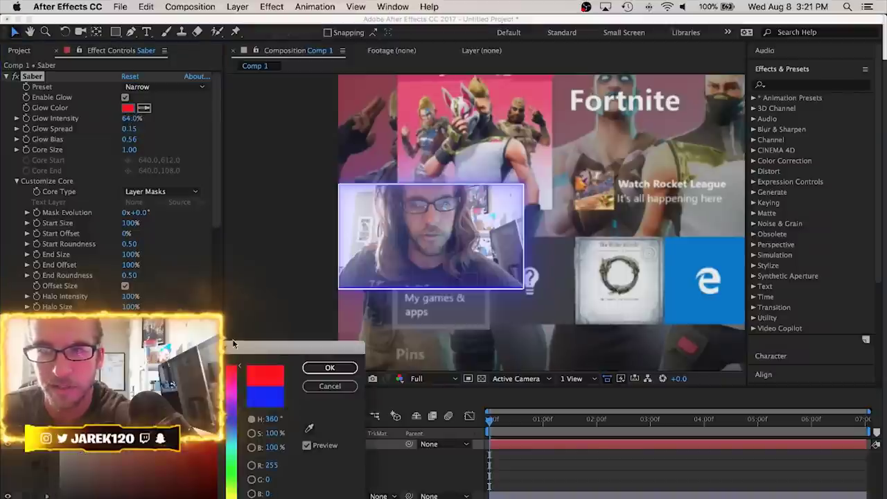
click(324, 368)
Try the Saber presets Nebula, Protocol and Pulse on the webcam frame
click(147, 87)
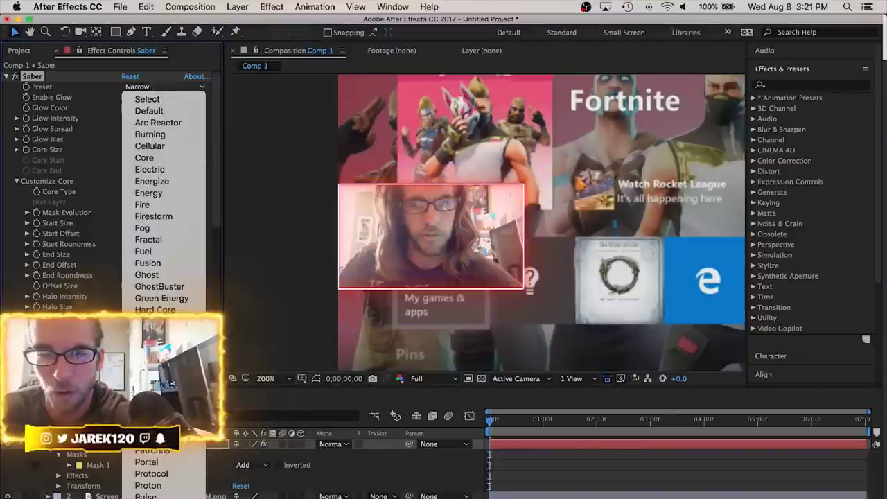
click(149, 439)
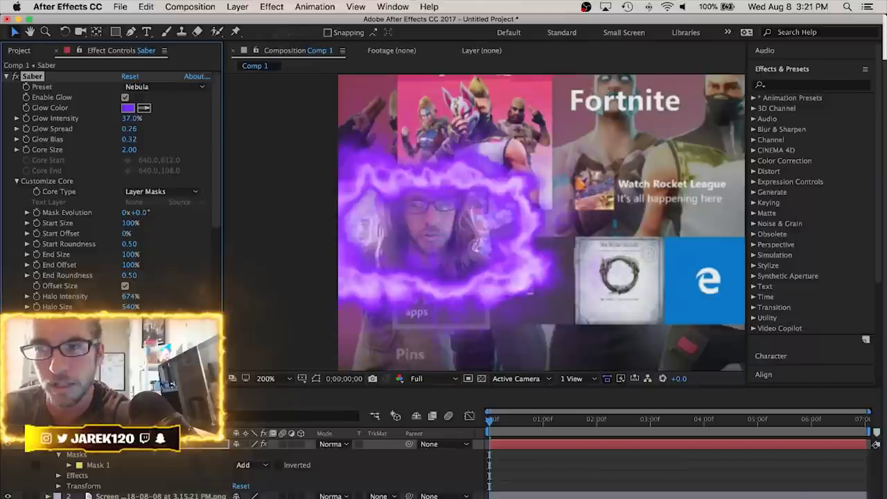
click(148, 87)
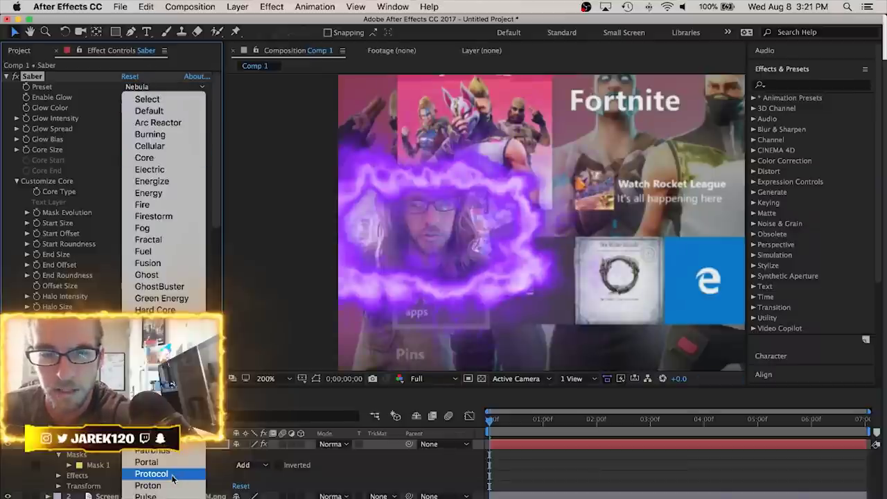
click(151, 473)
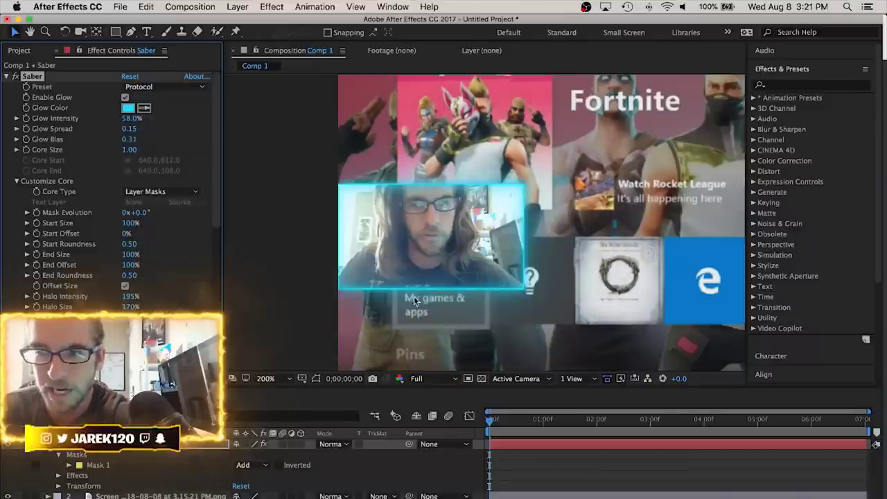
click(148, 87)
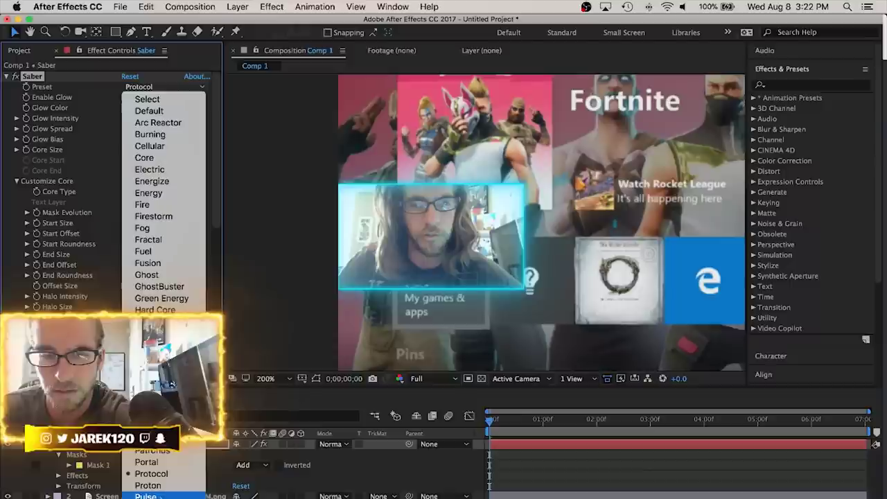
click(146, 497)
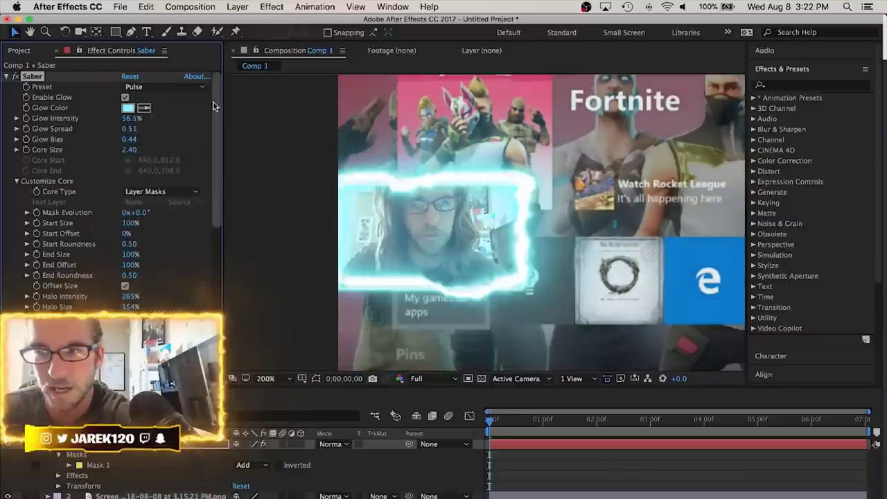
Try the Saber presets Energize and Arc Reactor on the webcam frame
click(161, 85)
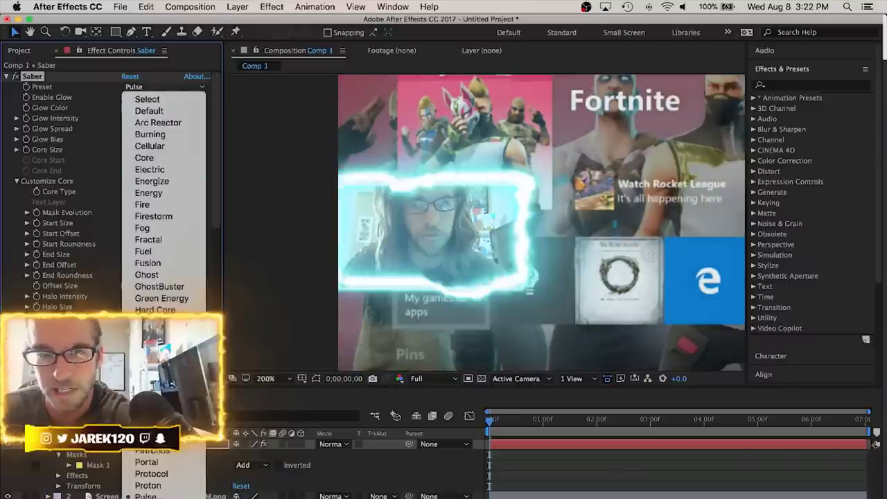
click(167, 182)
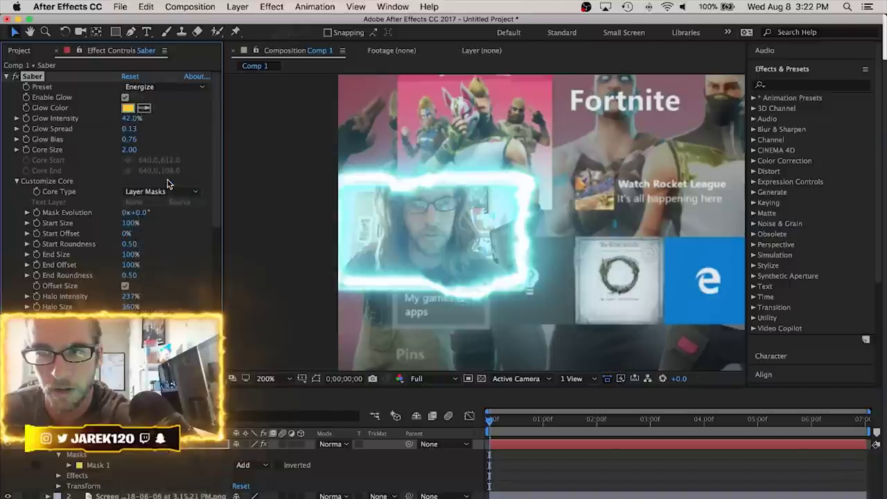
click(160, 88)
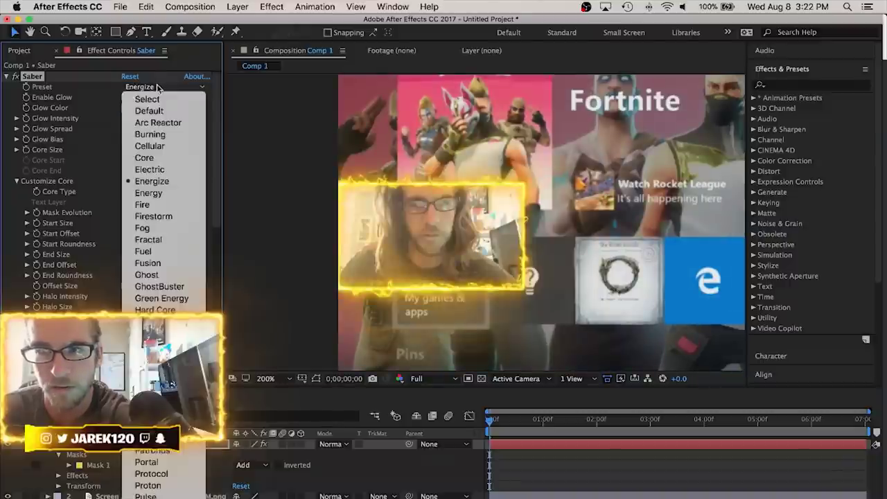
click(164, 123)
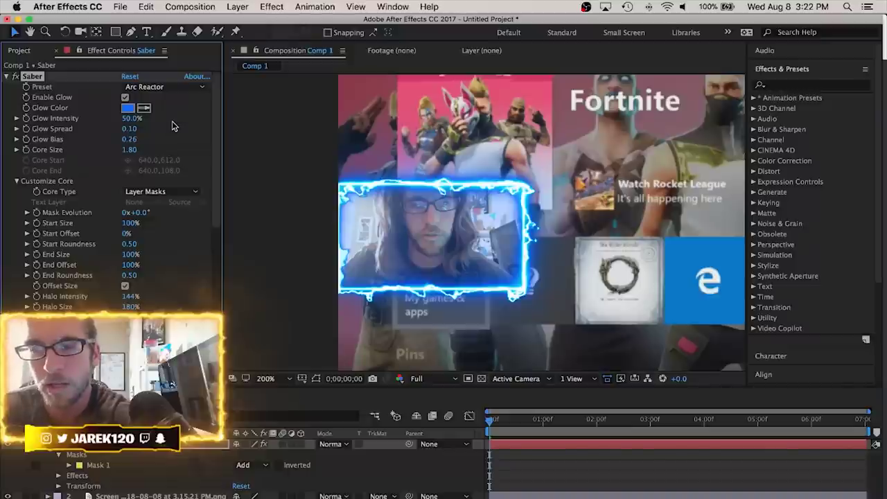
Try the Saber presets Windy and Zap on the webcam frame
click(146, 88)
scroll(163, 277, down, 5)
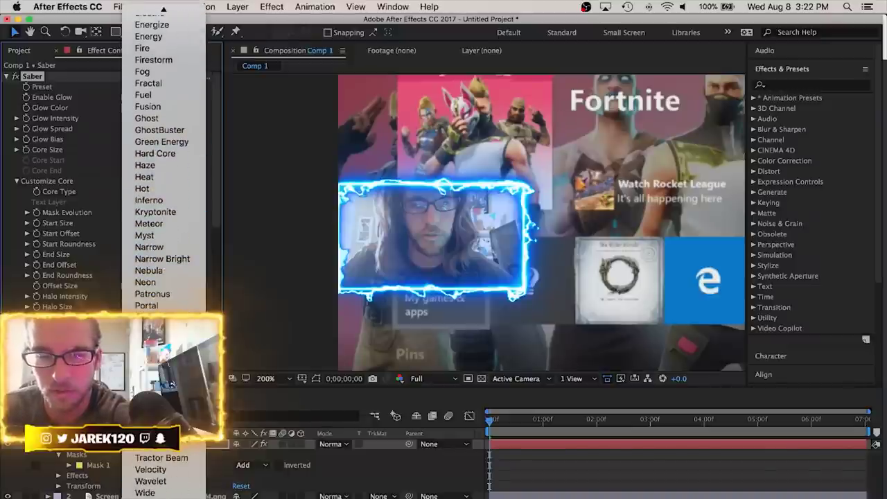
click(145, 493)
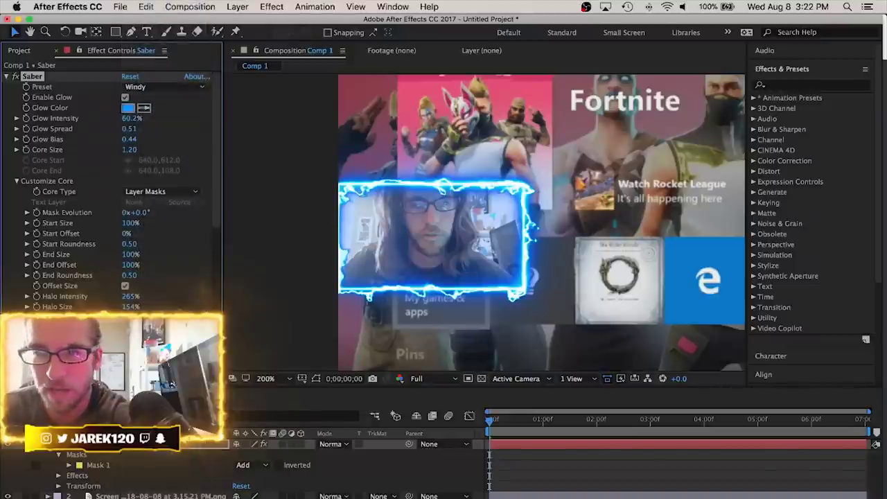
click(145, 87)
scroll(164, 173, down, 3)
scroll(164, 208, down, 3)
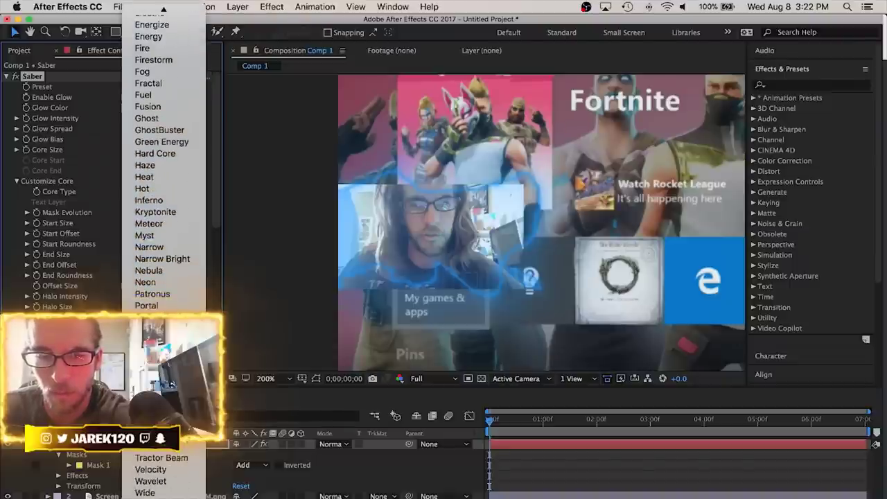
click(146, 493)
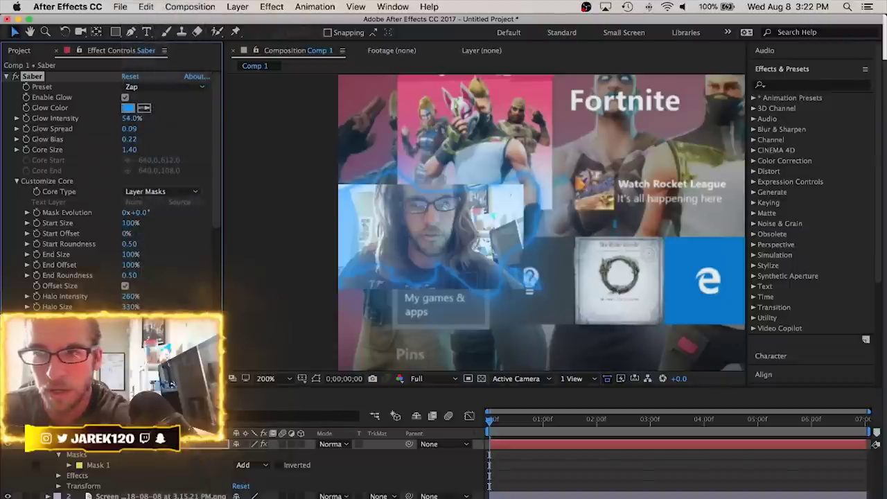
Compare a few more Saber presets on the webcam frame and set the preset to Energy
click(151, 88)
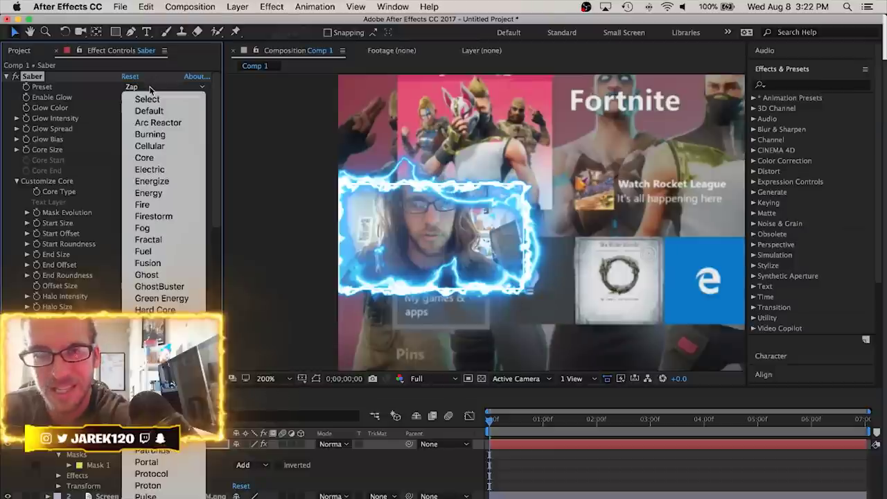
click(155, 123)
click(153, 89)
click(150, 135)
click(149, 87)
click(149, 146)
click(149, 87)
click(157, 104)
click(149, 88)
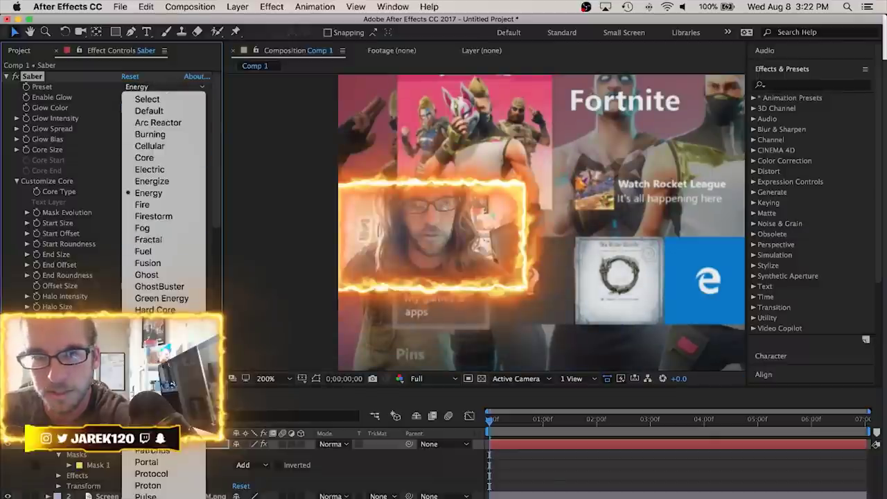
click(219, 165)
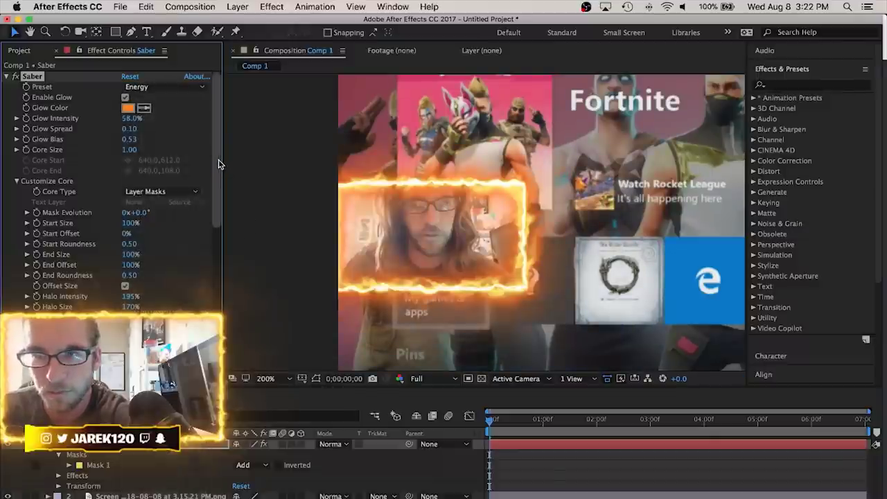
Change the Saber glow color to blue with RGB 1, 134, 255
click(127, 109)
click(231, 435)
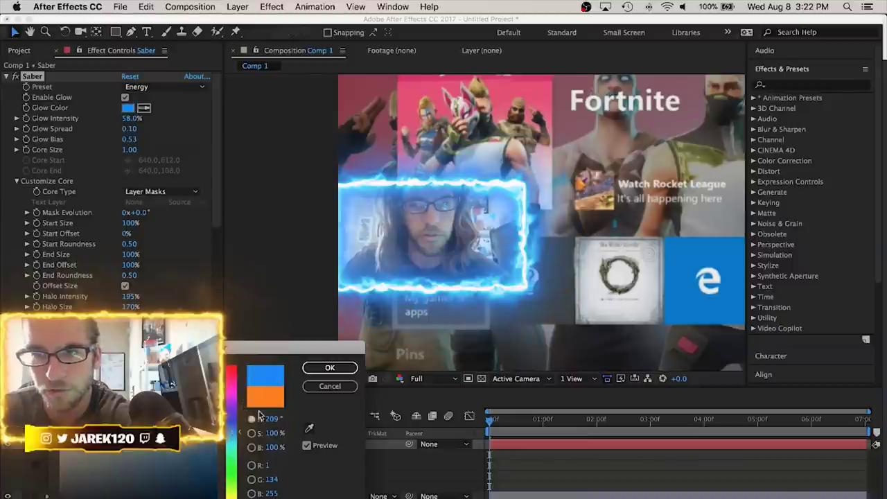
click(323, 369)
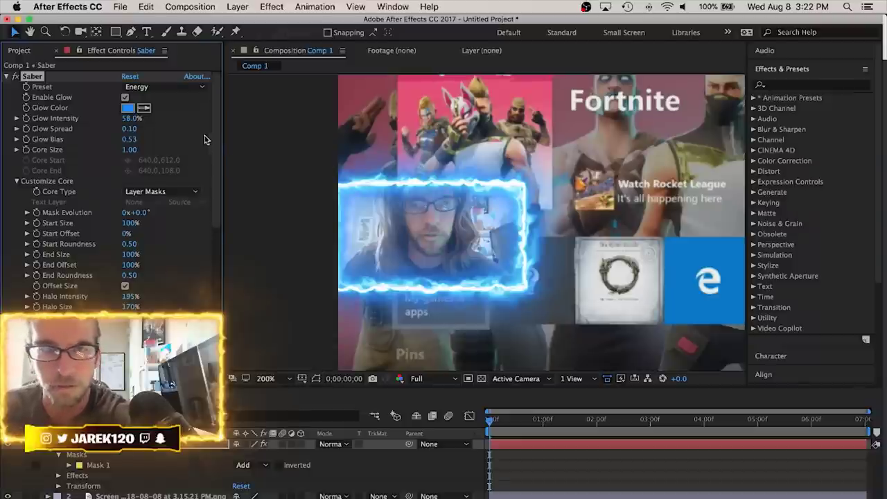
Set the Saber's Glow Intensity to 49%, Glow Spread to 0.09, Glow Bias to 0.23, Core Size to 1.42 and Halo Intensity to 53%
drag(109, 118, 200, 145)
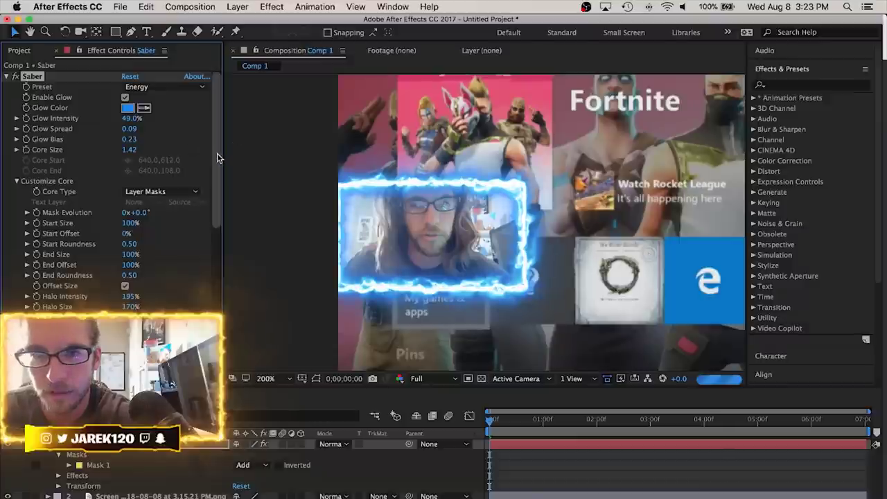
drag(122, 296, 109, 296)
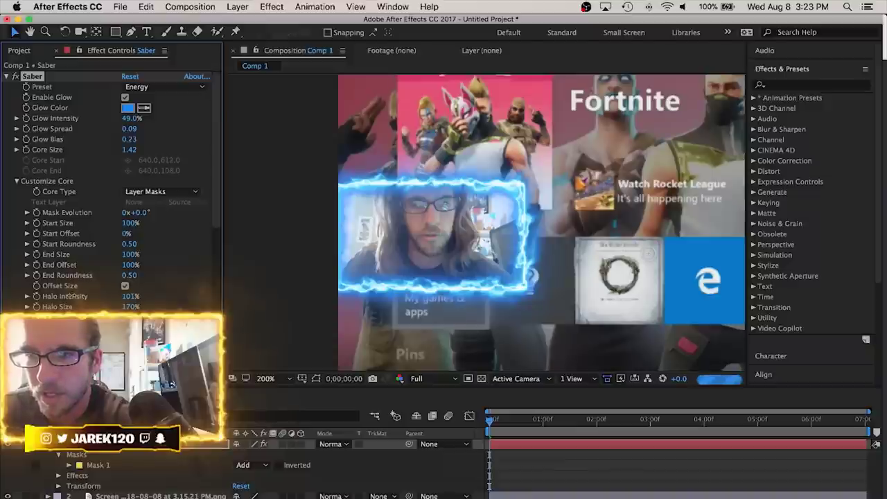
drag(74, 296, 69, 296)
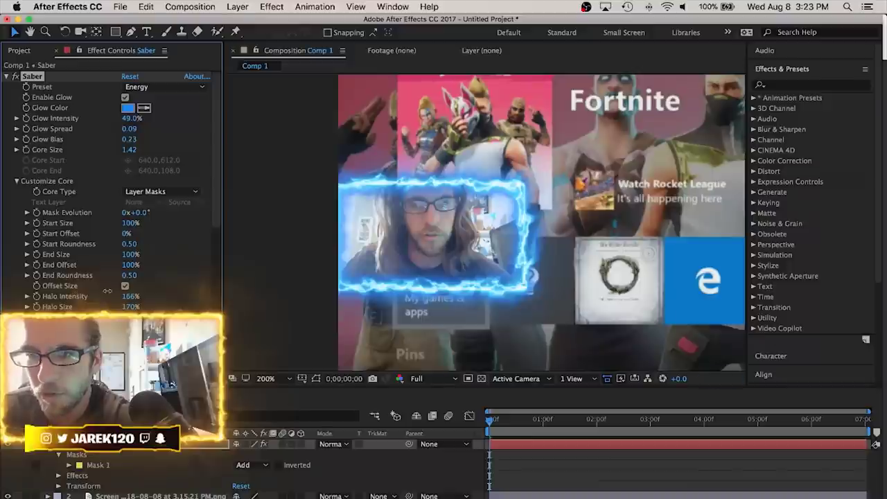
drag(108, 291, 36, 286)
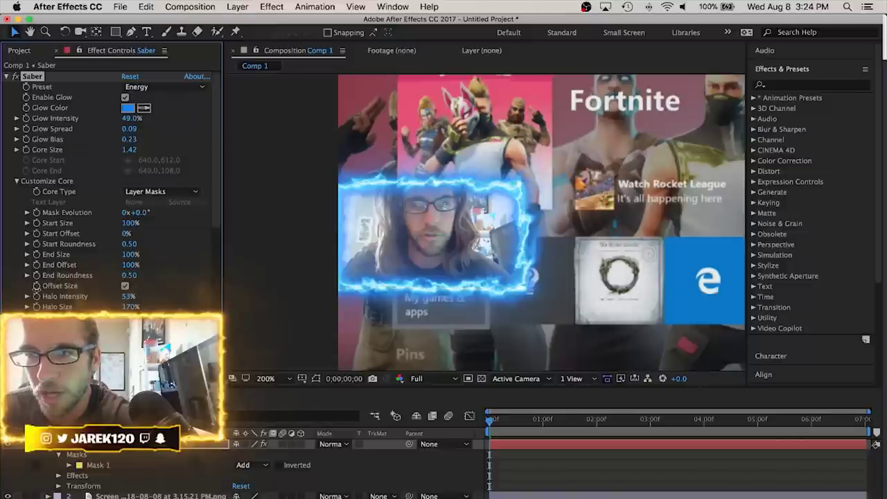
With the whole composition in view, fine-tune the Saber to Glow Intensity 43.8%, Glow Spread 0.08, Glow Bias 0.21 and Core Size 1.71
key(comma)
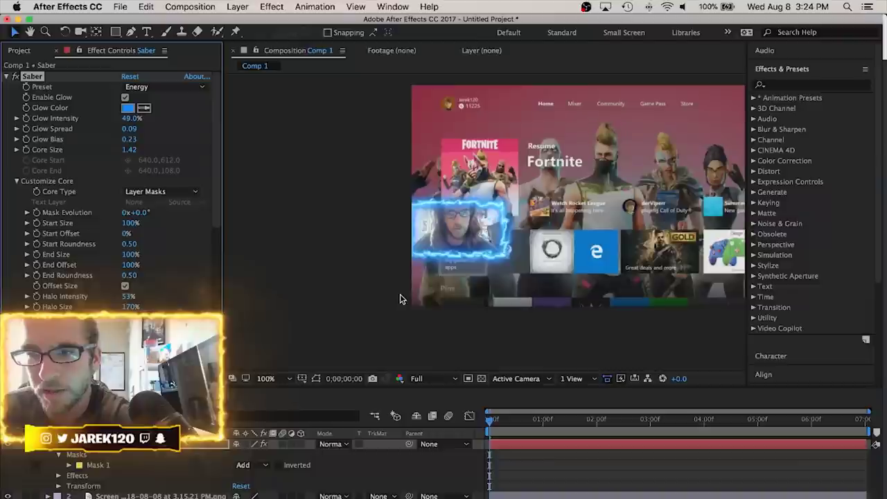
drag(494, 283, 425, 285)
key(v)
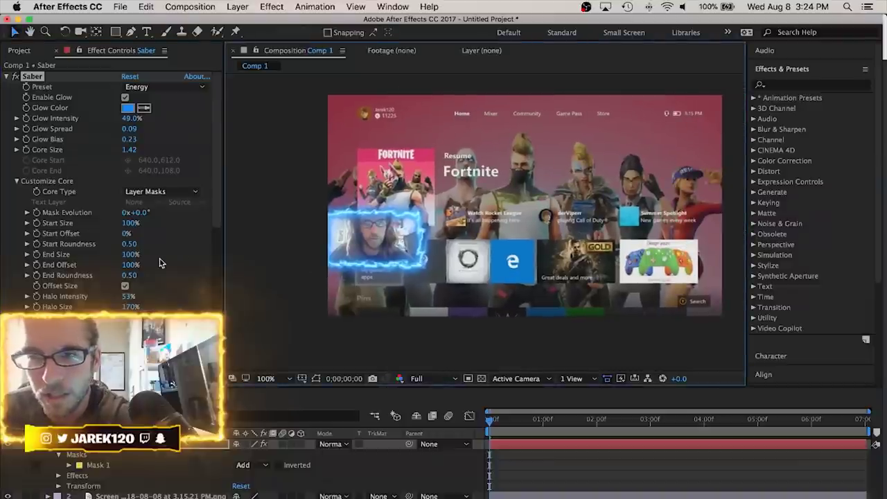
drag(131, 117, 120, 119)
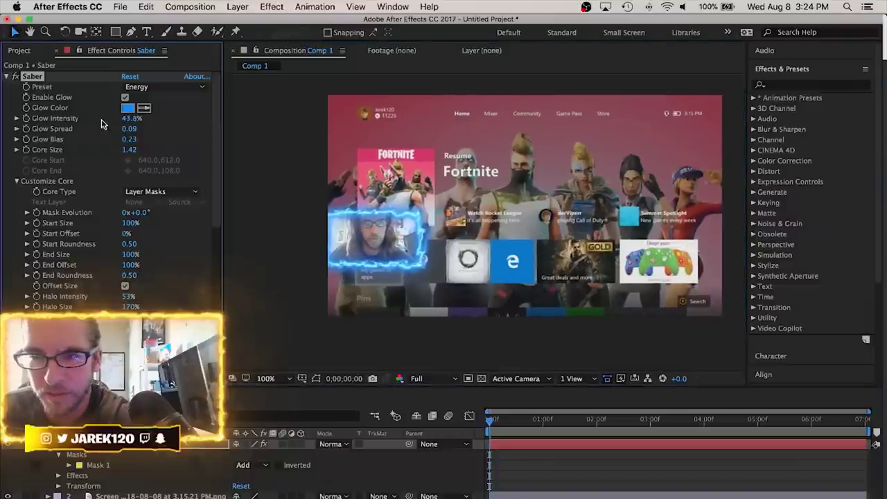
drag(129, 129, 140, 147)
drag(489, 234, 452, 237)
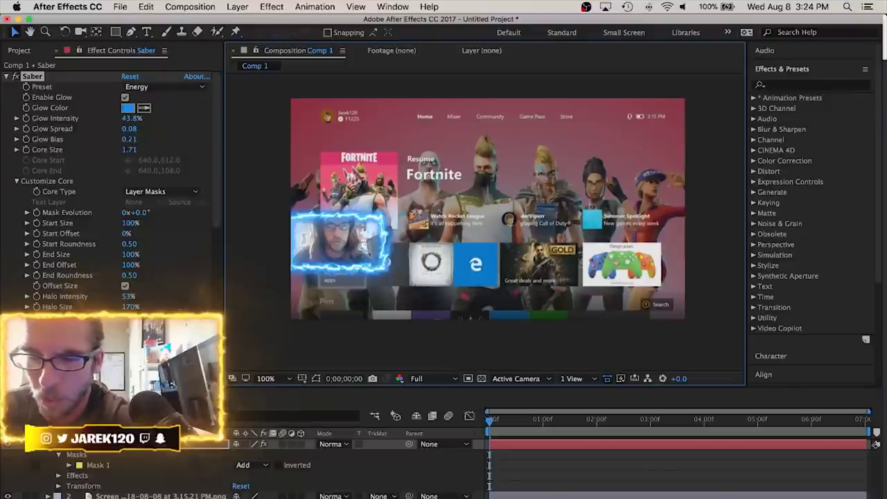
Switch to Game Capture HD, view scene 2 as a reference for the webcam frame, and return to After Effects
click(673, 489)
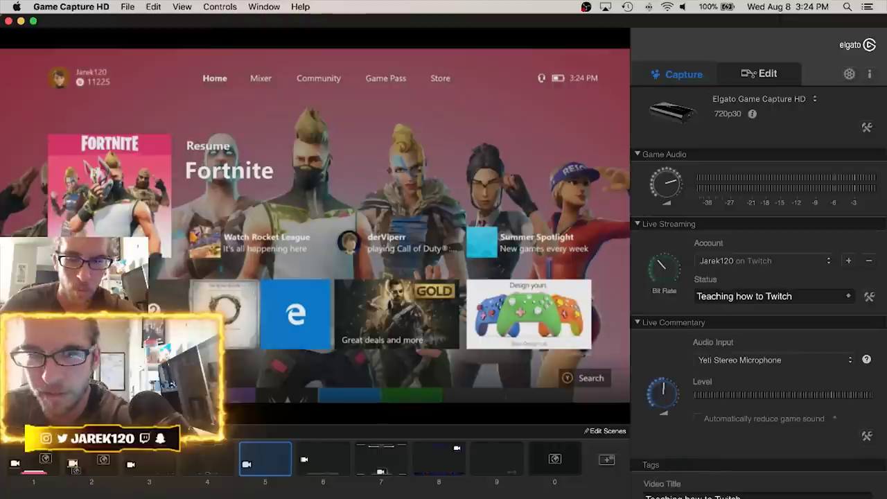
click(83, 459)
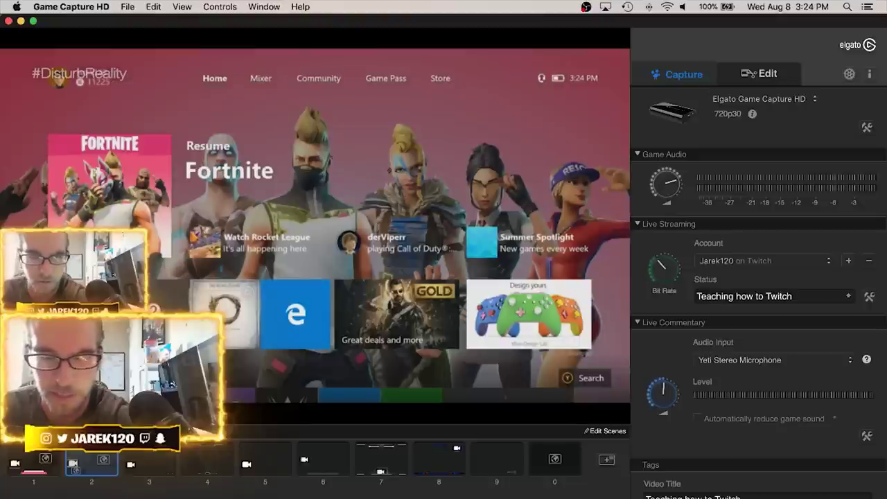
click(256, 497)
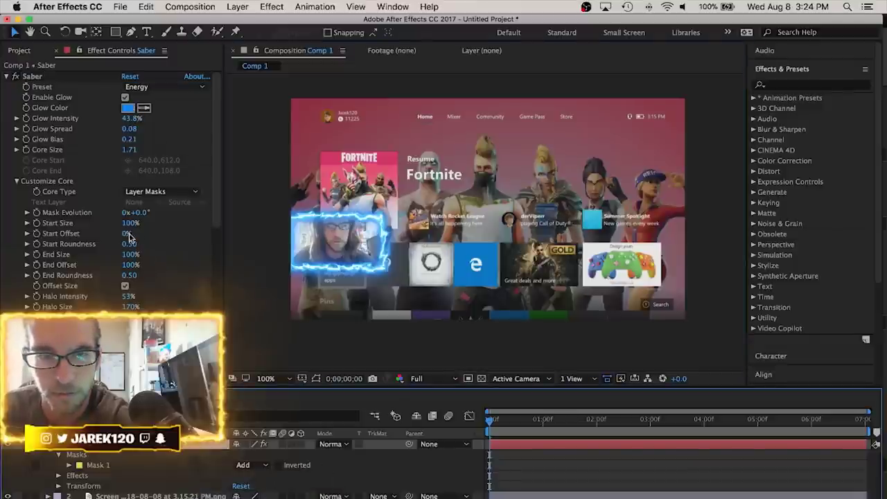
Refine the Saber with Start Roundness 0.48, Halo Intensity 50%, Halo Size 153% and Glow Intensity 41.1%
drag(129, 244, 118, 269)
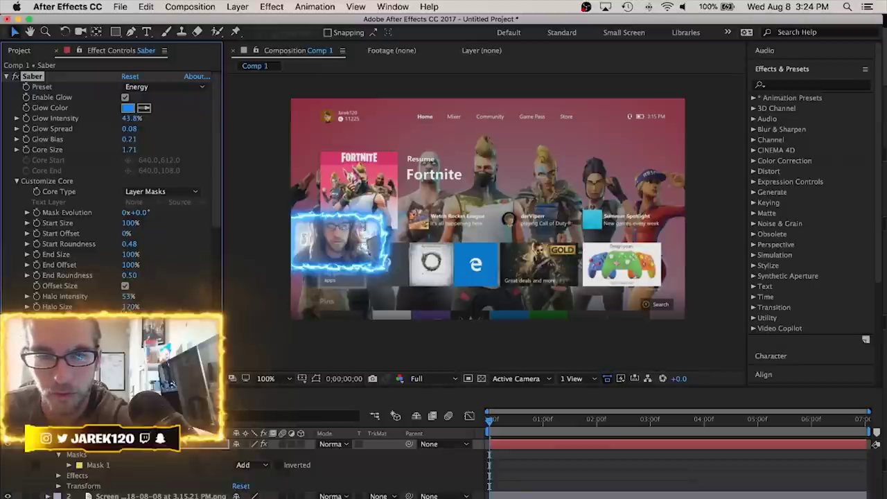
drag(127, 296, 121, 297)
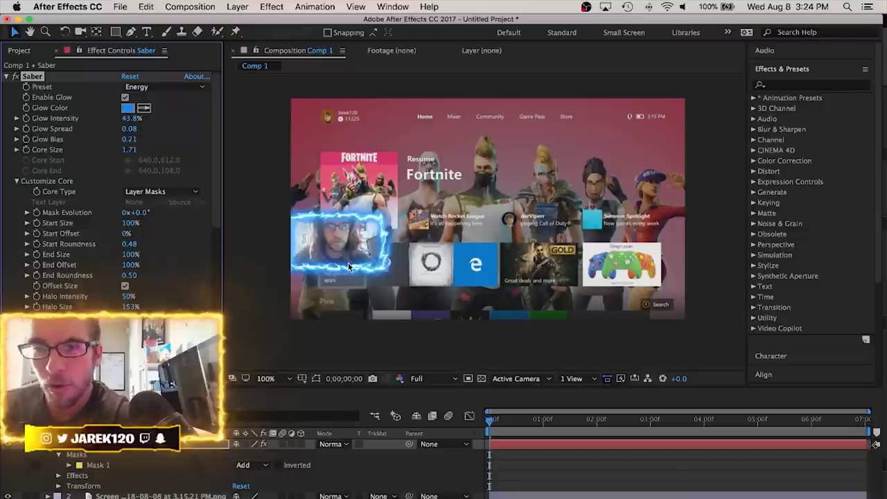
drag(133, 118, 121, 119)
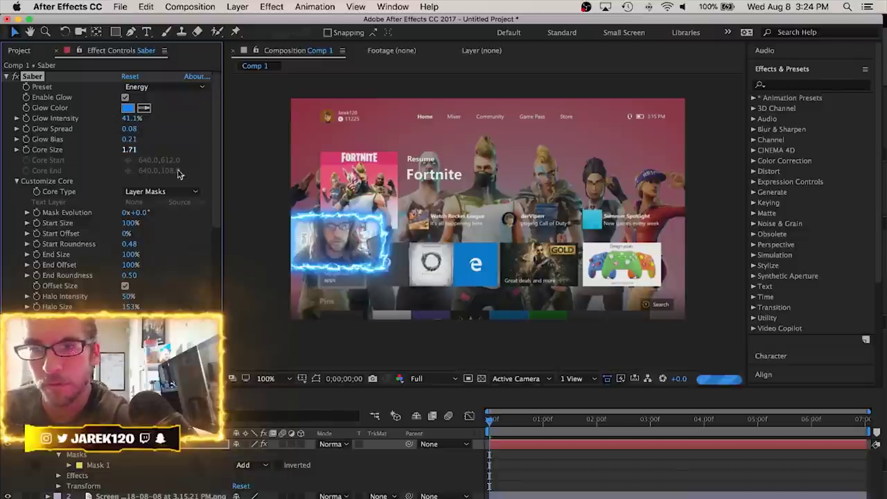
Add a black 1280 x 720 px solid layer above the Saber layer, keeping the default name Black Solid 1
key(period)
drag(313, 306, 559, 255)
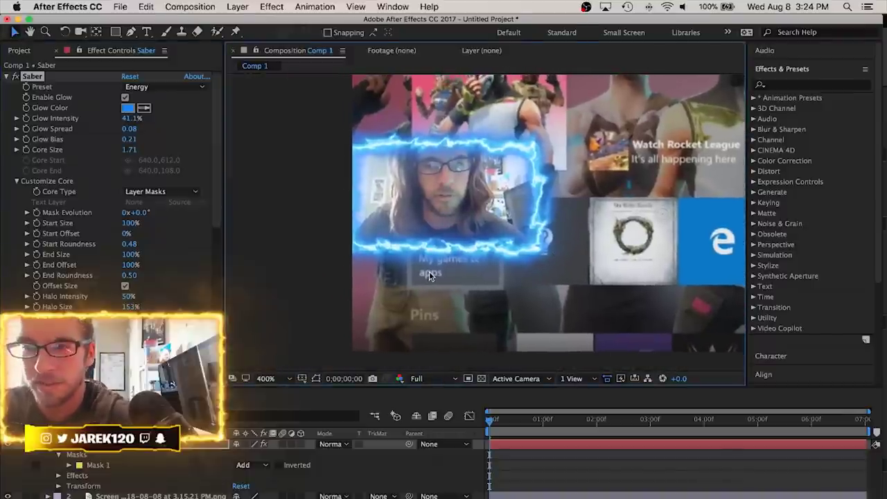
scroll(429, 271, up, 2)
drag(429, 272, 458, 267)
key(v)
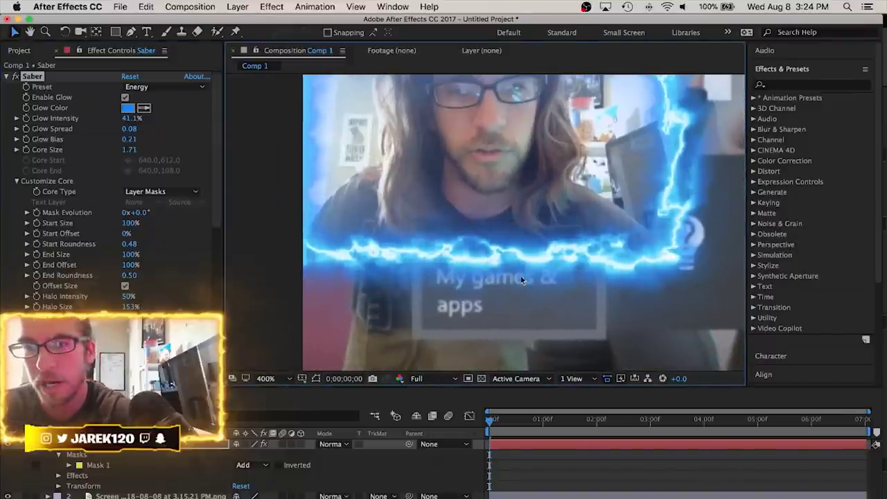
click(237, 7)
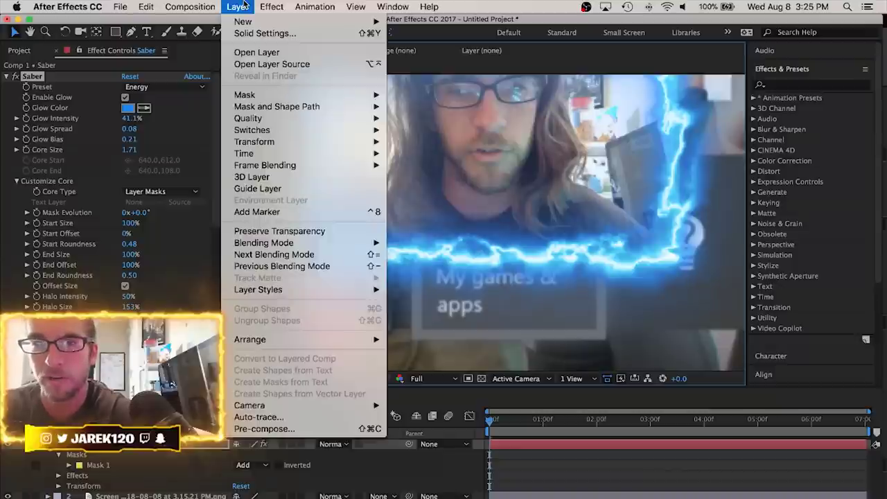
mouse_move(241, 22)
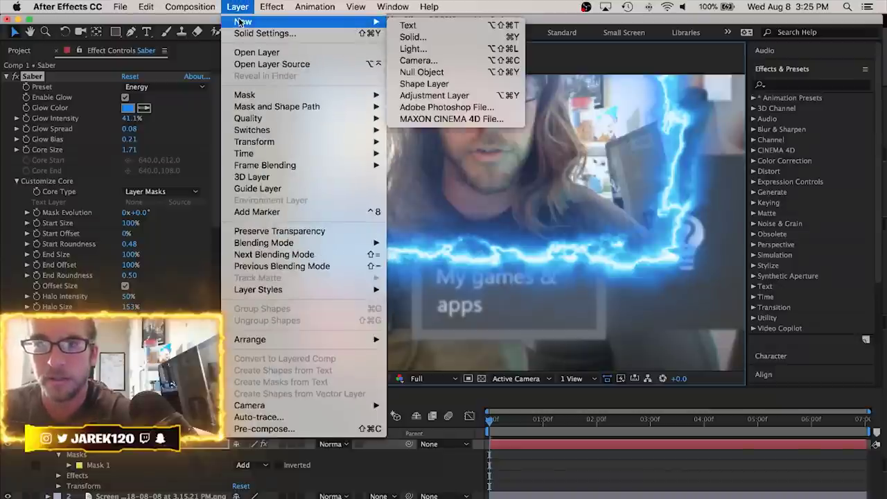
click(423, 41)
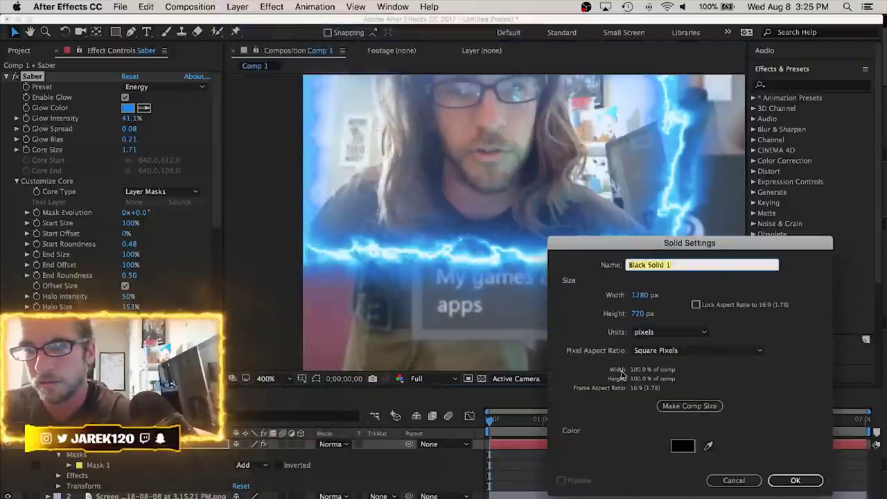
click(798, 480)
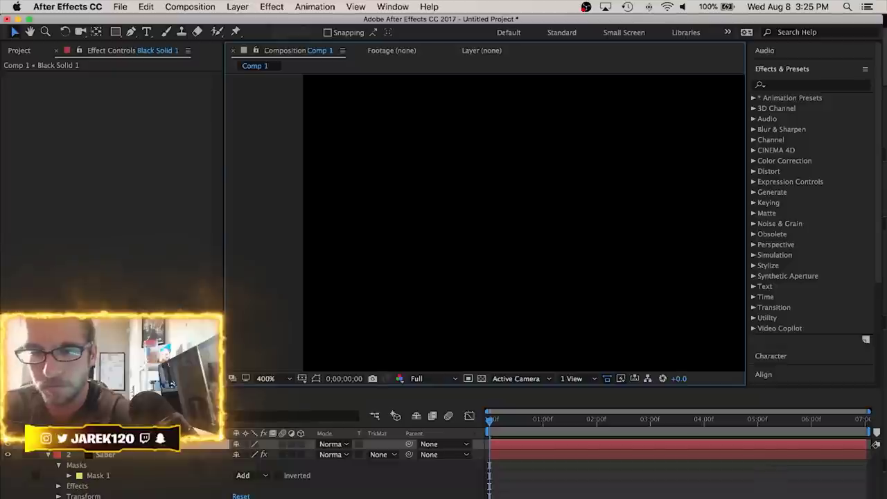
Mask the black solid to a wide rectangular bar centered over the webcam frame's lower edge, hiding the solid while drawing and showing it again
click(7, 446)
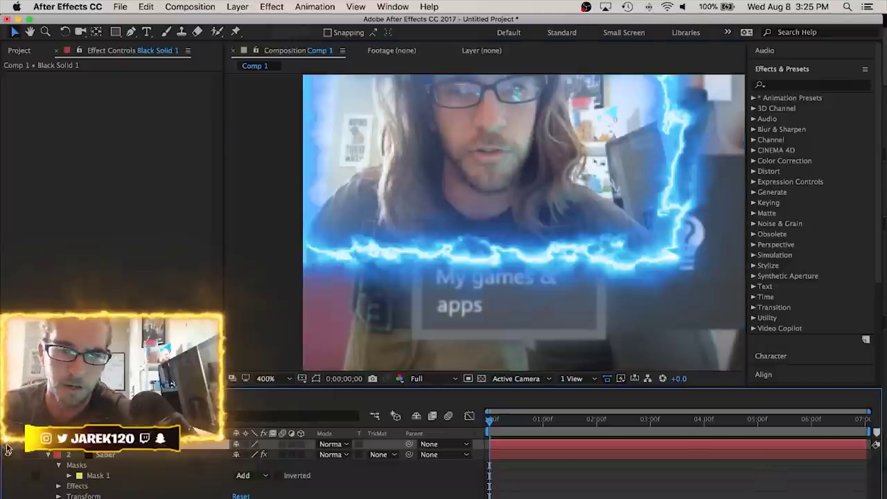
key(q)
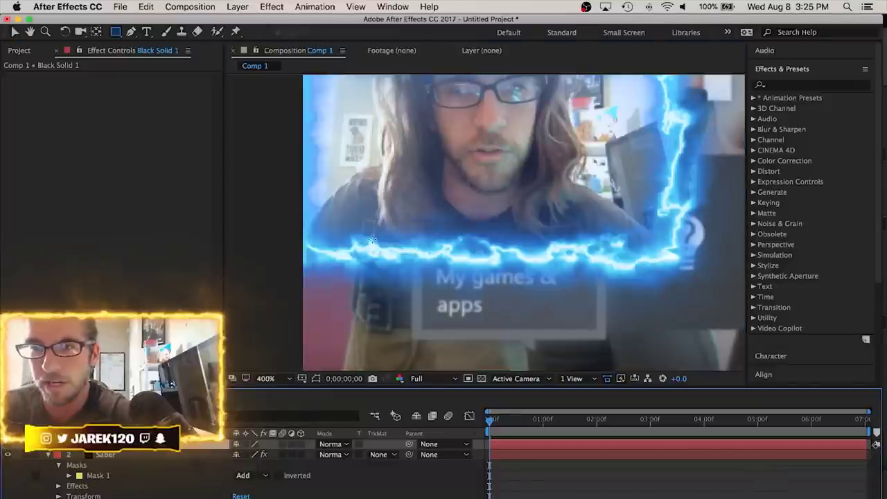
drag(359, 238, 623, 281)
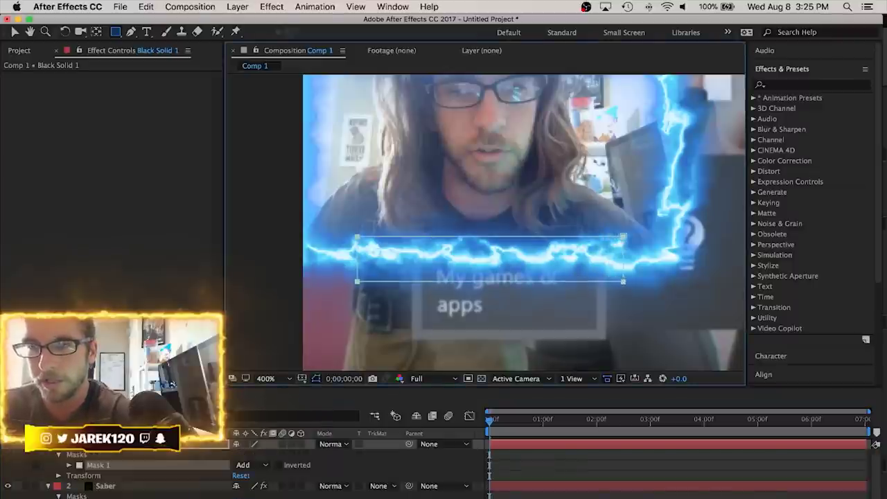
click(12, 449)
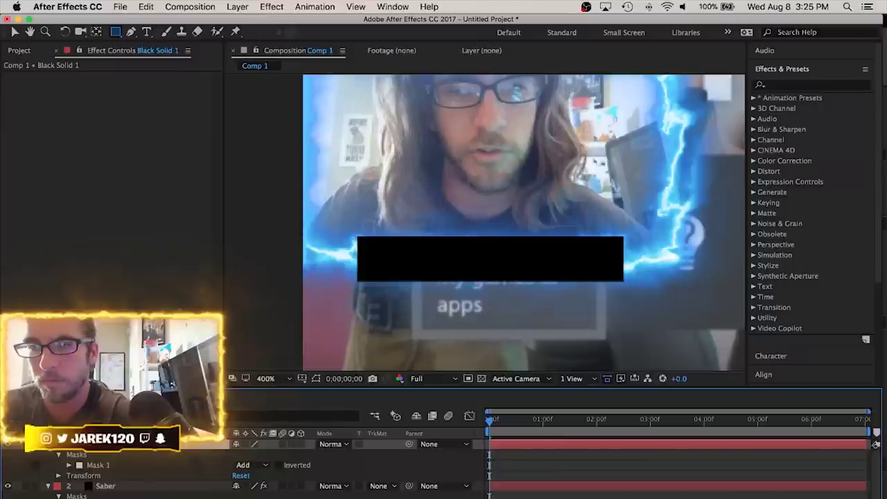
Apply the Gradient Ramp effect to the masked black bar
click(288, 5)
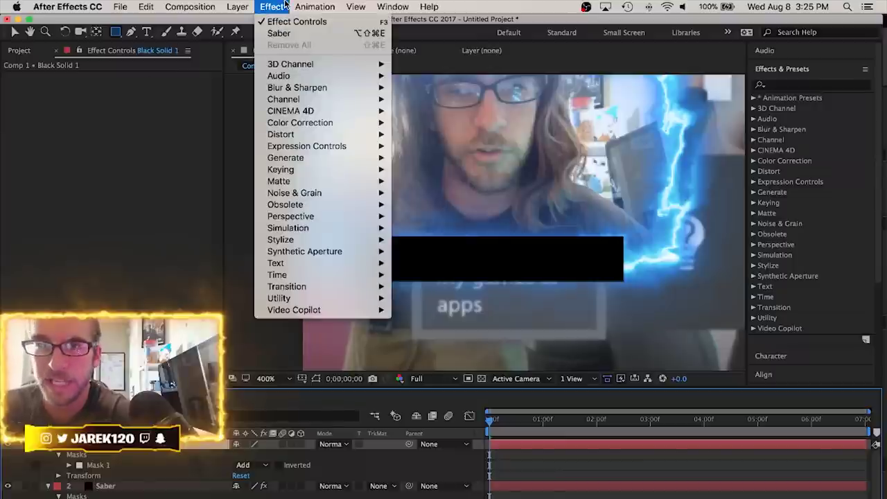
click(265, 6)
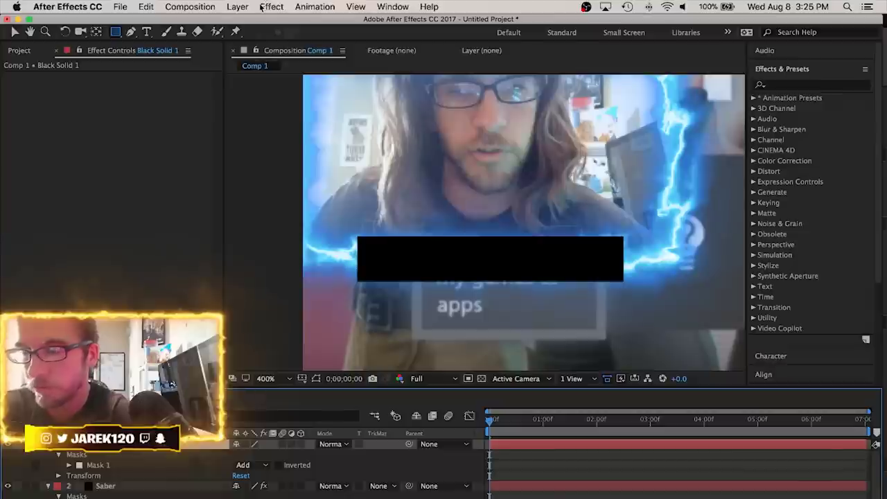
click(266, 6)
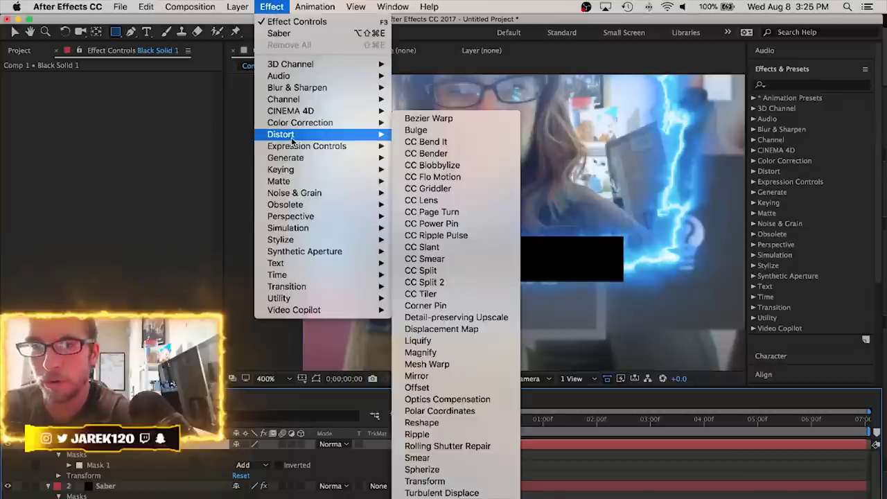
mouse_move(302, 127)
mouse_move(309, 160)
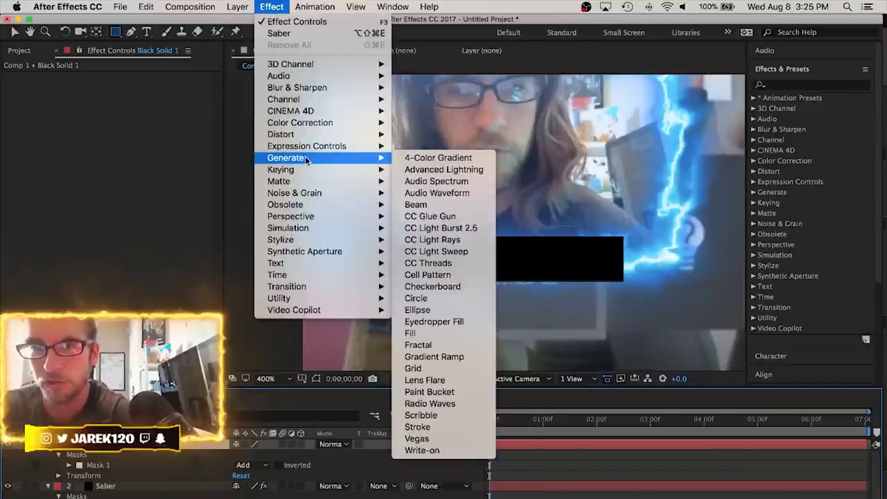
click(434, 357)
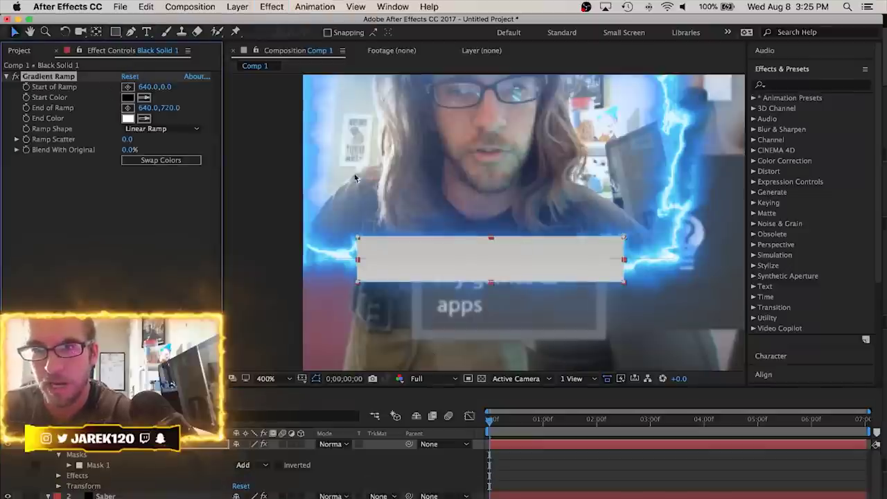
Place the ramp's start on the bar's upper edge at 154.5, 535.5 and its end below the bar at 153.5, 584.5
click(128, 91)
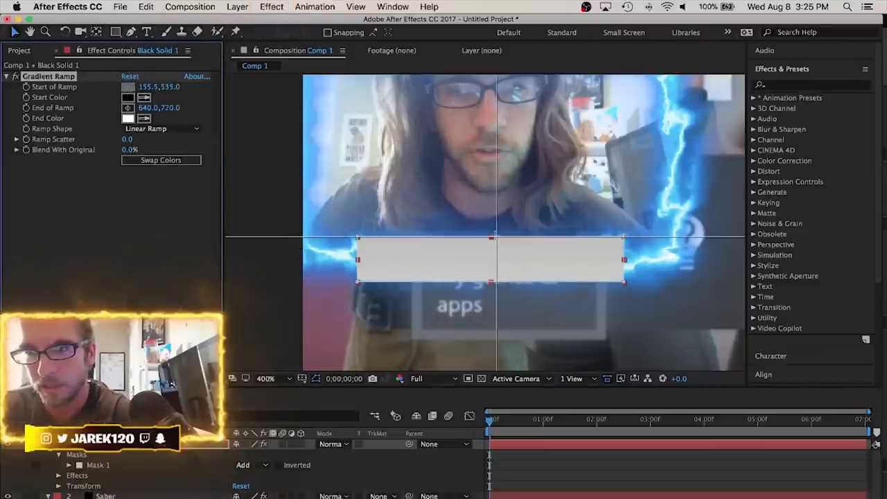
click(493, 236)
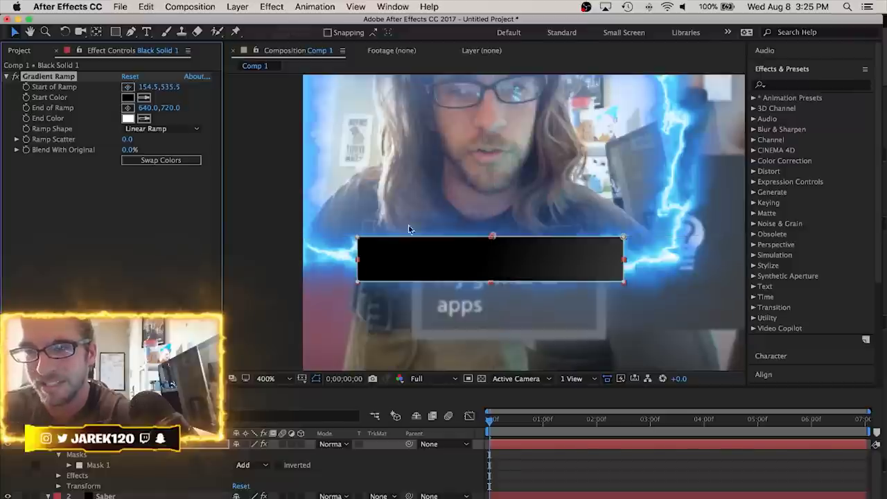
click(127, 108)
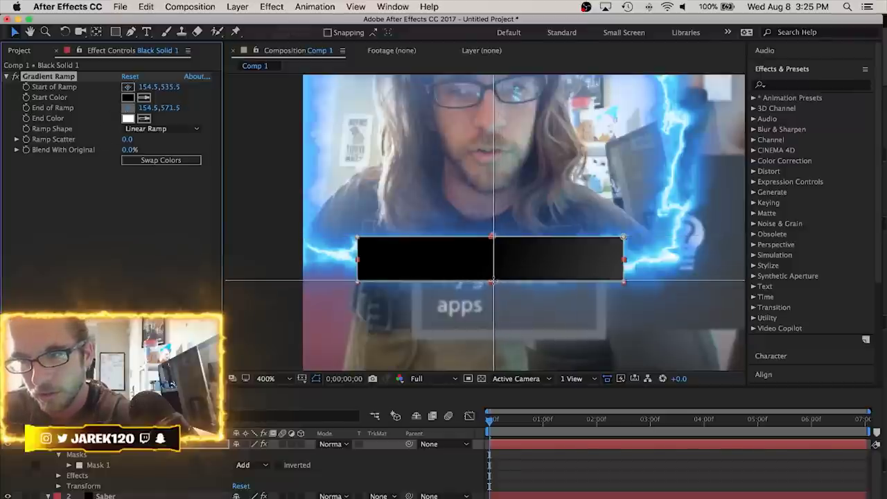
click(493, 281)
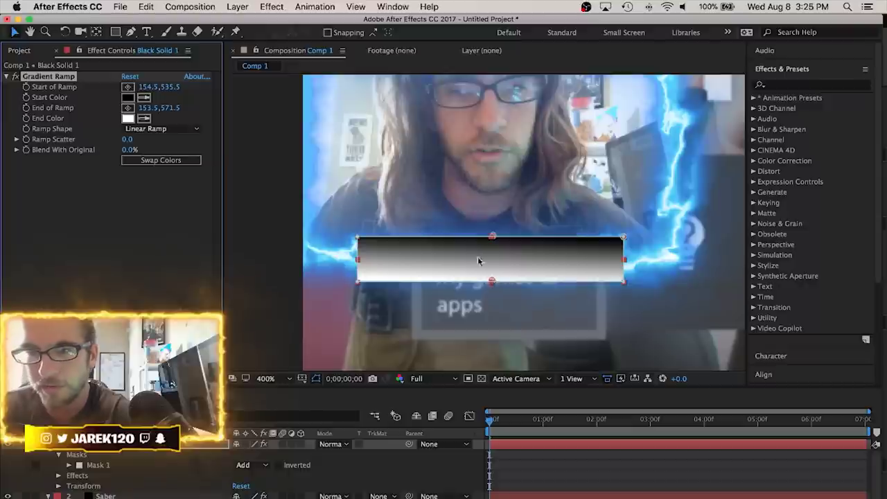
drag(493, 284, 492, 297)
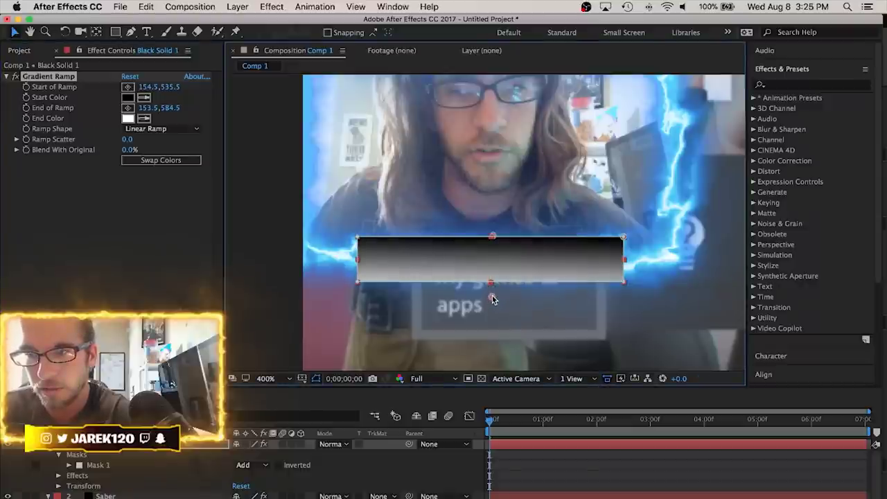
Change the gradient to Radial Ramp, with its start in the bar's center at 151.0, 552.5 and its end at 153.0, 672.5
click(167, 129)
click(157, 153)
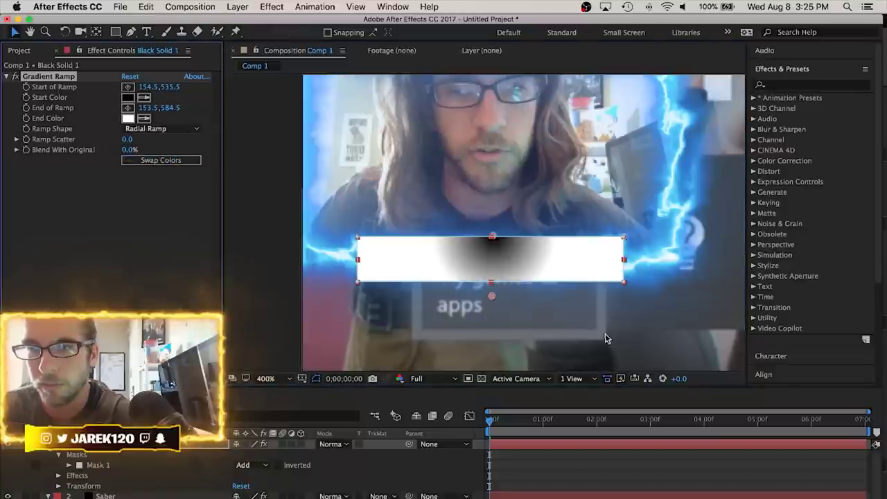
drag(492, 239, 488, 256)
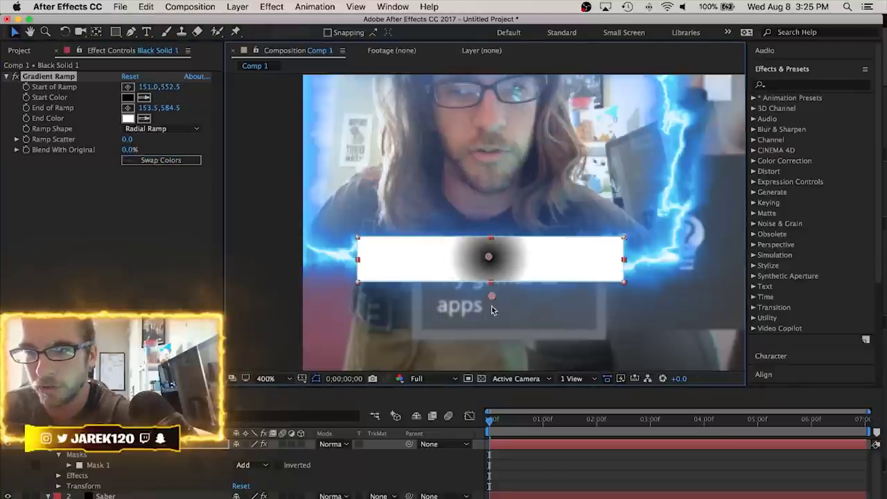
drag(491, 301, 492, 409)
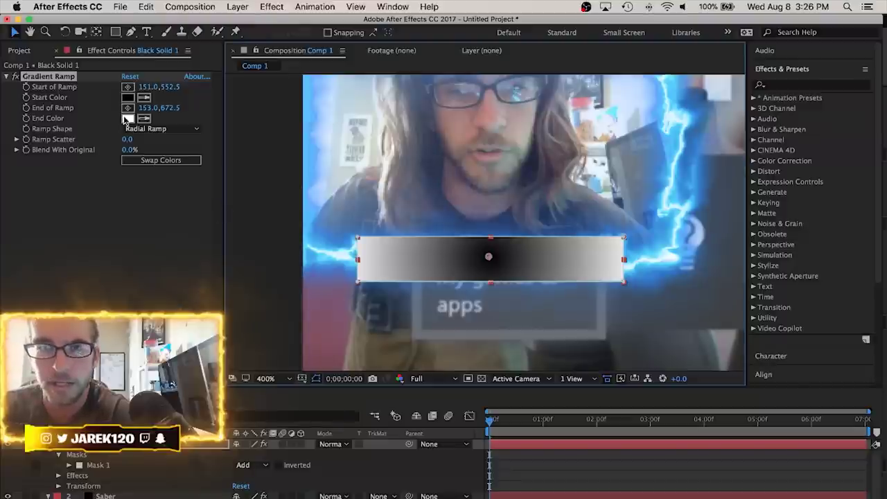
Recolor the radial gradient with colors sampled from the Saber frame: near-white from the lightning as Start Color and medium blue from the glow as End Color
click(144, 119)
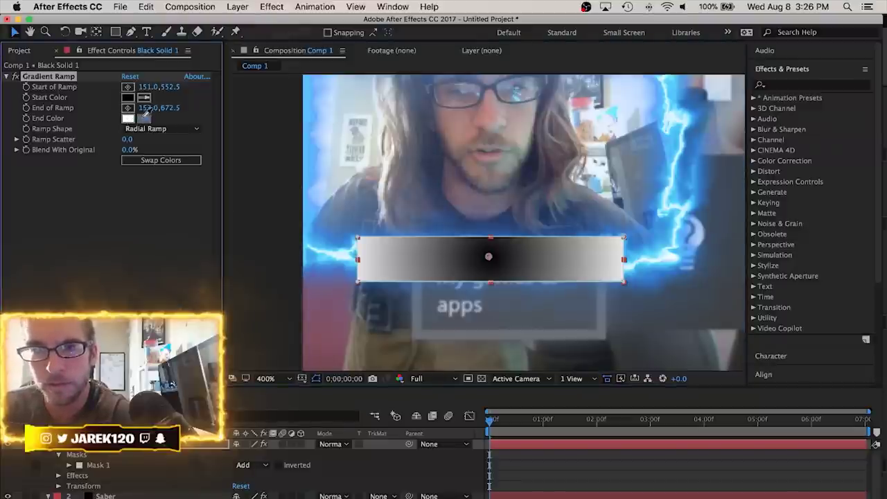
click(641, 261)
click(144, 97)
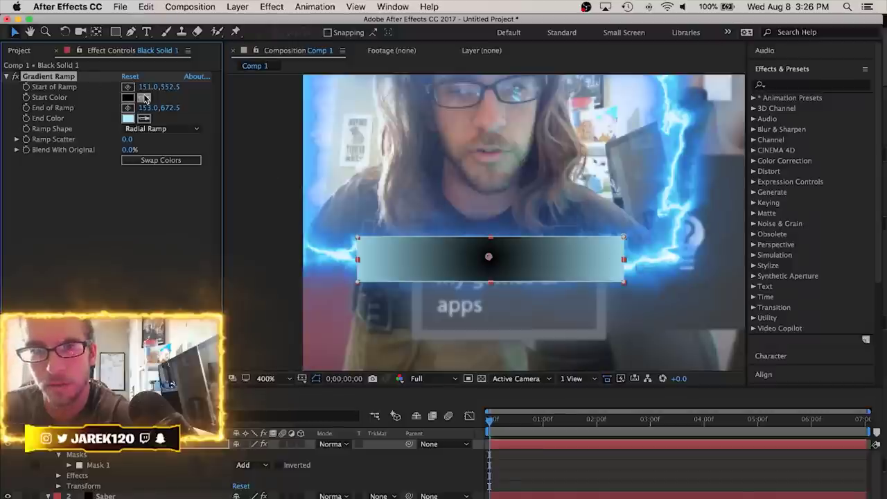
click(344, 257)
key(F2)
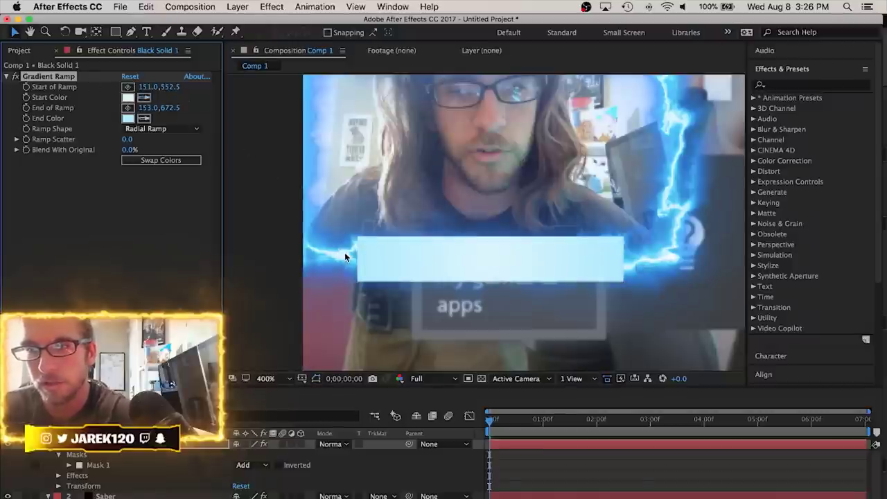
click(143, 118)
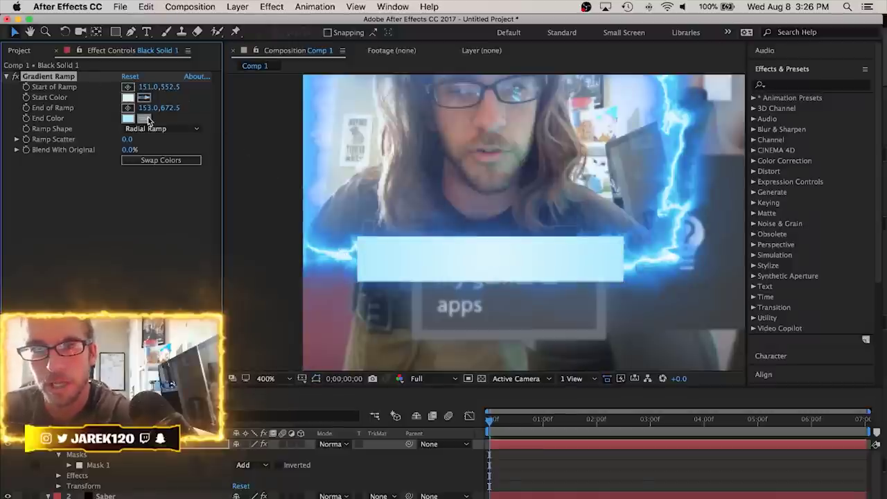
click(664, 178)
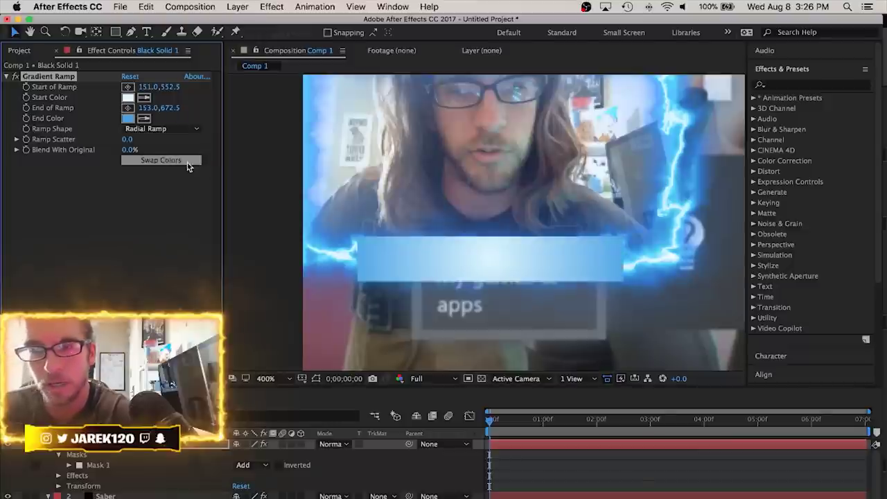
key(F2)
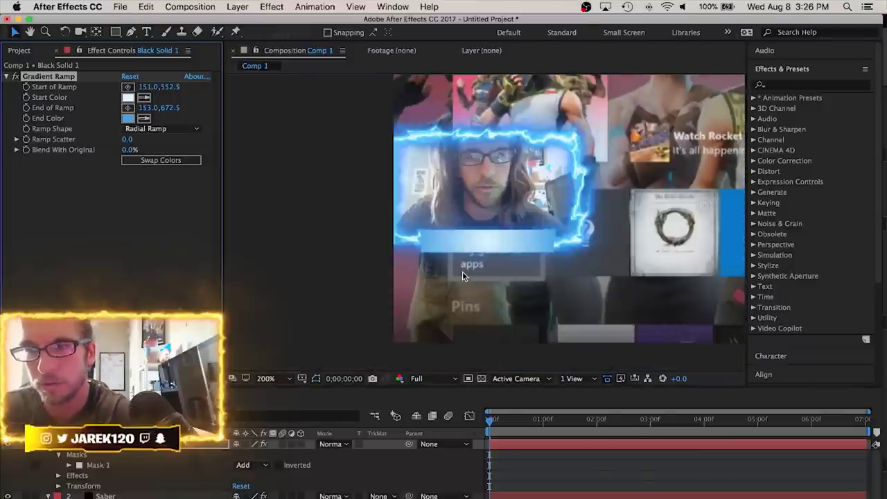
Apply a Glow effect to the gradient bar with Glow Threshold 77.3% and Glow Radius 42.0
key(period)
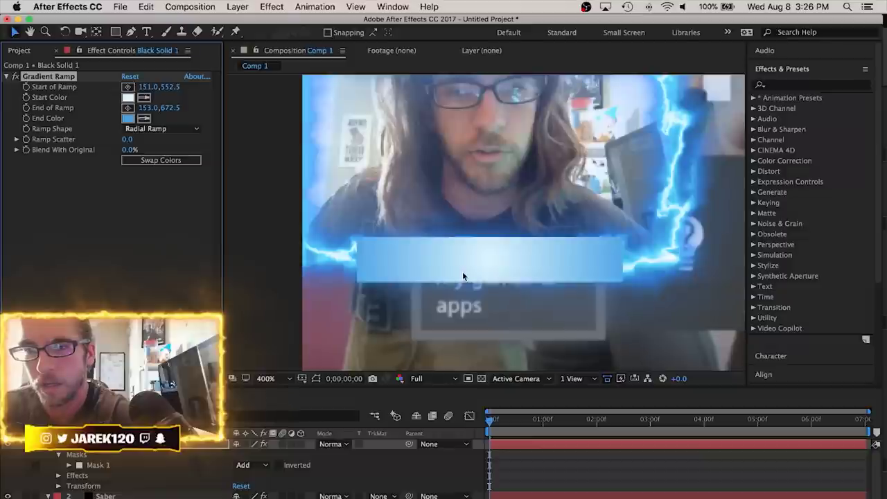
click(269, 7)
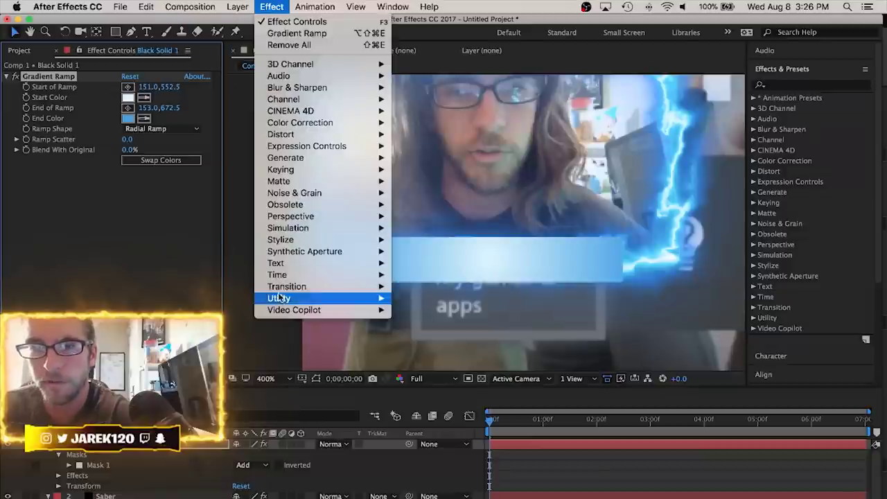
mouse_move(312, 238)
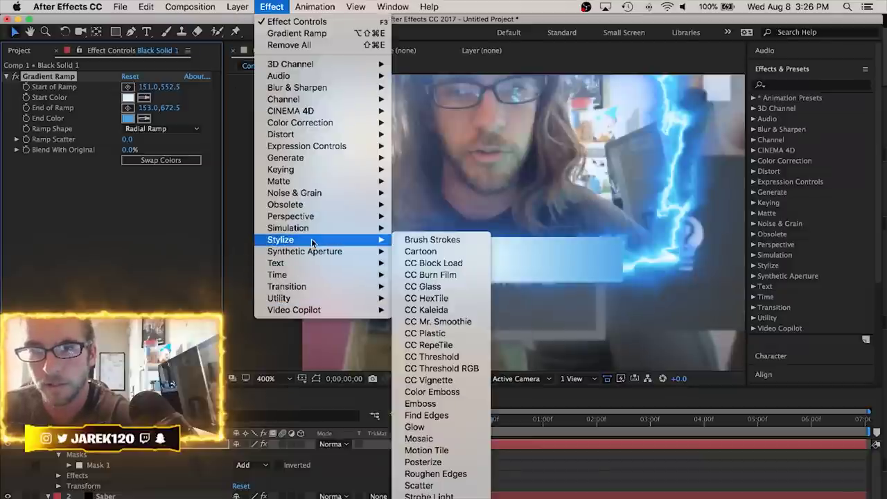
click(436, 427)
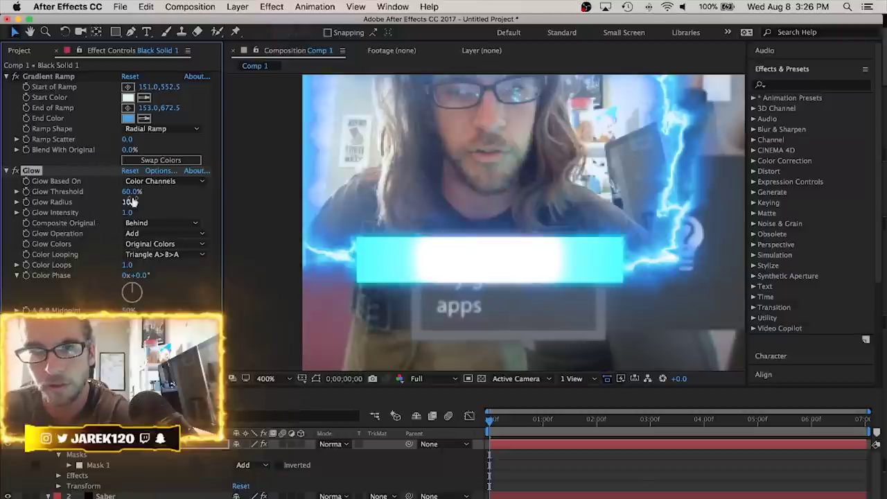
drag(131, 192, 148, 197)
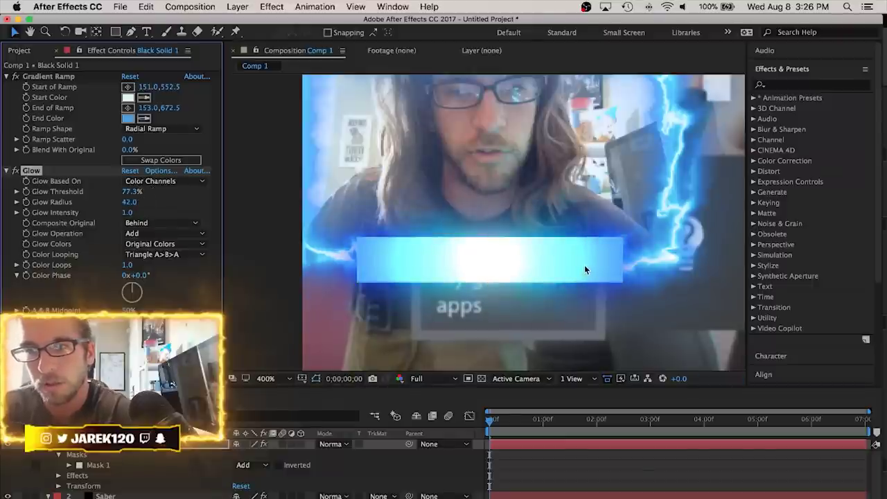
key(comma)
key(period)
key(comma)
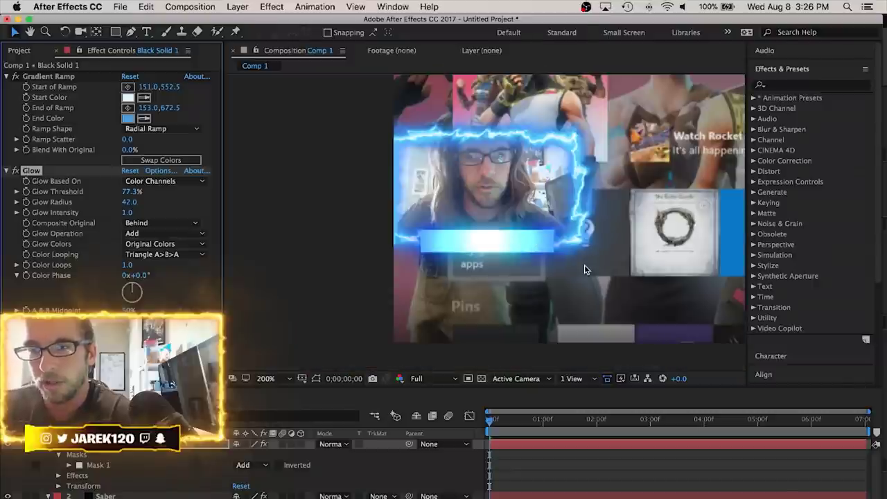
key(period)
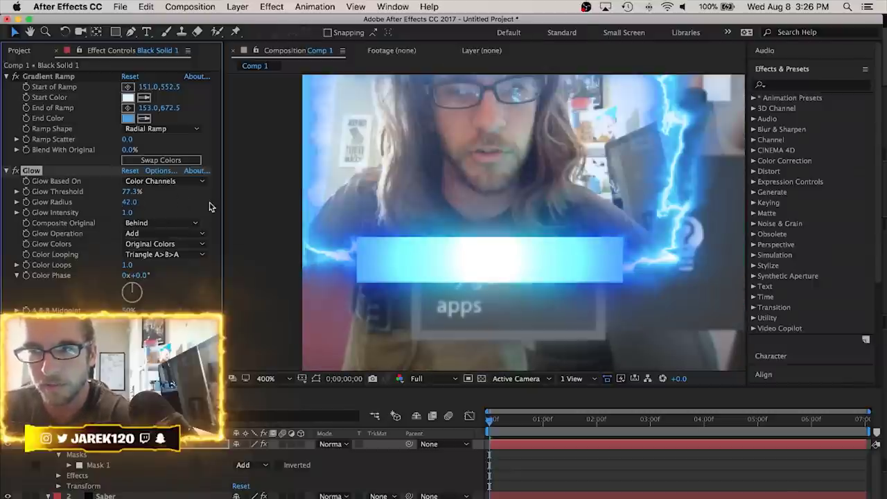
click(436, 279)
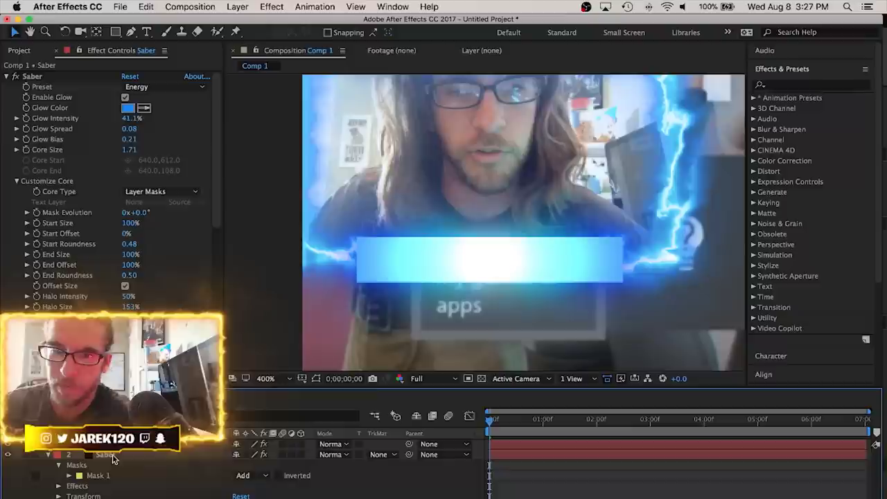
click(146, 32)
click(443, 262)
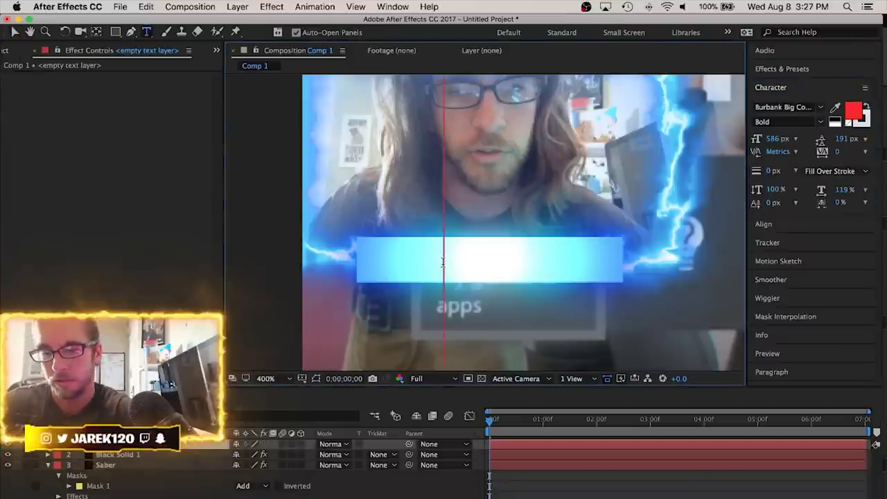
text(jarek120)
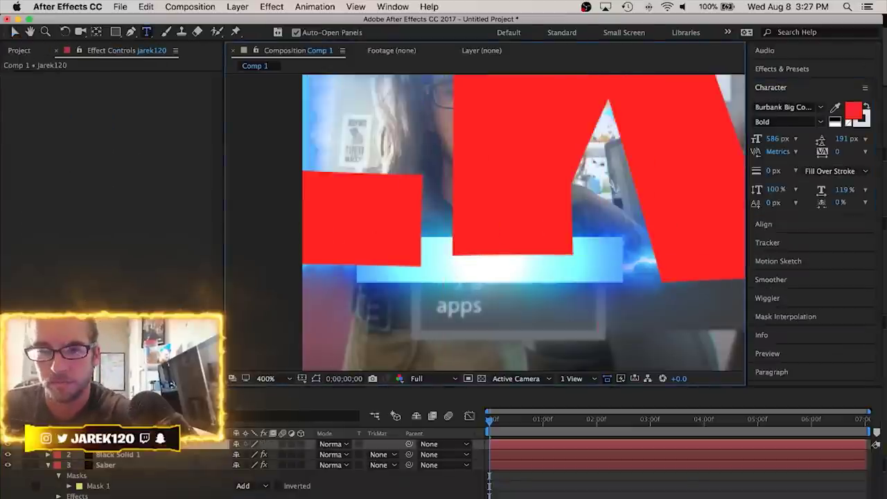
key(Delete)
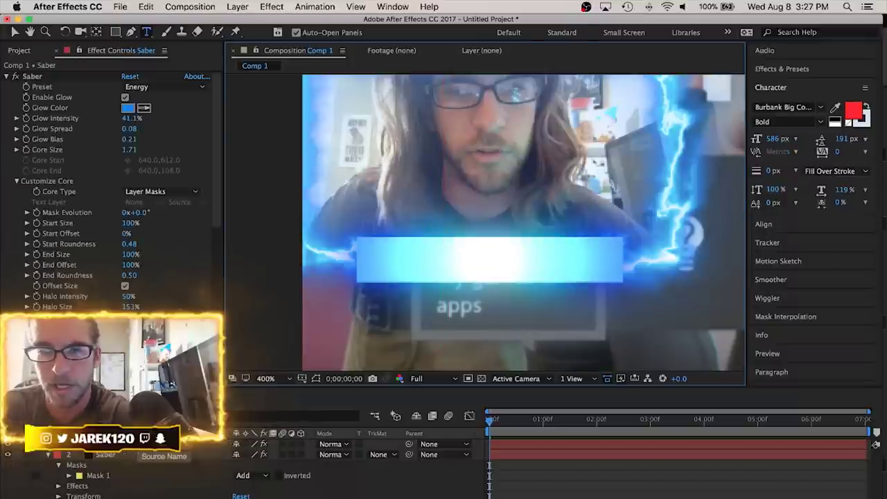
Add the streamer's gamertag as 29 px text above the Black Solid 1 layer, centered on the glowing bar
click(131, 445)
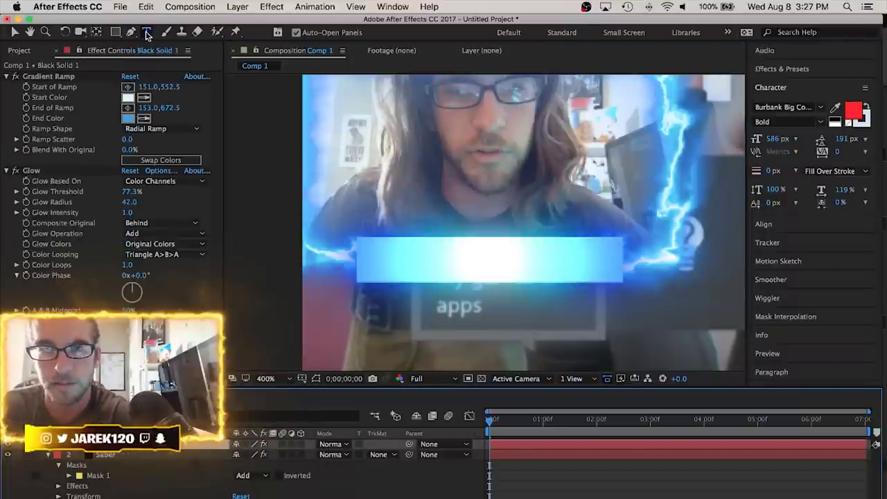
click(419, 270)
text(jarek120)
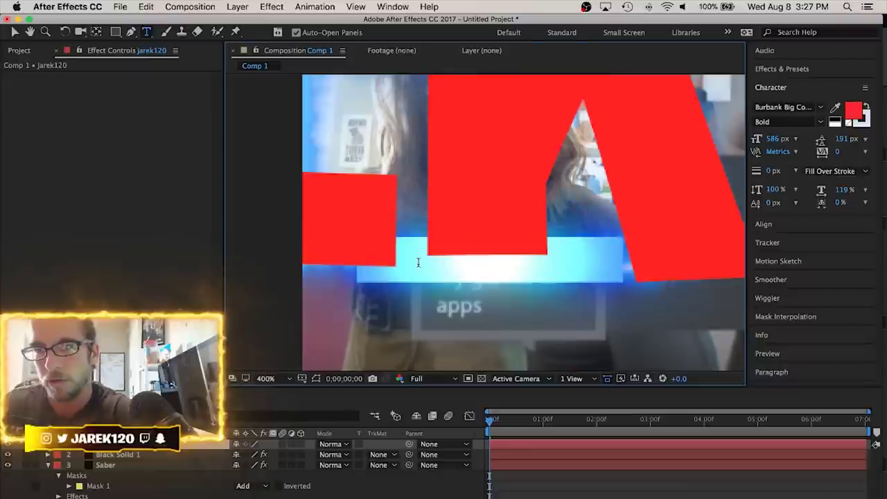
click(875, 445)
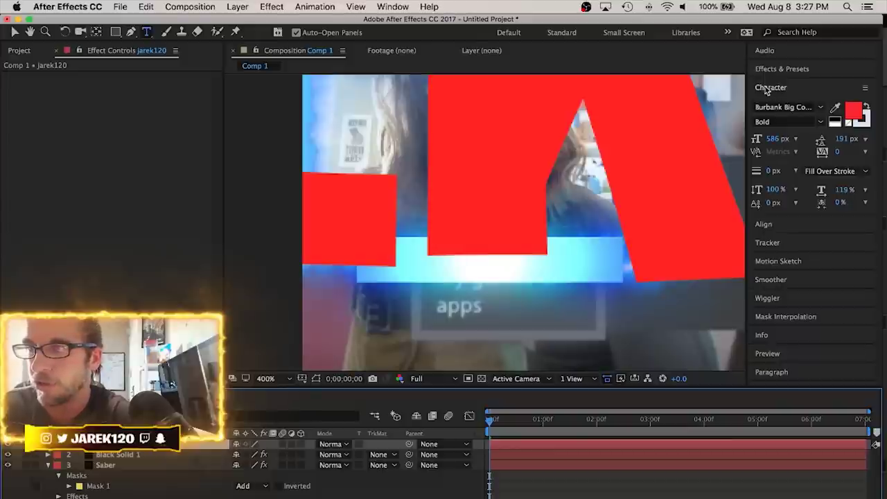
drag(778, 138, 463, 173)
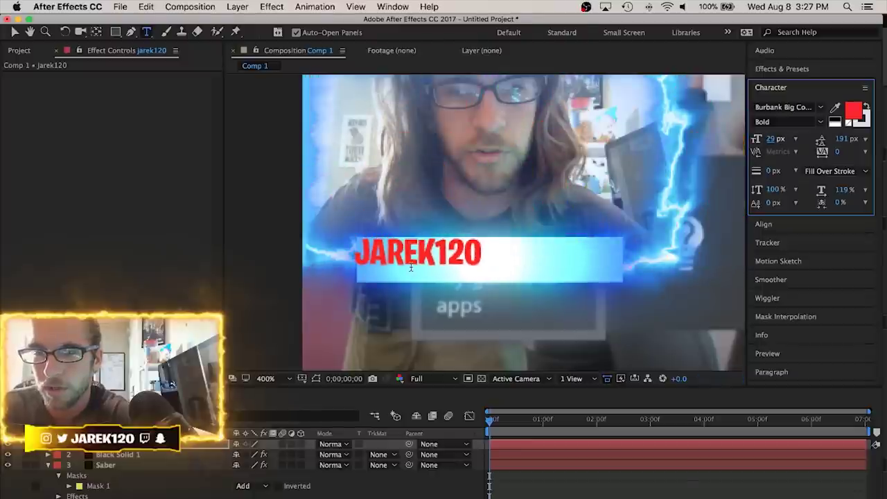
click(14, 35)
drag(456, 260, 486, 262)
Change the gamertag text's fill color to a saturated blue that matches the lightning frame
click(822, 109)
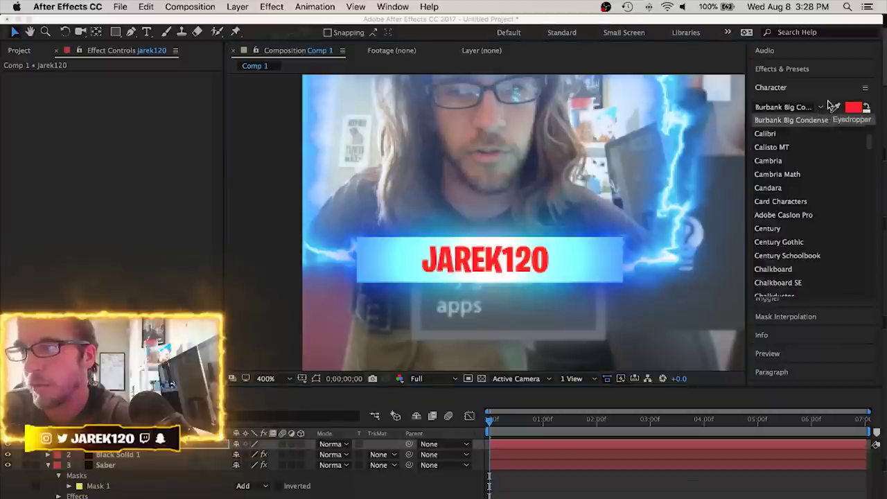
click(823, 109)
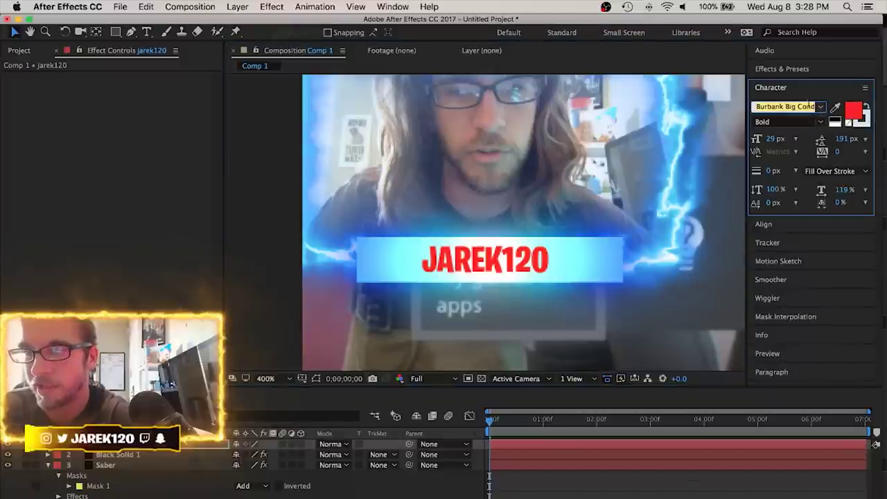
click(854, 114)
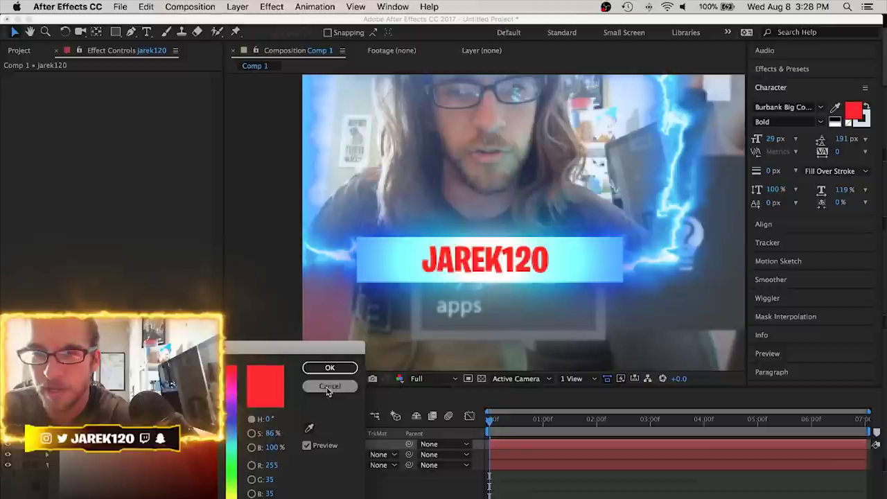
click(229, 419)
drag(228, 420, 228, 422)
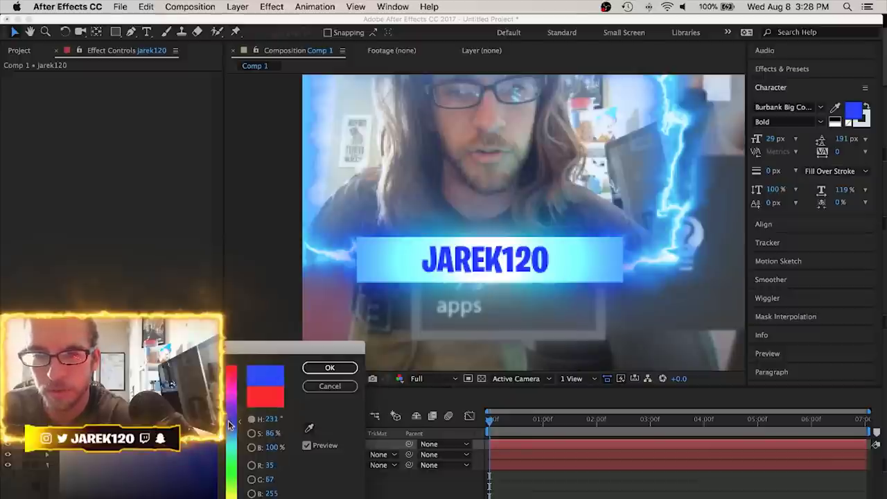
drag(194, 362, 212, 365)
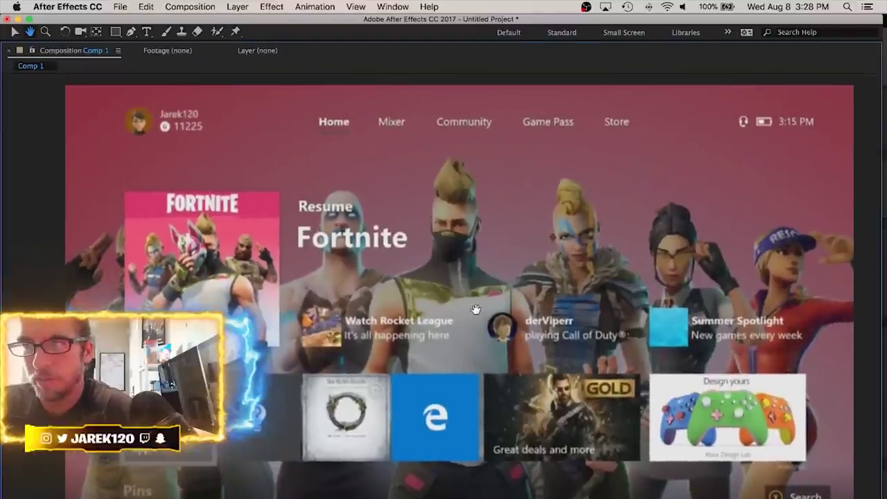
Add Facebook.png, Instagram.png, Twitch.png and Twitter.png to Comp 1 as layers above the gamertag text
drag(476, 309, 480, 308)
key(v)
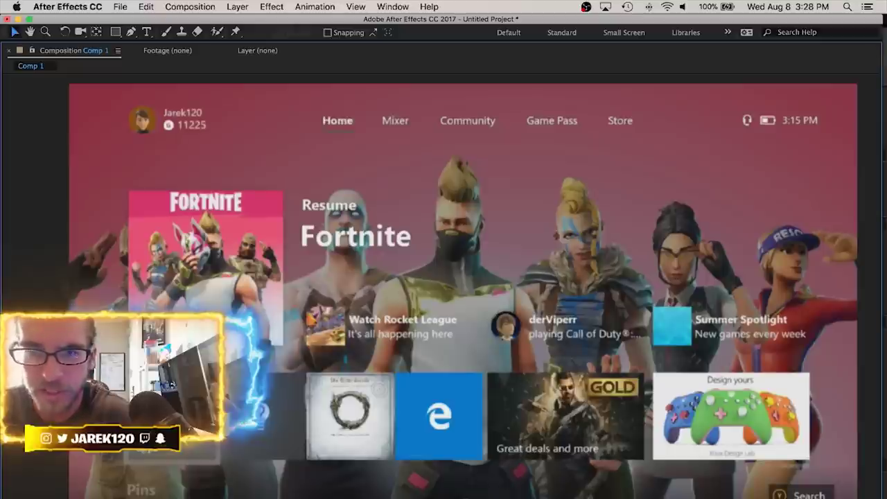
key(grave)
scroll(322, 290, down, 2)
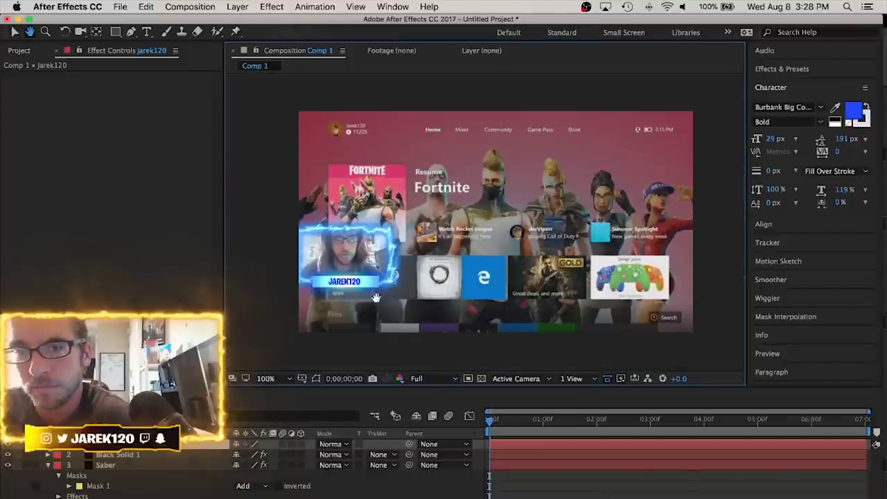
scroll(414, 291, down, 1)
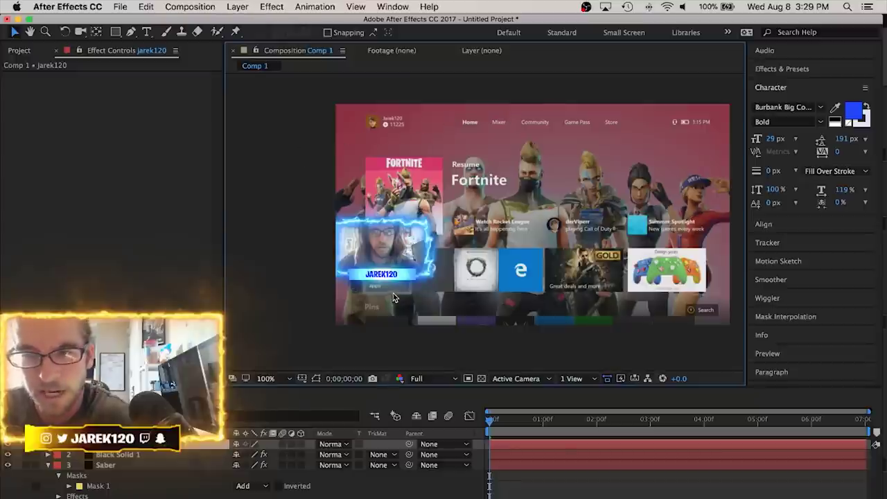
key(super+0)
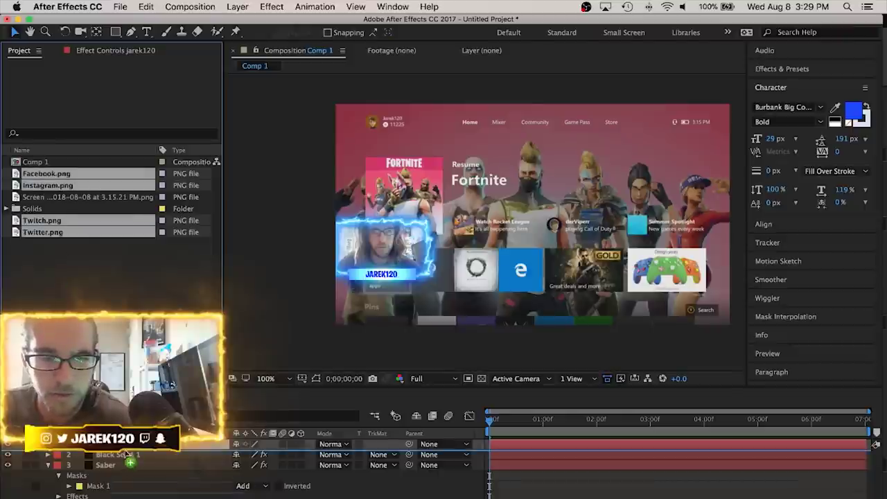
key(super+slash)
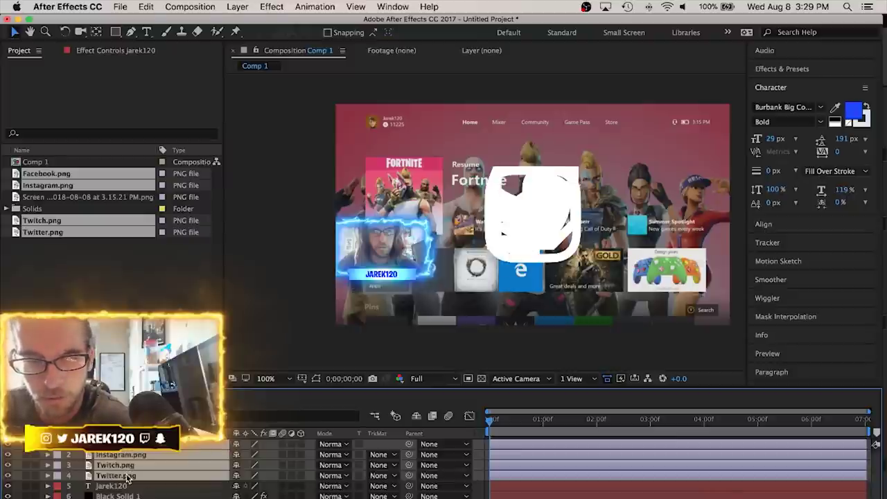
Scale the four social icons together to 9.3% and move them onto the name bar
key(s)
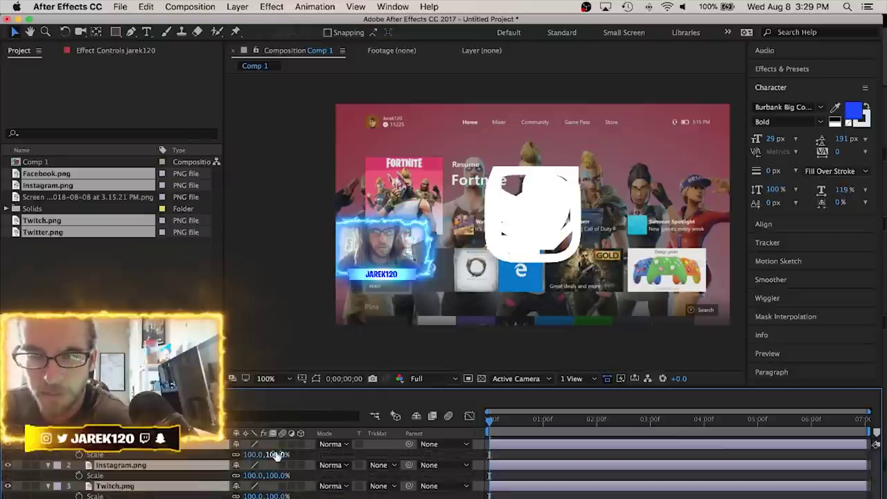
drag(276, 455, 226, 459)
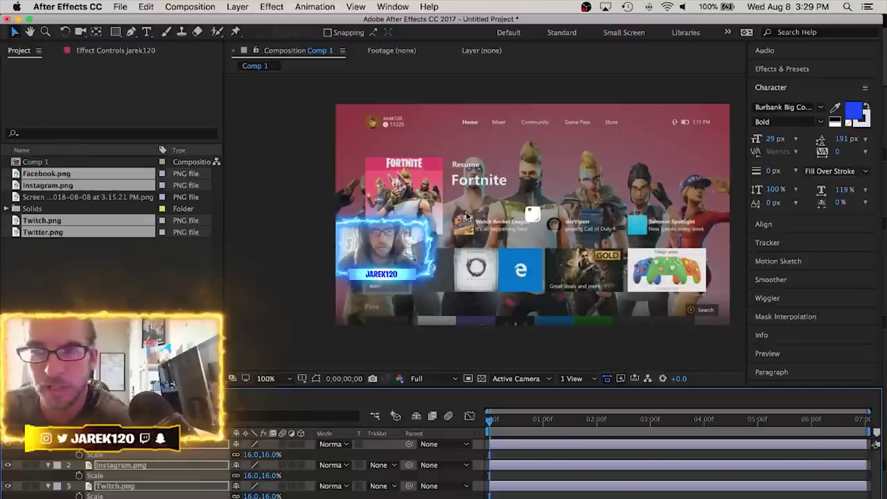
drag(532, 214, 383, 279)
key(period)
key(period)
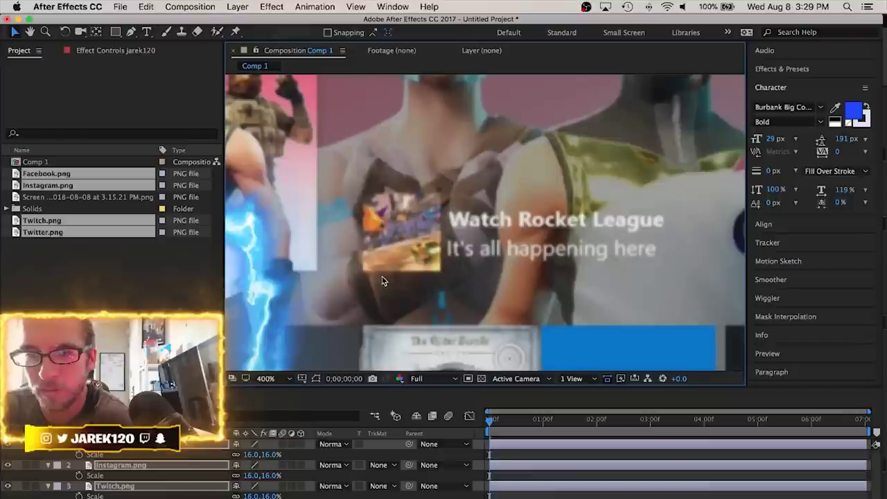
key(h)
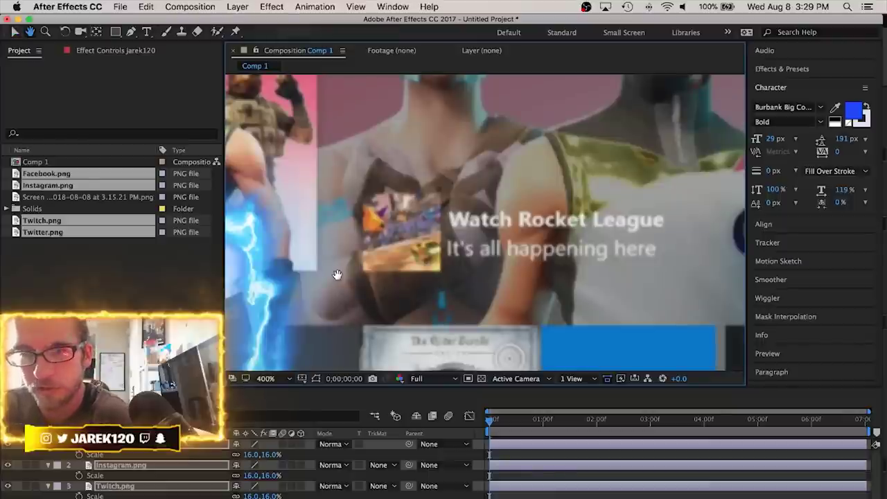
drag(306, 284, 484, 235)
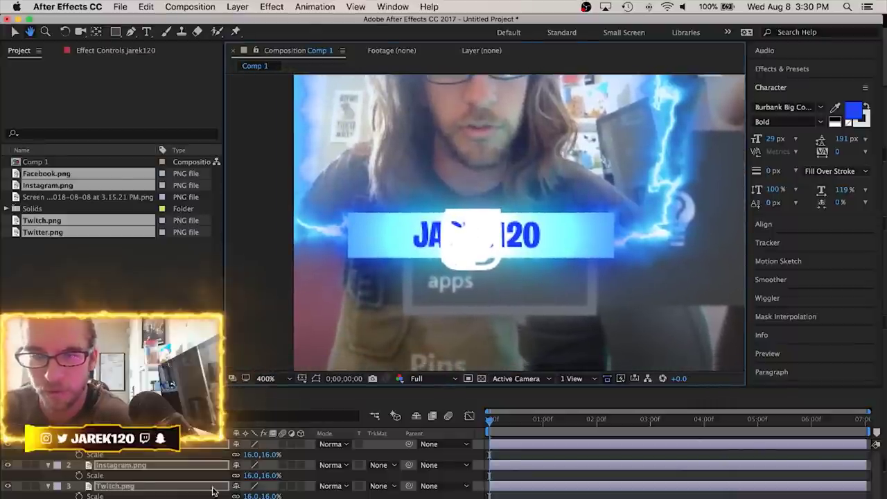
key(v)
drag(269, 455, 226, 454)
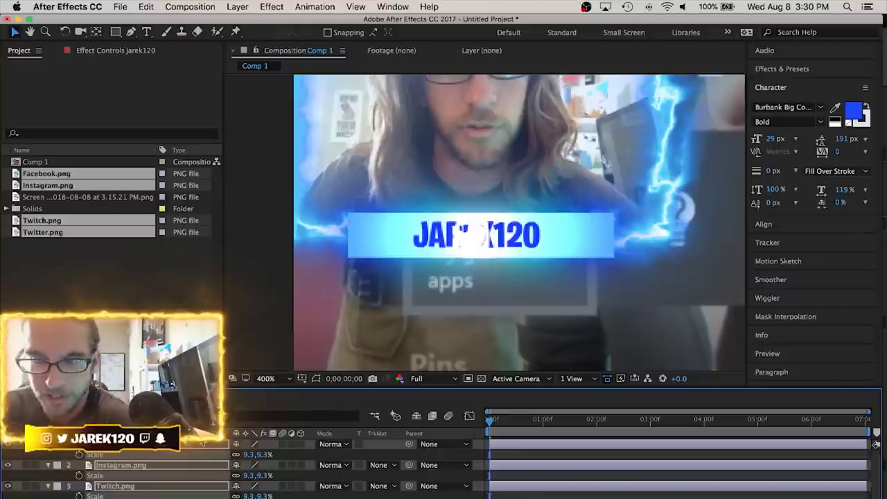
Place the Instagram icon by itself at the left end of the name bar
key(F2)
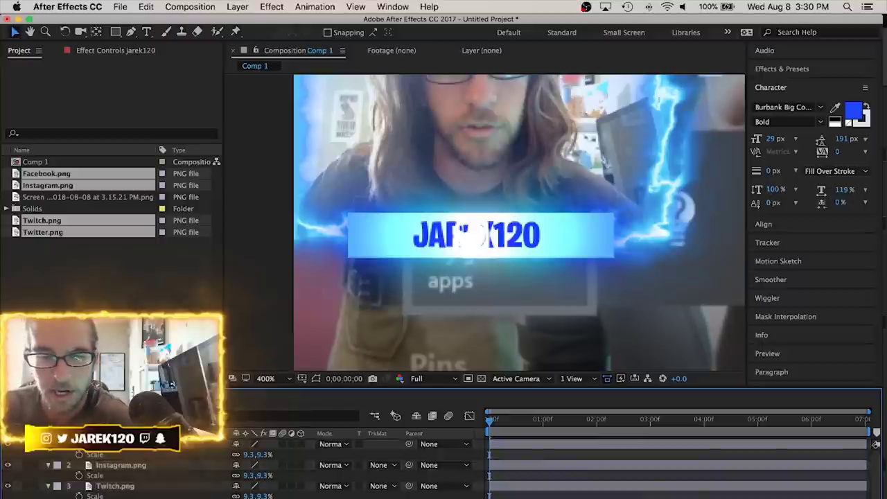
click(122, 451)
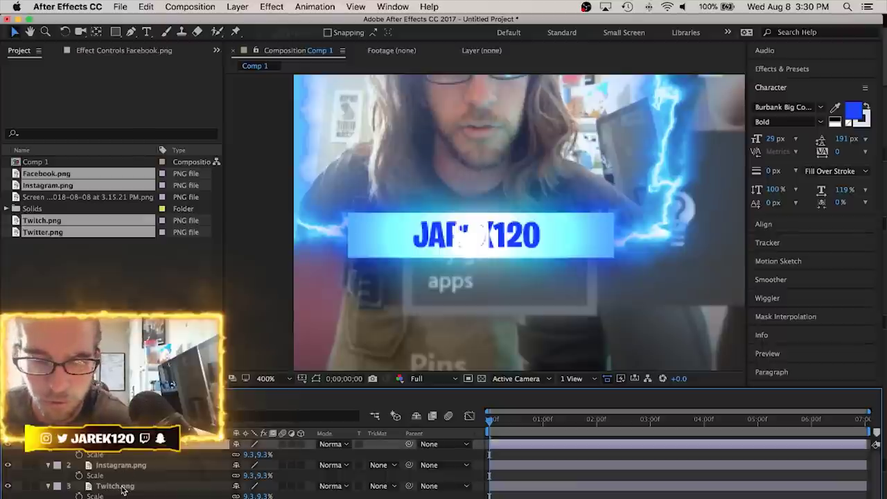
click(122, 465)
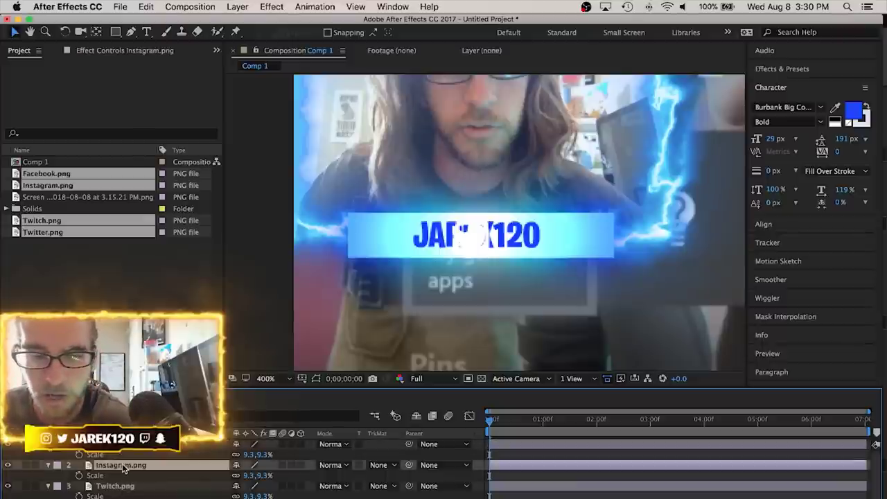
drag(477, 239, 378, 239)
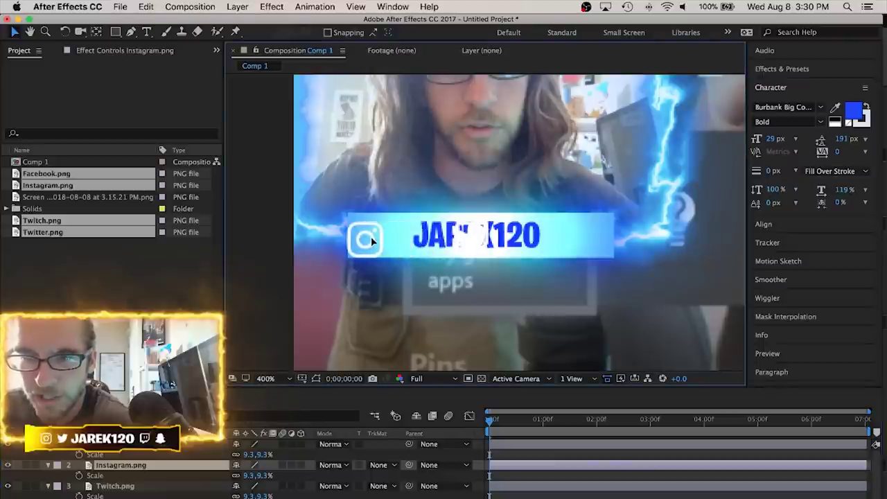
click(340, 253)
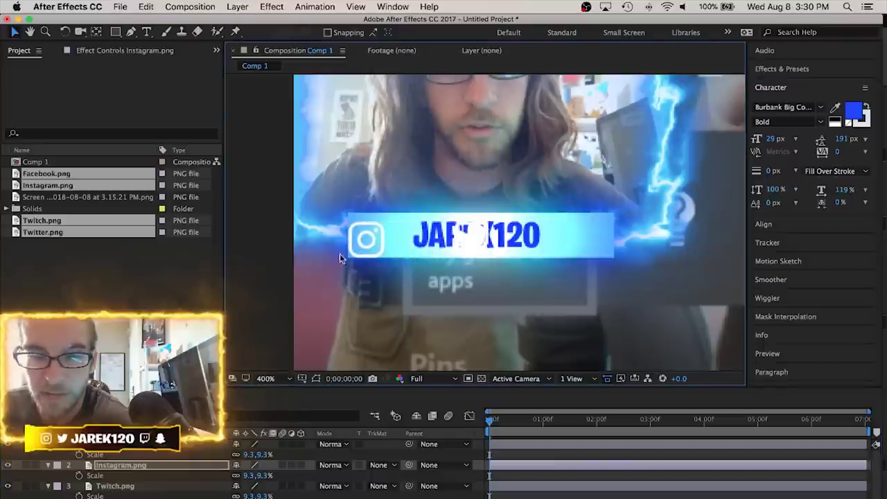
Place the Twitch icon just right of the gamertag and the Facebook icon at the bar's right end
click(134, 487)
mouse_move(433, 229)
mouse_down()
mouse_move(325, 239)
mouse_move(444, 235)
mouse_up()
drag(570, 239, 565, 238)
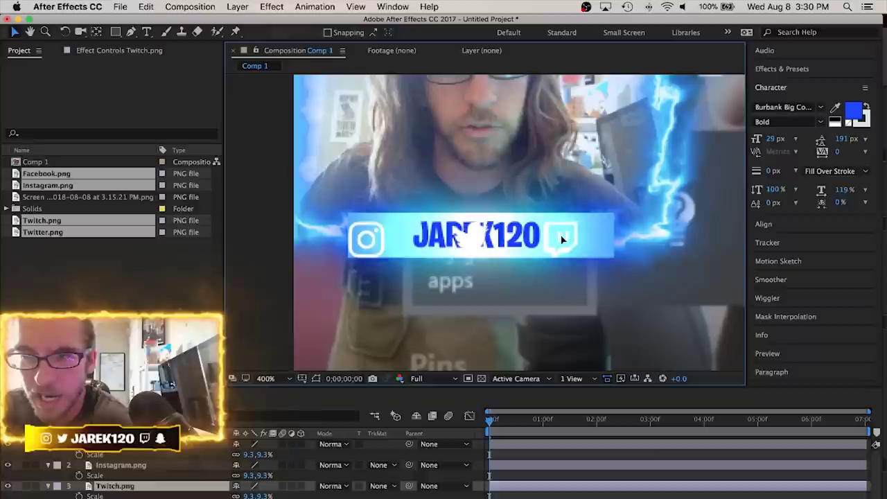
click(130, 469)
drag(455, 248, 396, 250)
drag(613, 254, 587, 254)
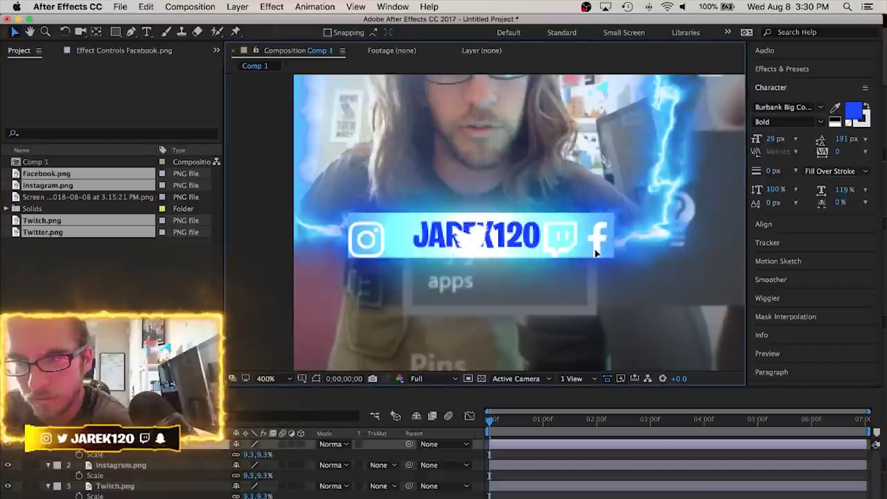
Move the Twitter icon between the Instagram icon and the gamertag, and scale all four icons to 6.5%
click(484, 246)
drag(483, 246, 399, 244)
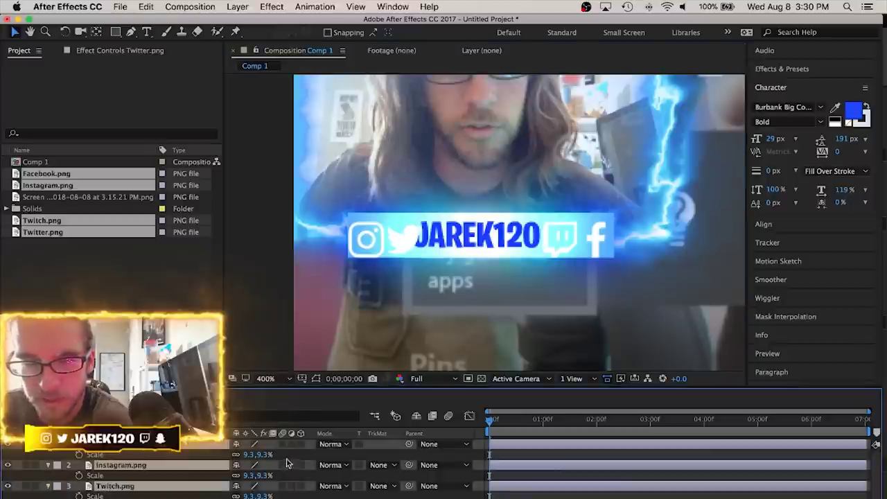
drag(264, 455, 248, 454)
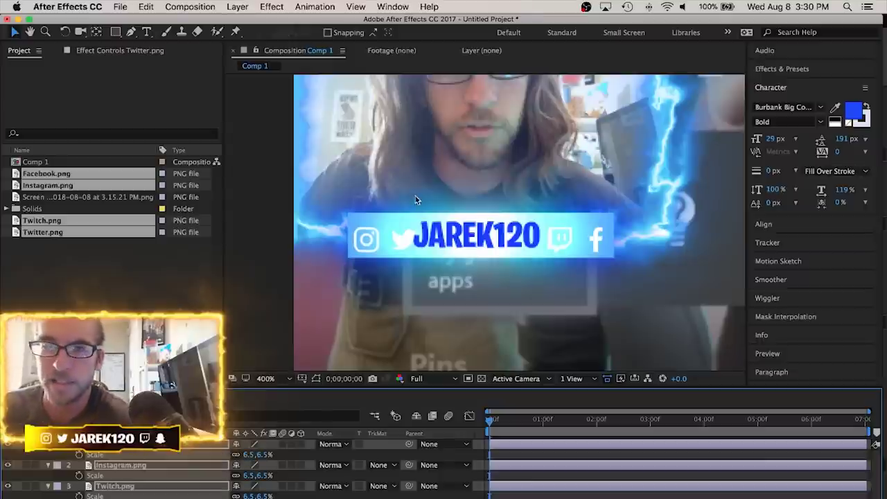
Nudge the four social icons up slightly, apply a Fill effect to them, and sample its color from the blue name text
drag(404, 240, 403, 236)
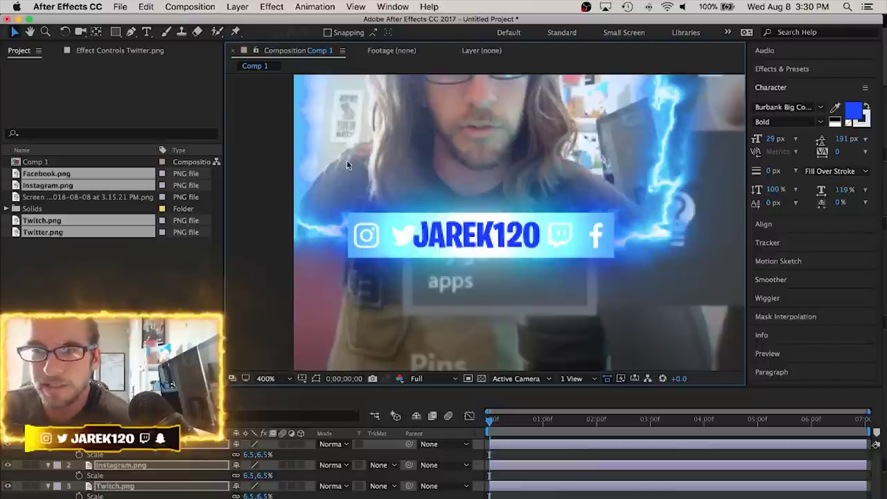
click(268, 6)
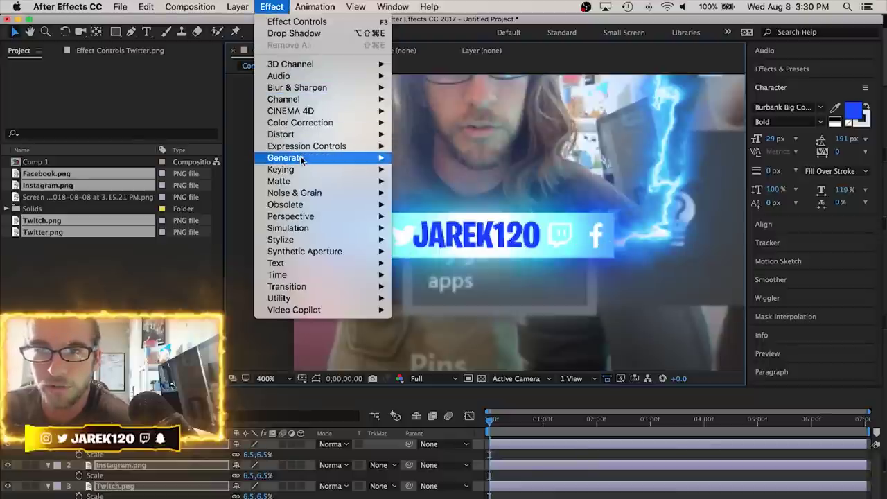
mouse_move(322, 163)
click(435, 335)
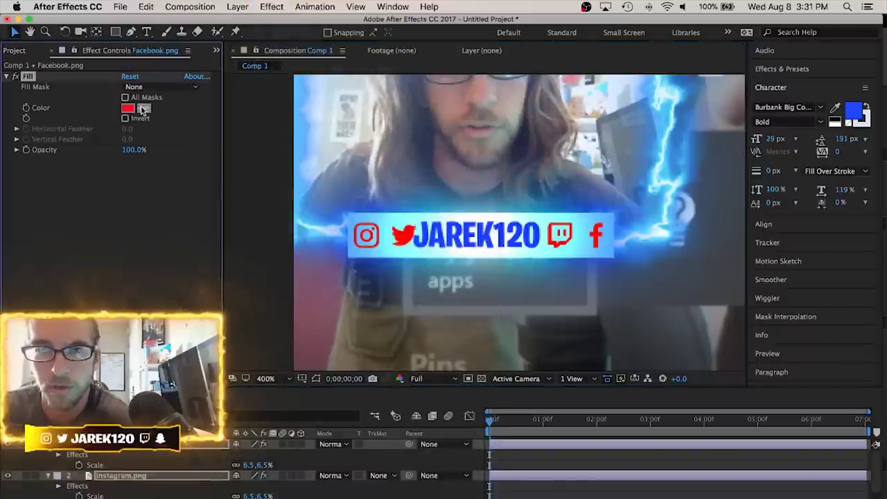
click(143, 109)
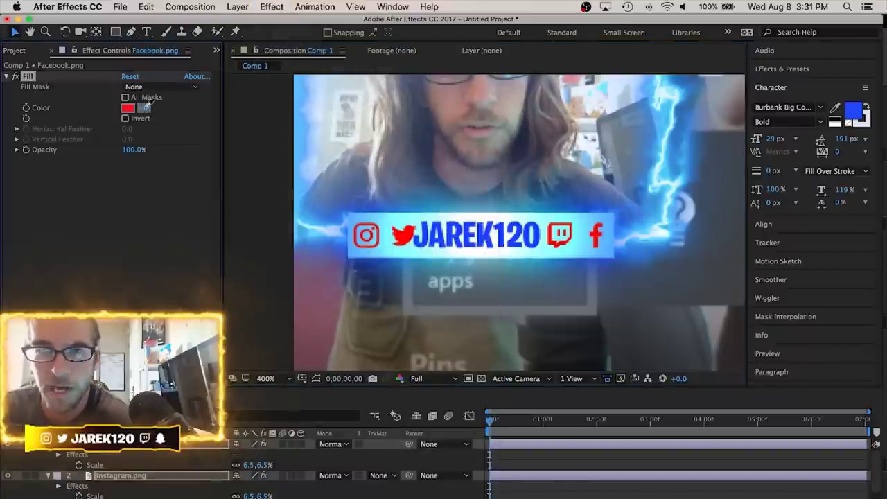
click(461, 235)
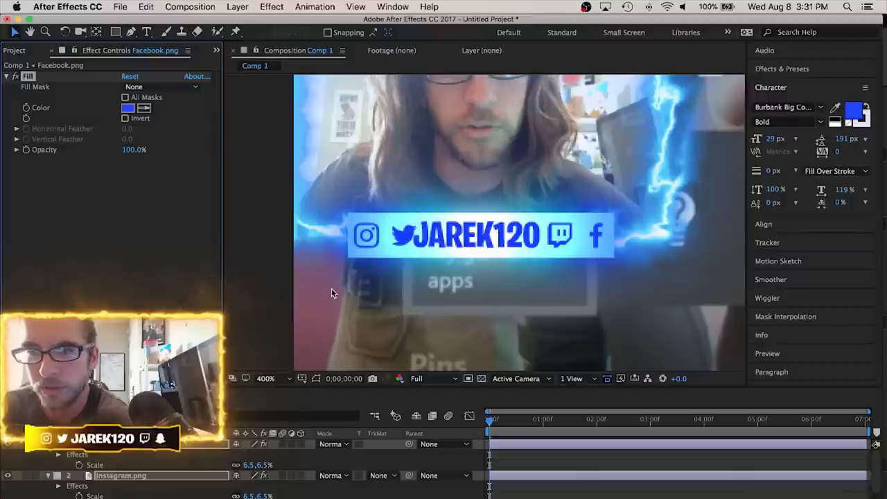
Collapse the icon layers' properties and reposition the Twitch and Facebook icons to even out their spacing beside the name text
click(55, 454)
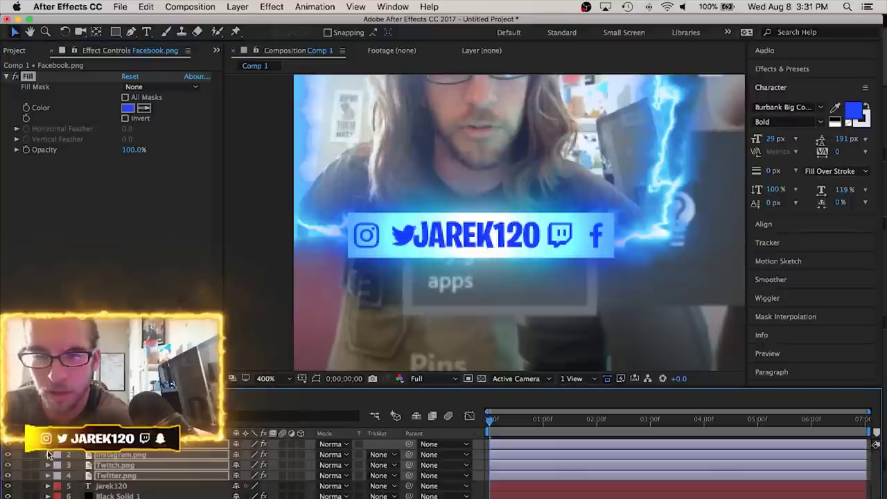
click(120, 488)
key(Return)
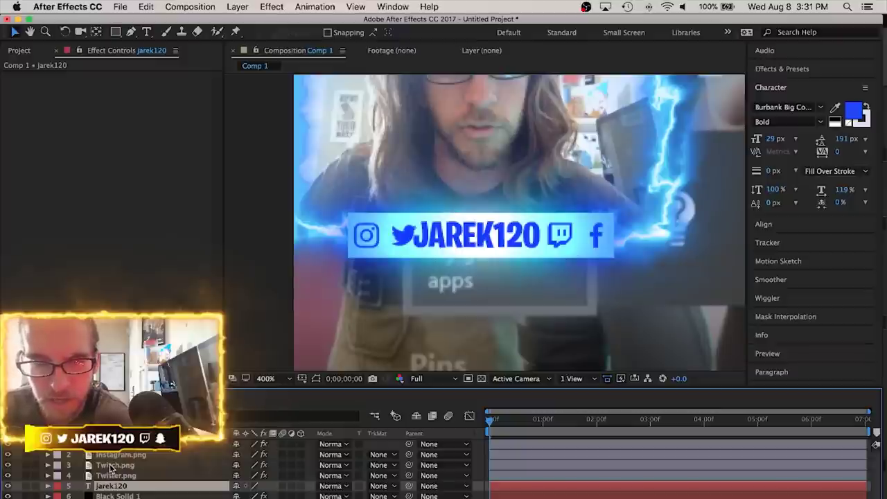
click(115, 476)
shift+click(119, 454)
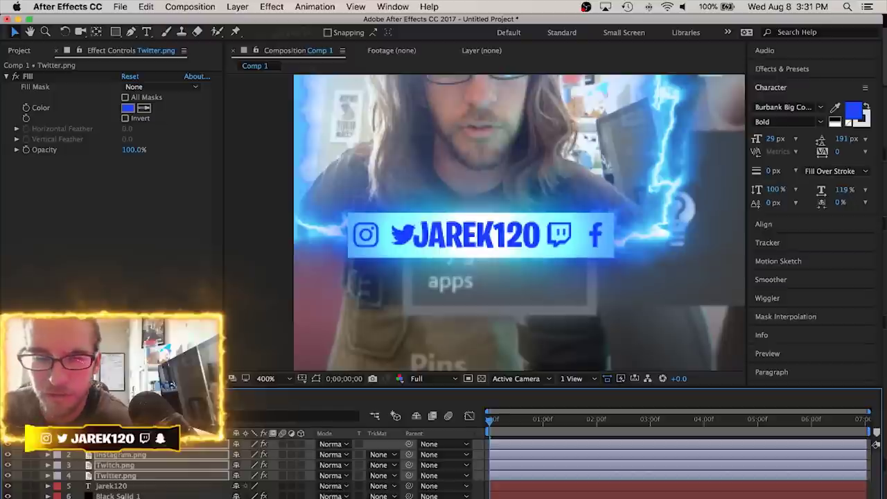
click(121, 467)
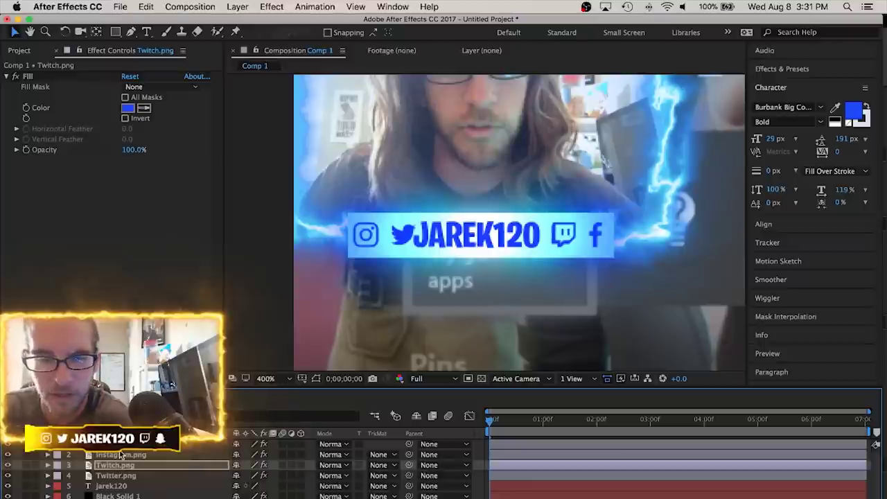
click(129, 449)
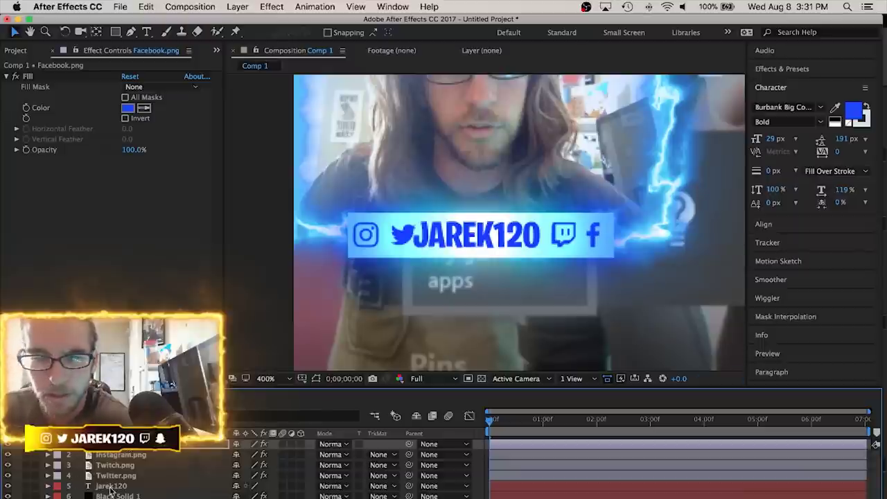
click(134, 468)
key(Return)
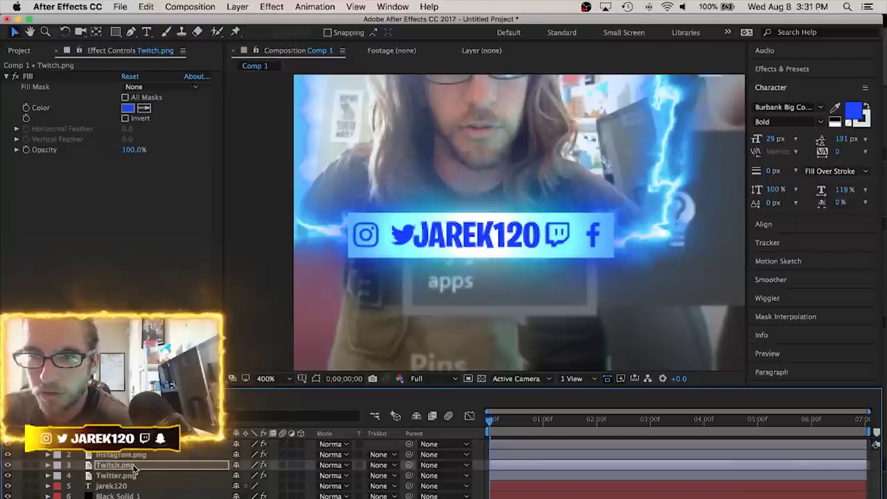
Swap the Twitter and Instagram icons so Twitter is at the banner's outer end and Instagram sits beside the name text
click(116, 476)
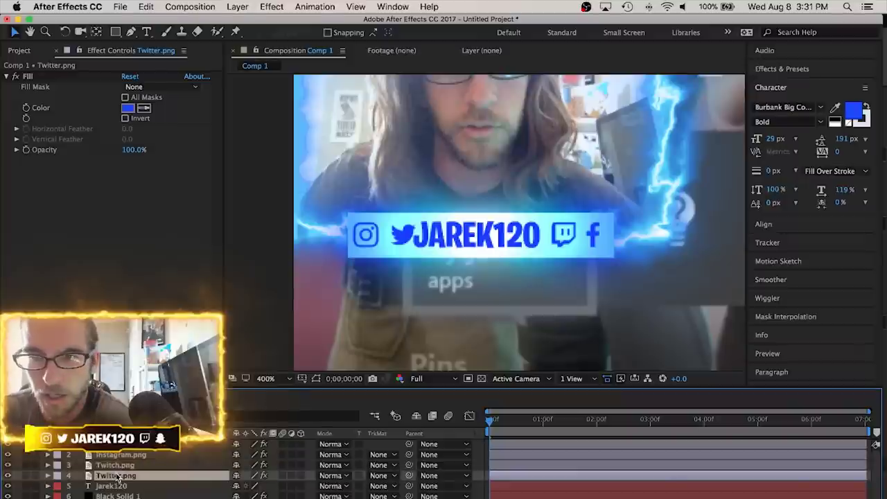
key(Return)
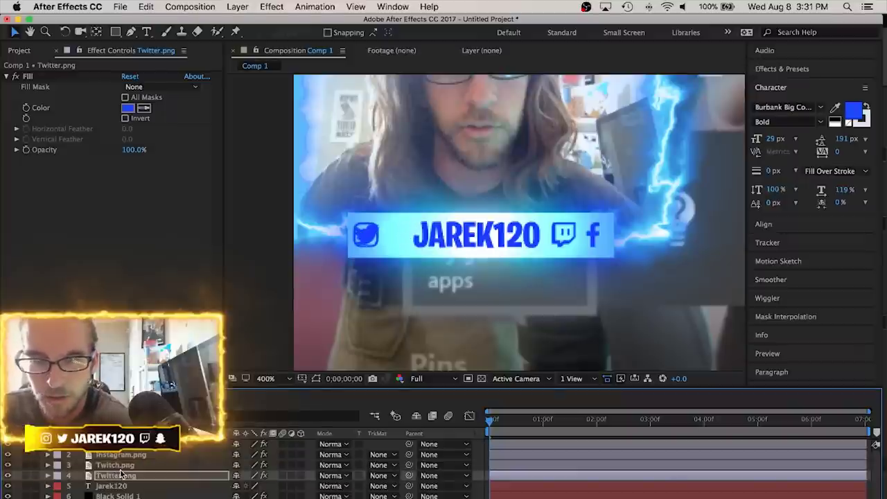
click(125, 456)
key(Return)
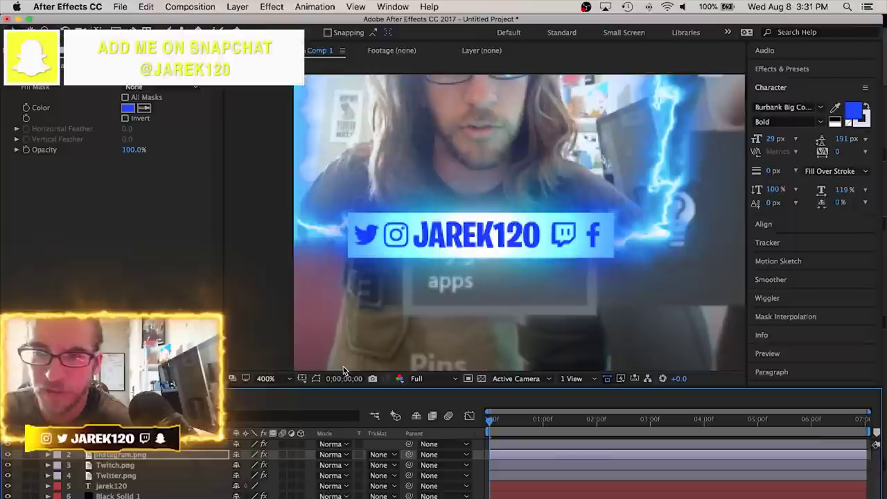
Shift the name text slightly right to center it between the Instagram and Twitch icons
click(120, 465)
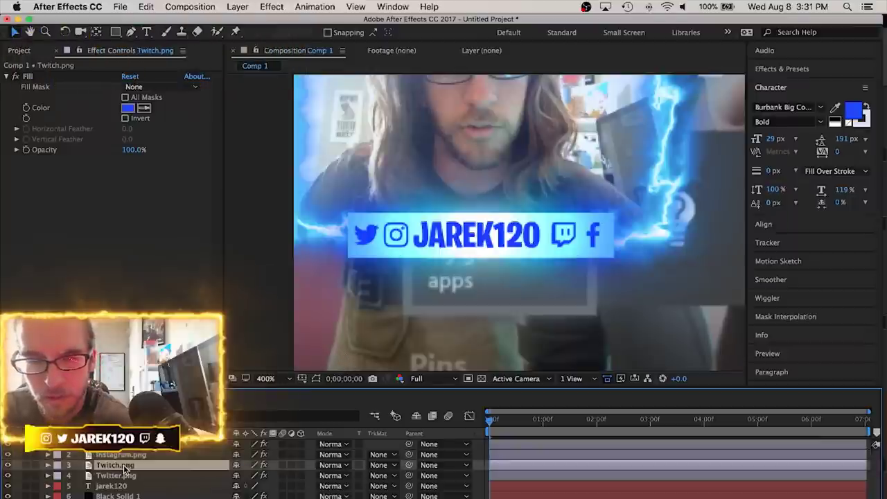
click(124, 450)
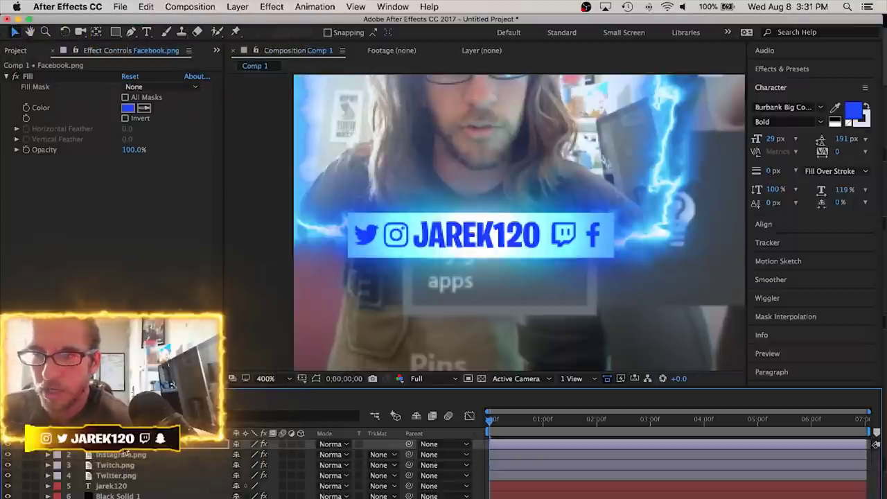
click(111, 486)
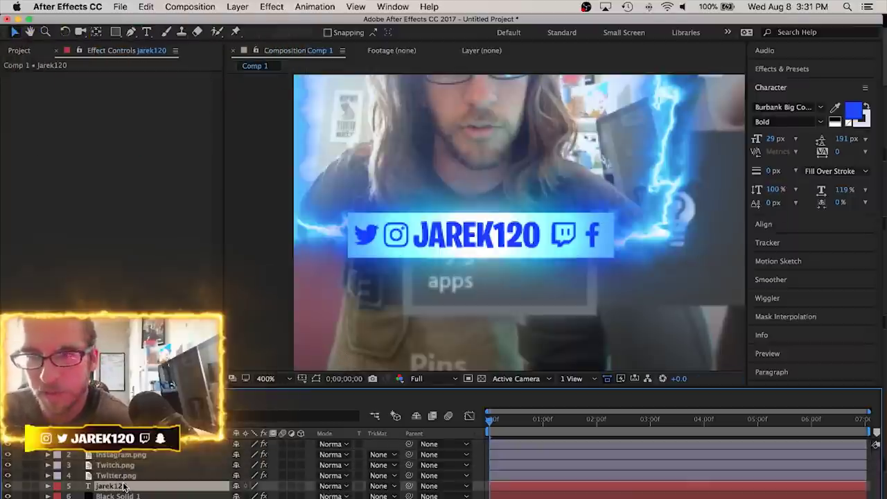
key(Return)
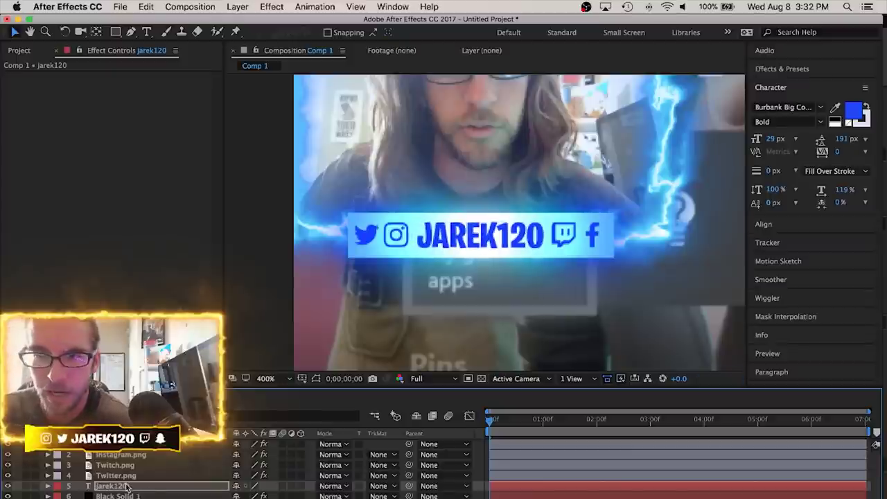
Fine-tune the icon spacing on the banner by nudging Instagram slightly right and Facebook slightly left
click(125, 465)
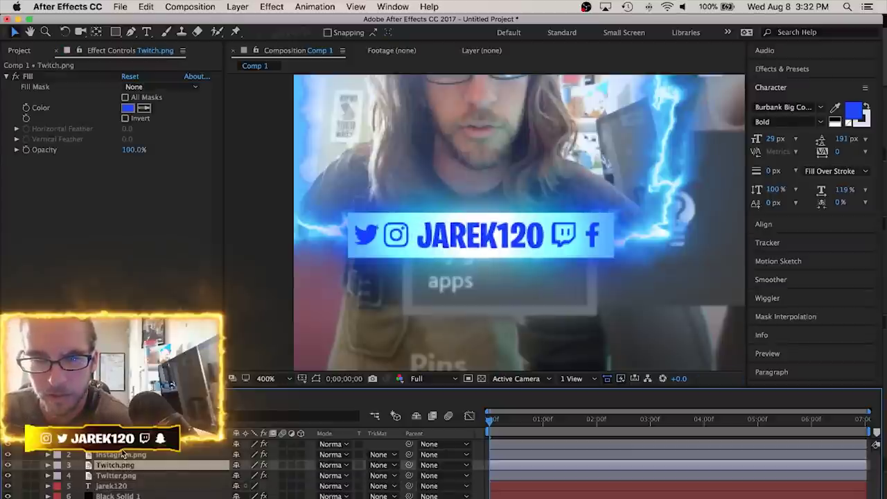
click(122, 456)
key(Return)
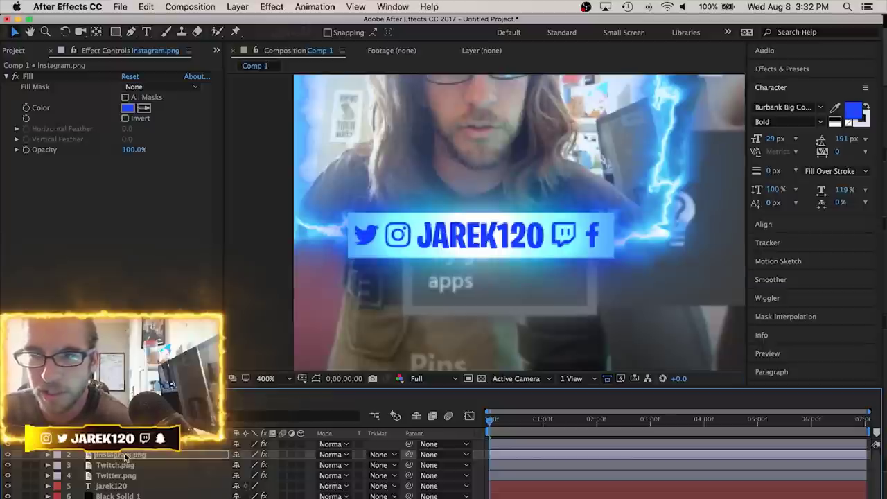
click(121, 466)
key(Return)
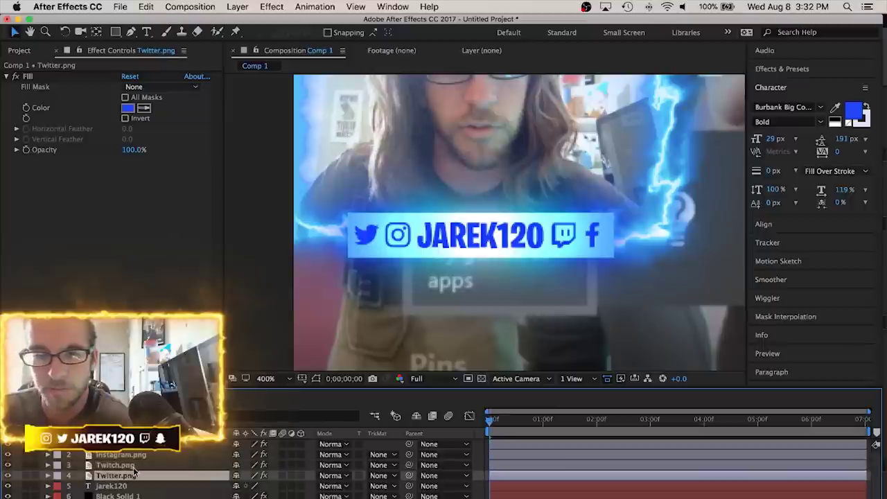
click(134, 451)
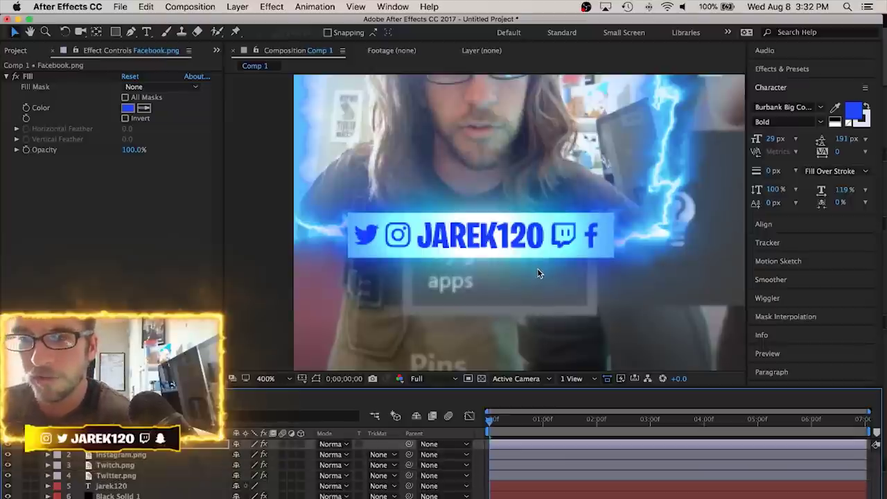
Examine the webcam frame and name banner against the whole composition
scroll(537, 272, down, 1)
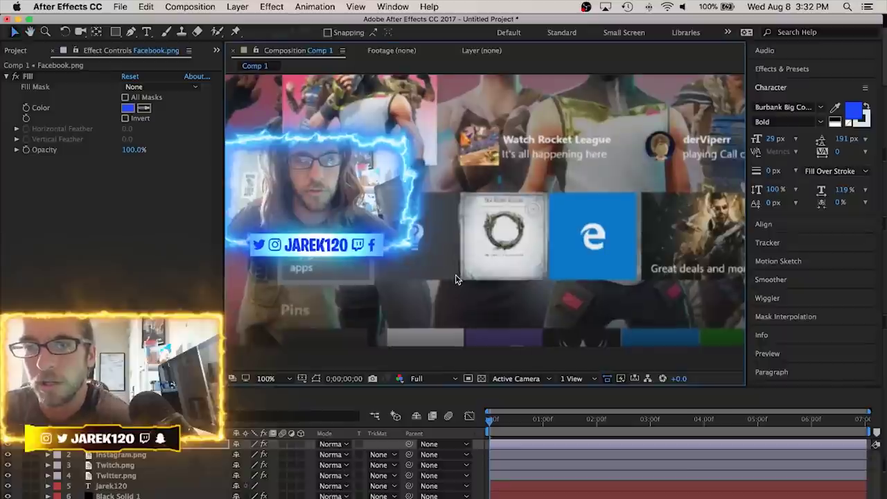
scroll(455, 279, down, 1)
key(h)
drag(590, 240, 542, 268)
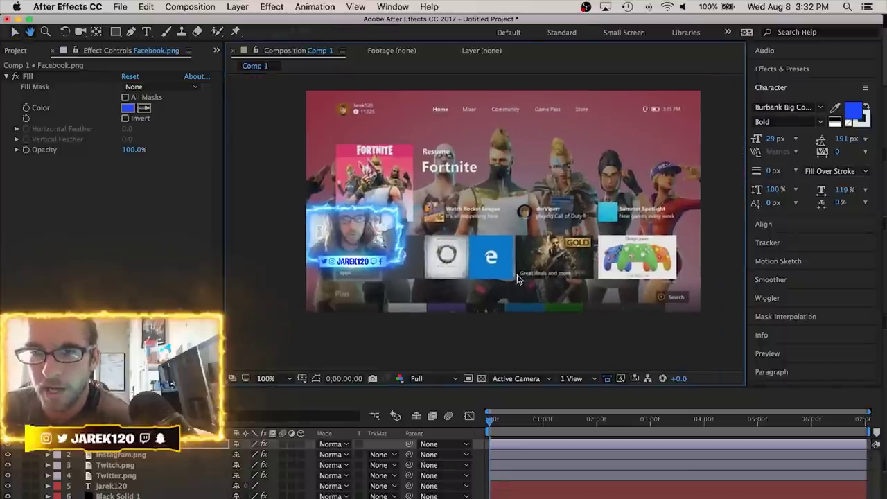
key(v)
scroll(395, 264, up, 2)
scroll(396, 266, down, 2)
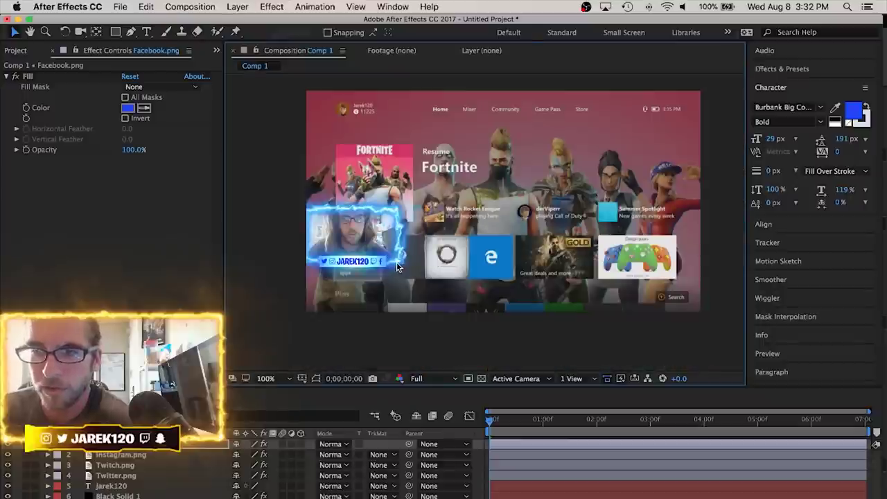
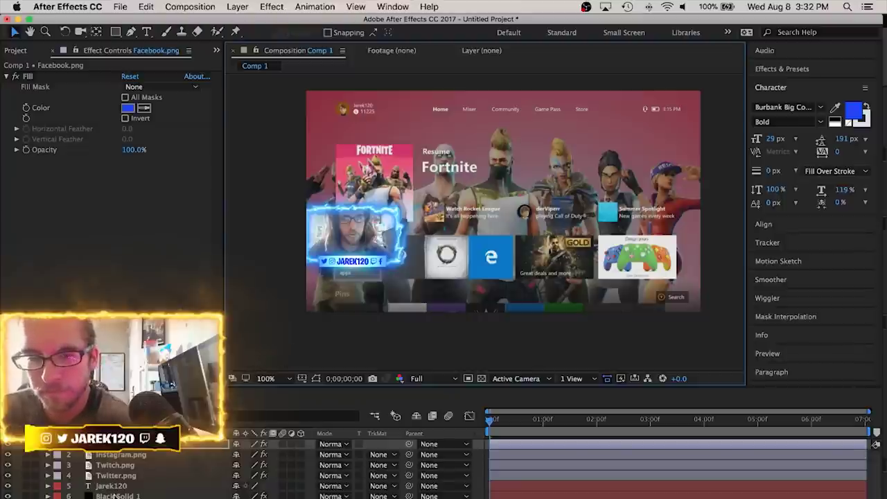
Delete the background screenshot layer from the composition and show the transparency grid
scroll(114, 495, down, 2)
click(489, 493)
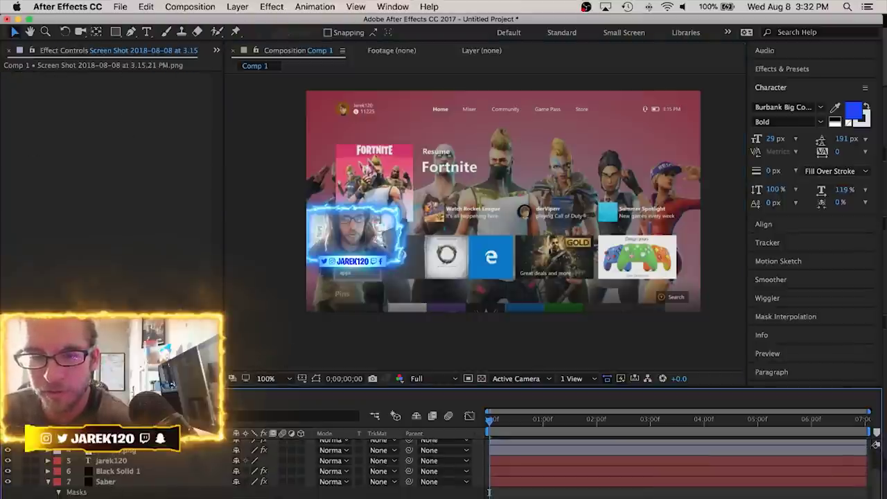
key(Delete)
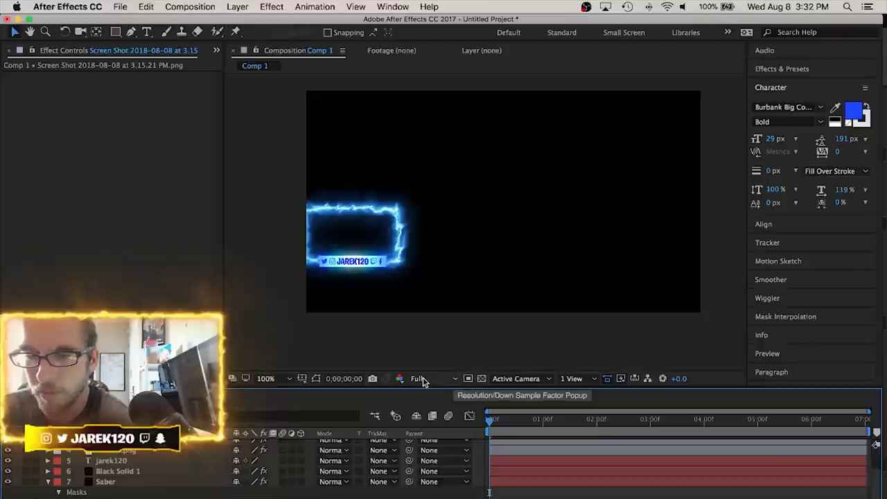
click(481, 378)
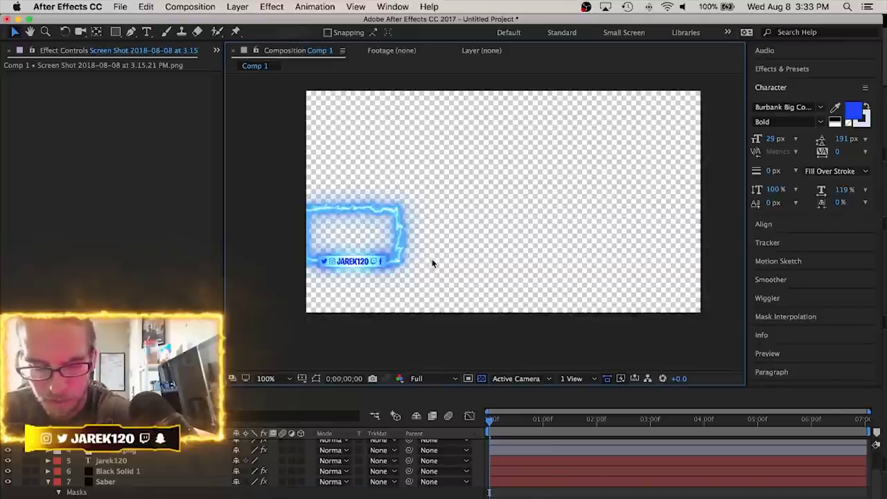
Add the current frame of Comp 1 to the render queue and set its render settings to Best Settings
key(super+m)
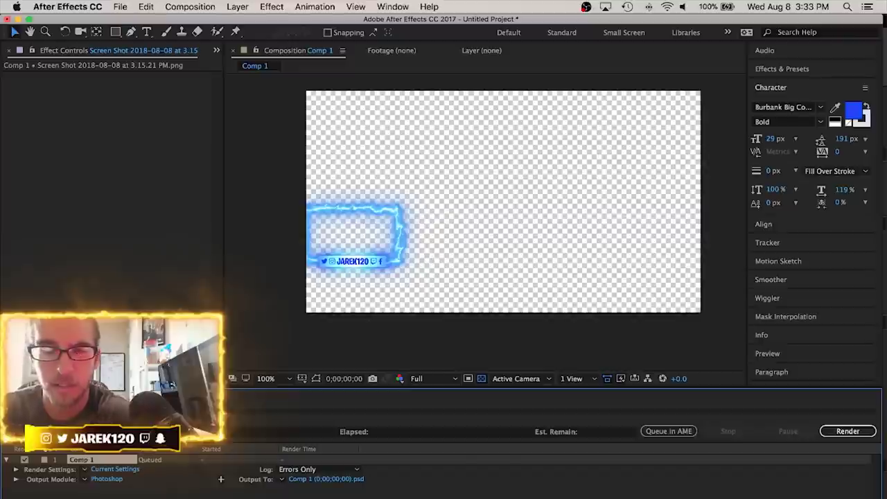
click(84, 470)
click(115, 454)
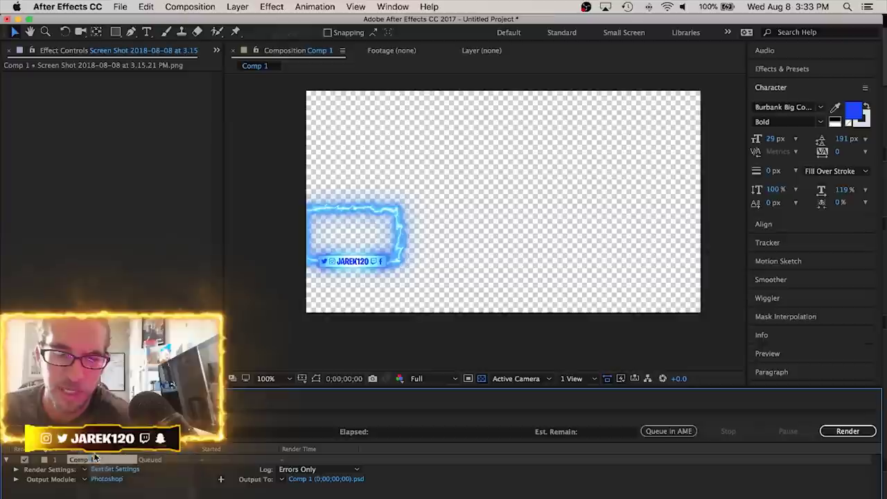
Set the Comp 1 output module to PNG Sequence with RGB + Alpha channels
click(108, 479)
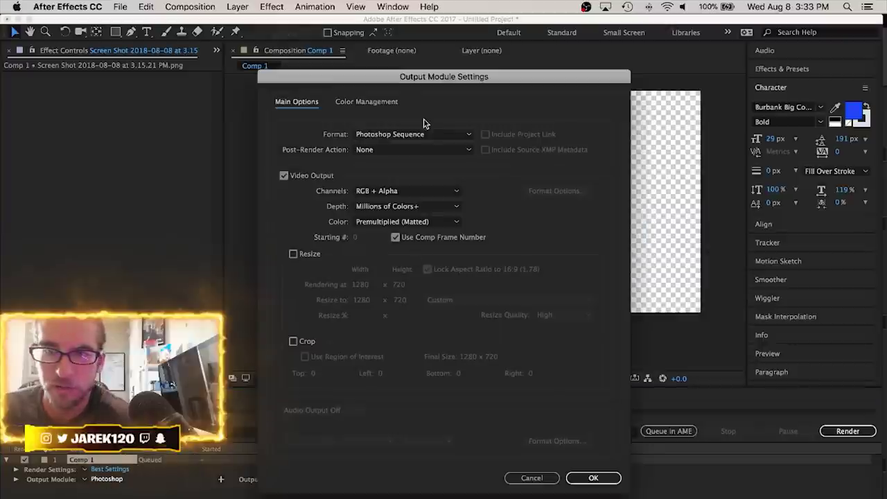
click(428, 135)
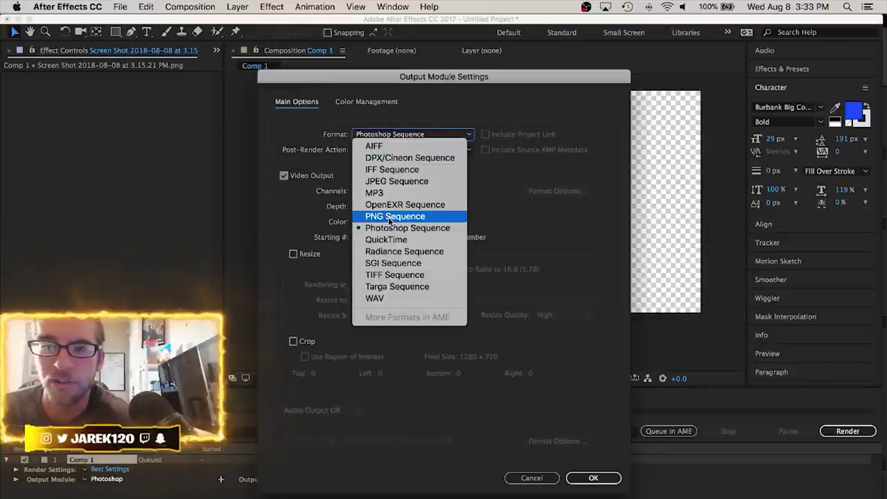
click(389, 217)
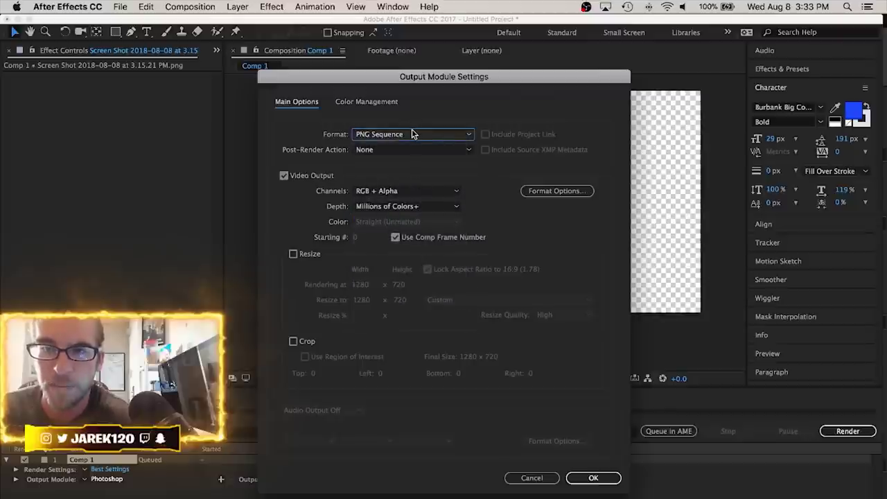
click(405, 192)
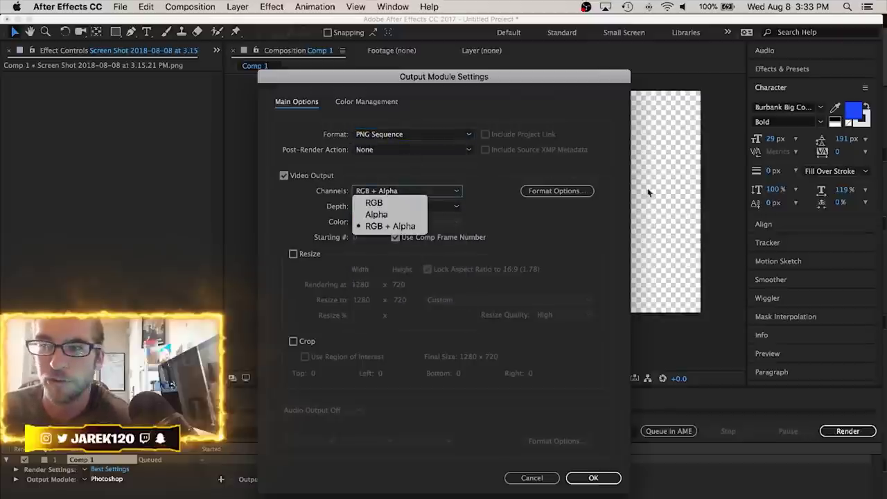
click(392, 227)
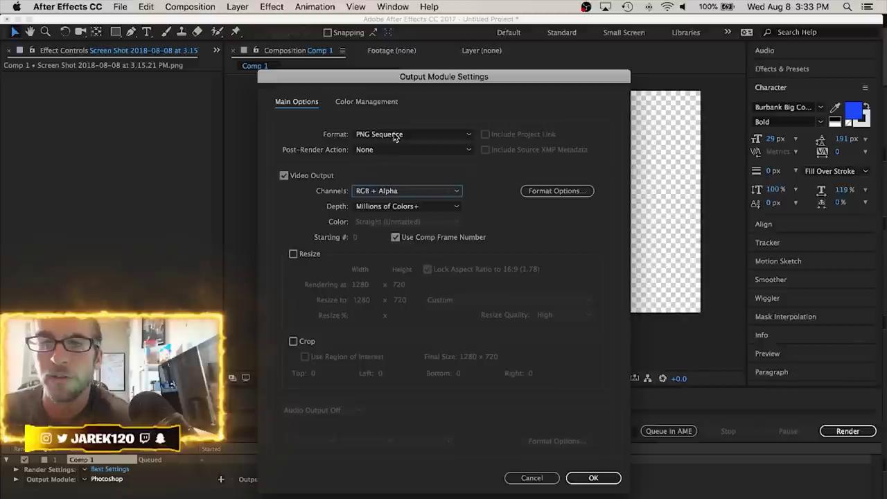
click(399, 192)
click(395, 227)
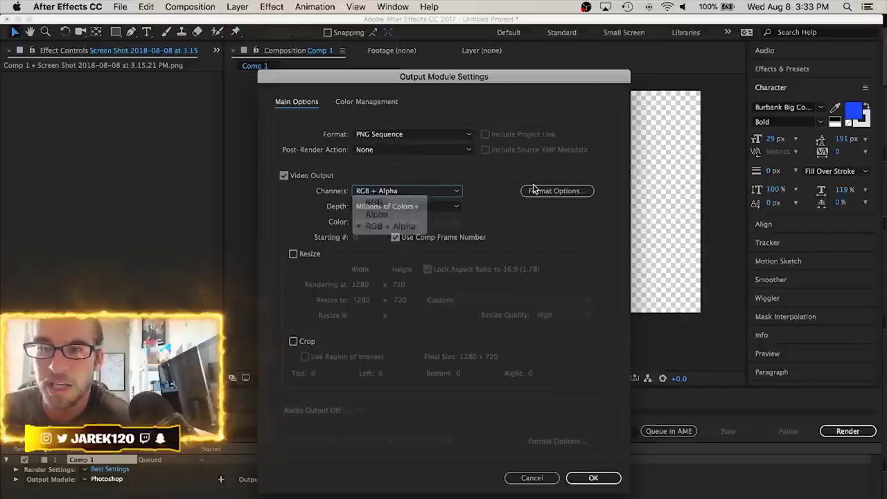
click(534, 191)
click(476, 302)
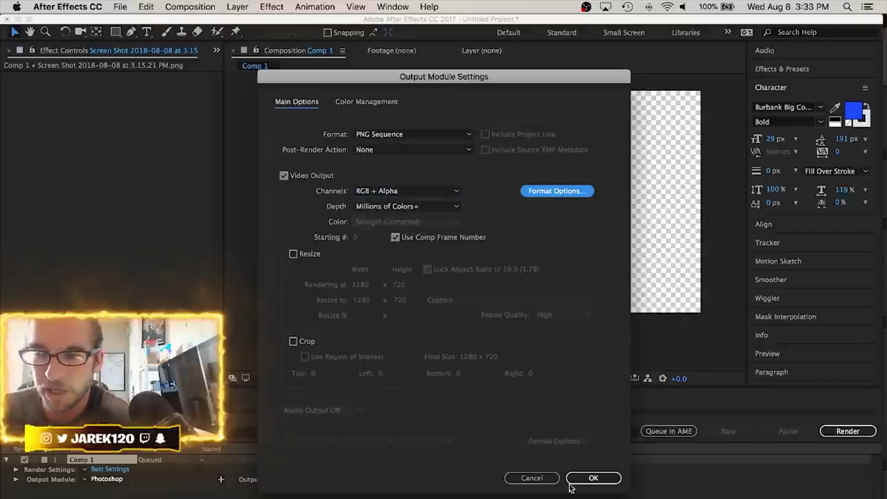
click(607, 480)
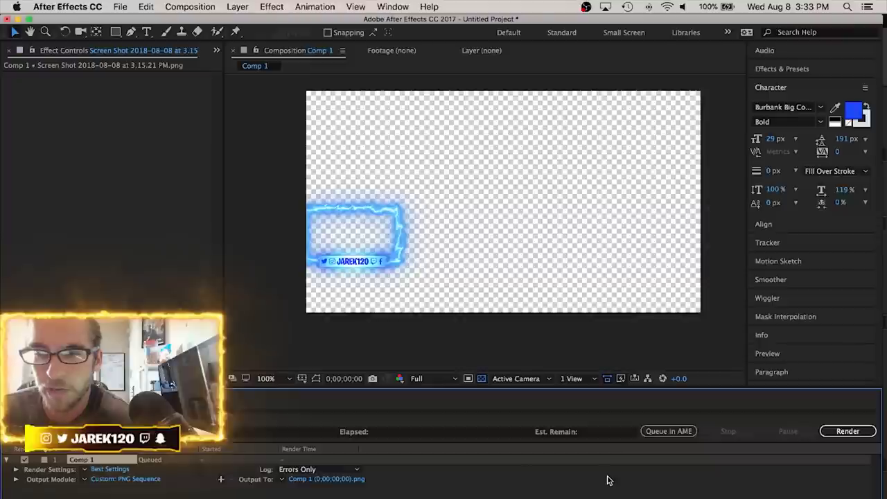
Name the output file Twitch Overlay.png in the YouTube + Magic folder and render the queued frame
click(321, 480)
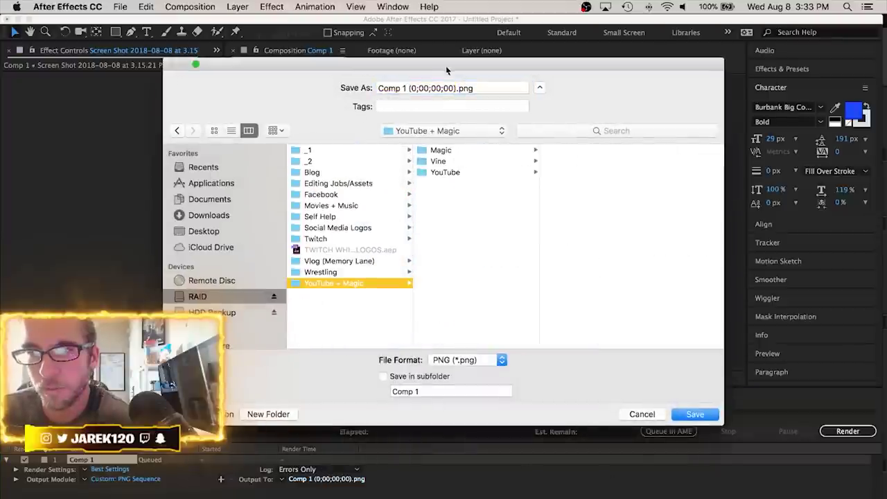
key(Tab)
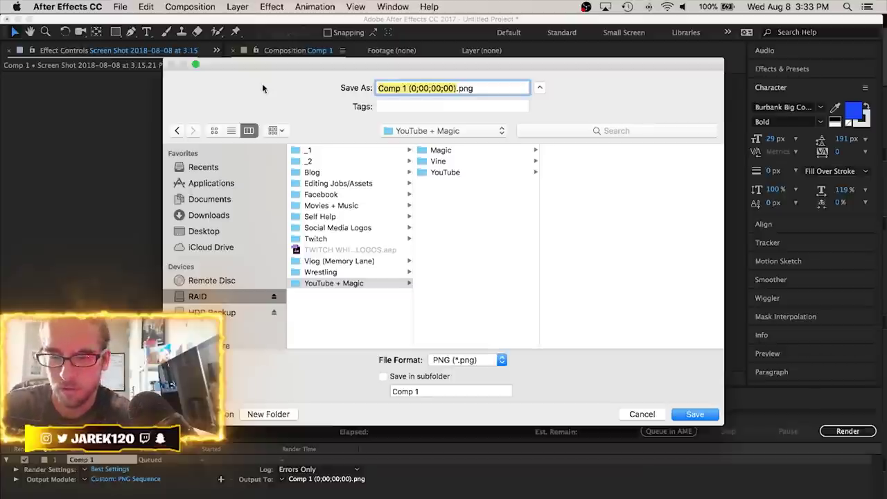
text(Twitch Overlay)
key(Return)
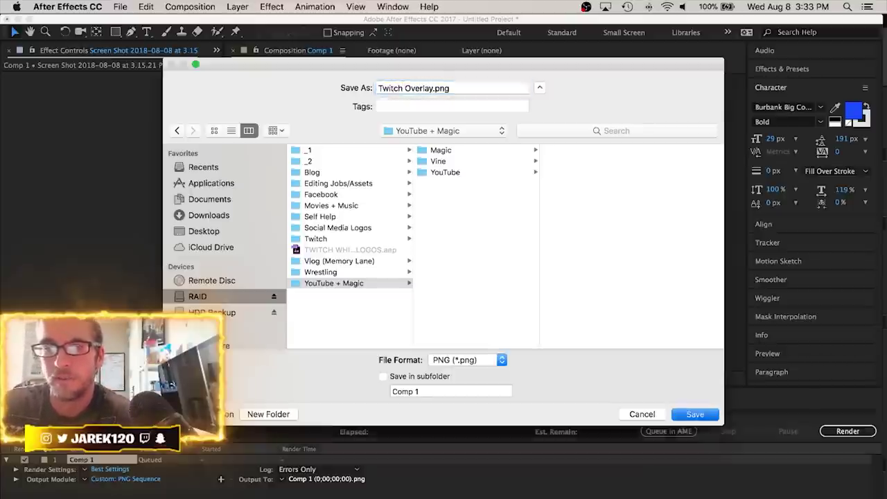
click(847, 432)
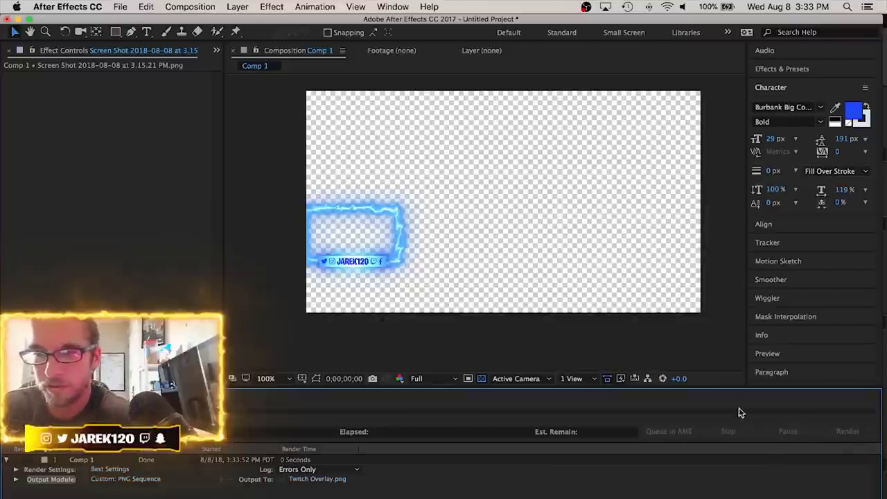
Mute the system sound and switch to scene 5 in Game Capture HD
key(XF86AudioMute)
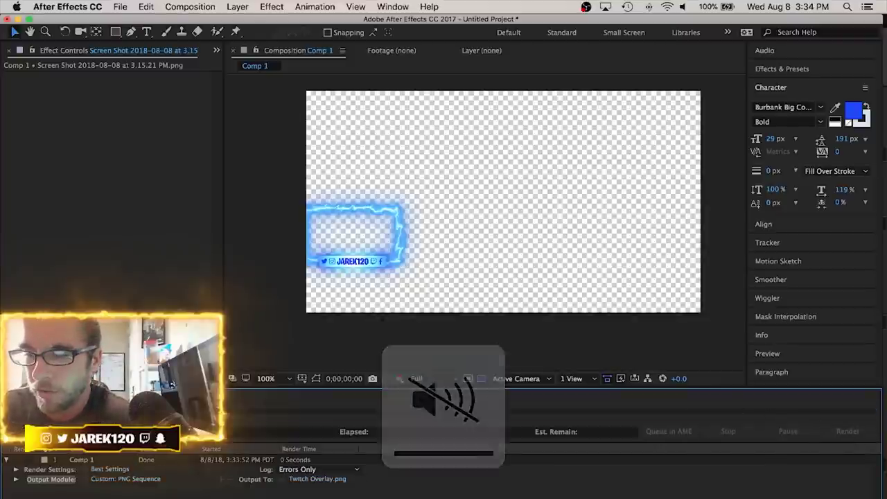
click(679, 492)
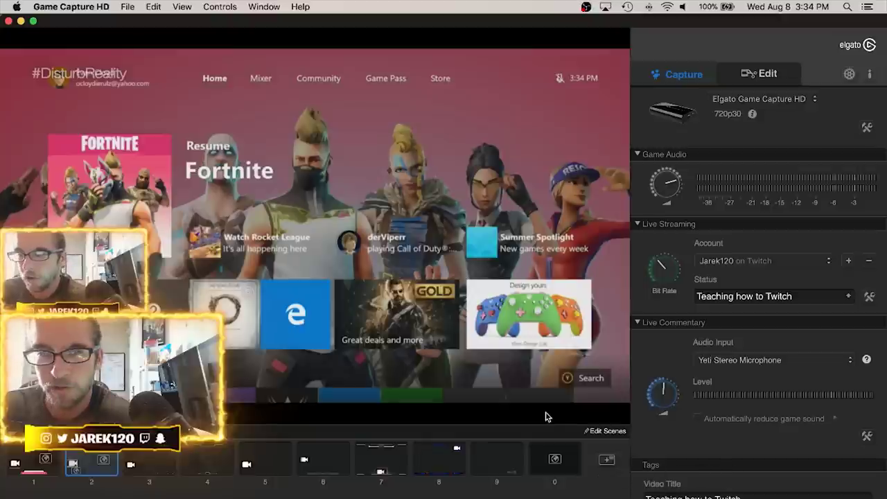
click(267, 460)
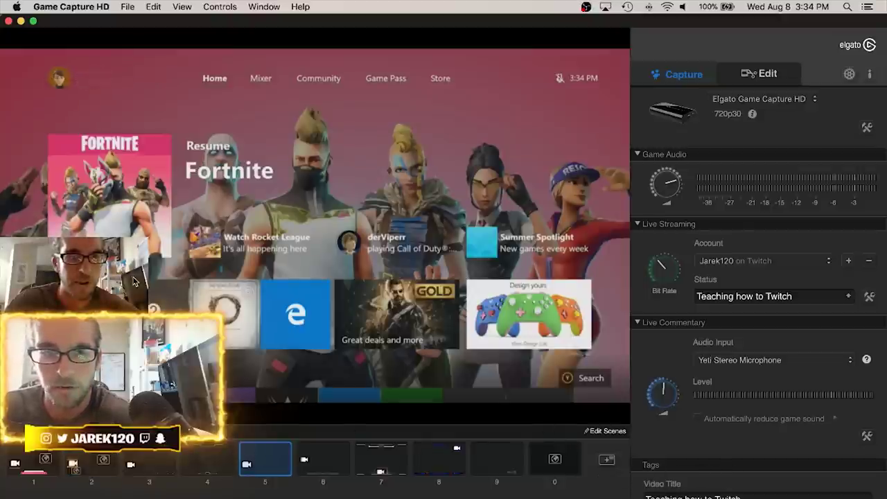
Add Twitch Overlay.png from the YouTube + Magic folder on the RAID drive as an image in scene 5 and finish editing the scene
click(608, 460)
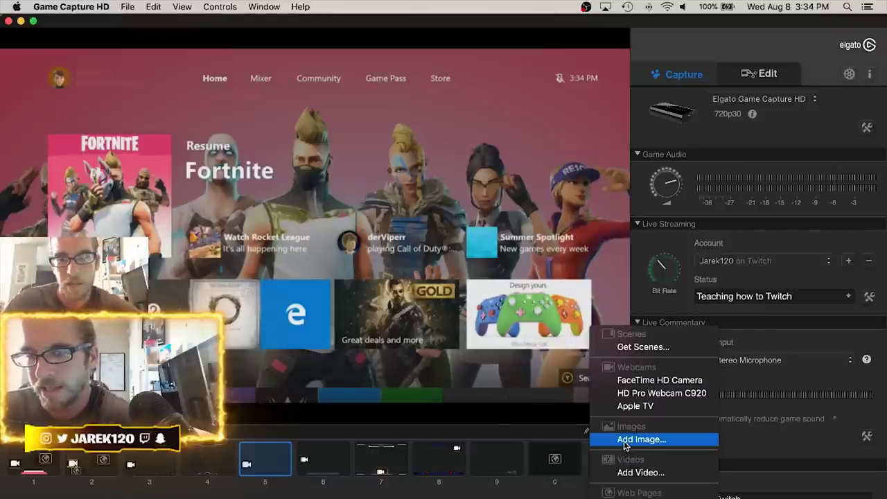
click(624, 439)
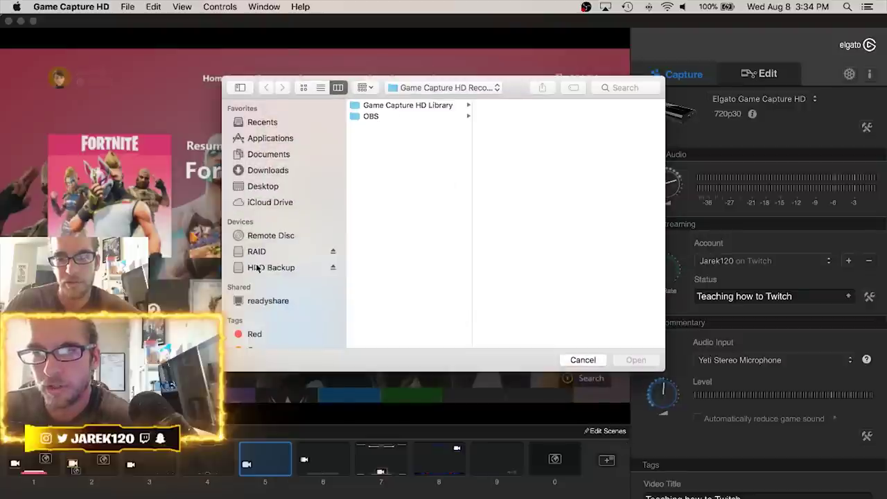
click(256, 251)
click(416, 238)
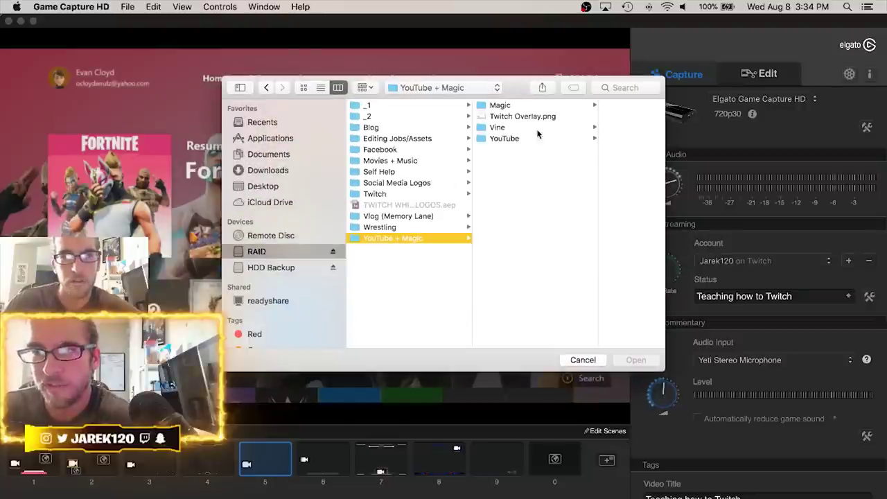
click(513, 116)
key(space)
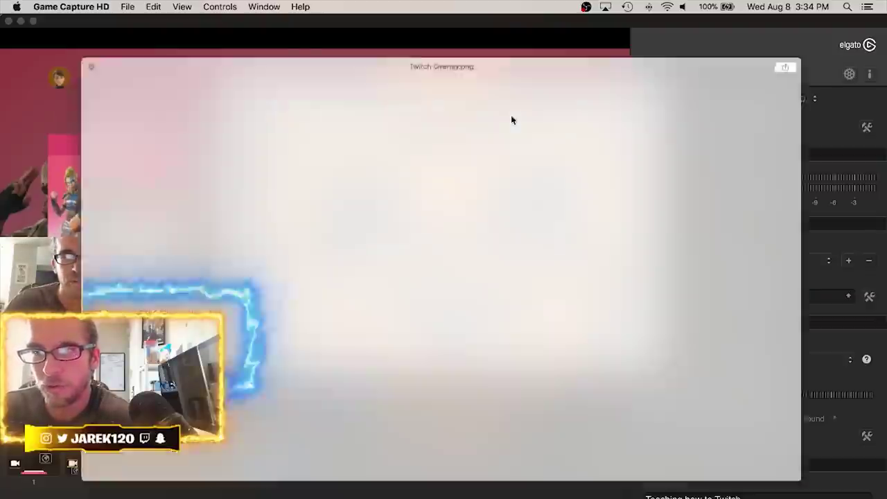
key(space)
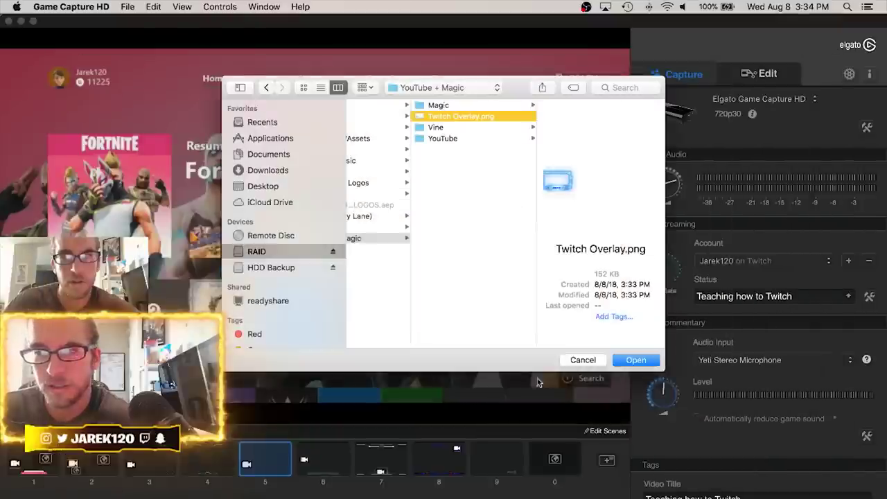
click(636, 359)
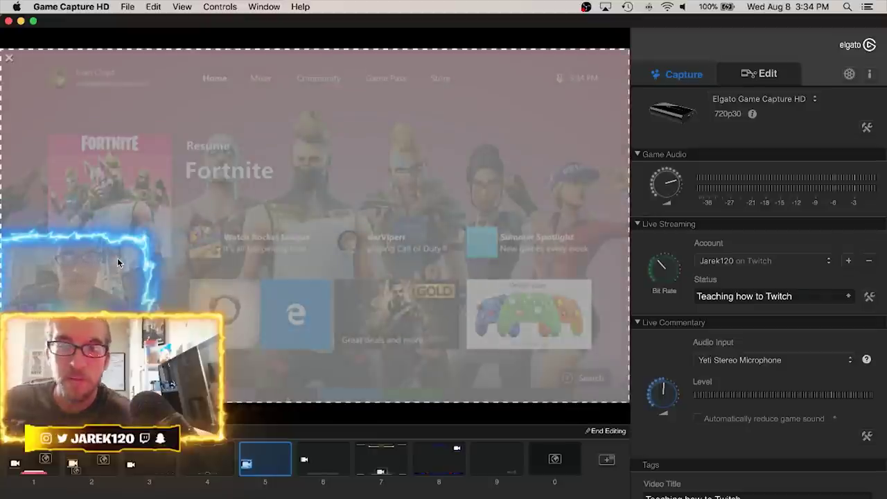
click(608, 431)
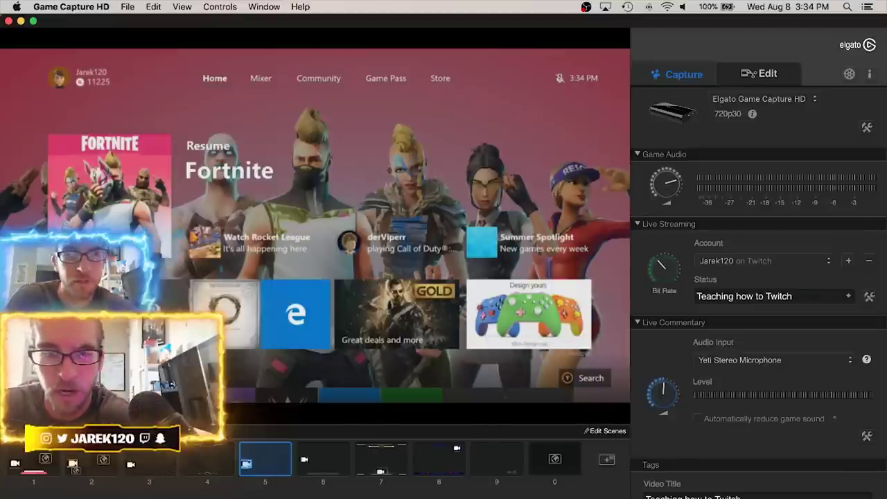
click(600, 432)
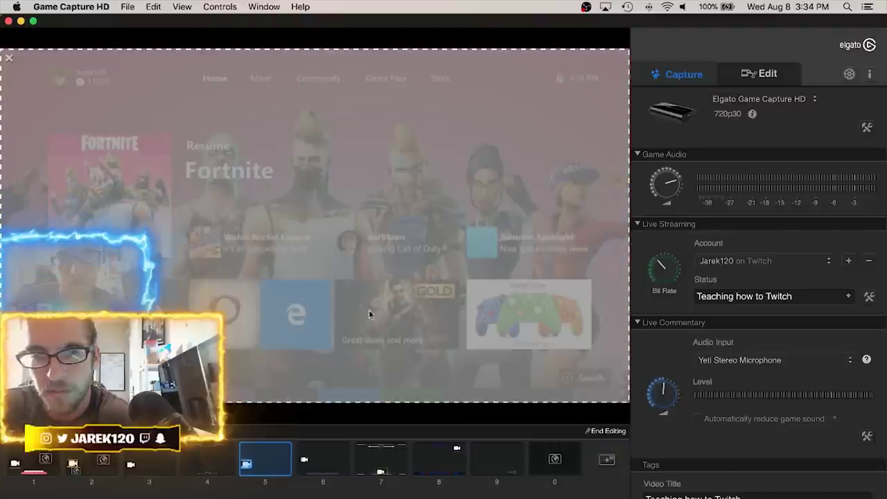
click(608, 432)
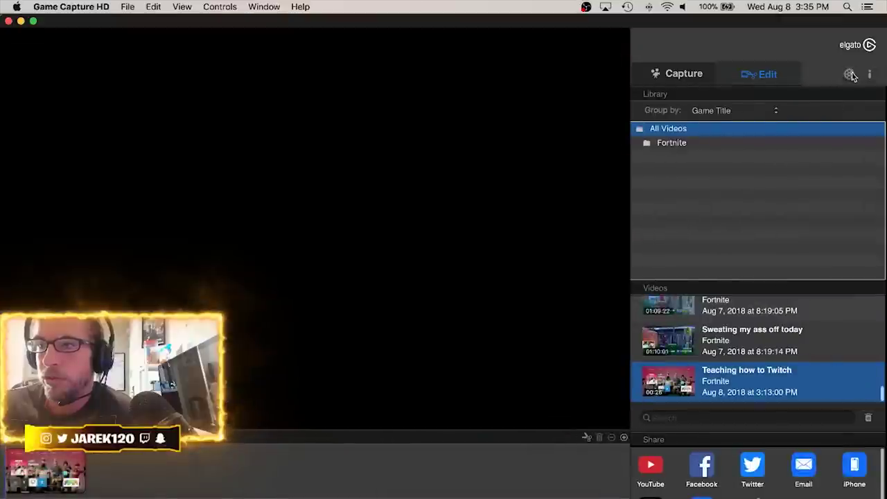
Examine the recording library location and options in the Game Capture HD preferences, along with the capture view and the video library
click(850, 75)
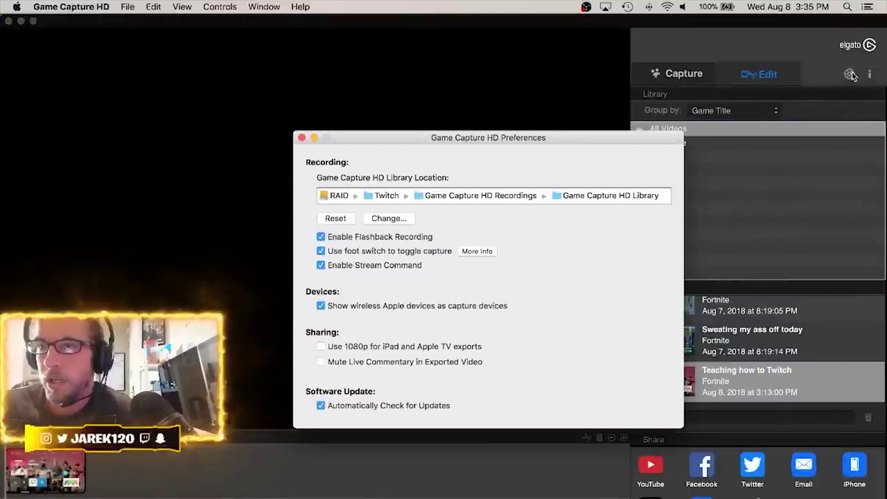
click(302, 139)
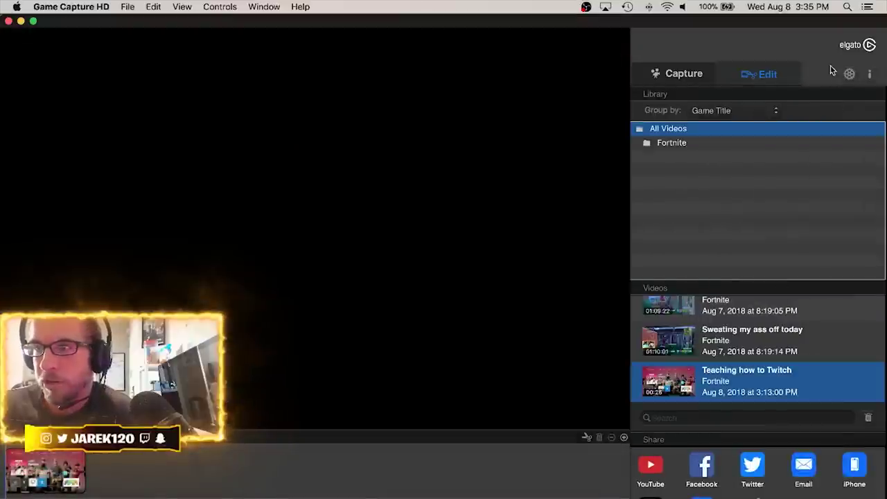
click(685, 74)
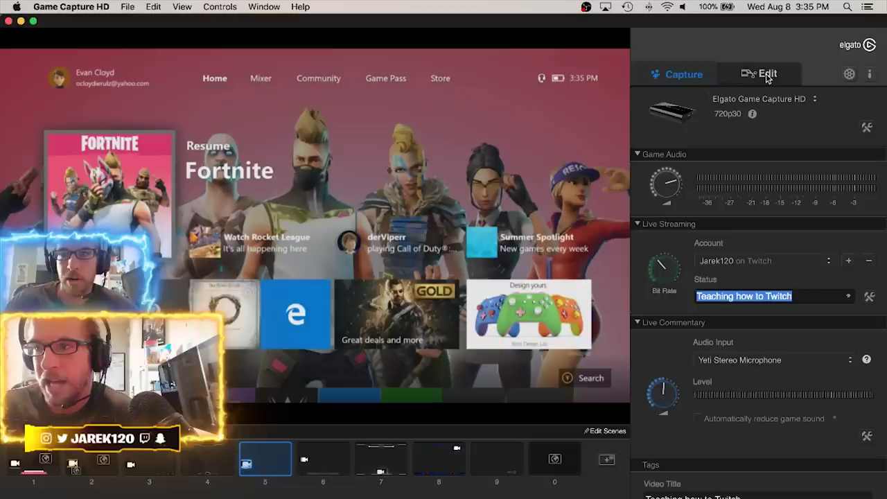
click(760, 73)
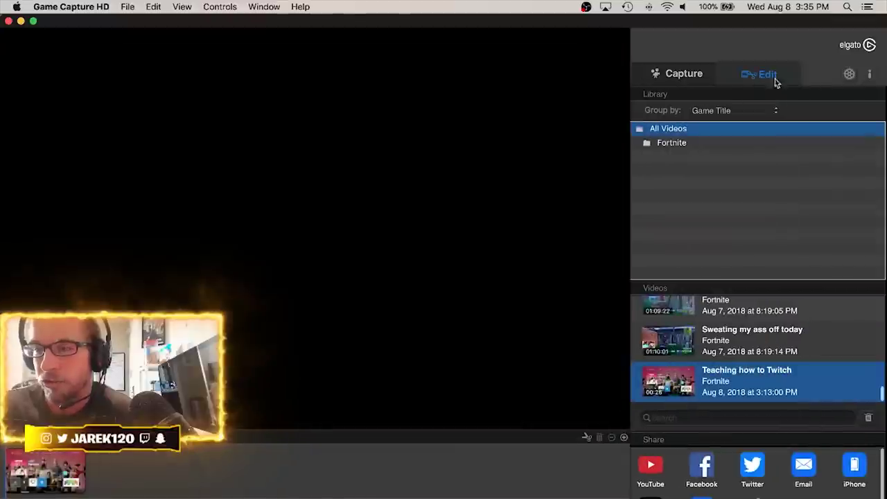
click(849, 75)
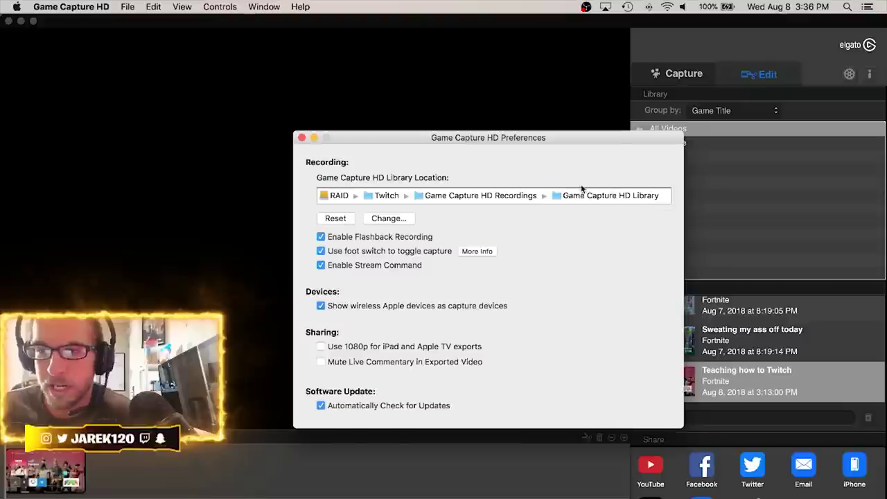
click(302, 139)
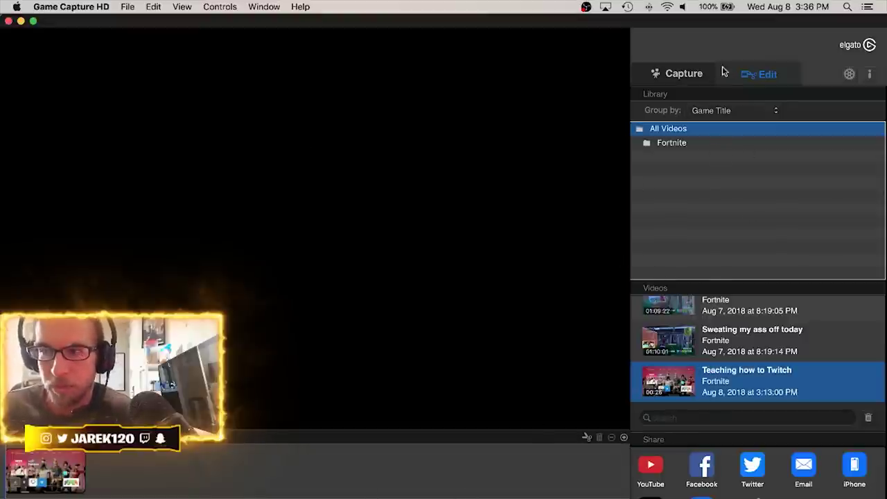
click(684, 74)
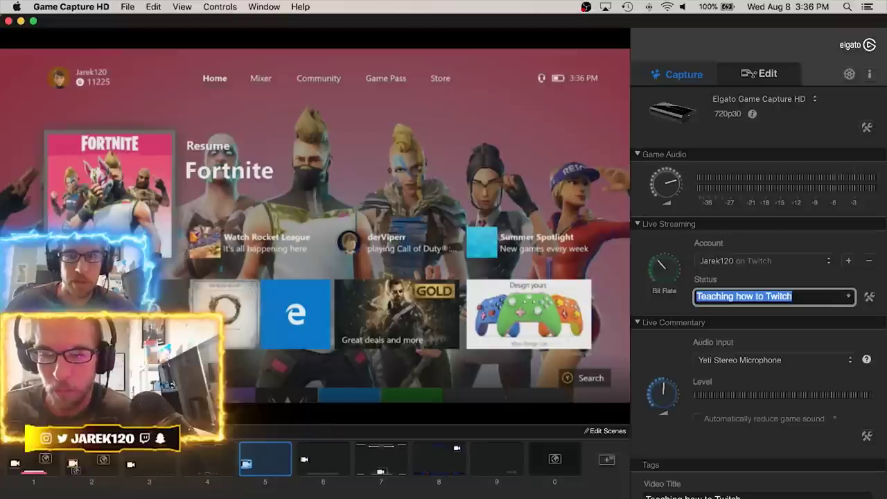
click(764, 75)
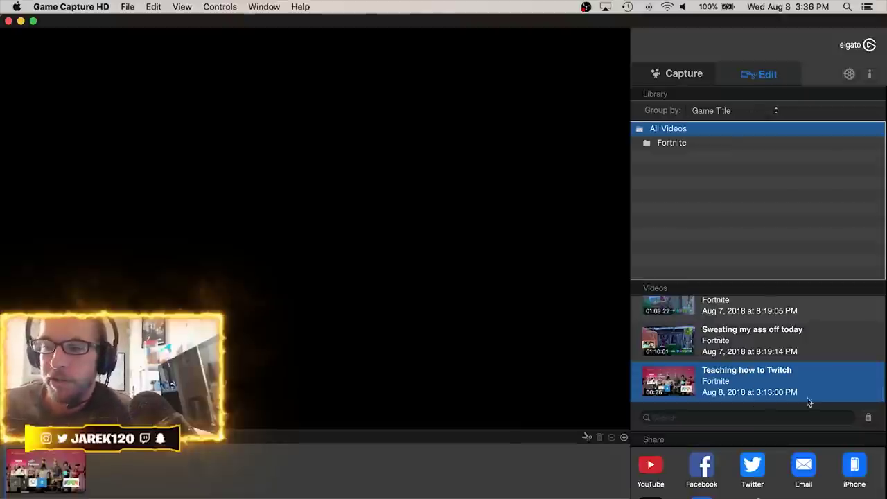
click(680, 74)
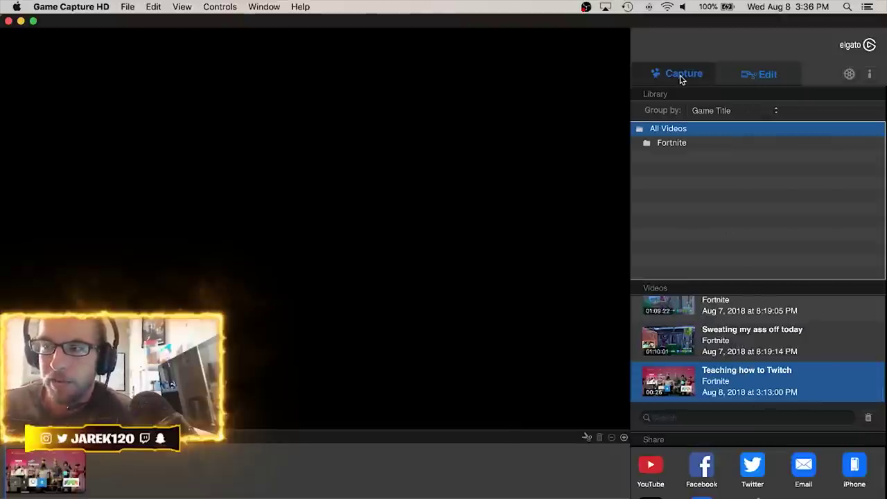
click(748, 77)
click(850, 74)
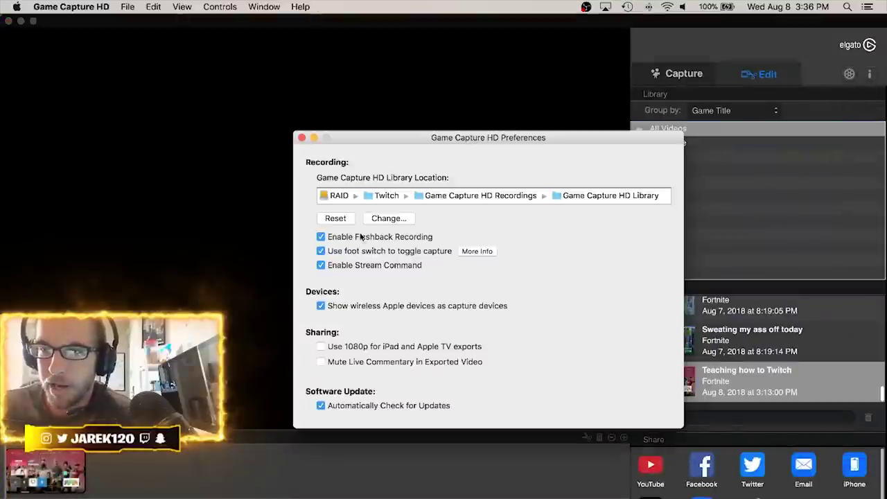
click(303, 139)
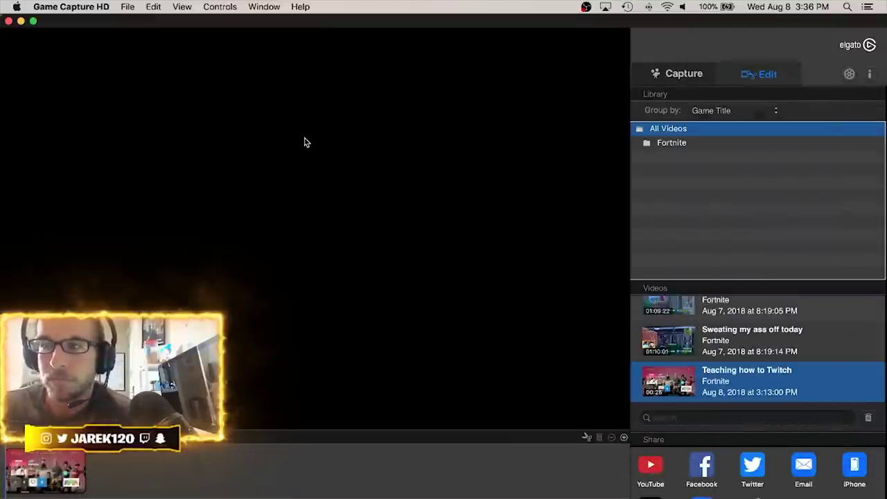
Check the newly recorded Teaching how to Twitch clips in the video library and return to the capture view
click(672, 77)
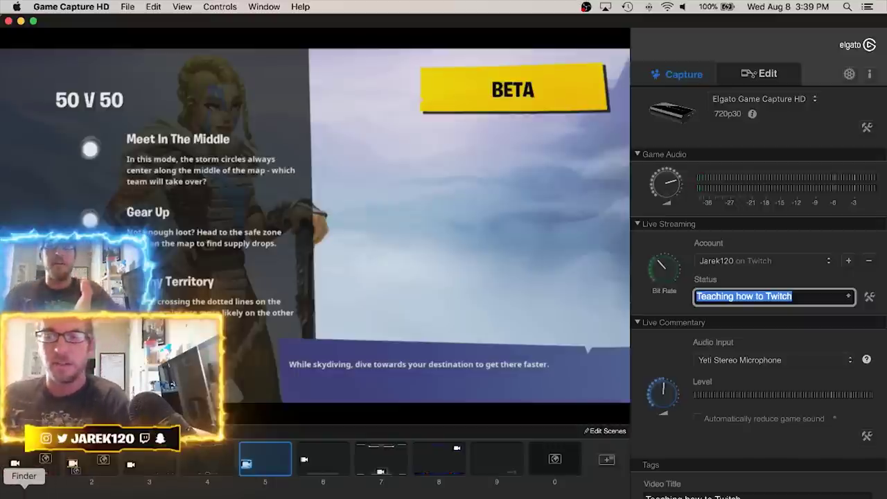
click(768, 73)
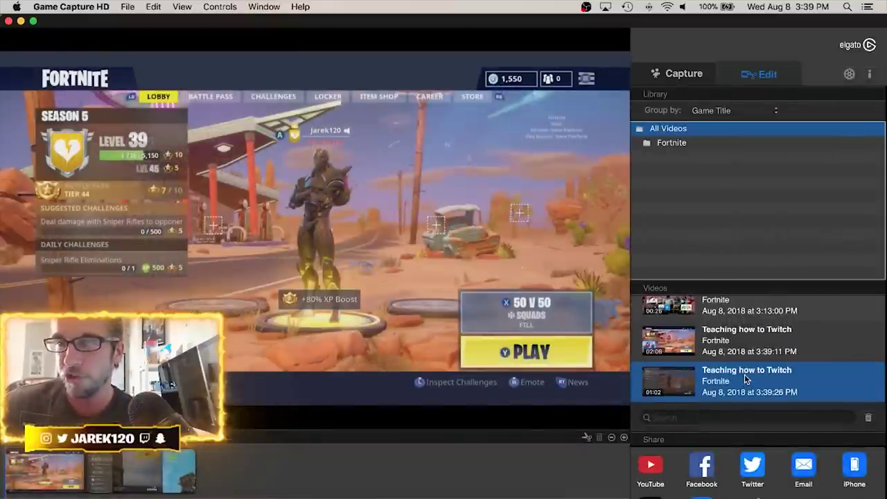
click(685, 74)
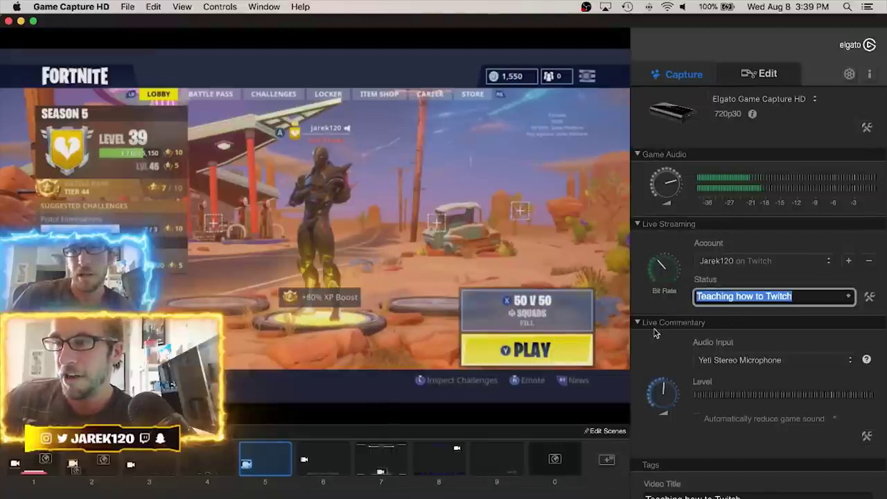
Set the Twitch live stream's maximum resolution to 720p and its maximum frame rate to 30 fps
scroll(648, 333, down, 3)
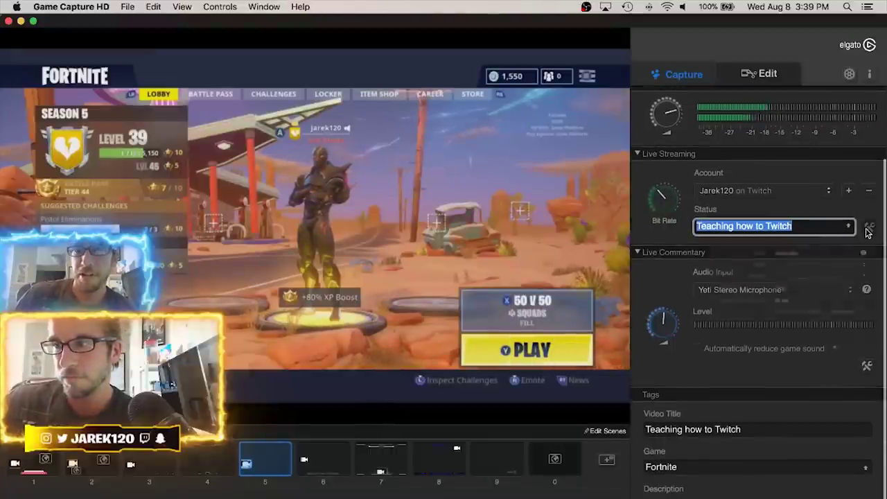
click(869, 226)
click(869, 227)
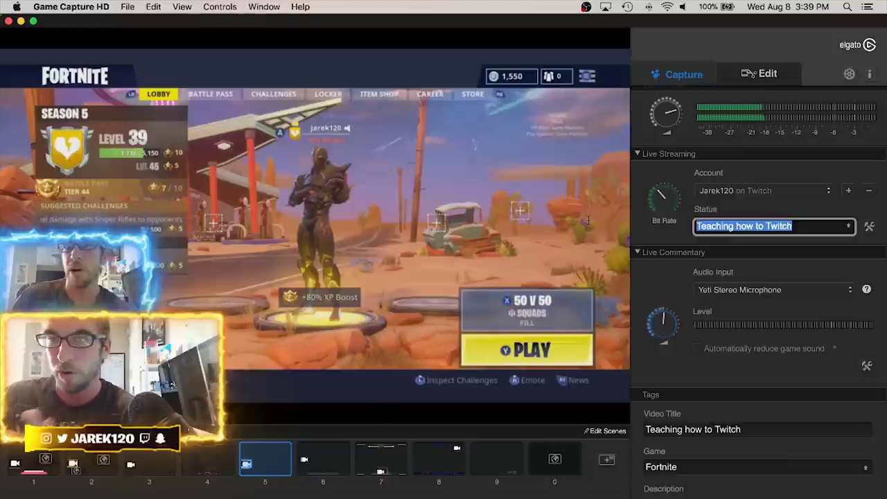
click(802, 226)
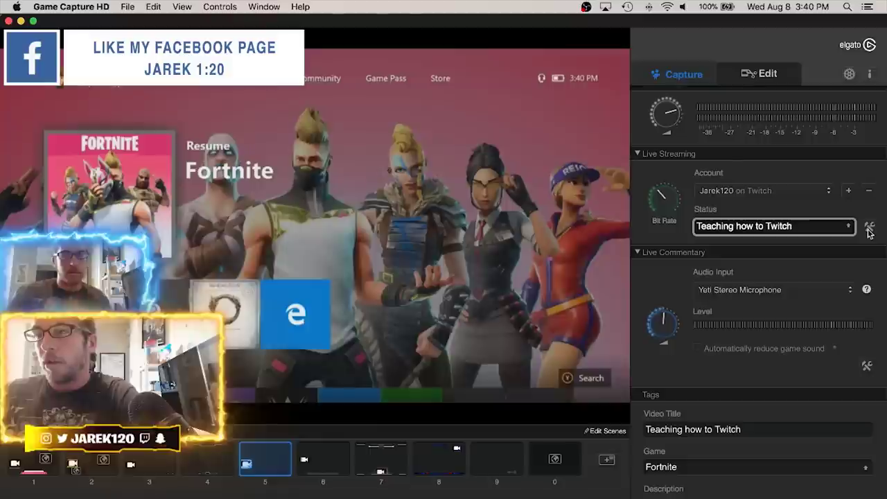
click(870, 230)
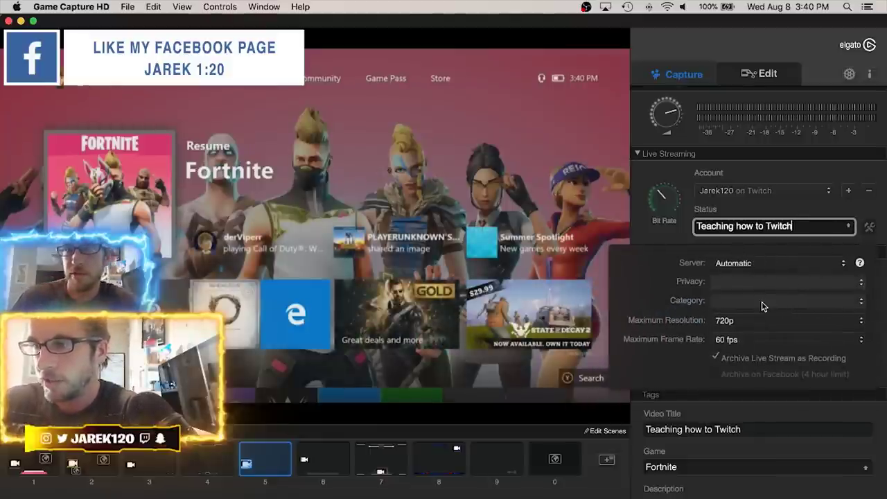
click(747, 321)
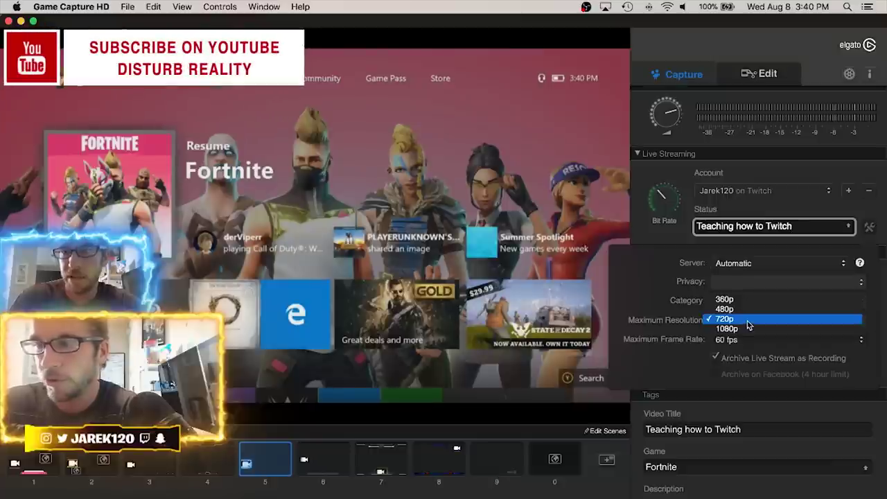
click(748, 321)
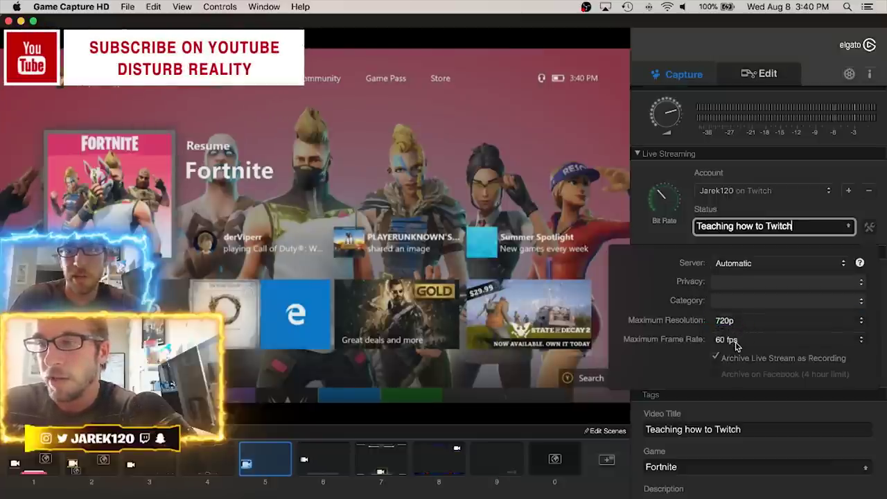
click(747, 341)
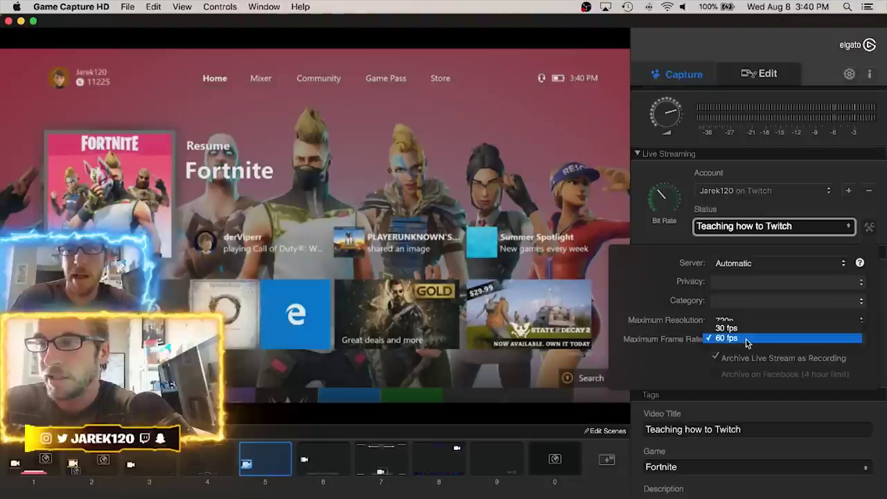
click(746, 342)
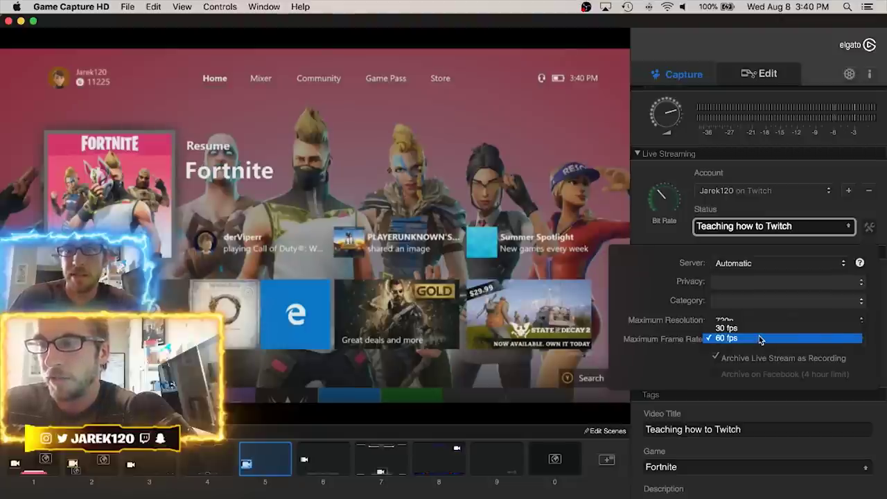
click(746, 329)
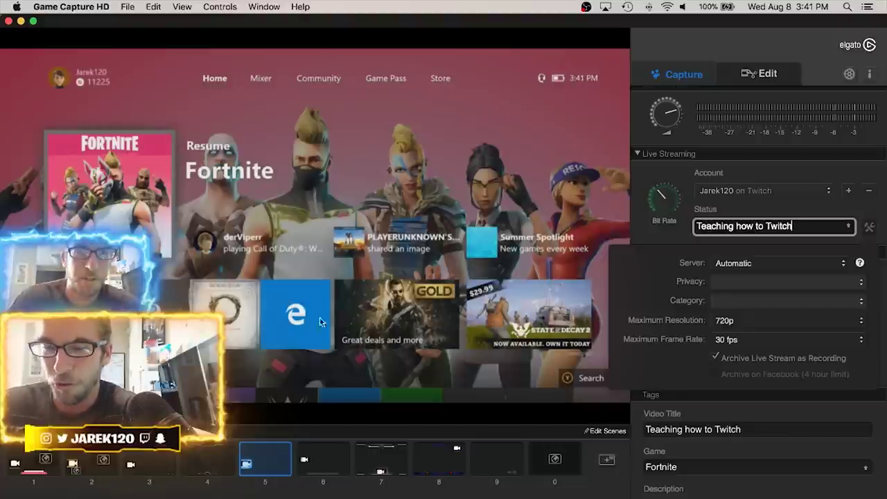
click(636, 176)
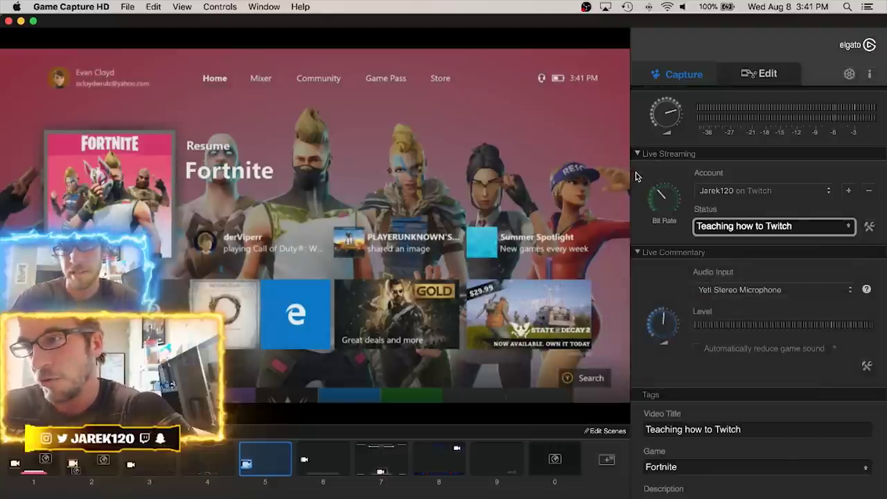
Review the stream status and the video title, game and description tags
scroll(637, 178, down, 2)
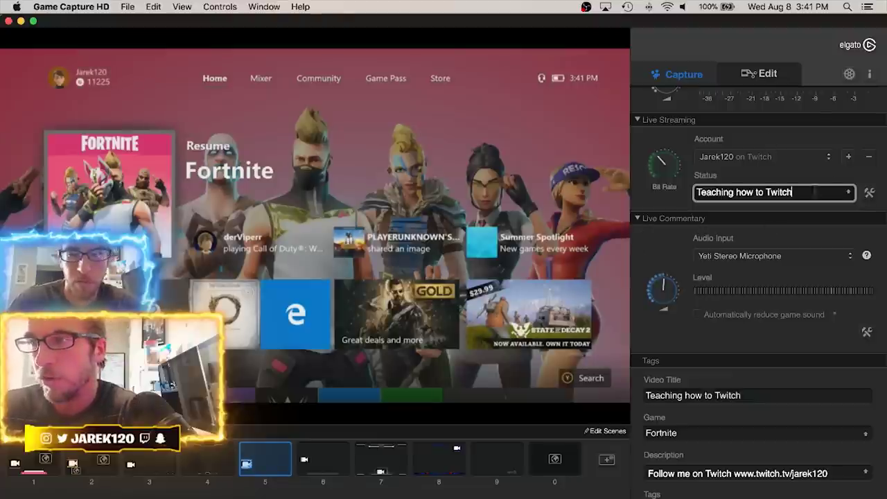
triple_click(802, 192)
click(802, 196)
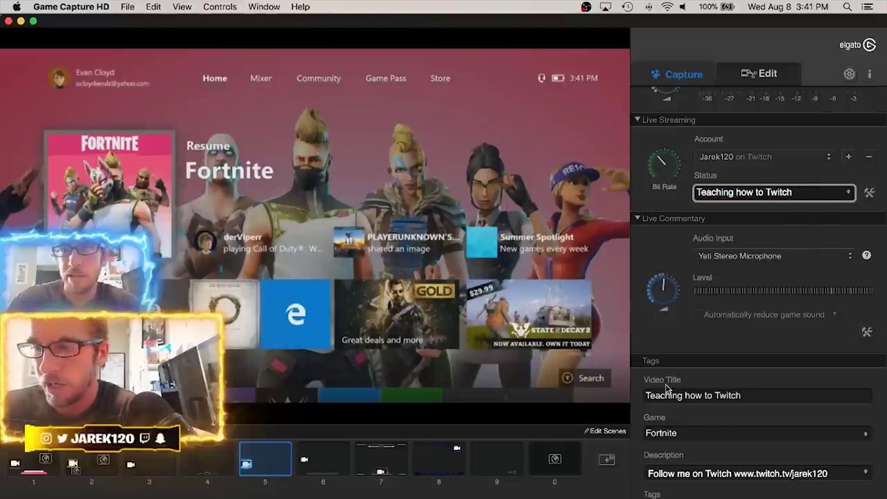
drag(744, 389, 645, 395)
key(Tab)
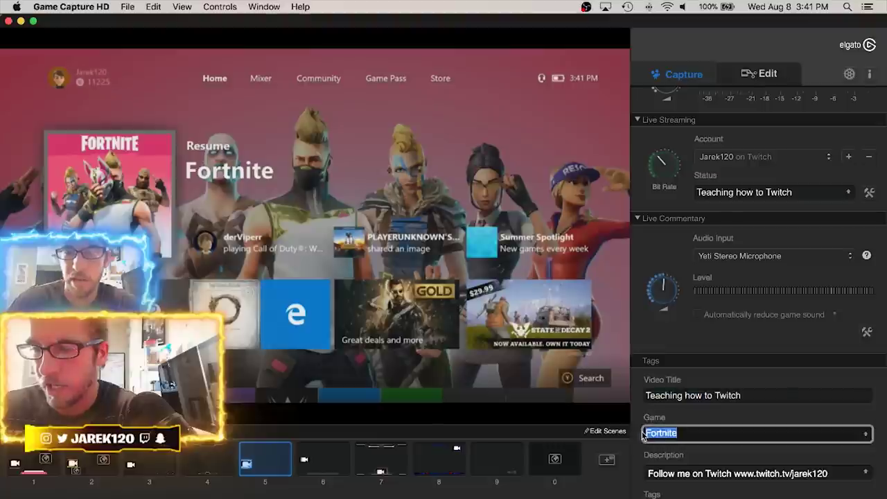
key(Tab)
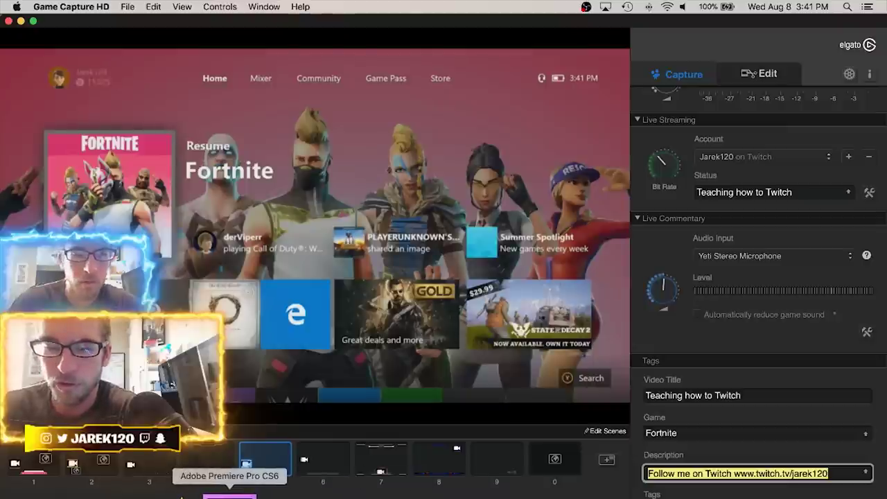
Switch to Premiere Pro and create a new project with a sequence based on the custom 1280x720 29.97 preset
click(228, 493)
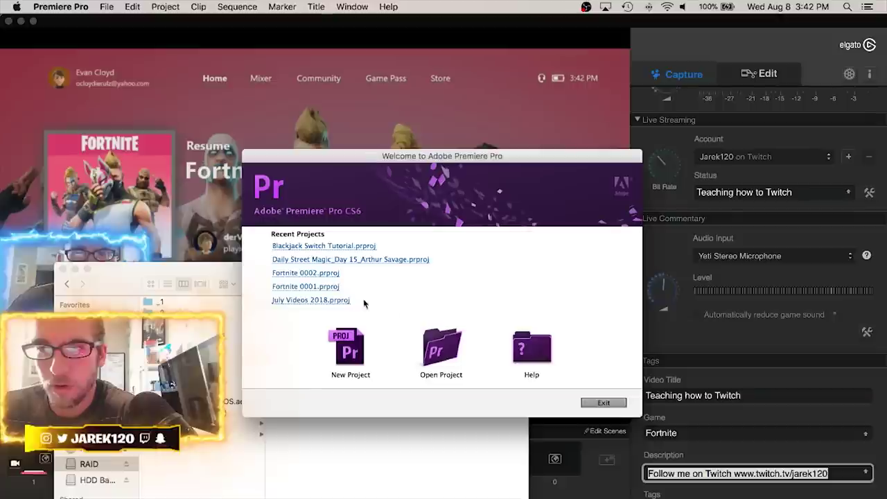
click(356, 354)
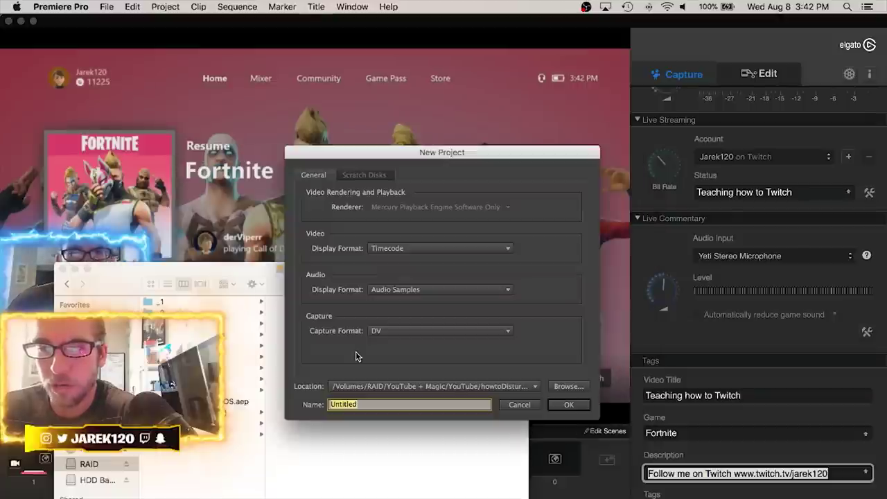
click(566, 406)
click(543, 302)
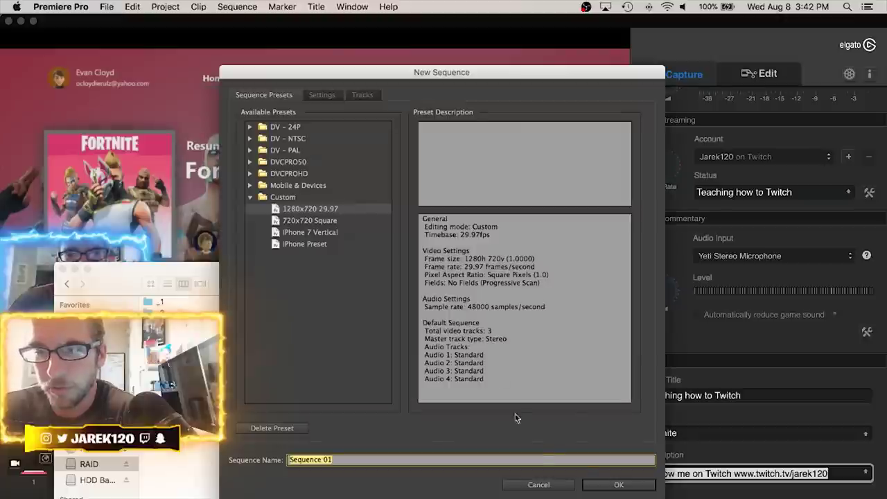
click(620, 484)
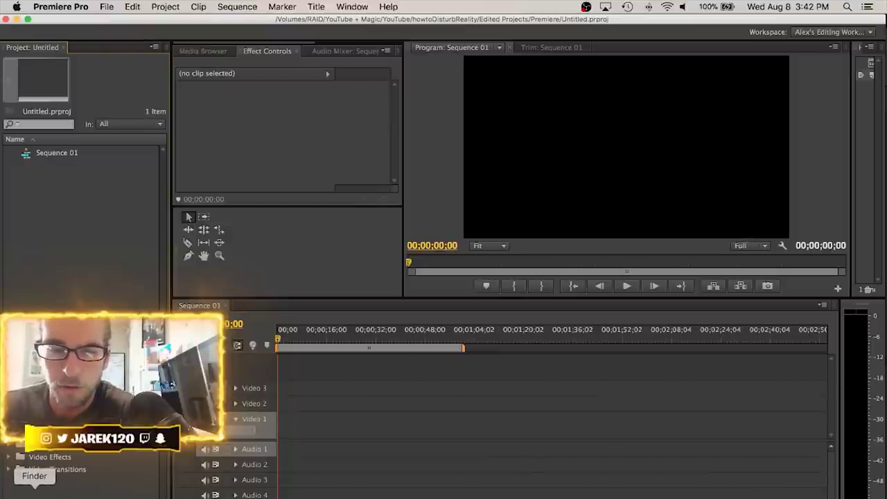
Switch to Finder and look through the Teaching how to Twitch folders in the Game Capture HD Library
click(35, 492)
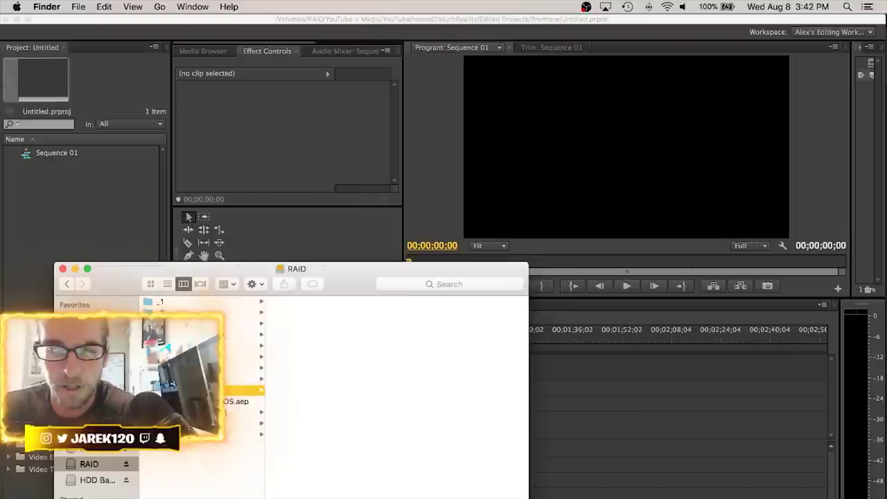
click(466, 458)
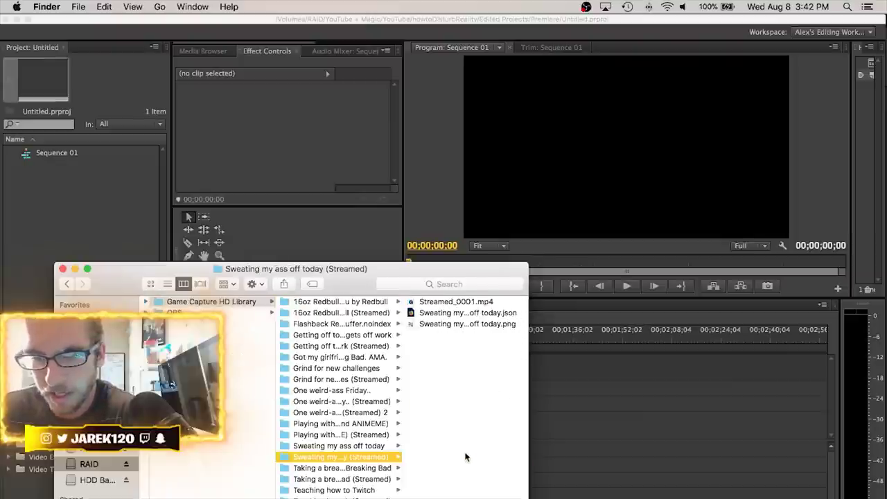
click(355, 490)
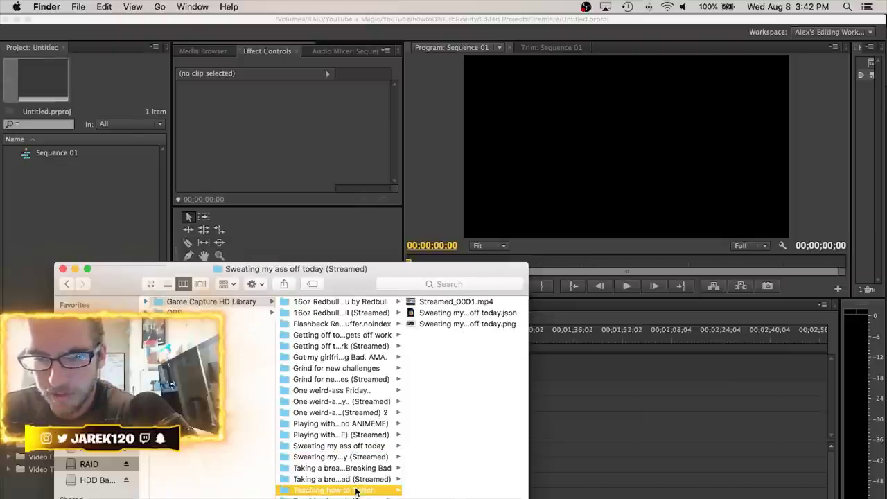
drag(400, 491, 484, 478)
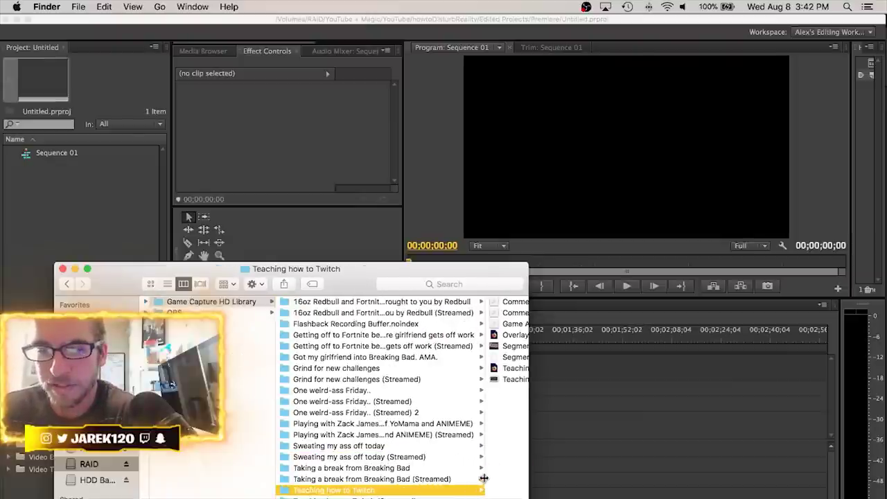
click(291, 496)
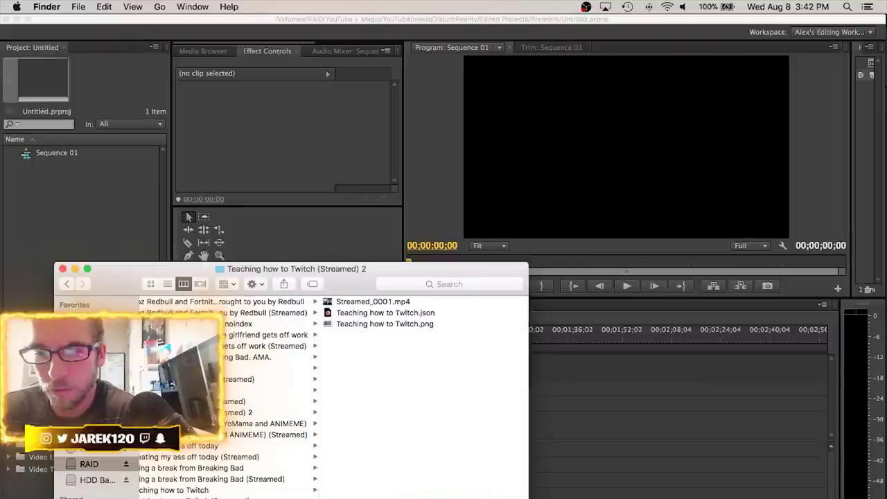
click(255, 490)
click(258, 497)
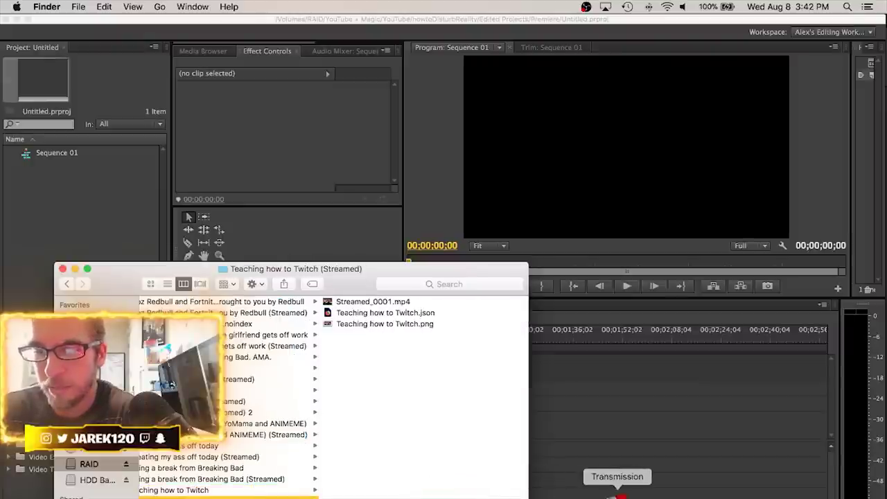
Switch to Game Capture HD to check the stream status and video title, and return to Premiere Pro
click(687, 493)
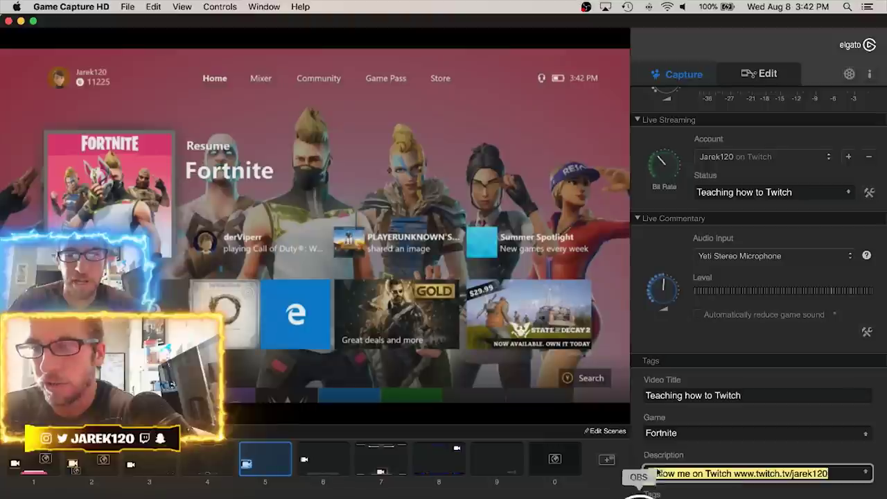
click(780, 193)
drag(769, 393, 582, 409)
click(217, 490)
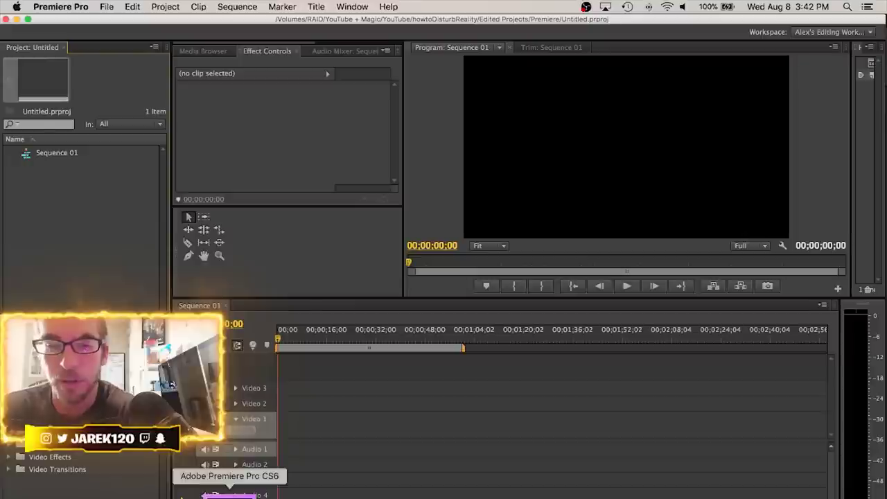
Preview Streamed_0001.mp4 from the Teaching how to Twitch (Streamed) folder in Finder
click(35, 496)
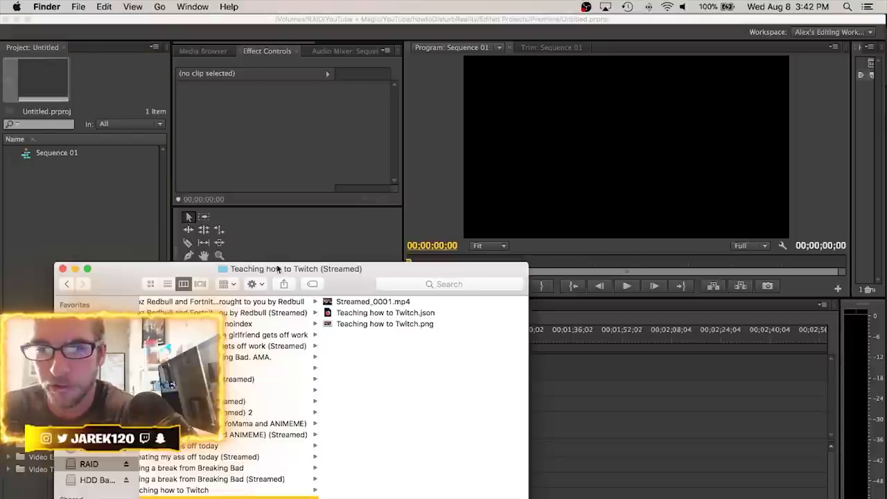
drag(353, 277, 500, 220)
scroll(416, 371, left, 5)
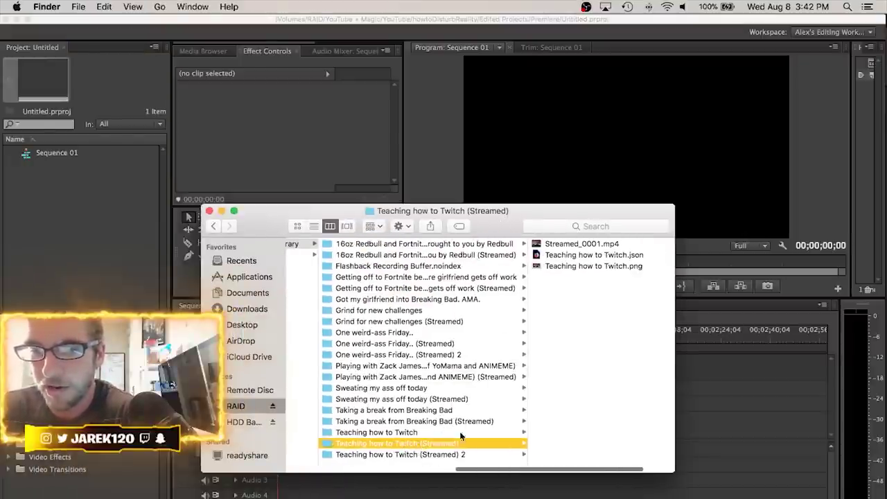
click(581, 245)
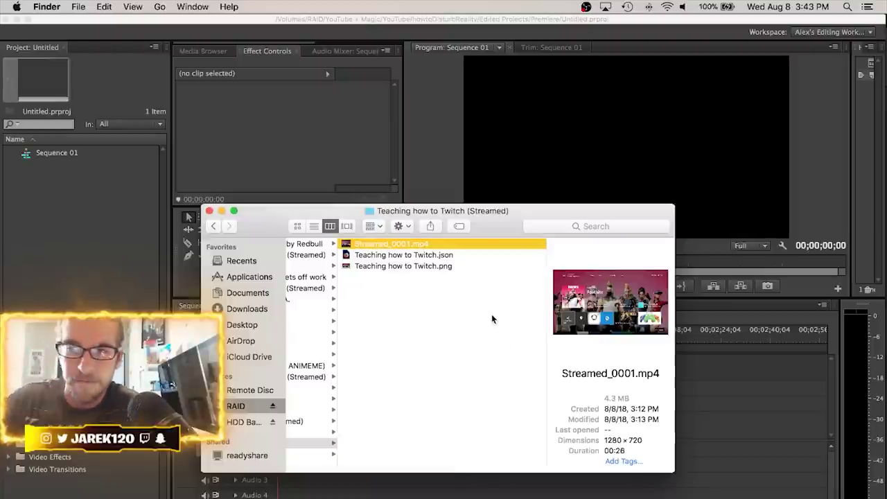
key(space)
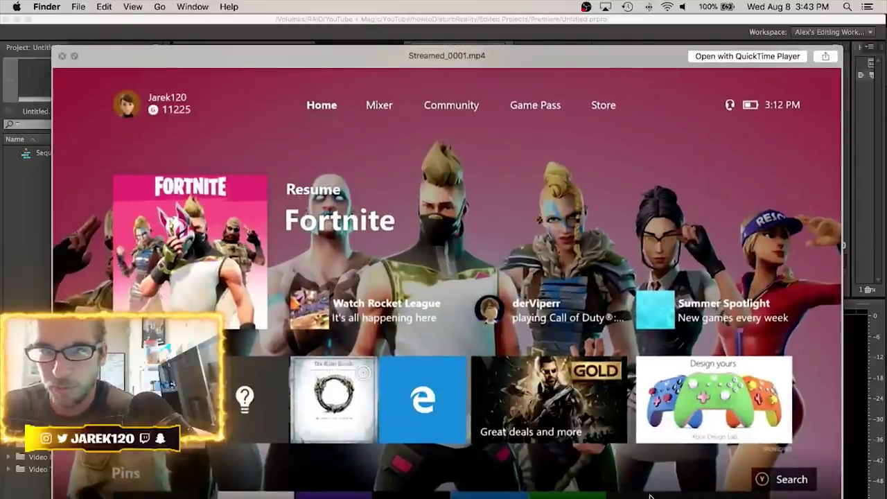
key(space)
Preview Streamed_0001.mp4 from the Teaching how to Twitch (Streamed) 2 folder
scroll(458, 361, left, 5)
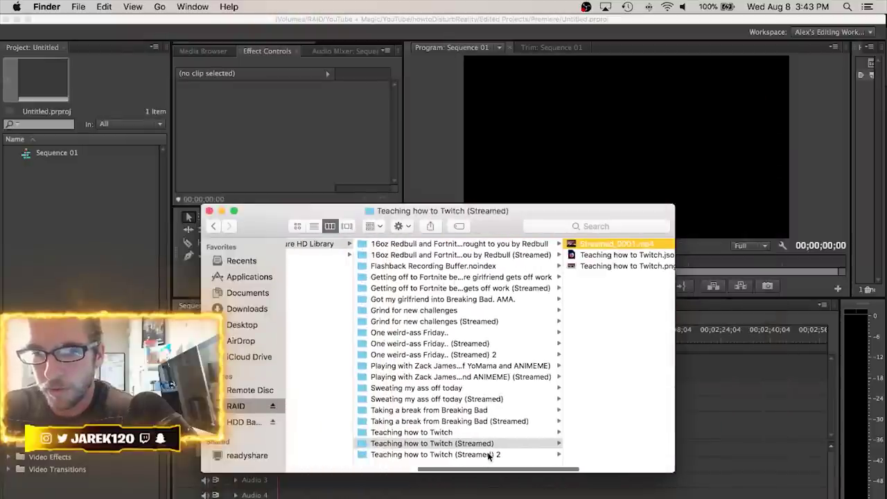
click(488, 455)
click(509, 245)
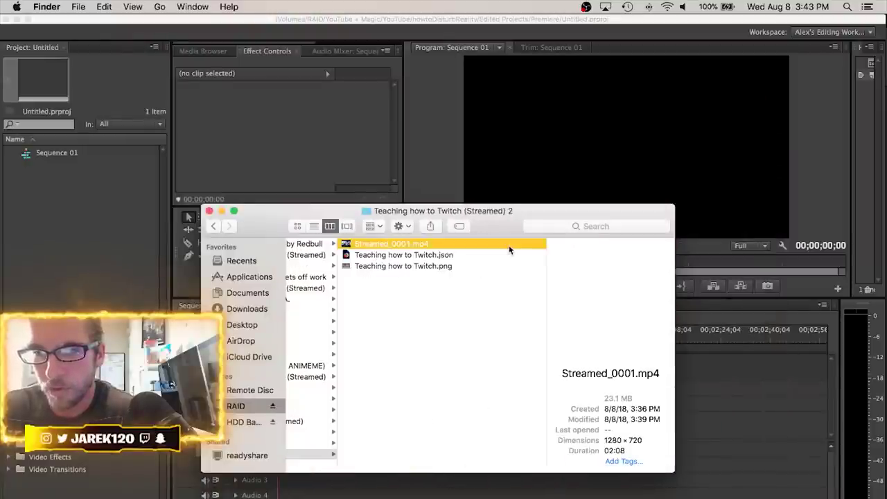
key(space)
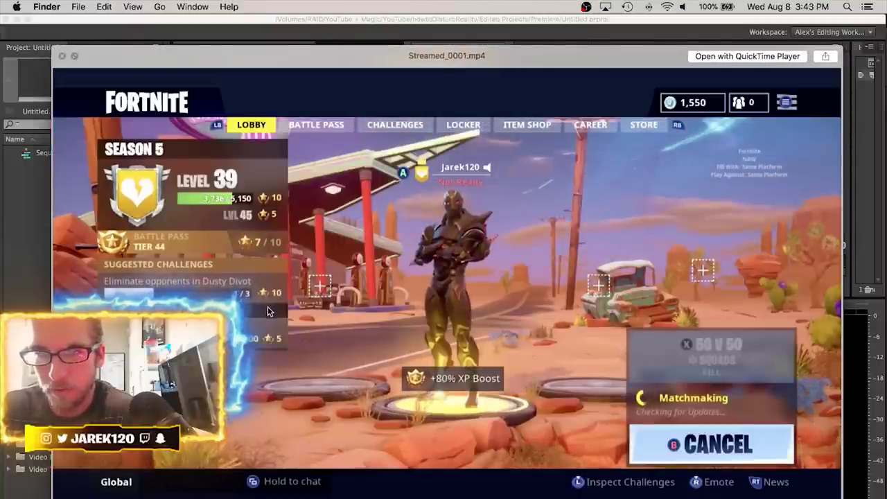
key(space)
Preview Segment_0004.mp4 from the Teaching how to Twitch folder
scroll(399, 361, left, 5)
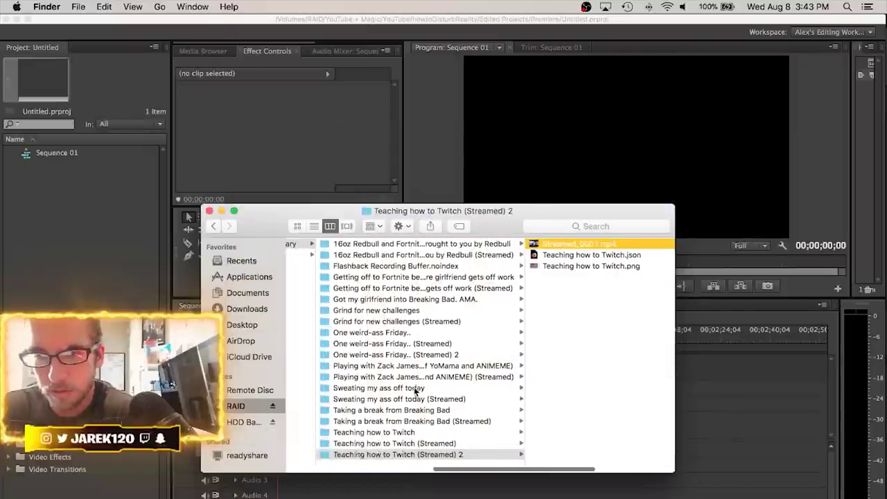
click(441, 430)
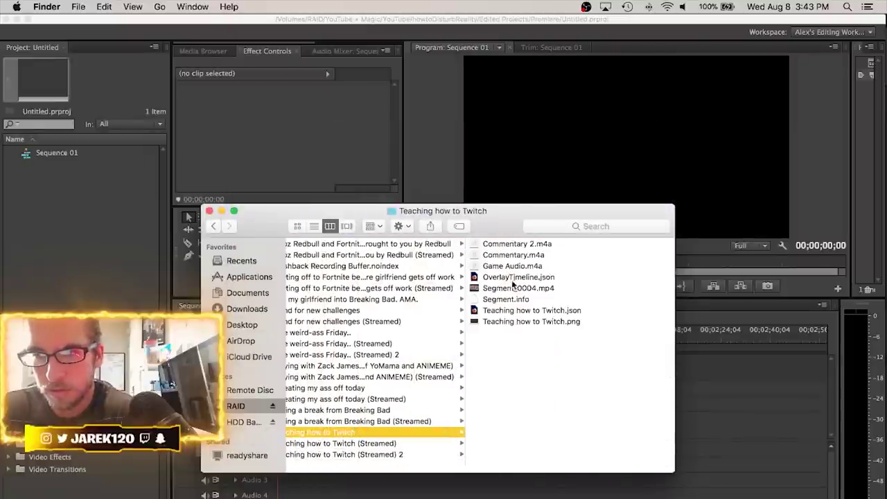
click(511, 285)
key(space)
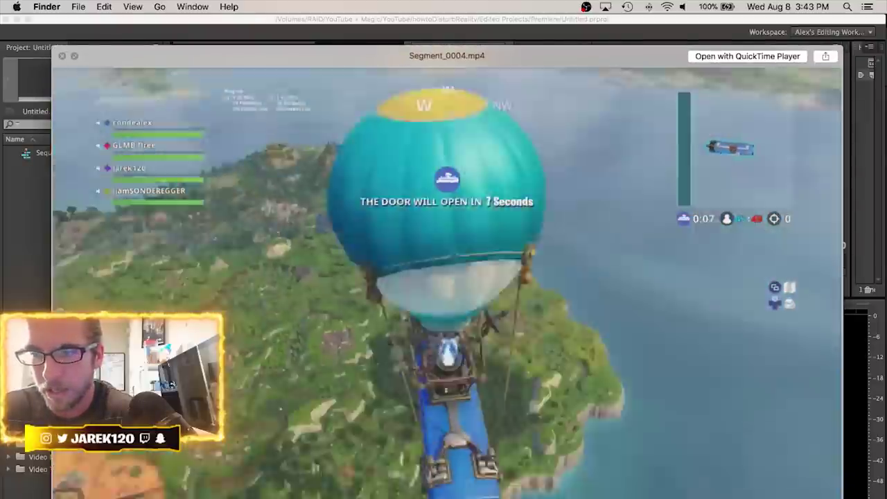
key(space)
Compare the contents of the Teaching how to Twitch and Teaching how to Twitch (Streamed) 2 folders
scroll(372, 349, left, 3)
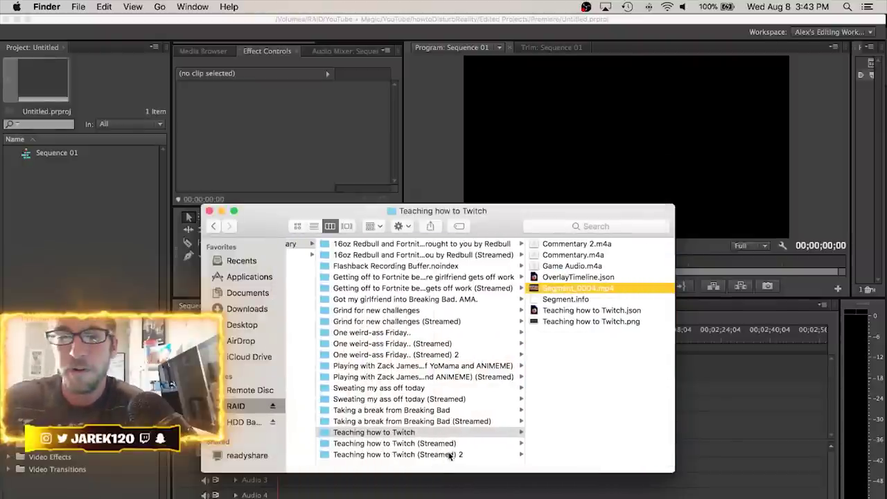
click(448, 455)
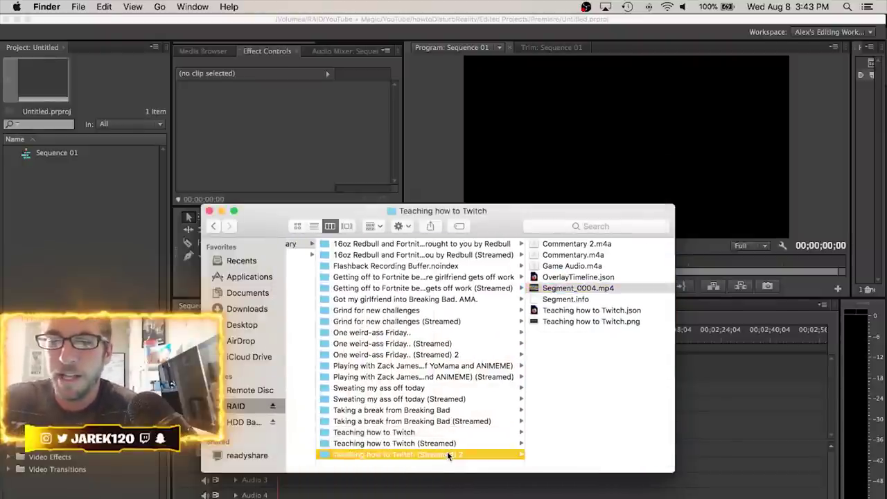
click(360, 432)
click(372, 455)
click(360, 433)
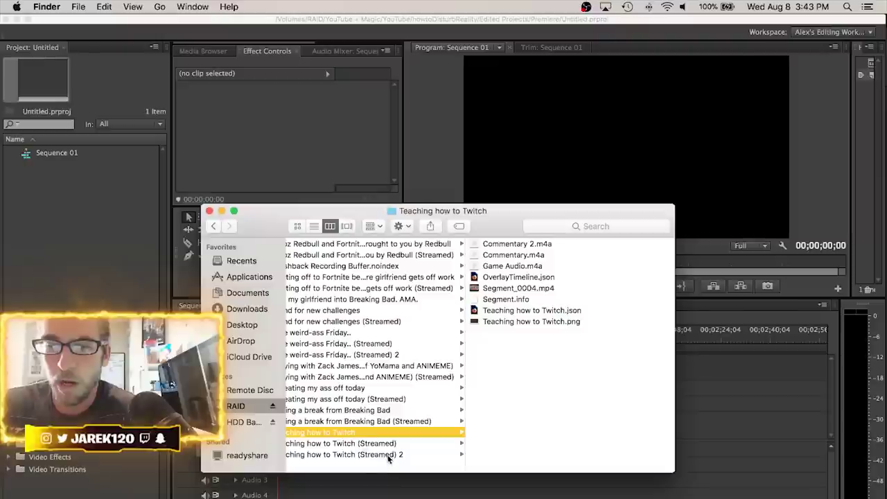
click(387, 454)
click(350, 433)
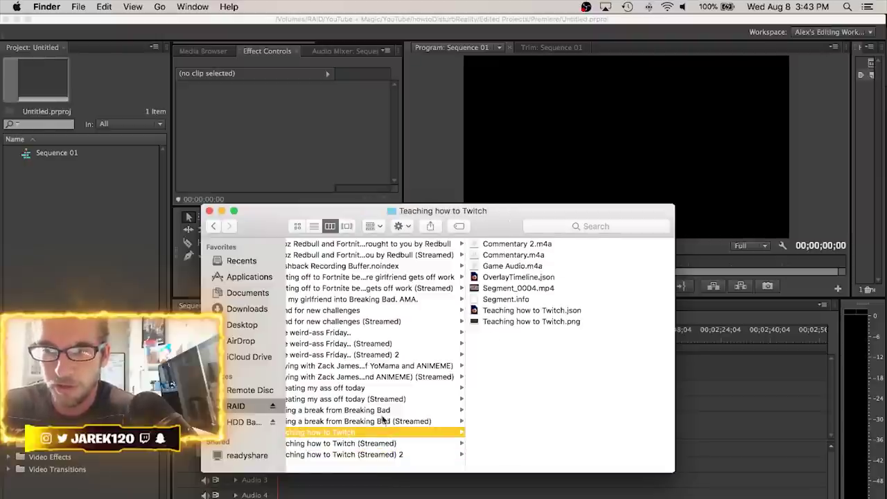
Check the details of Game Audio.m4a, Commentary.m4a and Commentary 2.m4a in the Teaching how to Twitch folder
click(512, 266)
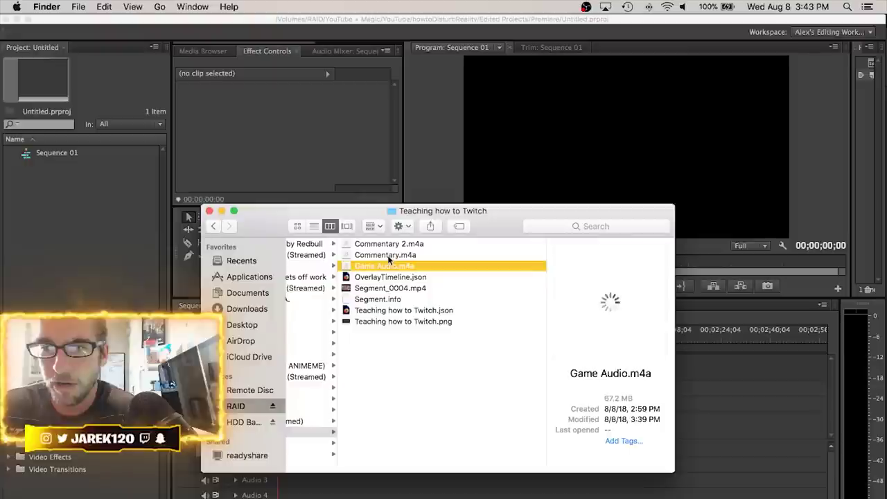
click(378, 255)
click(383, 248)
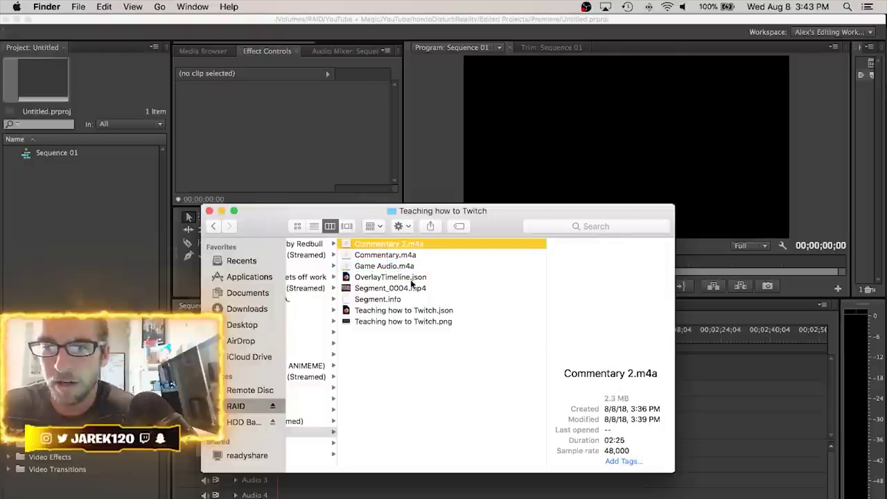
Rename the video in the Teaching how to Twitch (Streamed) 2 folder to Streamed_0001.mov, accepting the .mov extension
scroll(416, 277, left, 3)
scroll(473, 272, left, 3)
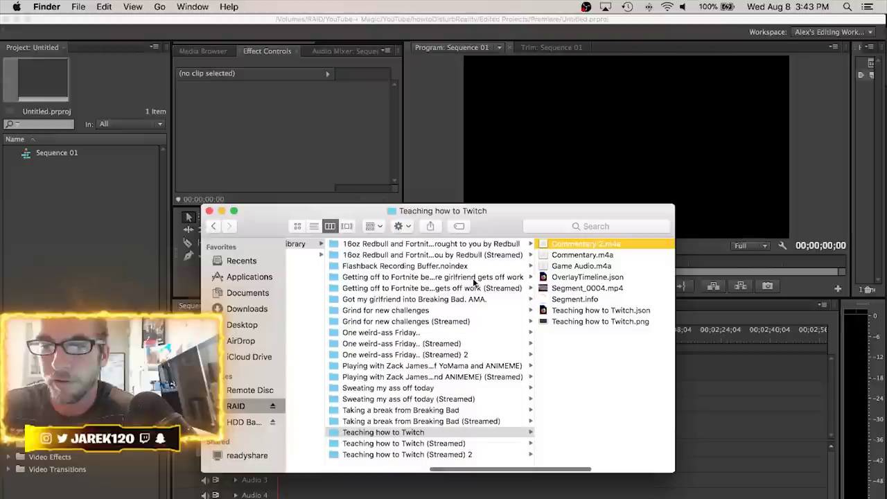
click(435, 454)
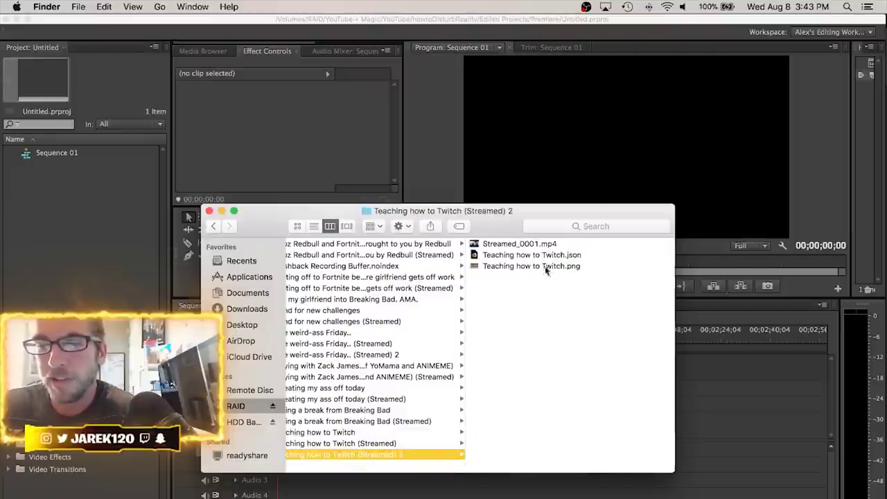
click(502, 247)
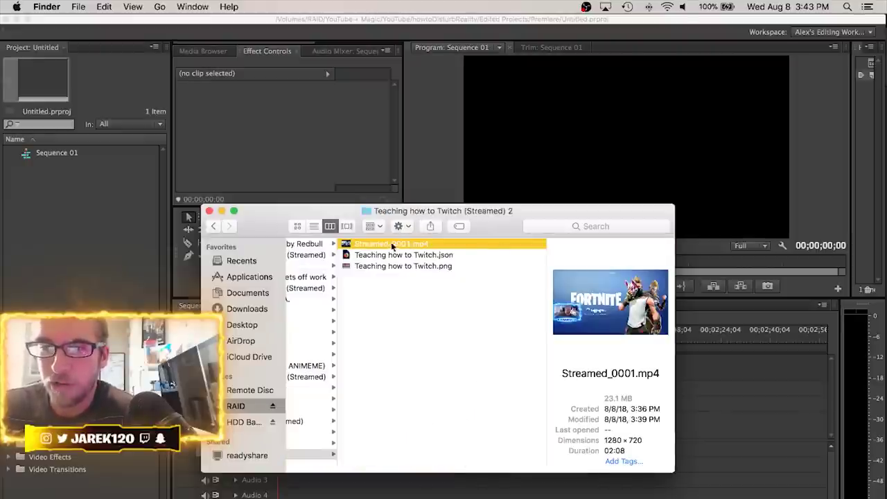
key(Return)
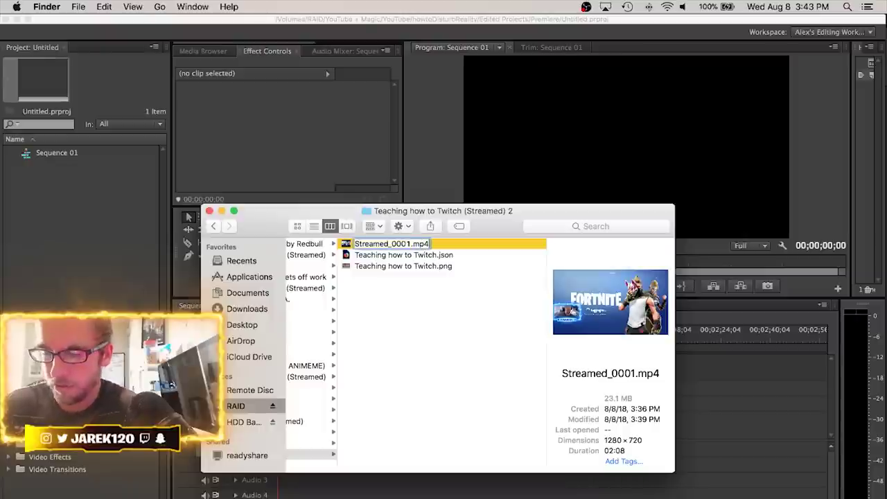
text(ov)
key(Return)
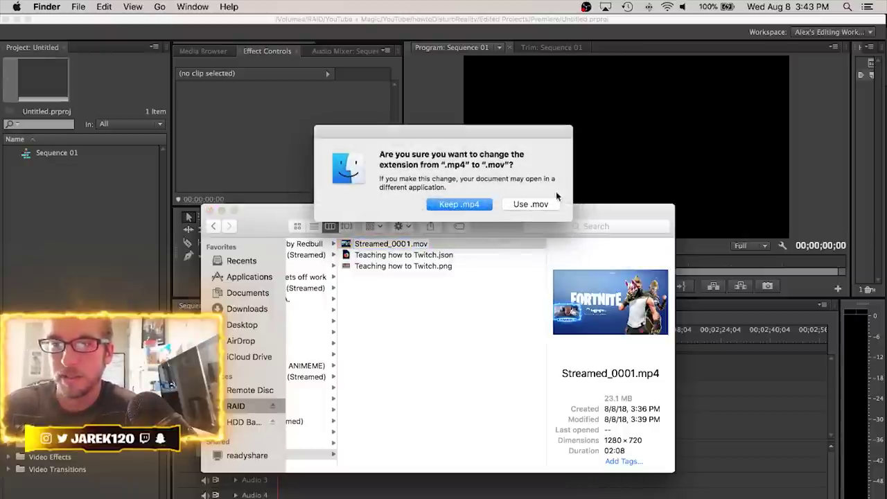
click(531, 204)
Rename the video in the Teaching how to Twitch folder to Segment_0004.mov, accepting the .mov extension
scroll(335, 455, left, 5)
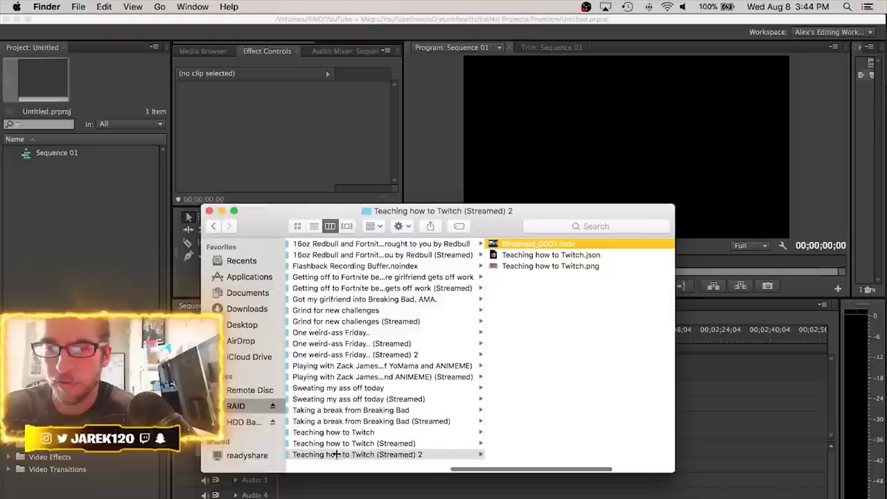
click(374, 433)
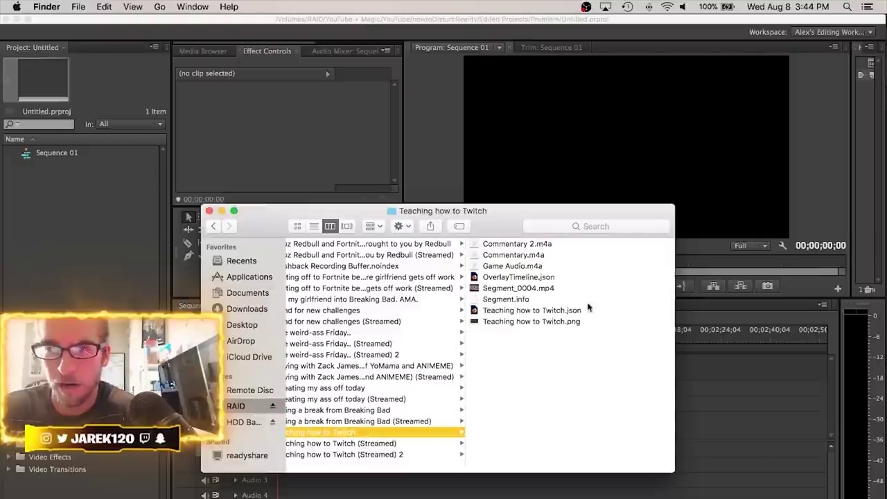
click(522, 289)
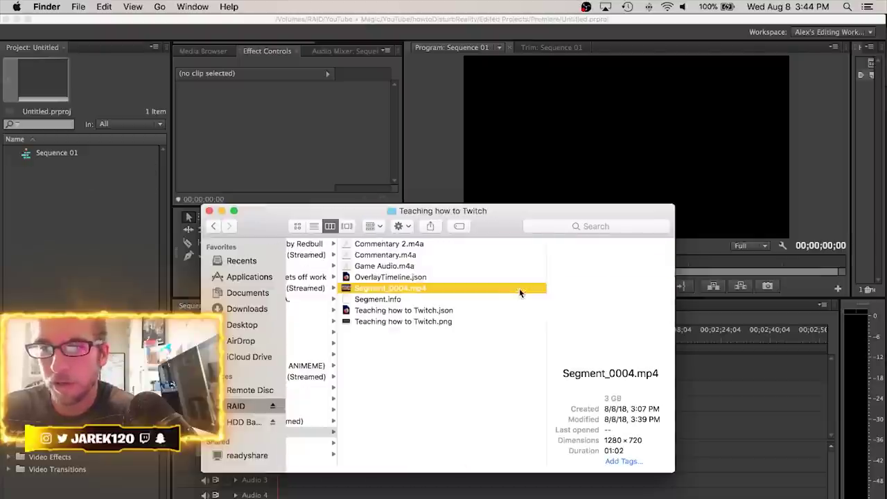
double_click(413, 288)
text(mov)
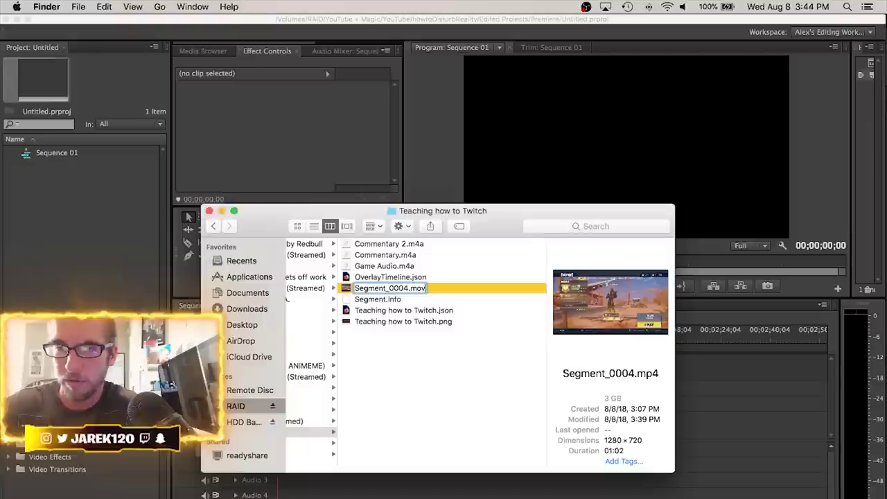
key(Return)
click(520, 205)
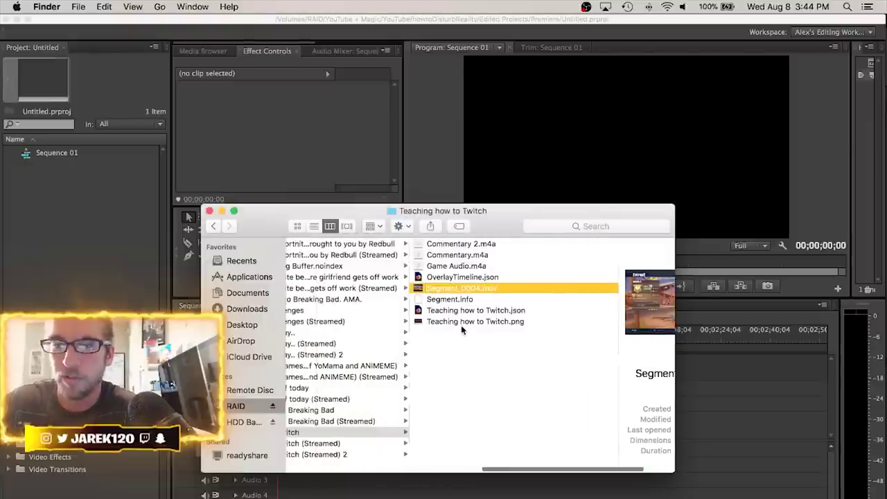
Import Segment_0004.mov, Game Audio.m4a, Commentary.m4a and Commentary 2.m4a together into the Premiere Pro project
super+click(457, 266)
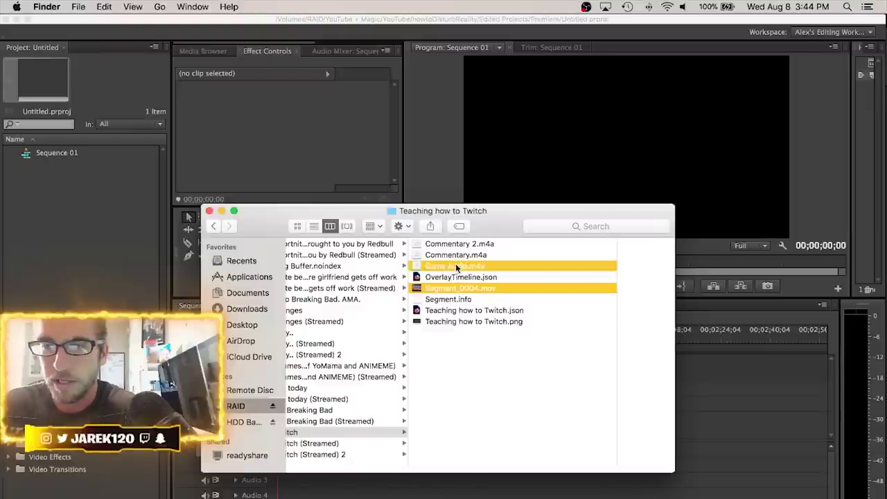
super+click(456, 255)
super+click(461, 243)
drag(461, 243, 78, 233)
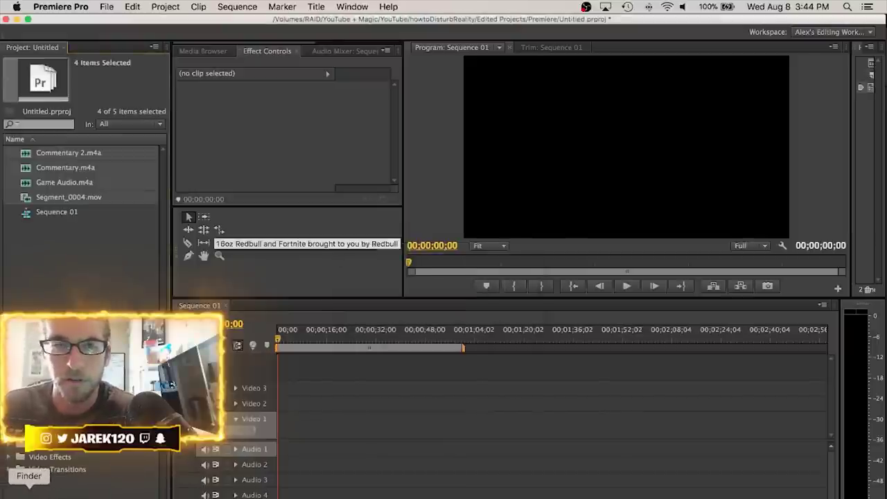
Switch to Finder and import Streamed_0001.mov from Teaching how to Twitch (Streamed) 2 into the Premiere Pro project
click(29, 493)
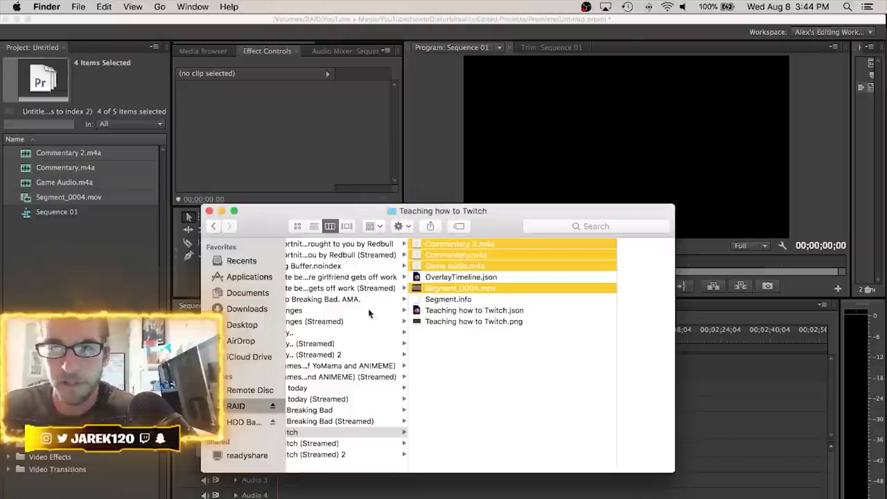
click(378, 455)
click(514, 243)
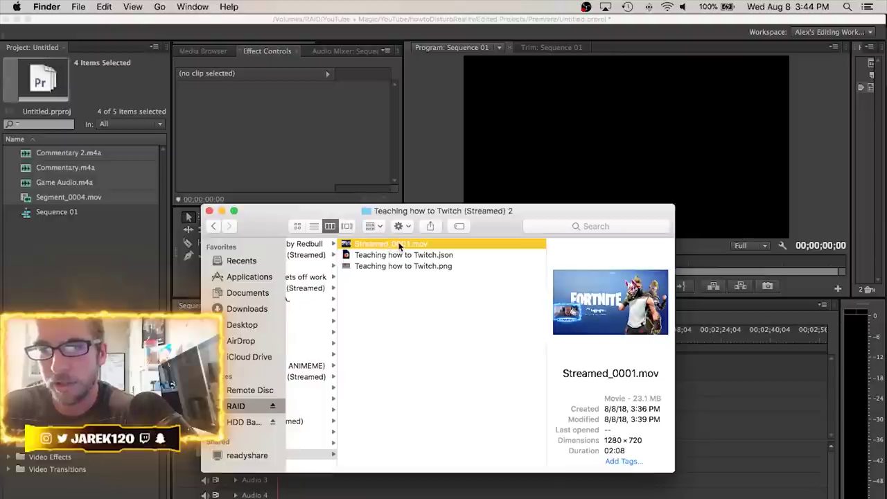
drag(397, 244, 104, 263)
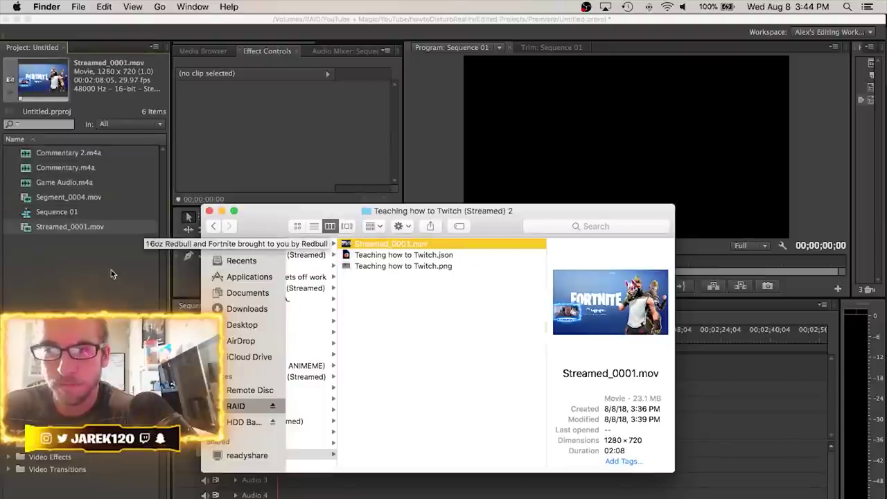
Import Twitch Overlay.png from the YouTube + Magic folder on the RAID drive into the Premiere Pro project
scroll(499, 412, left, 5)
scroll(499, 415, left, 3)
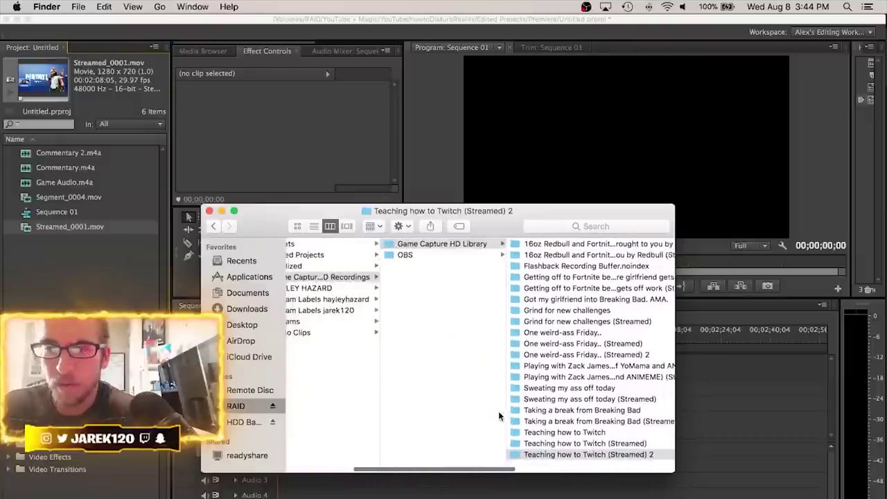
scroll(499, 415, right, 3)
scroll(499, 414, left, 5)
scroll(498, 411, left, 3)
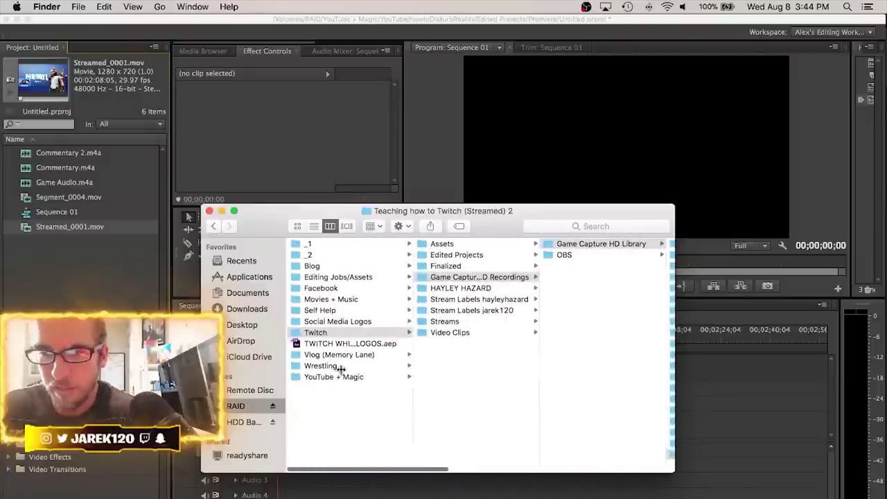
click(346, 376)
click(465, 278)
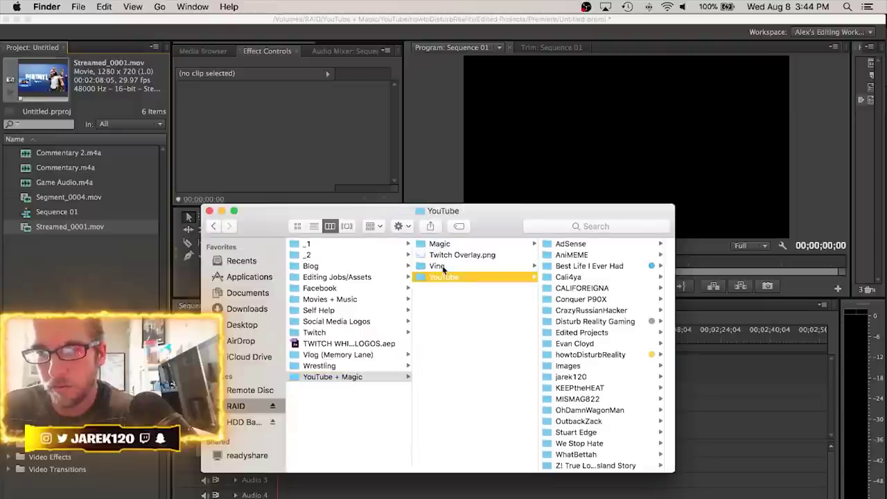
click(443, 266)
click(450, 255)
drag(450, 255, 81, 279)
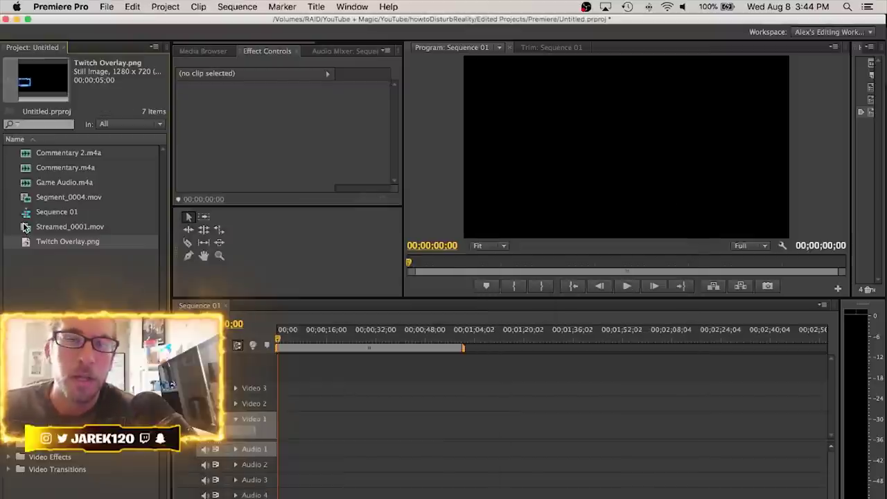
Open Segment_0004.mov in the source monitor and place the clip at the start of Video 1 and Audio 1 in Sequence 01
click(26, 227)
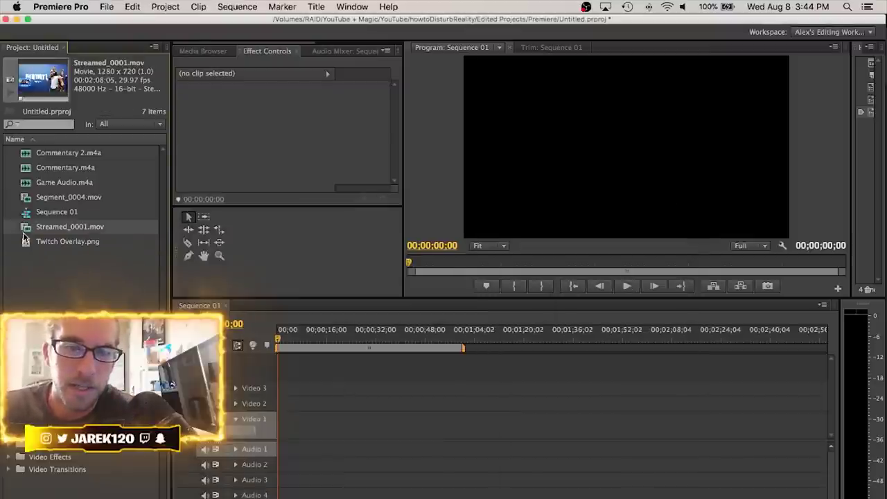
click(25, 198)
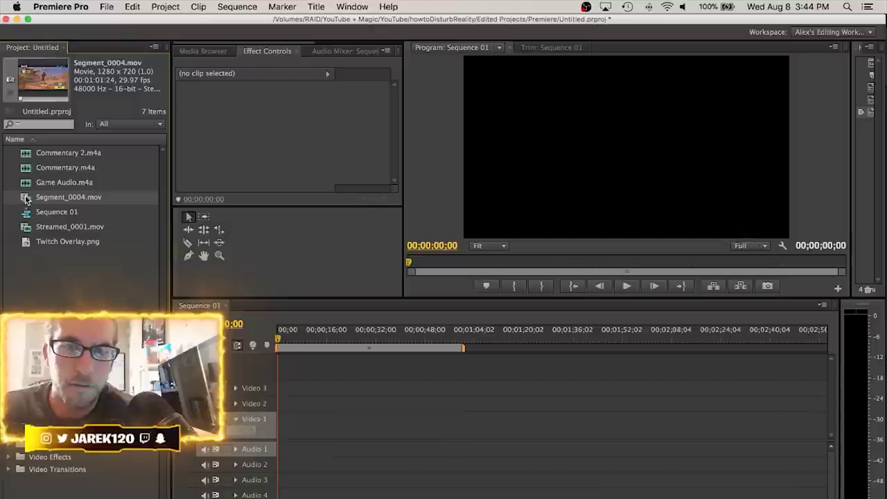
double_click(25, 199)
drag(236, 172, 196, 176)
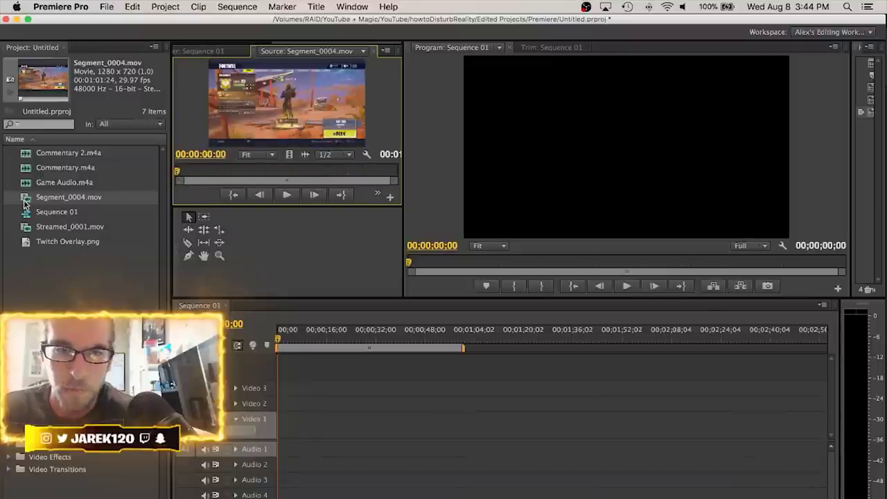
drag(28, 202, 273, 425)
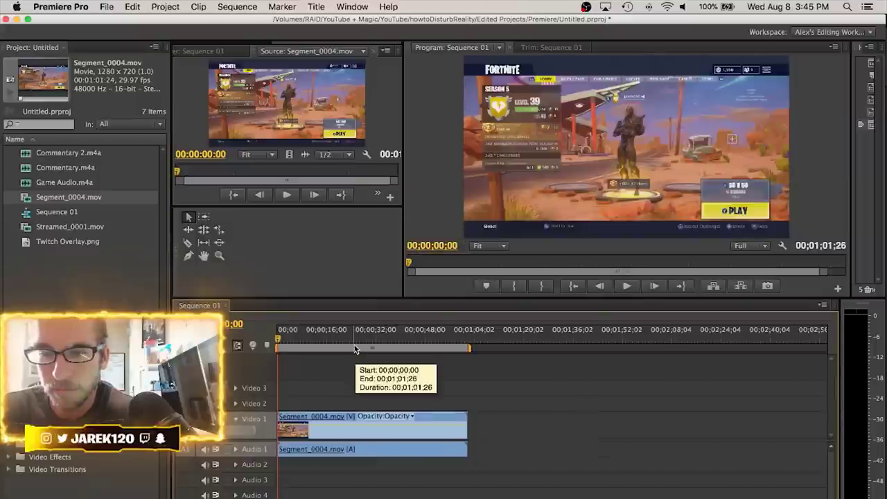
Place Streamed_0001.mov at the start of Video 2 and Audio 2 in Sequence 01
drag(291, 338, 242, 344)
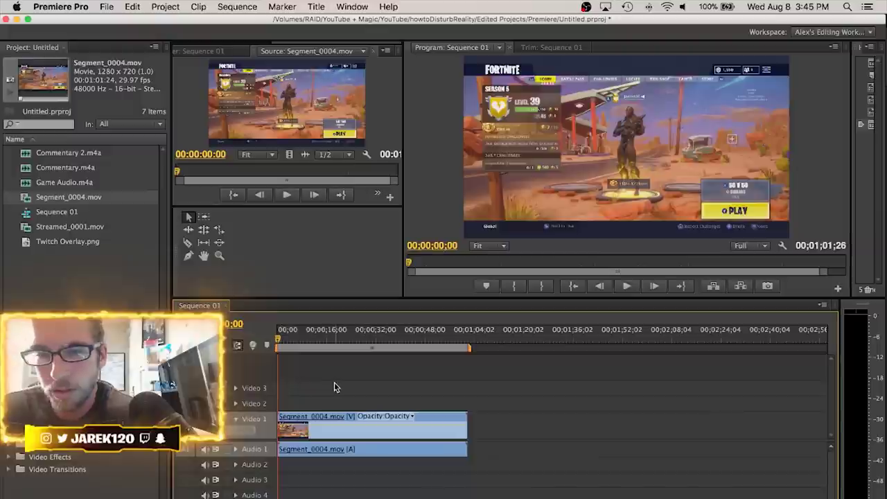
click(33, 229)
drag(334, 351, 280, 404)
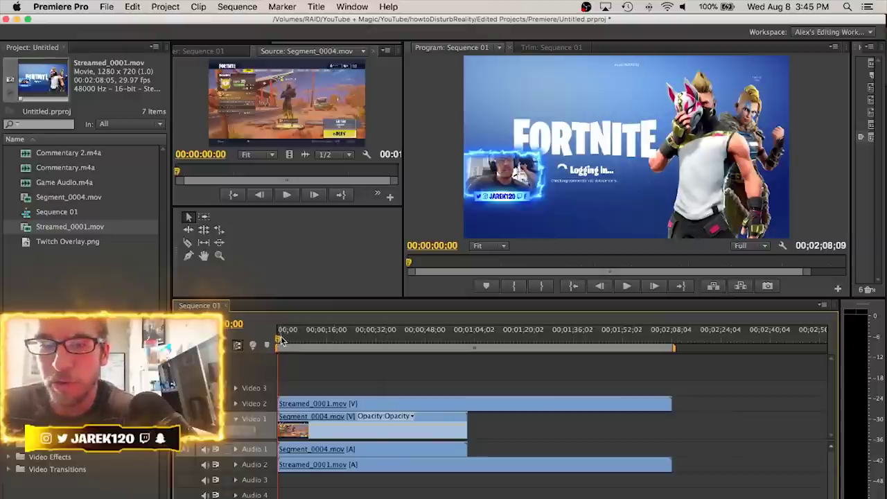
click(654, 492)
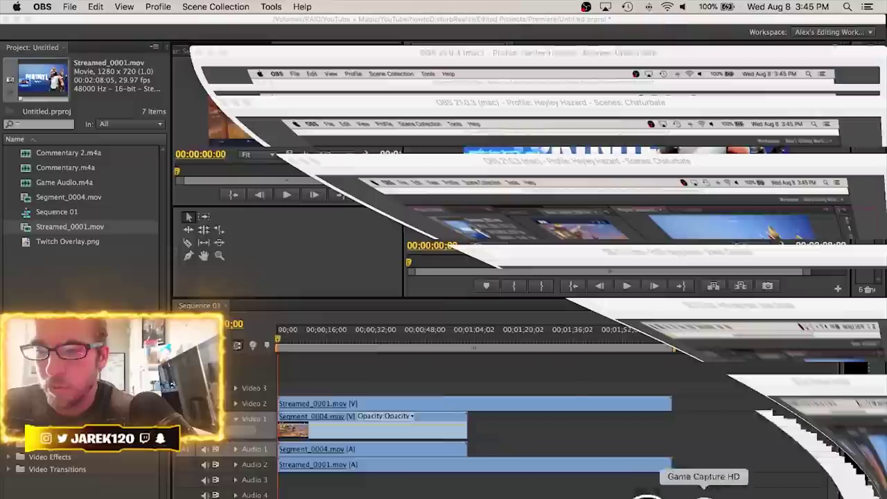
click(696, 492)
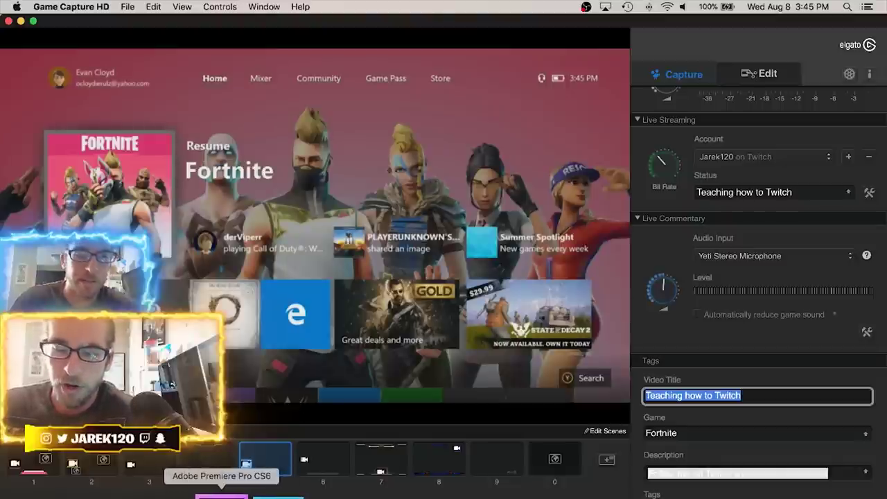
click(208, 495)
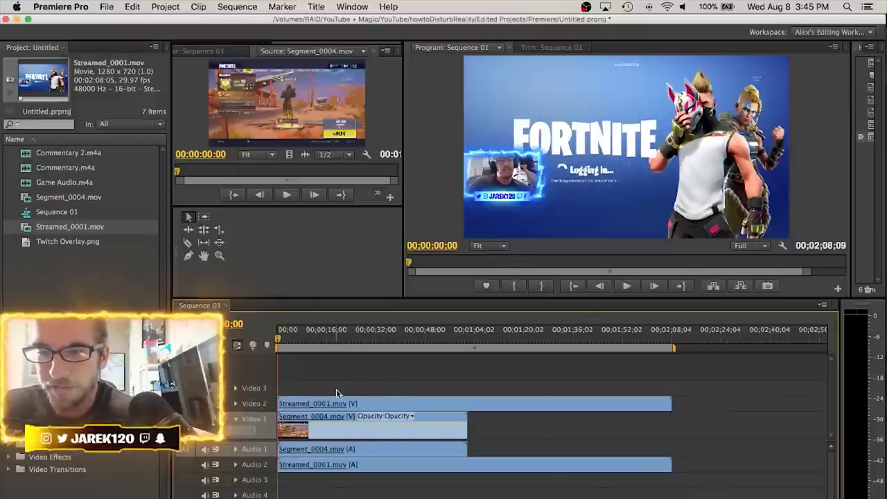
Expand the Video 2, Audio 1 and Audio 2 tracks in Sequence 01
click(236, 404)
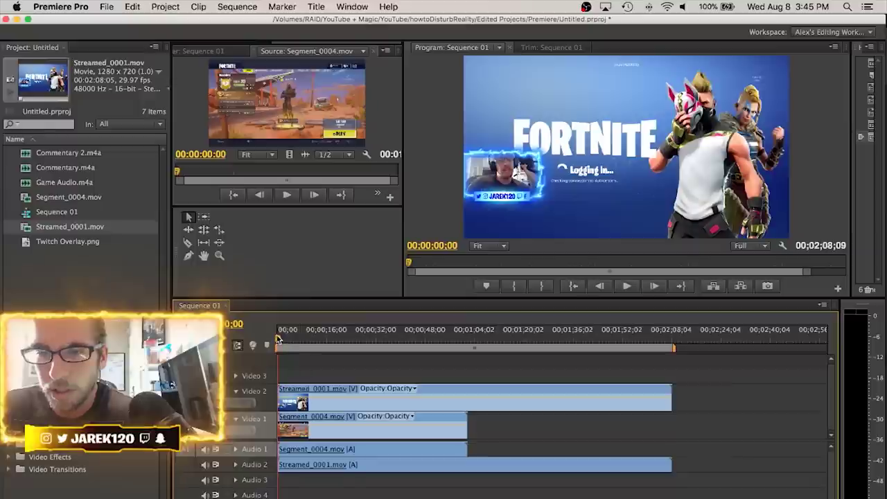
click(236, 465)
click(237, 450)
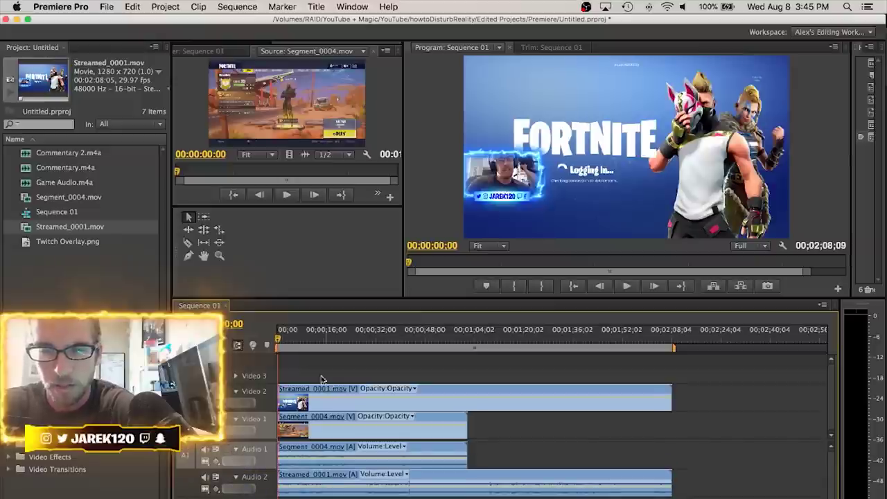
Examine the Segment_0004.mov gameplay in Sequence 01 for a sync point, ending with the playhead at 00;00;50;29
key(=)
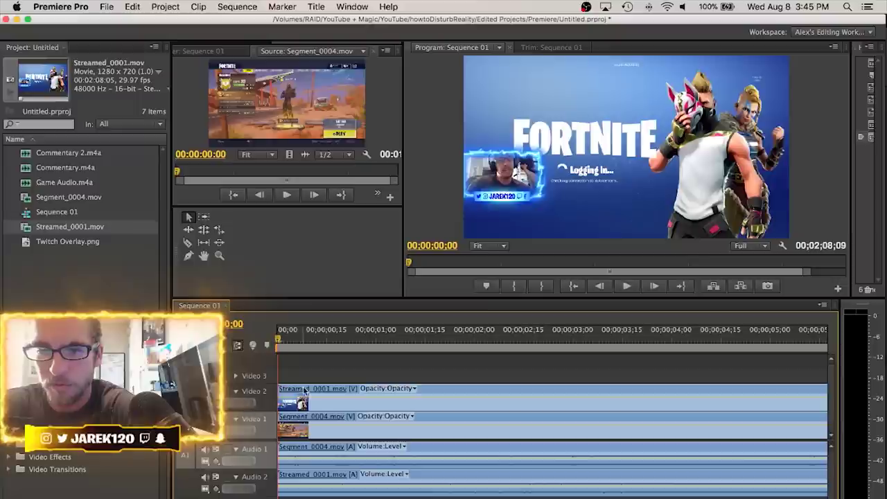
click(284, 347)
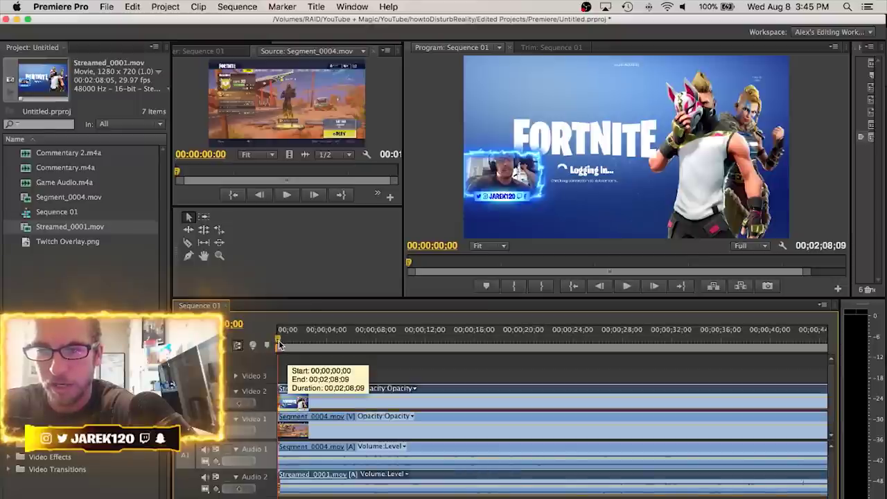
key(minus)
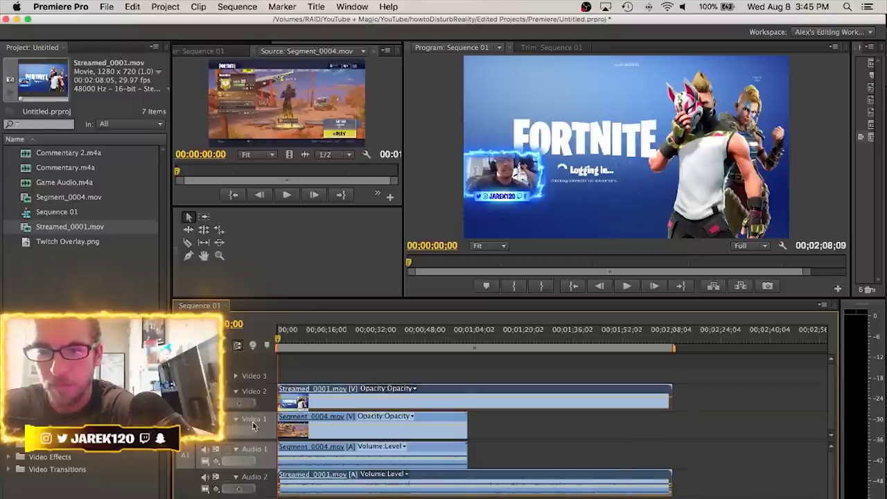
key(super+a)
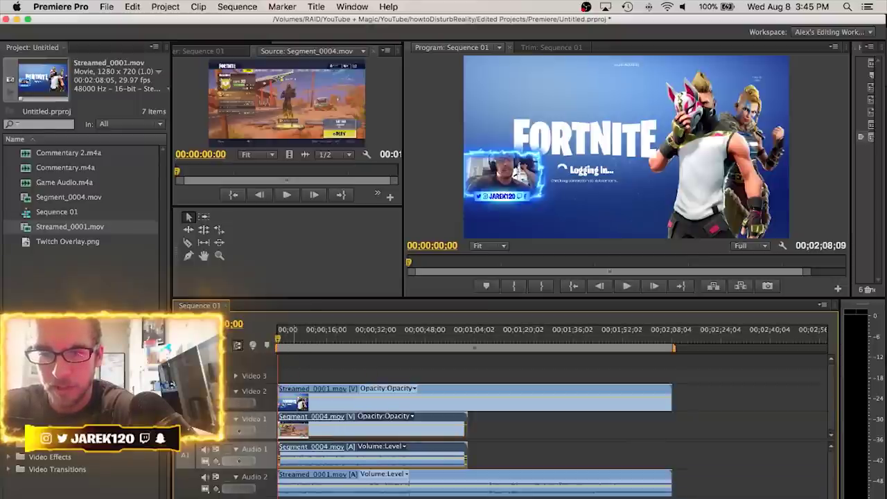
key(equal)
drag(280, 345, 560, 342)
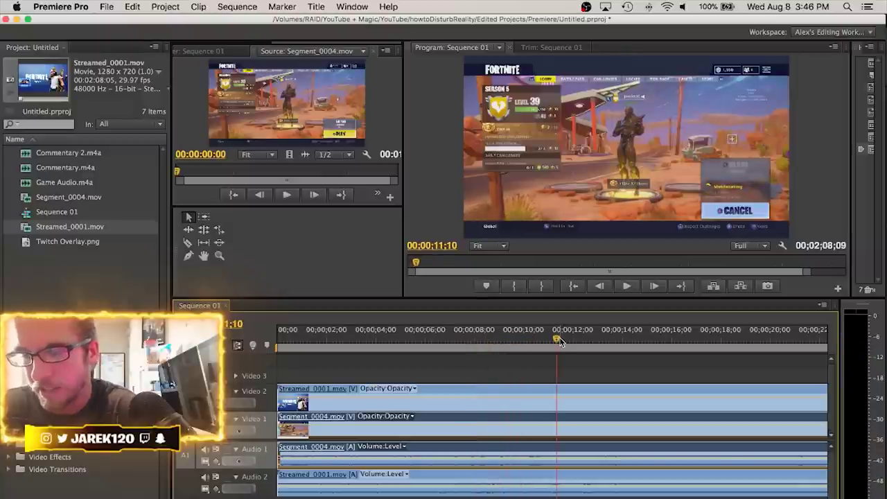
key(minus)
drag(433, 349, 682, 339)
key(minus)
key(minus)
mouse_move(559, 339)
mouse_down()
mouse_move(626, 338)
mouse_move(405, 336)
mouse_move(554, 337)
mouse_up()
key(equal)
key(equal)
key(equal)
key(minus)
key(equal)
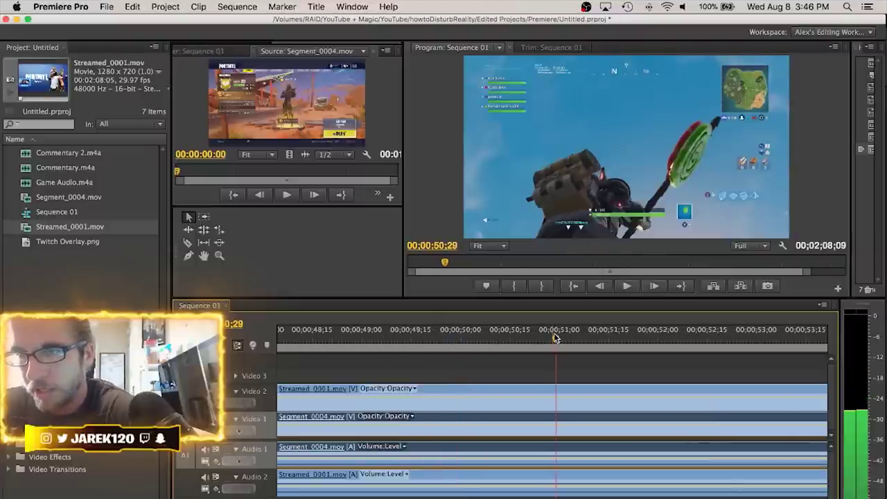
Split Segment_0004.mov at 00;00;50;29 and delete the portion before the cut
key(c)
click(557, 424)
key(v)
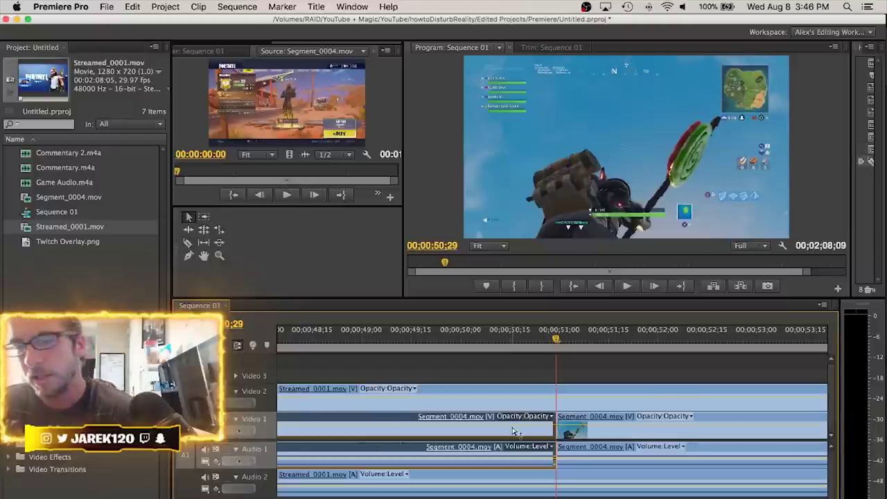
key(Delete)
key(minus)
key(minus)
key(minus)
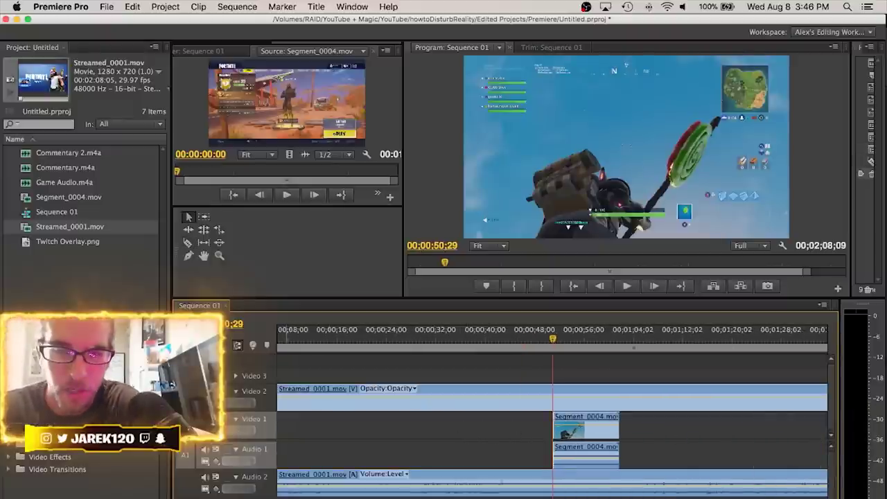
Show the Video 2 track and move the playhead through Streamed_0001.mov to 00;01;45;18
click(205, 391)
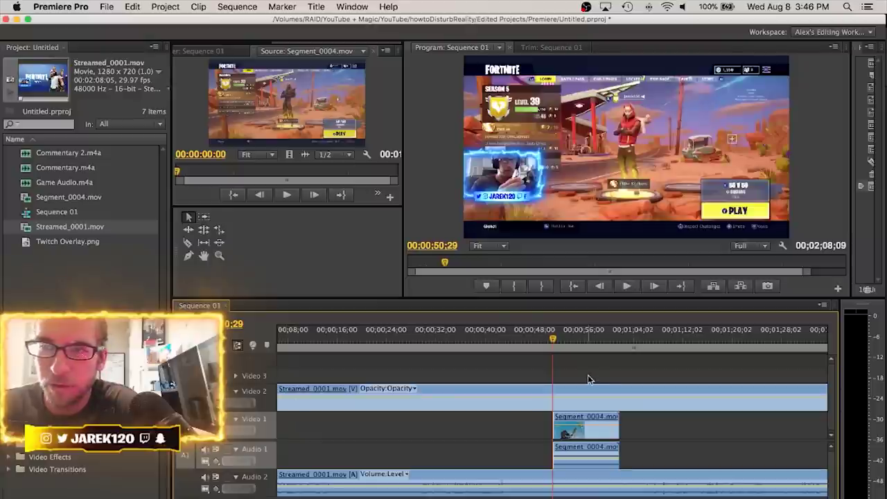
key(minus)
key(minus)
drag(350, 334, 436, 336)
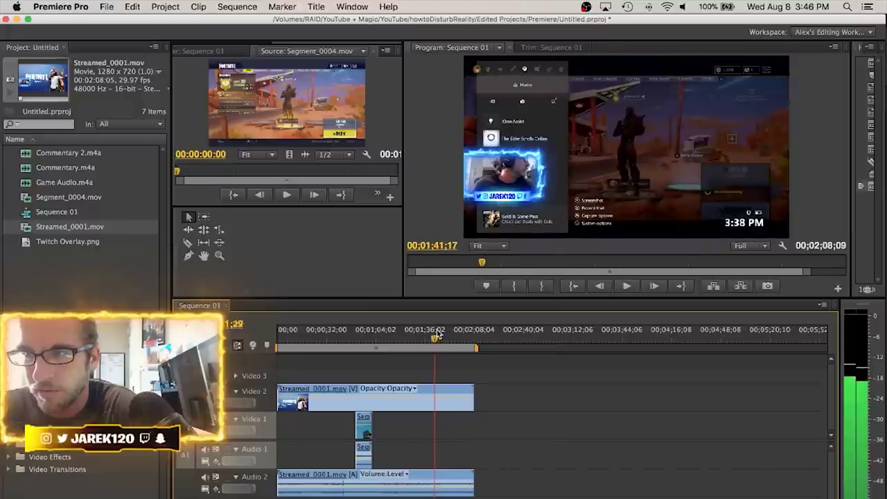
key(=)
key(=)
key(=)
drag(552, 340, 708, 330)
key(Right)
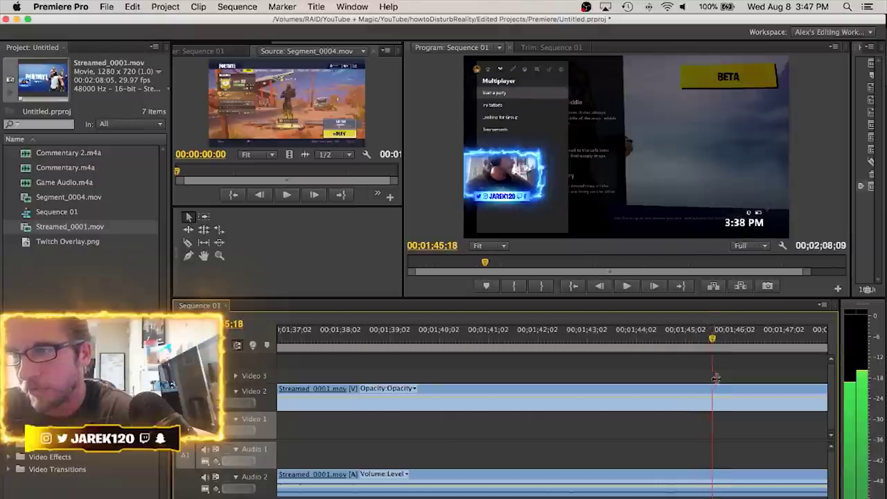
Split Streamed_0001.mov at 00;01;45;18 and delete the portion before the cut
key(super+k)
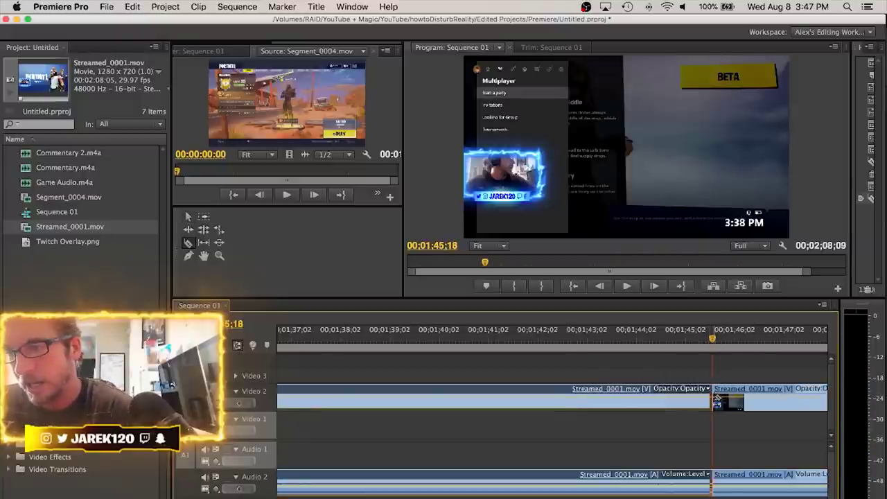
drag(690, 376, 626, 420)
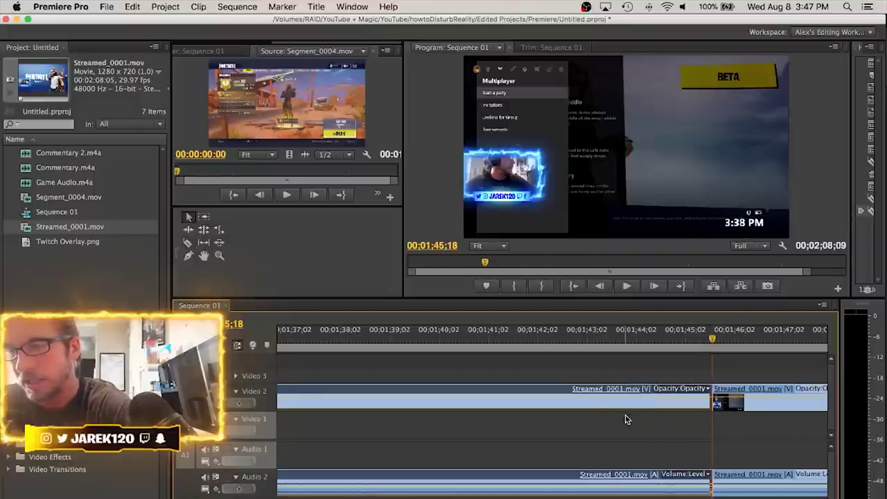
key(Delete)
key(minus)
key(minus)
key(minus)
key(minus)
key(minus)
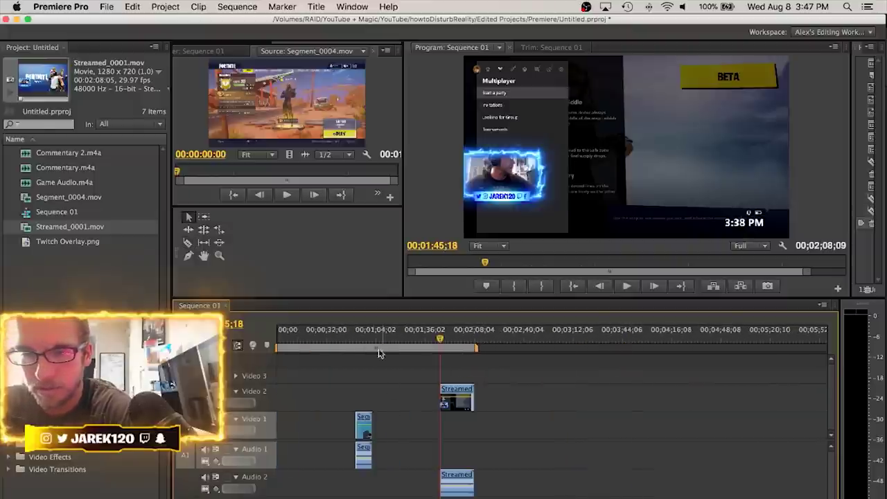
Extend the start of Segment_0004.mov back to the matching moment at about 00;00;22;00
drag(356, 426, 320, 432)
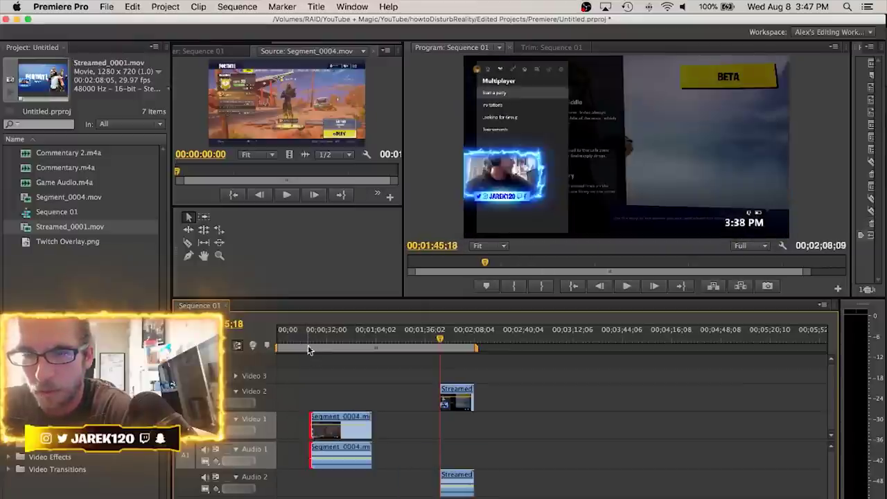
click(314, 342)
key(equal)
key(equal)
key(equal)
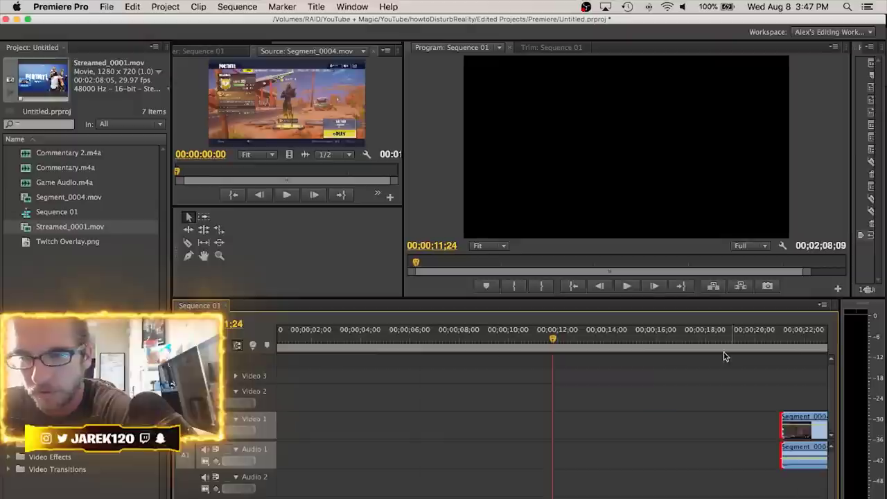
key(minus)
click(541, 338)
key(equal)
key(equal)
drag(547, 340, 579, 337)
Align the start of Streamed_0001.mov with Segment_0004.mov and play both clips to check their sync
drag(538, 426, 359, 414)
key(backslash)
key(equal)
key(equal)
click(579, 337)
scroll(584, 363, down, 3)
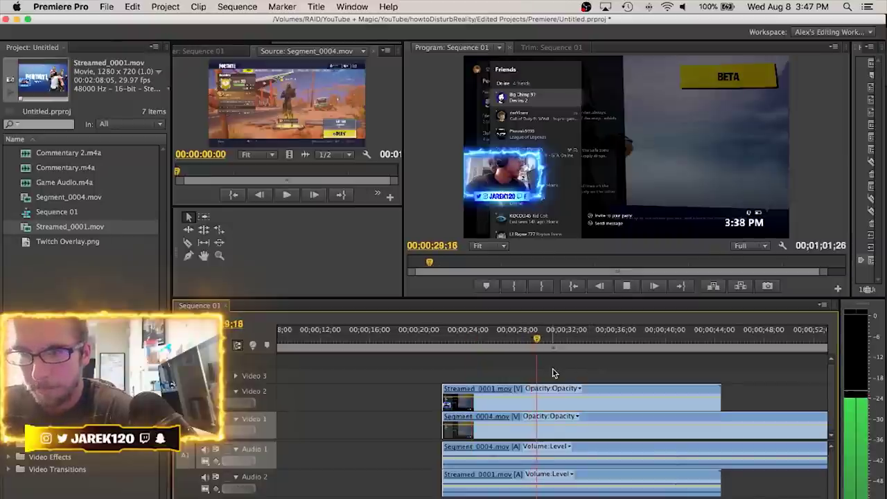
Find the Crop video effect and apply it to Streamed_0001.mov on Video 2
click(529, 409)
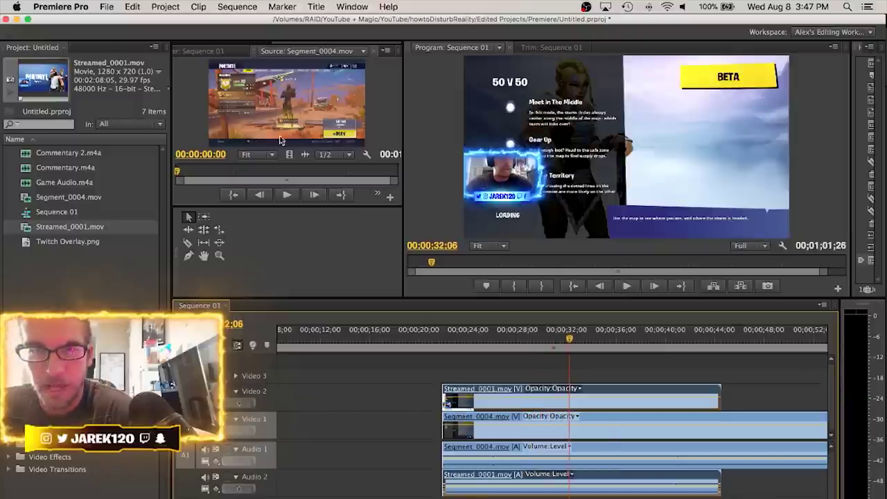
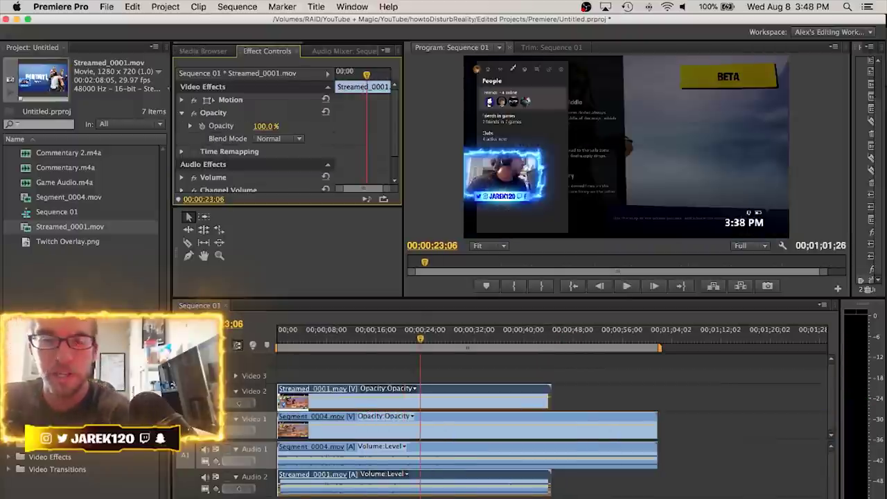
text(crop)
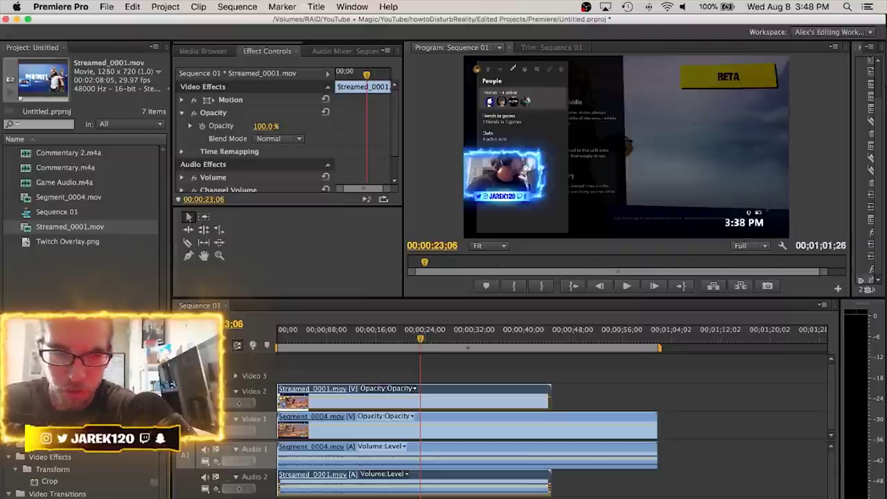
drag(50, 485, 361, 401)
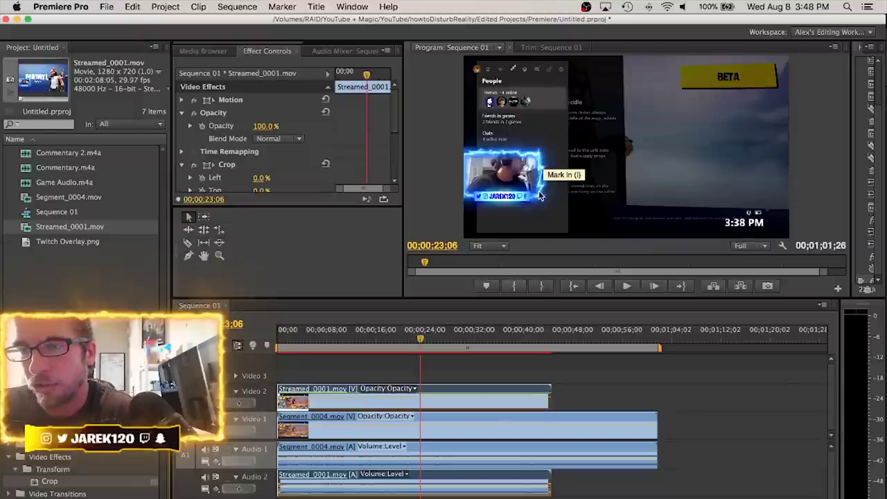
Enlarge the program preview and crop Streamed_0001.mov to the webcam with Top 53.3%, Right 76.7% and Bottom 23.1%
scroll(392, 114, down, 3)
scroll(395, 121, up, 3)
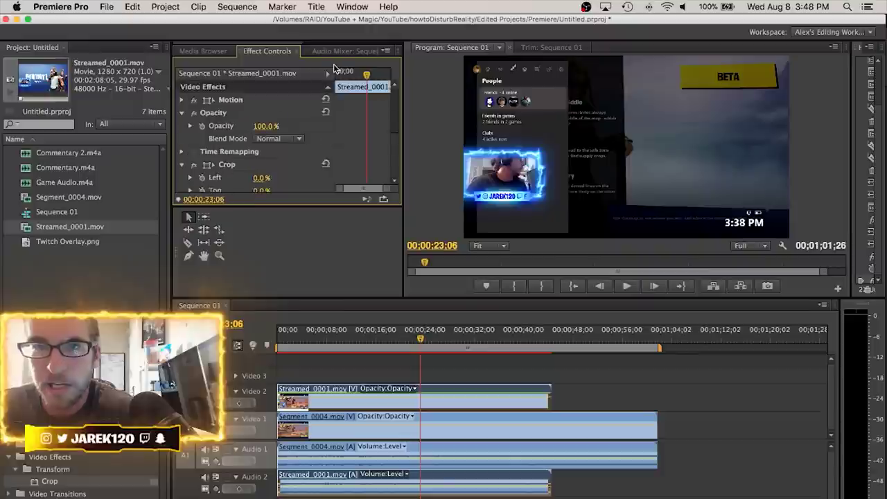
scroll(195, 164, down, 4)
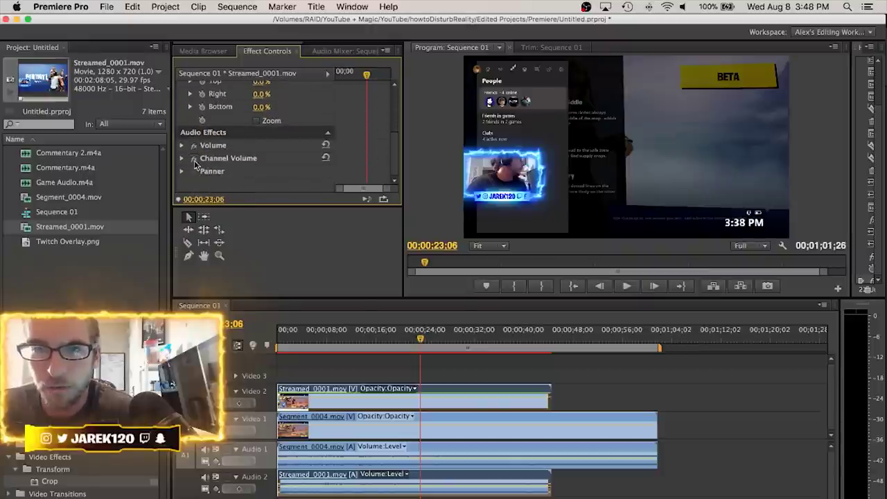
scroll(271, 162, up, 4)
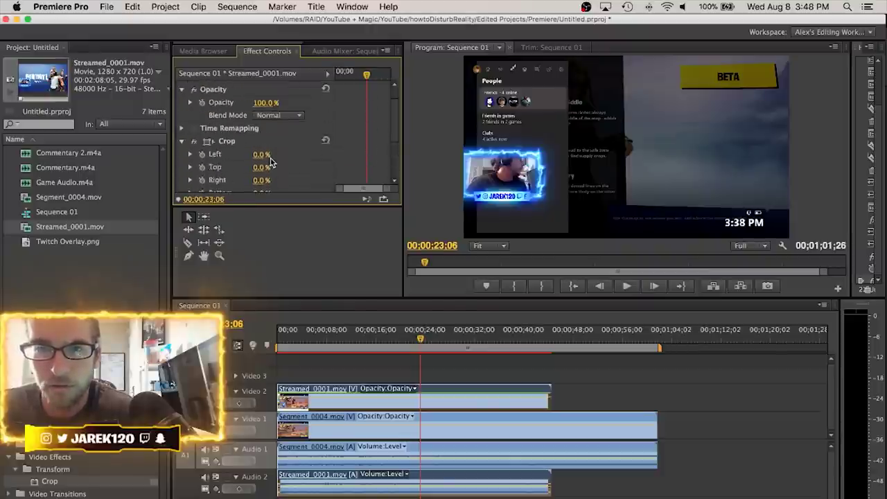
scroll(277, 154, down, 2)
drag(261, 141, 294, 141)
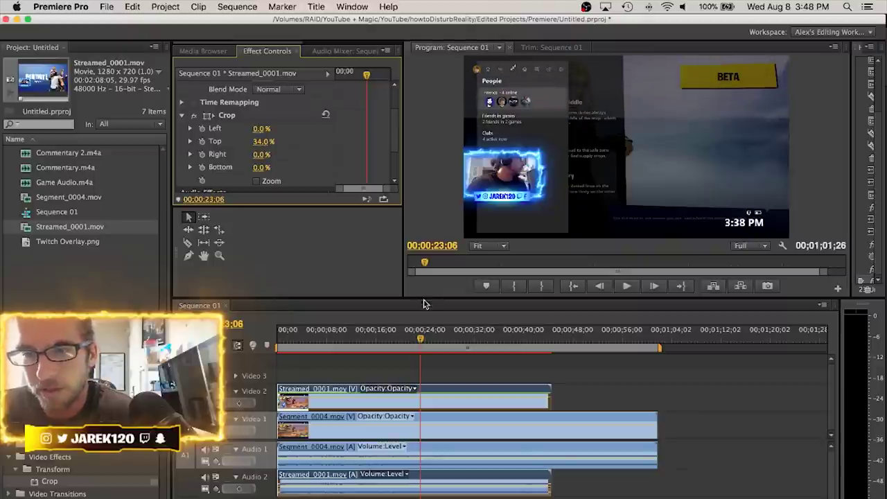
drag(424, 297, 425, 408)
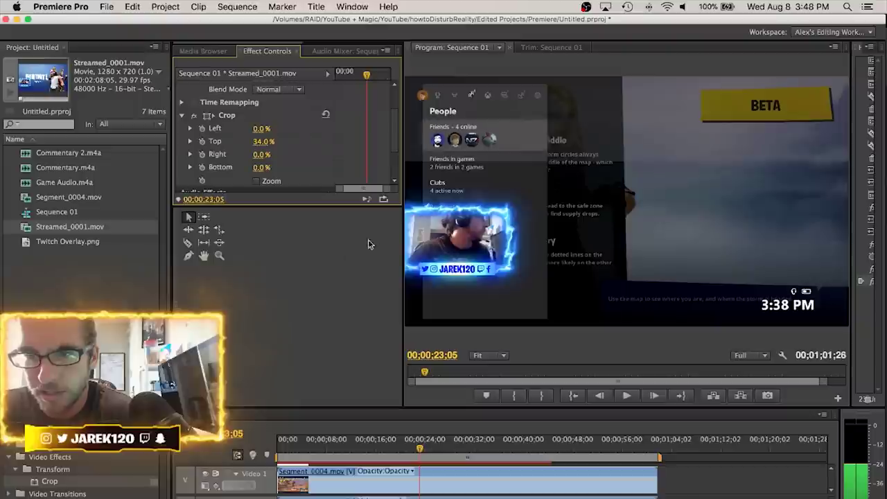
drag(405, 226, 300, 226)
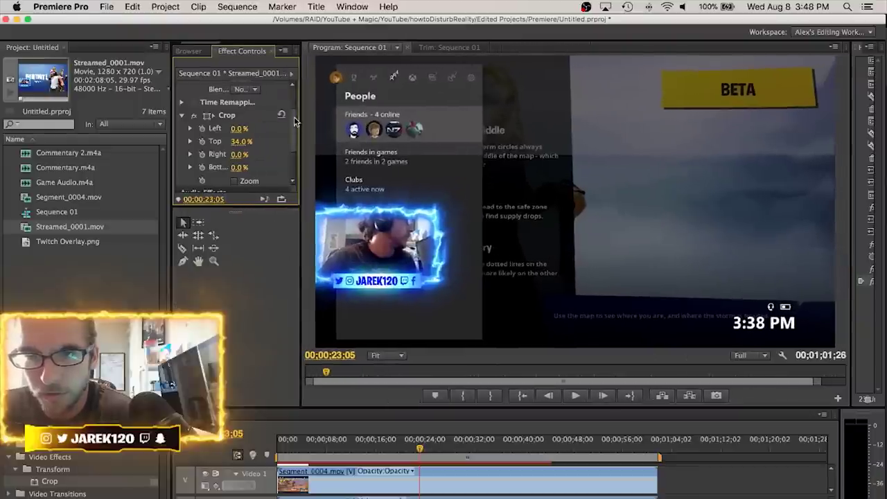
drag(241, 142, 327, 154)
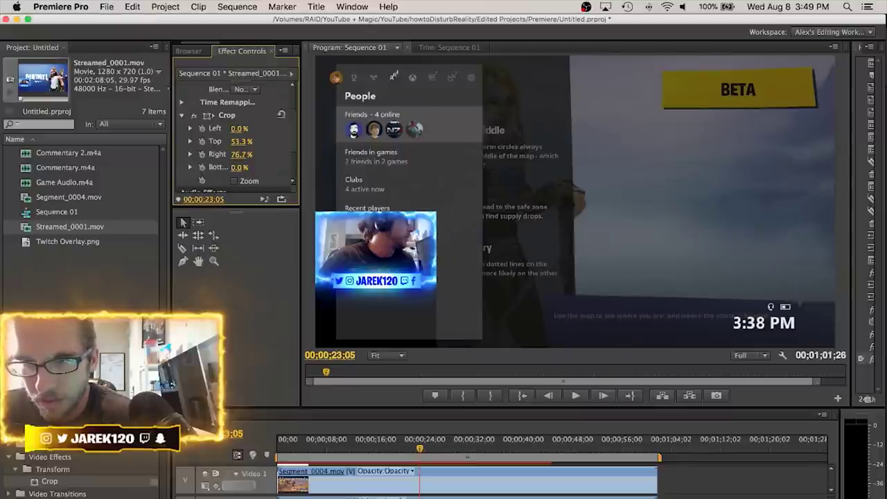
drag(235, 168, 242, 167)
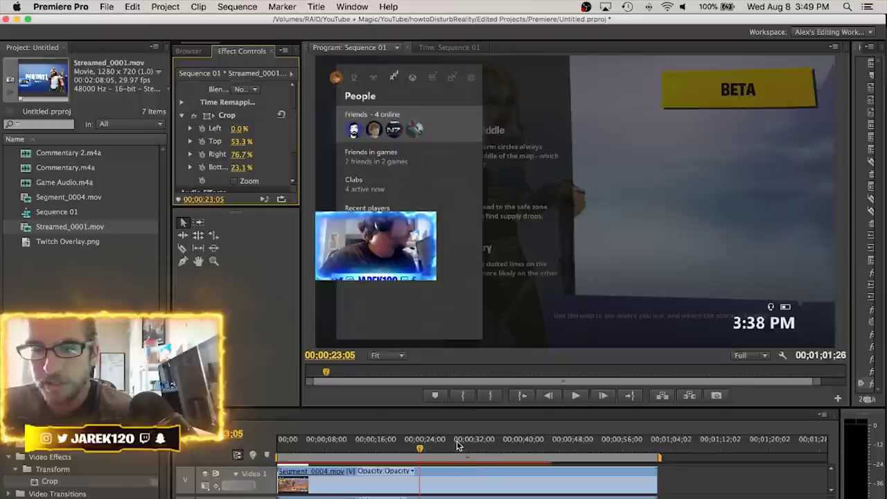
Place Twitch Overlay.png on Video 3 from the sequence start and extend it to the end of Streamed_0001.mov
click(31, 244)
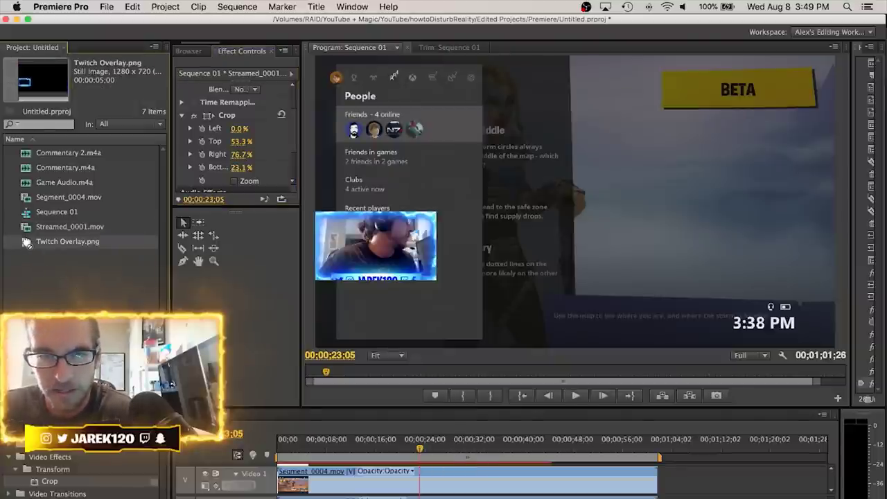
drag(288, 406, 296, 329)
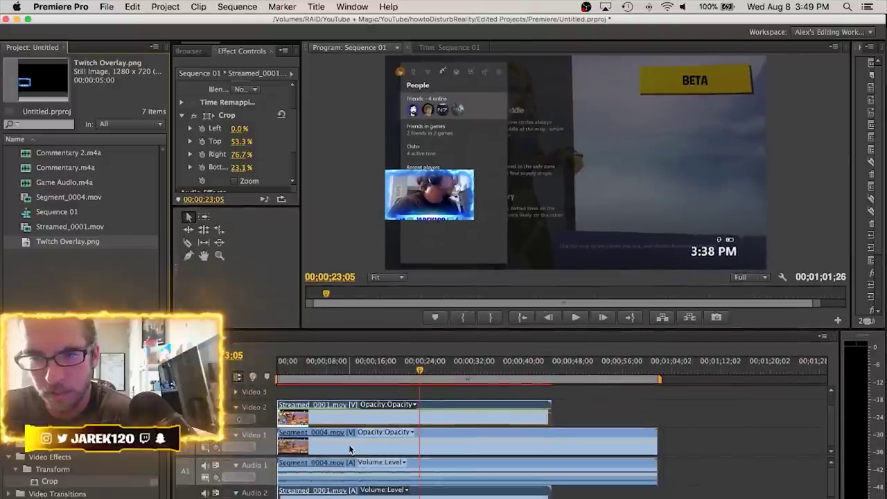
drag(59, 244, 545, 408)
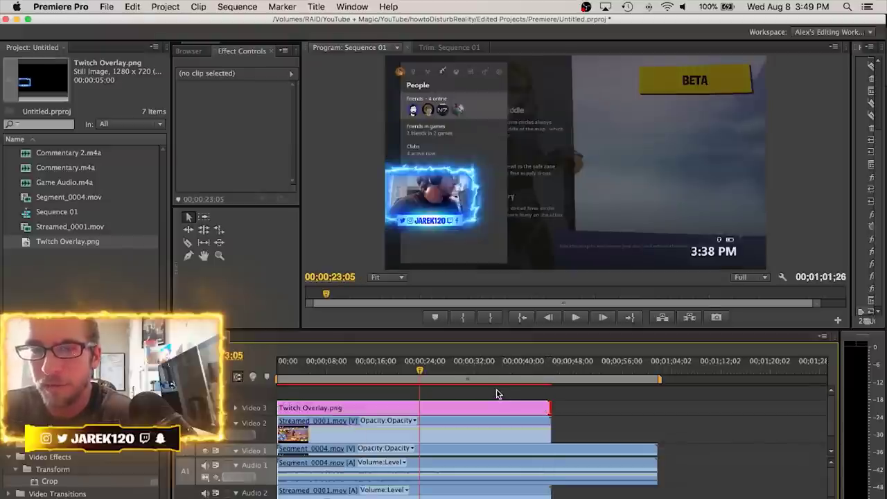
Review the crop values of Streamed_0001.mov and play the sequence from about 00;00;05;15, enlarging the preview to inspect the overlay
click(386, 437)
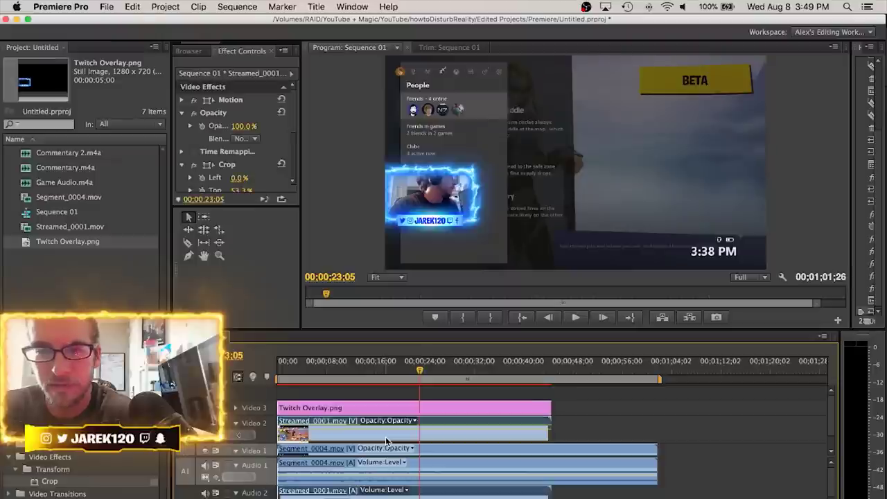
scroll(290, 137, down, 5)
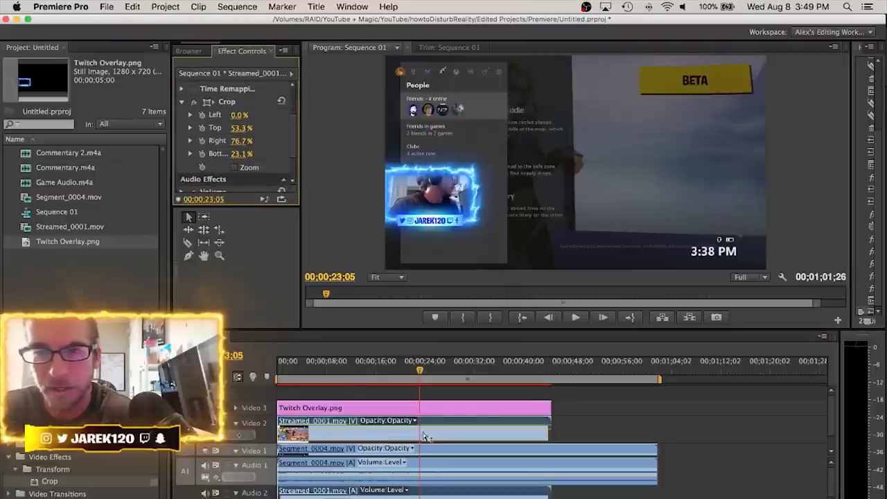
drag(435, 375, 313, 373)
key(space)
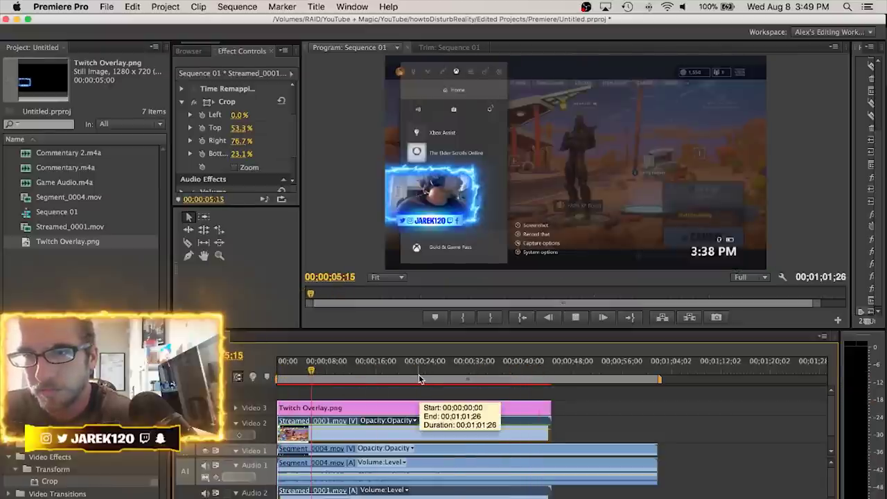
key(grave)
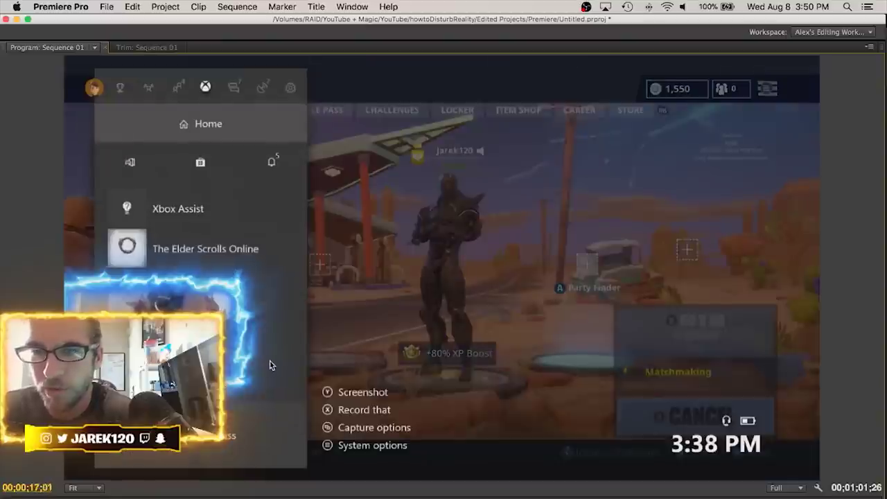
key(space)
key(grave)
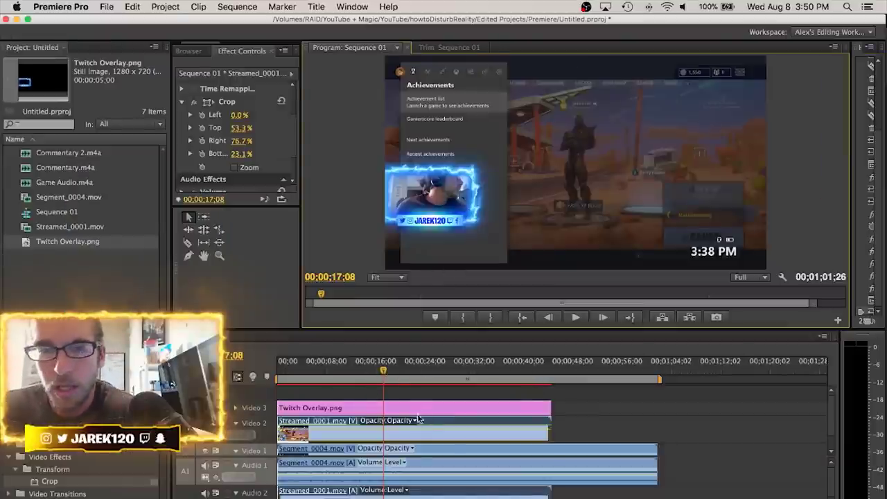
Enlarge the timeline and place Game Audio.m4a on Audio 3 at the start of the sequence
drag(331, 328, 309, 271)
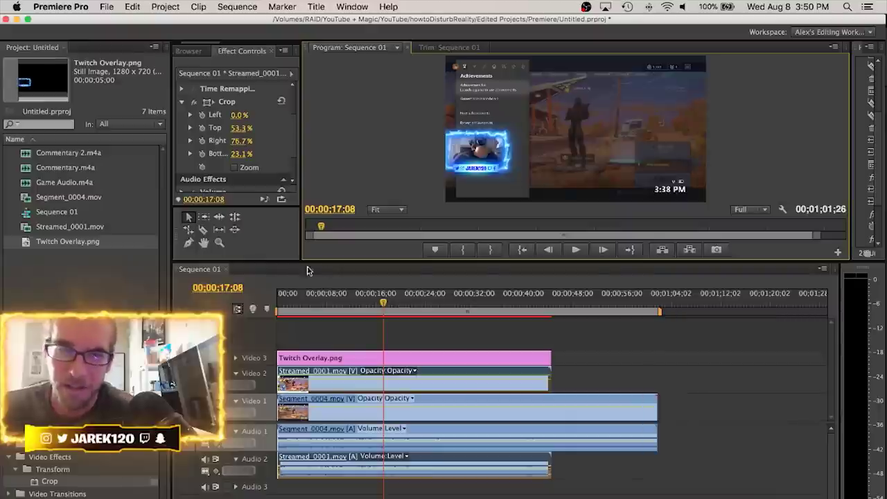
click(25, 200)
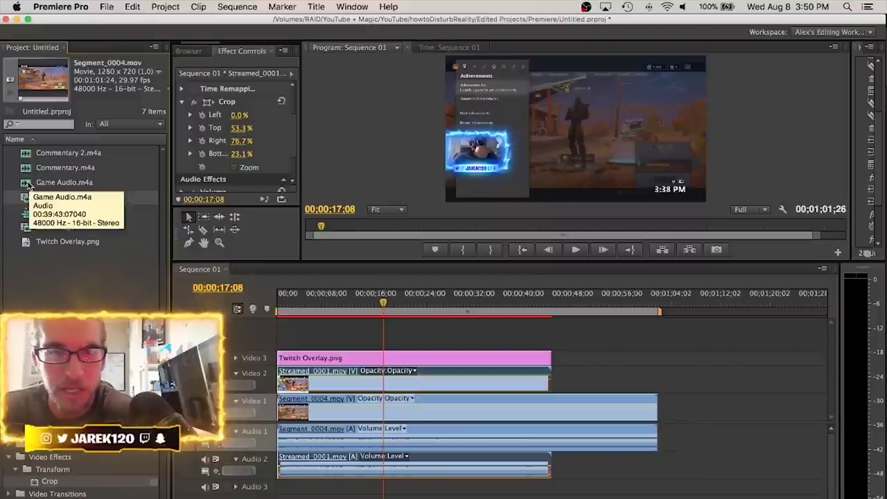
click(26, 182)
shift+click(26, 154)
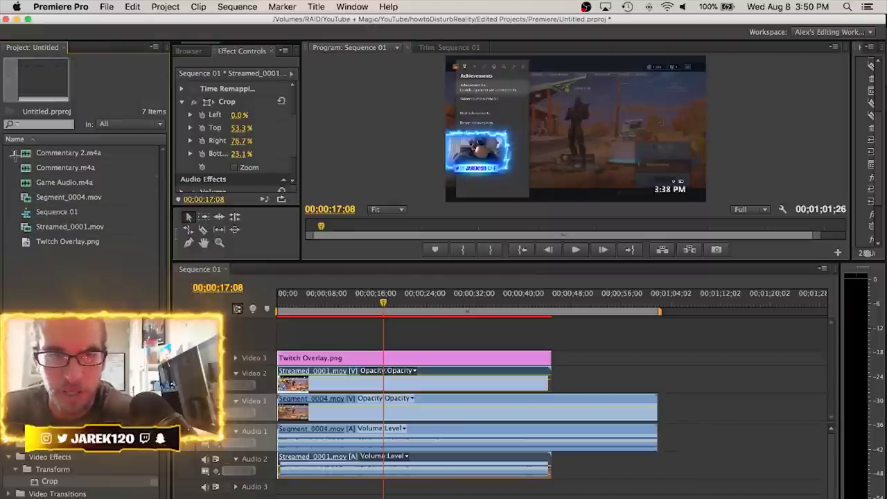
drag(28, 186, 49, 274)
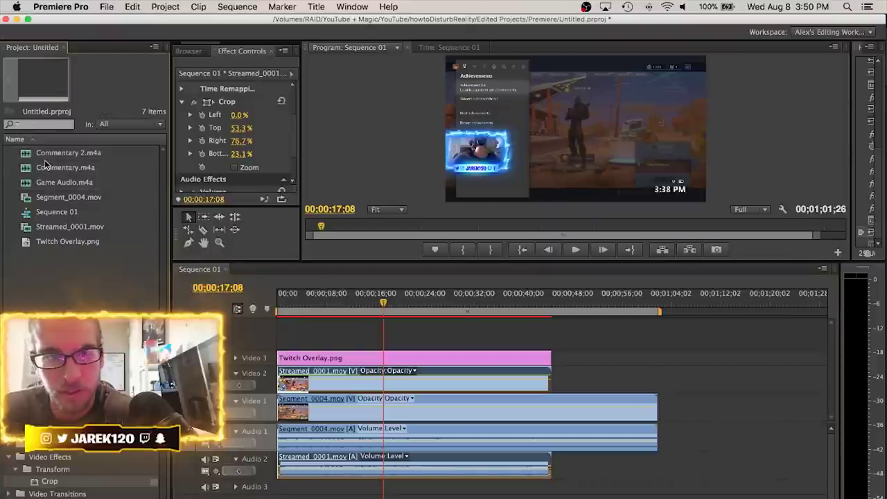
drag(28, 184, 267, 489)
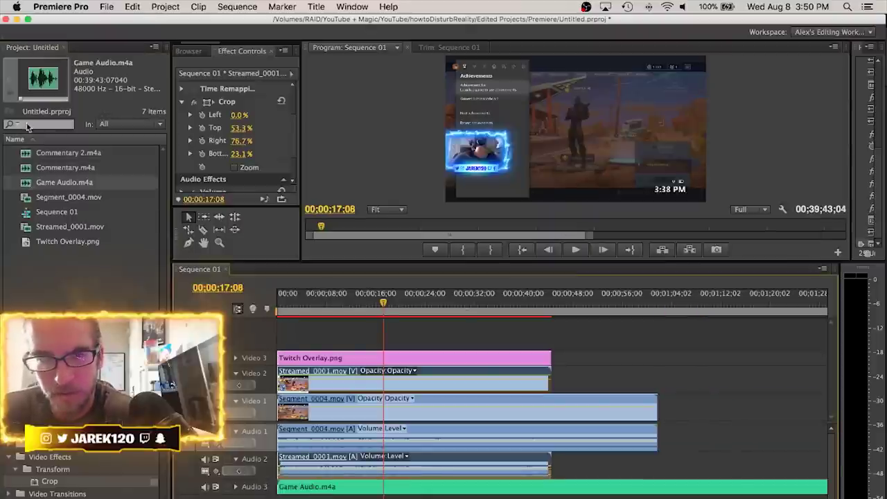
Place Commentary.m4a on Audio 4 and Commentary 2.m4a on Audio 5 at the start of the sequence
click(65, 167)
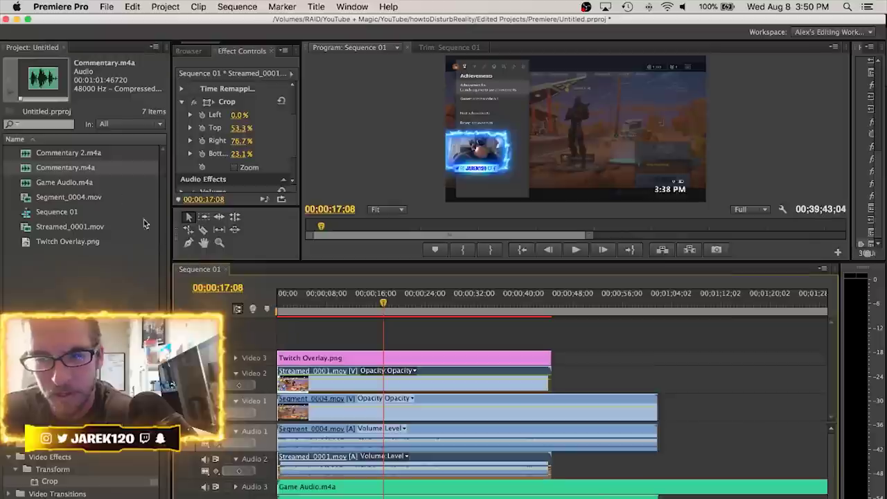
click(20, 154)
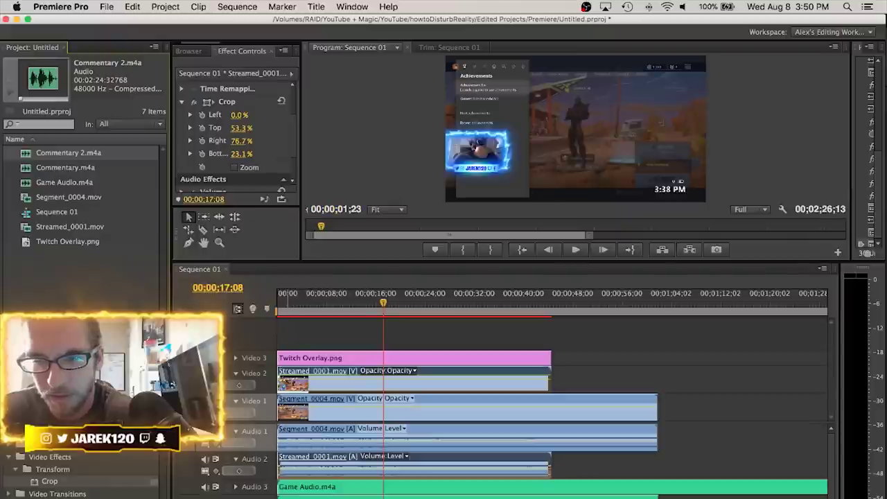
scroll(506, 460, down, 1)
drag(46, 153, 237, 489)
scroll(237, 489, up, 1)
scroll(249, 493, down, 2)
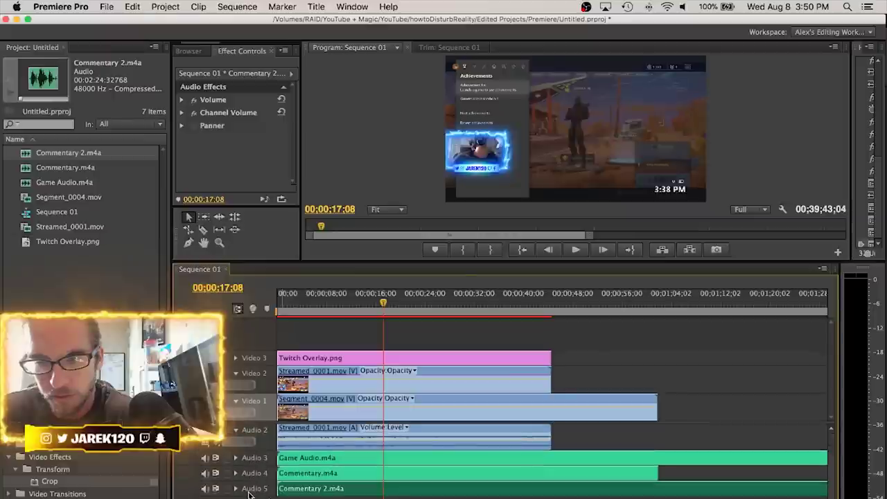
Expand the Audio 3, Audio 4 and Audio 5 tracks and check how far their clips extend
click(236, 489)
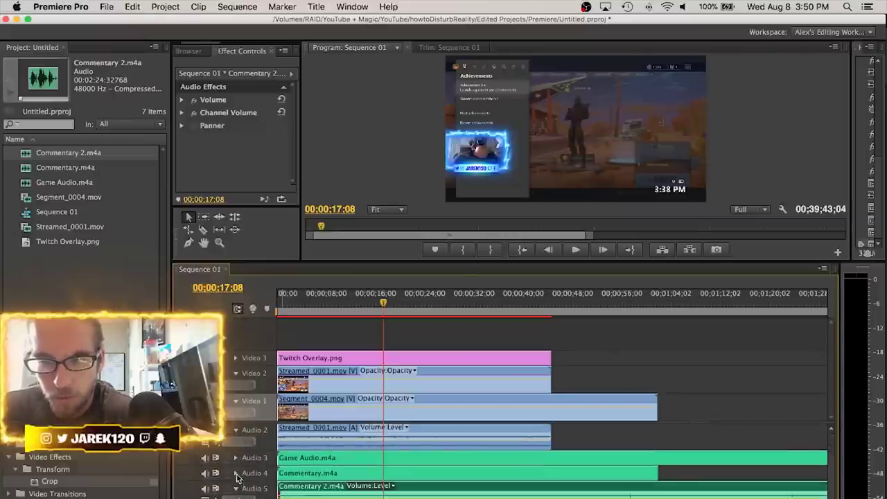
click(236, 473)
click(236, 457)
key(minus)
key(minus)
key(minus)
key(minus)
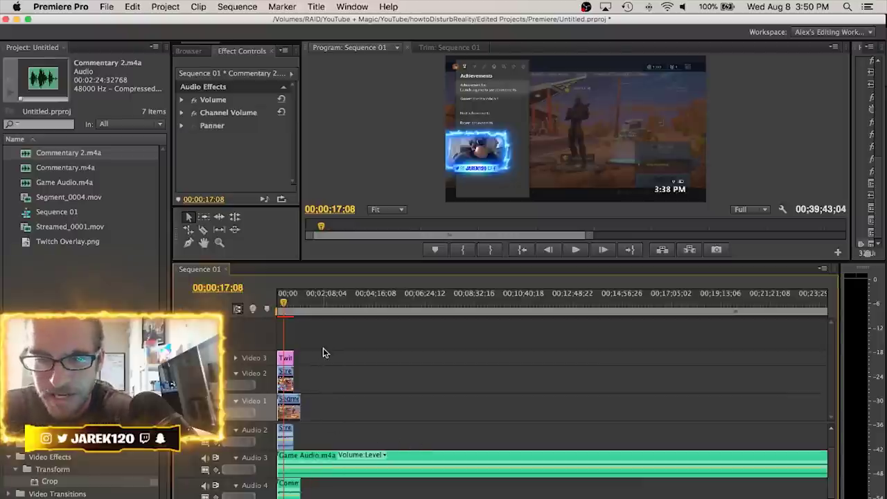
key(equal)
key(equal)
key(equal)
key(equal)
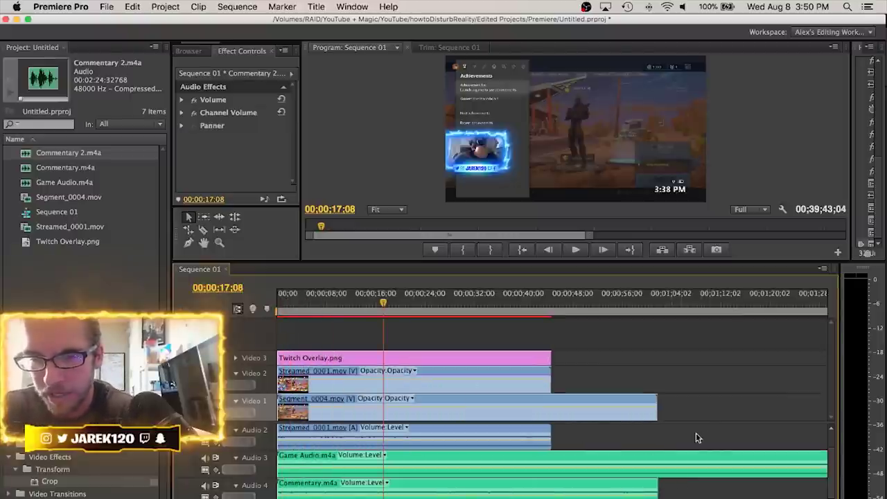
Split the longer video and audio clips at 00;00;44;16, where Streamed_0001.mov ends, and delete everything after the cut
click(347, 464)
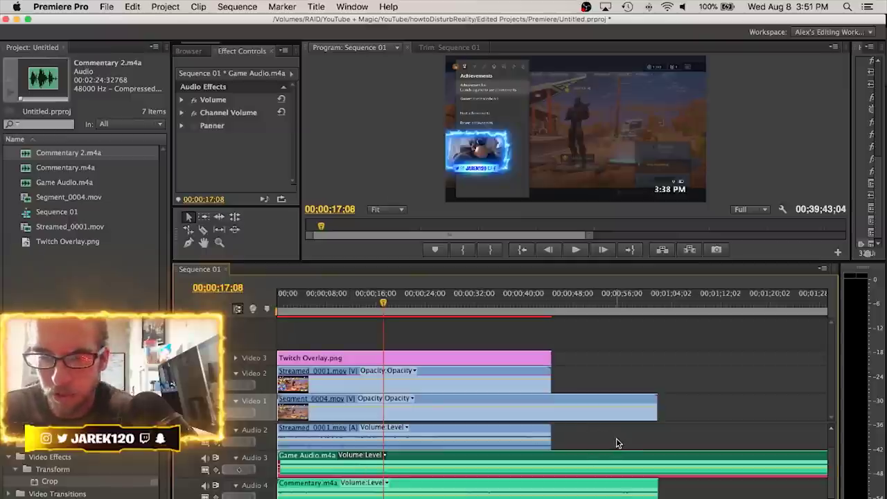
click(516, 493)
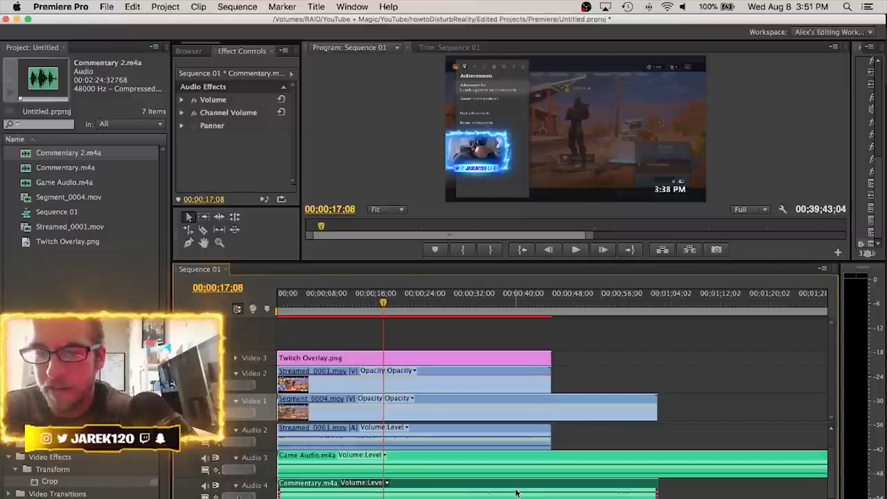
click(429, 484)
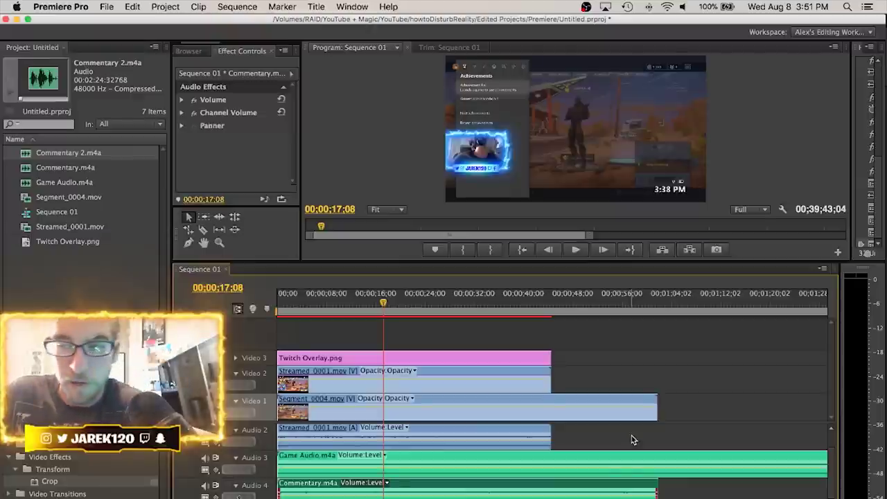
drag(632, 437, 588, 496)
drag(546, 299, 557, 431)
key(super+k)
drag(552, 358, 667, 498)
key(Delete)
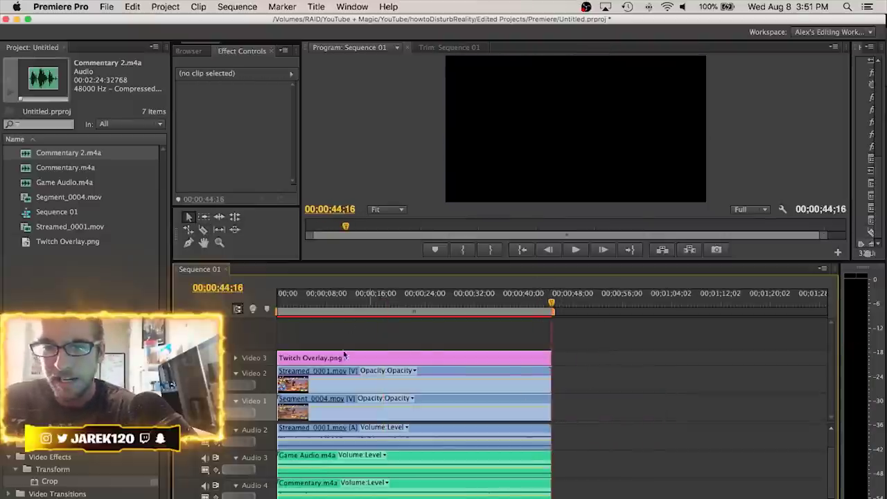
Scrub through the trimmed sequence and mark its in point at 00;00;00;00
click(349, 300)
click(340, 302)
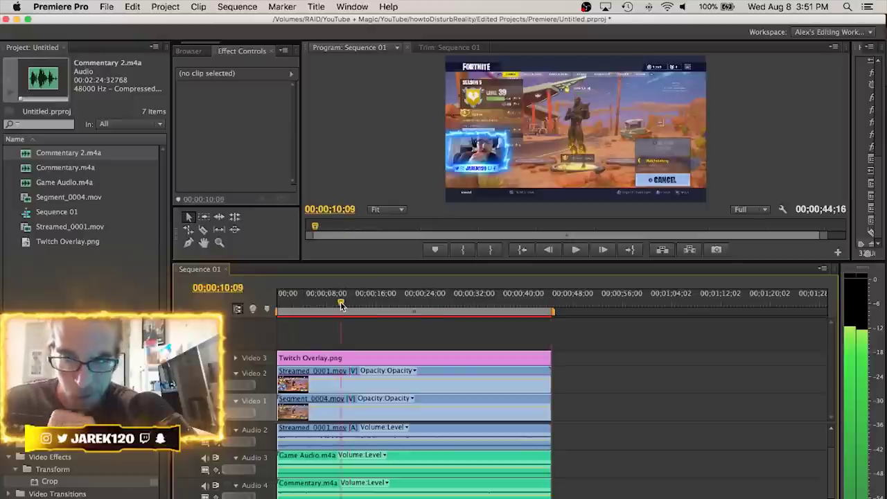
drag(341, 301, 553, 307)
key(Home)
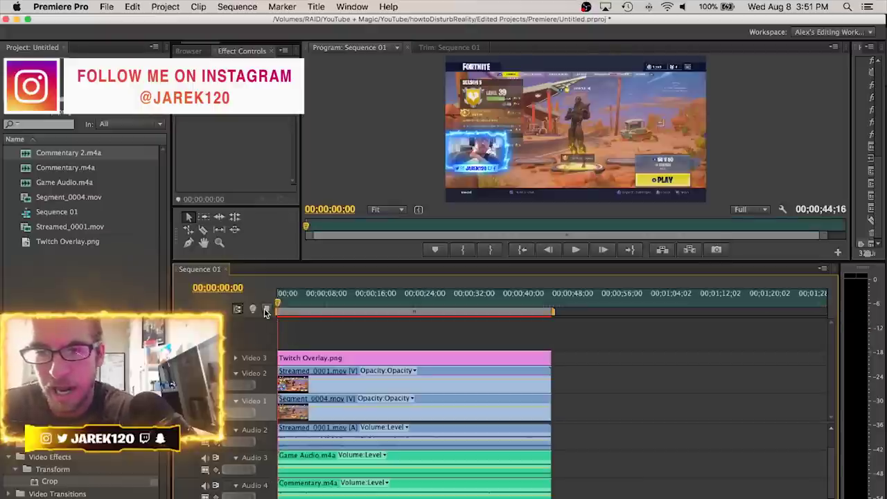
Mark the sequence's out point on its last frame at 00;00;44;15
click(530, 299)
drag(530, 299, 551, 299)
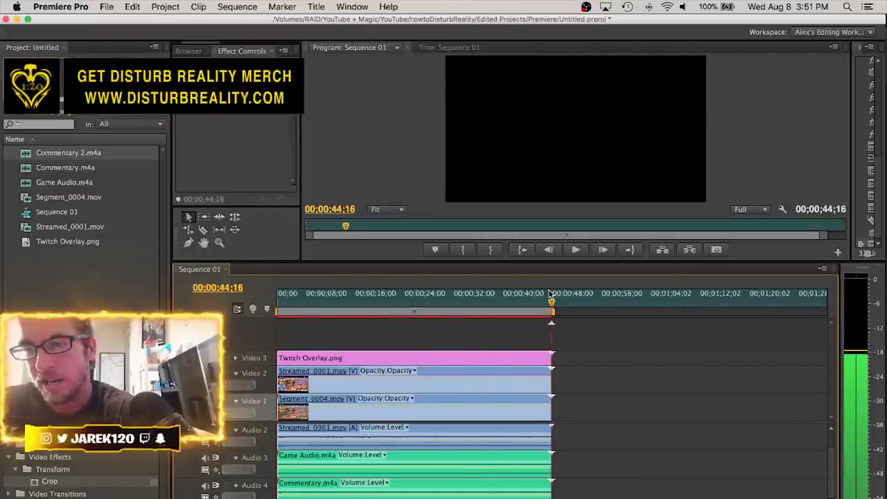
key(=)
key(=)
key(=)
key(=)
key(=)
key(=)
key(=)
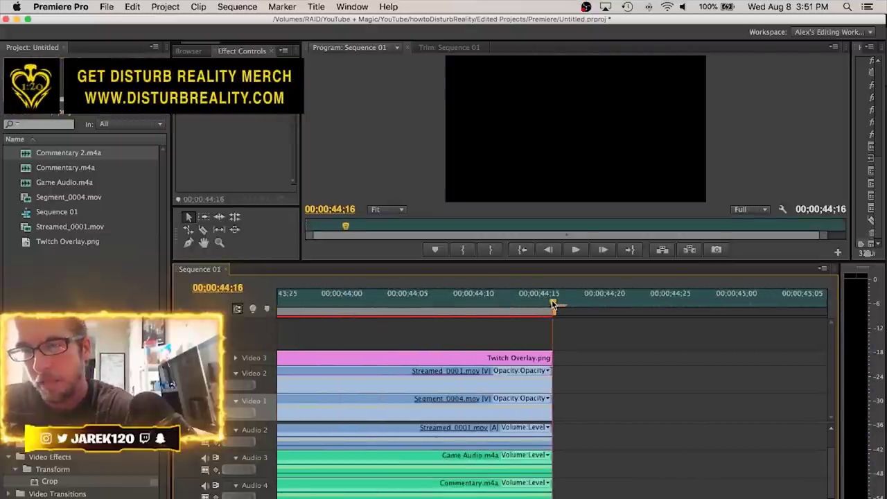
click(541, 304)
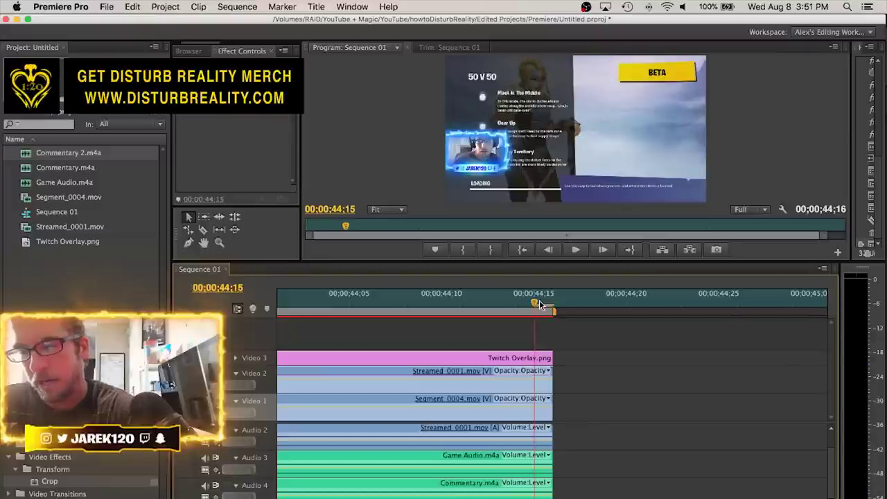
key(-)
key(-)
key(-)
key(-)
key(-)
key(-)
key(-)
key(-)
key(-)
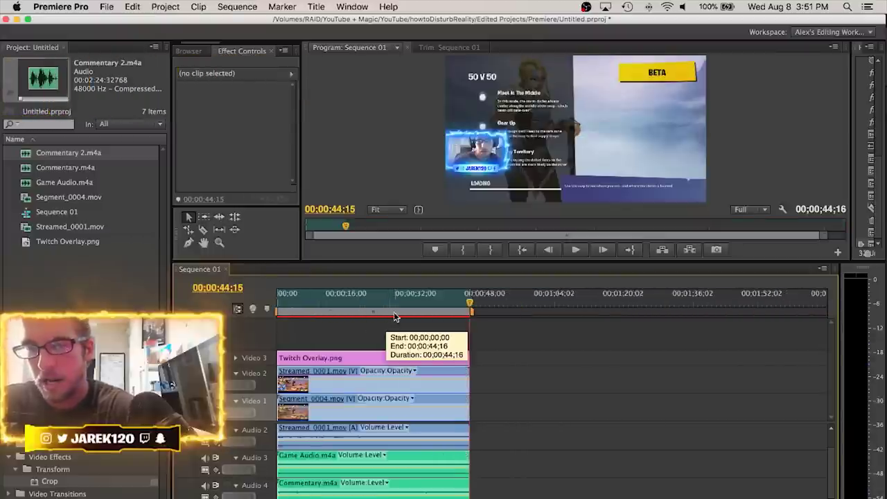
click(295, 305)
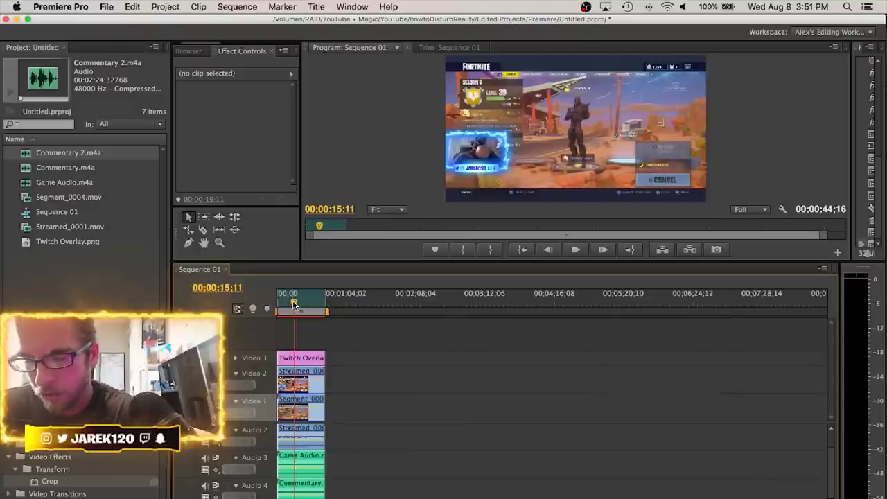
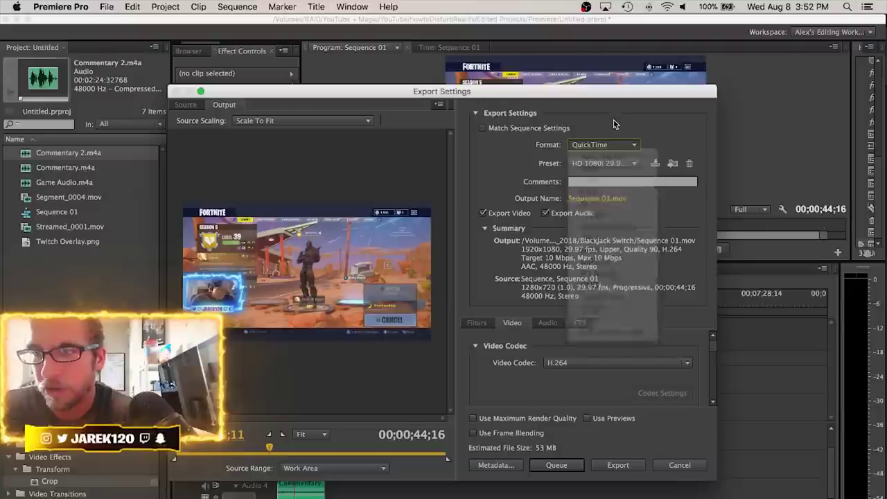
Raise the QuickTime export's video quality to 100 in the basic video settings
click(613, 164)
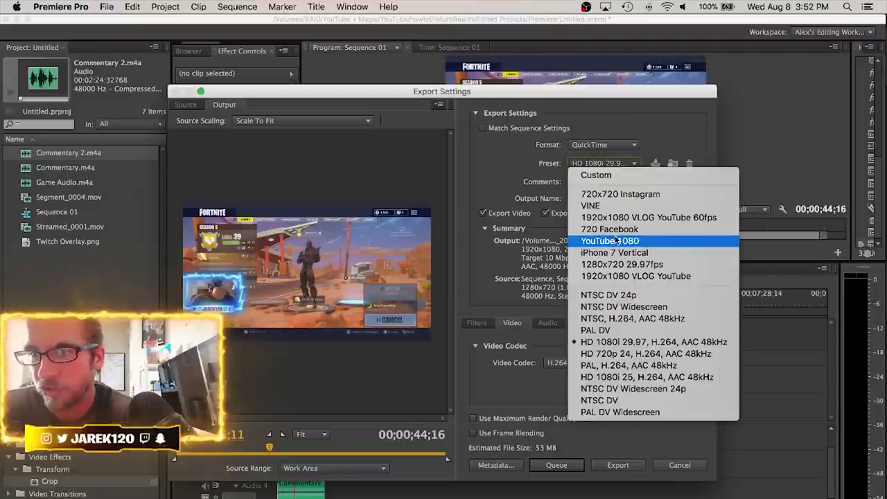
click(503, 181)
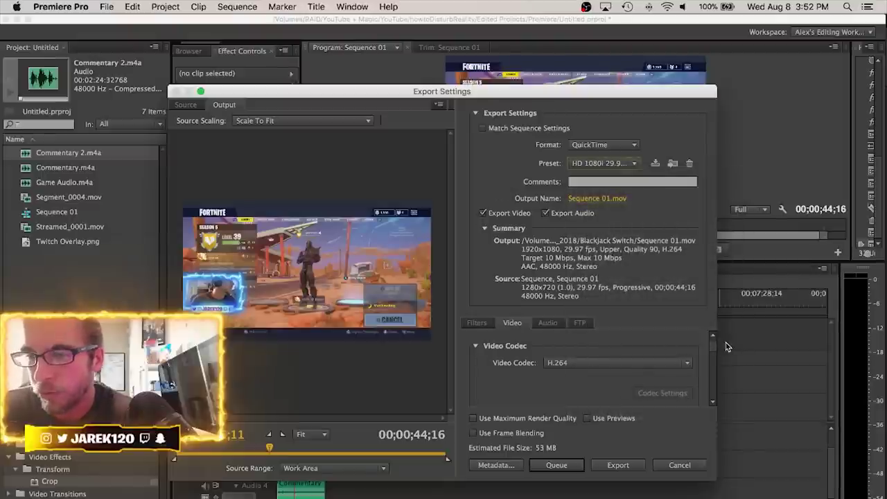
scroll(713, 348, down, 2)
scroll(712, 350, up, 1)
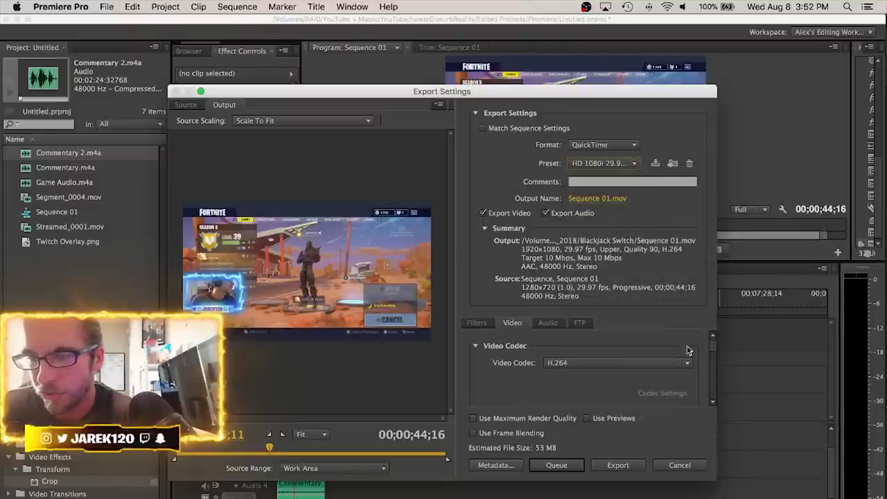
scroll(714, 360, down, 3)
scroll(713, 357, up, 2)
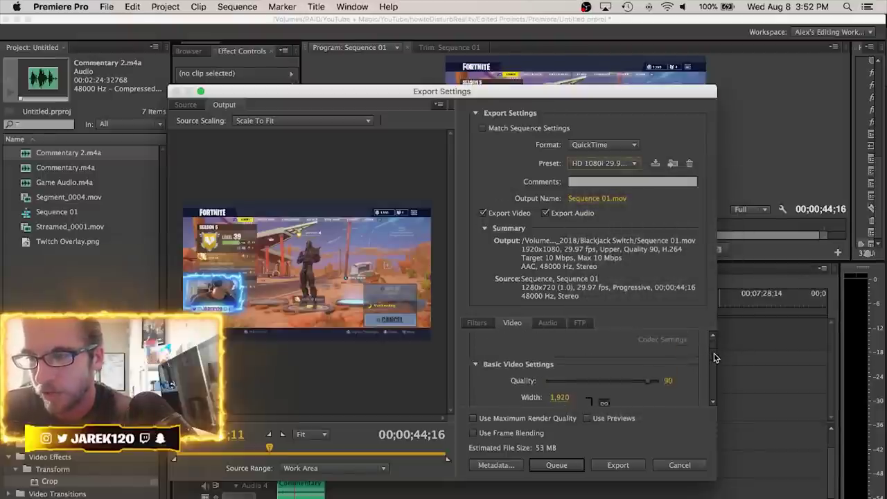
scroll(713, 355, down, 1)
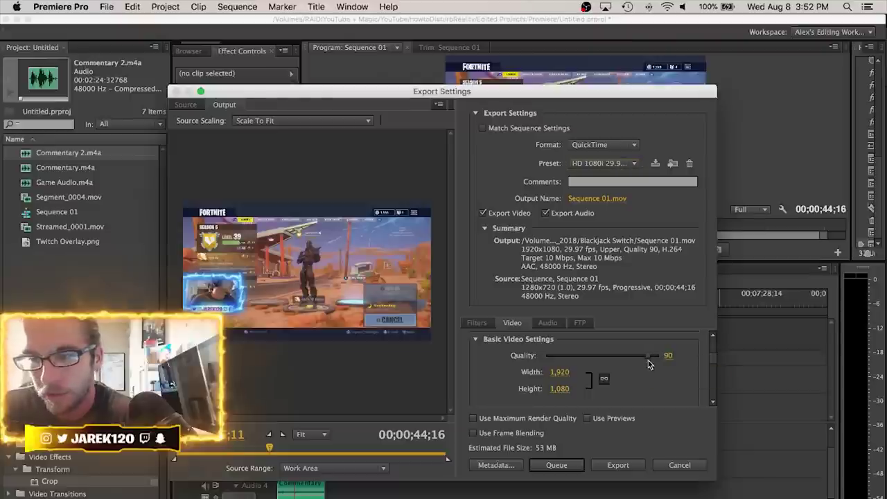
drag(648, 356, 666, 356)
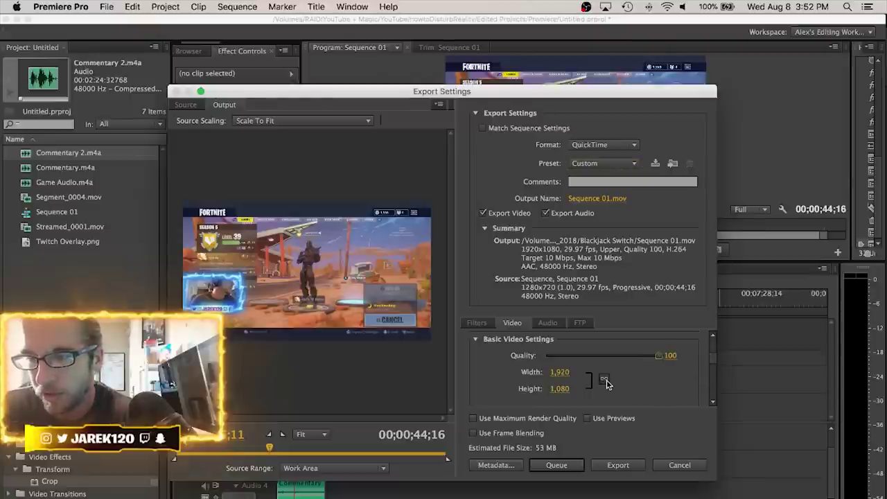
Set the exported video's width to 1280 pixels and its field order to Progressive
click(559, 373)
text(1)
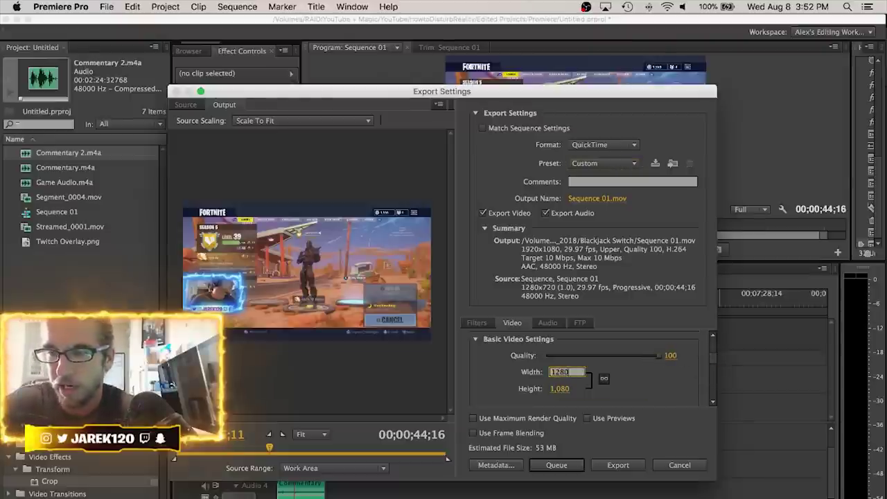
key(Return)
scroll(712, 359, down, 2)
scroll(710, 362, down, 1)
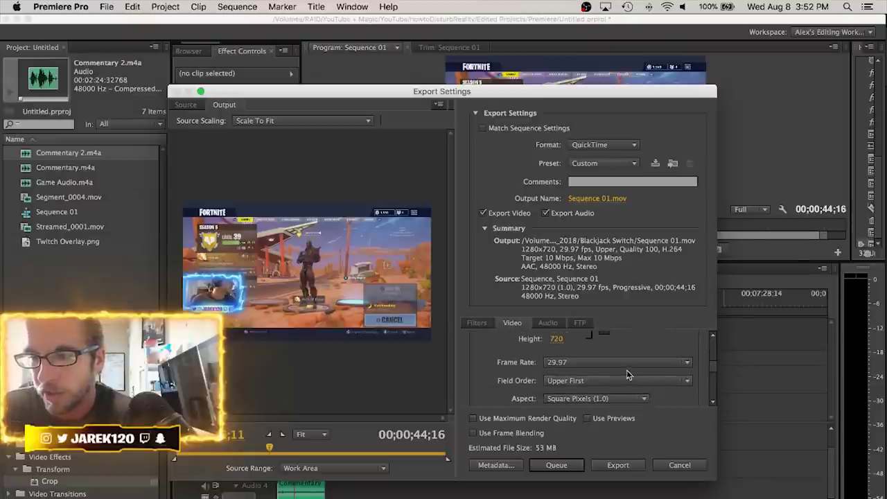
click(605, 379)
click(604, 391)
Enable Render at Maximum Depth for the exported video
scroll(712, 370, down, 1)
scroll(712, 370, down, 4)
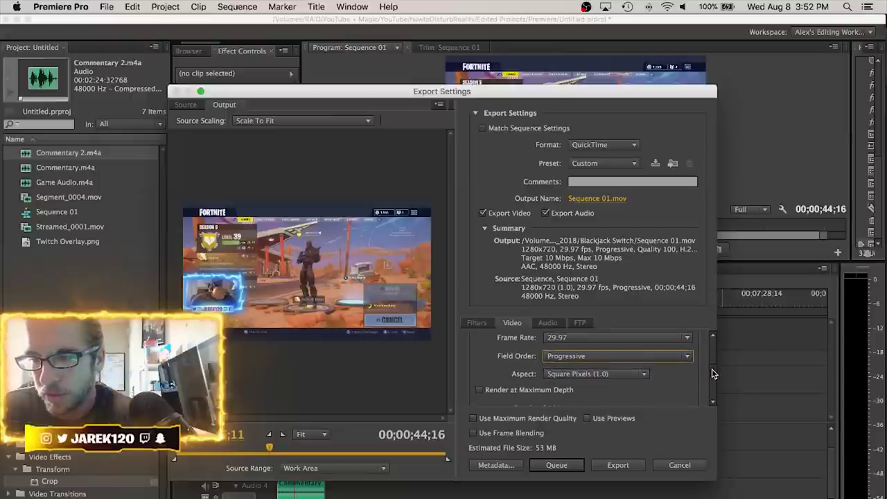
scroll(624, 371, up, 1)
click(479, 367)
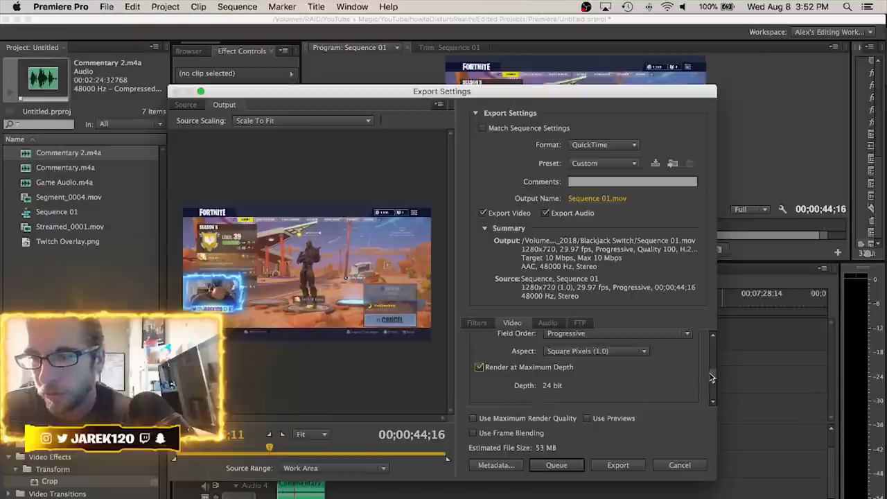
Set the export's key frame interval to every 24 frames in the advanced video settings
scroll(714, 386, down, 4)
scroll(715, 389, down, 1)
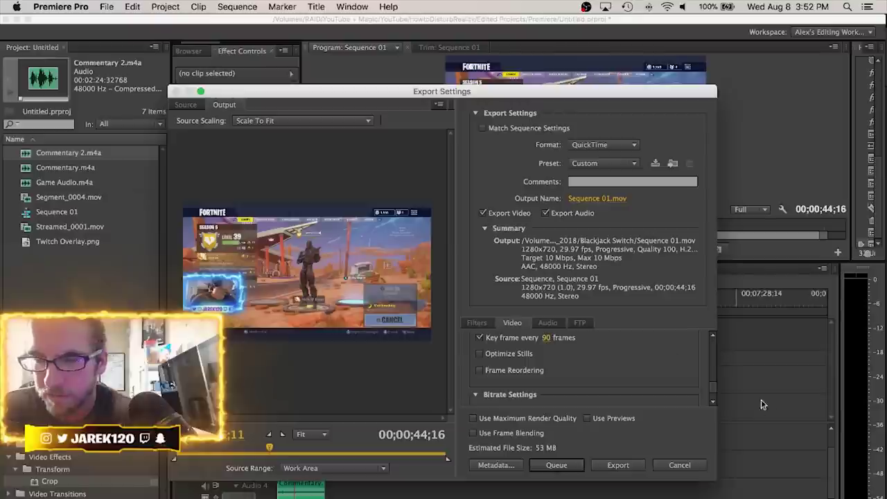
scroll(715, 388, down, 1)
scroll(715, 388, up, 2)
scroll(714, 388, down, 1)
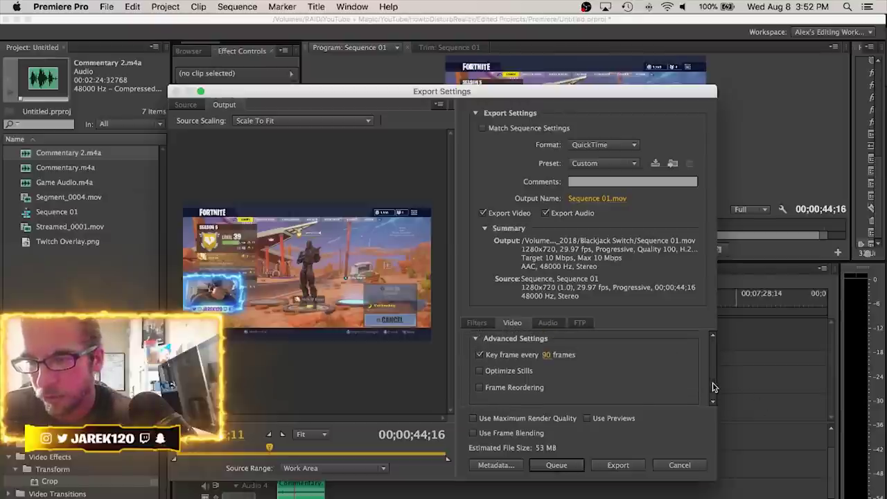
click(547, 348)
text(24)
key(Return)
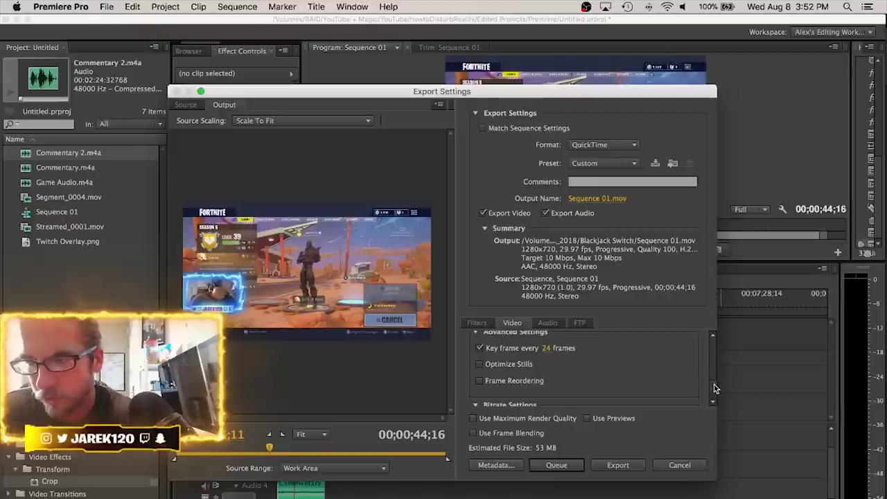
Limit the export's data rate to 15,000 kbps in the bitrate settings
scroll(554, 375, down, 4)
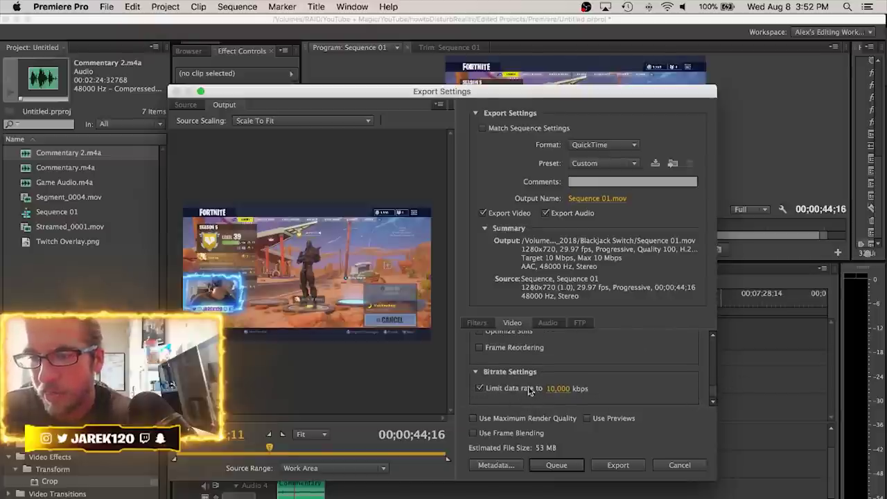
click(564, 389)
text(15)
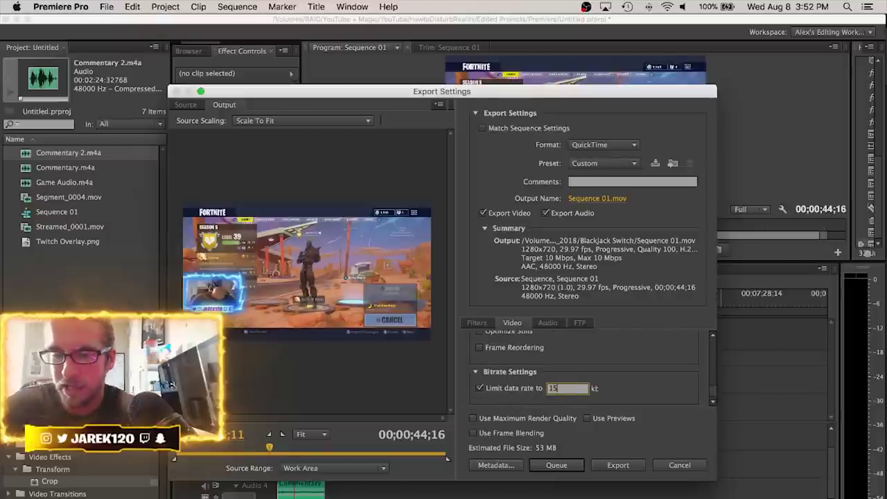
text(00)
key(Return)
click(644, 390)
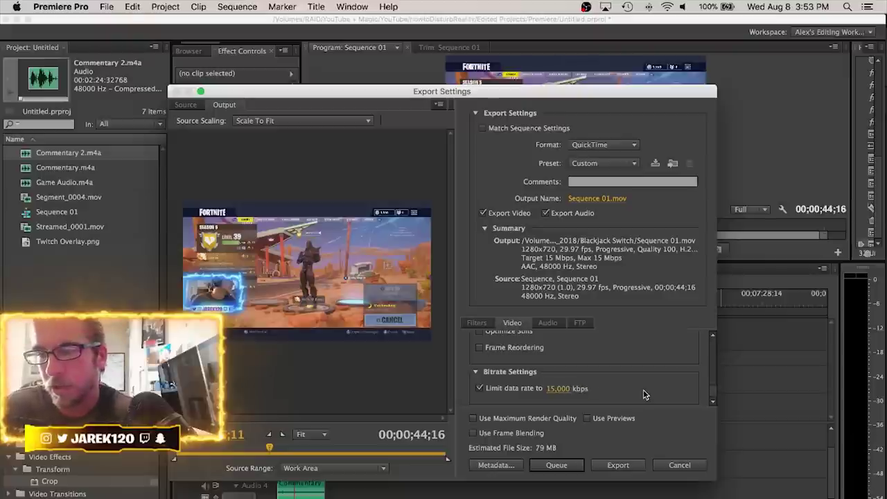
Enable Use Maximum Render Quality and set the export's source range to Sequence In/Out
click(534, 419)
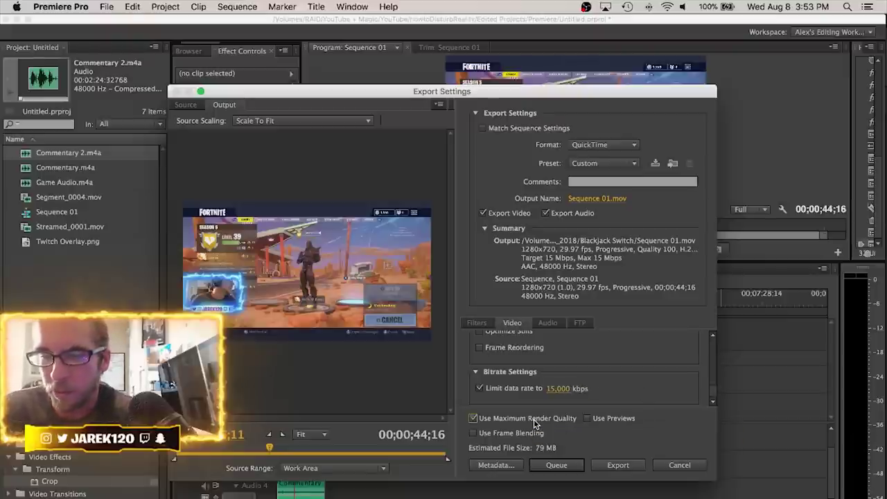
click(357, 470)
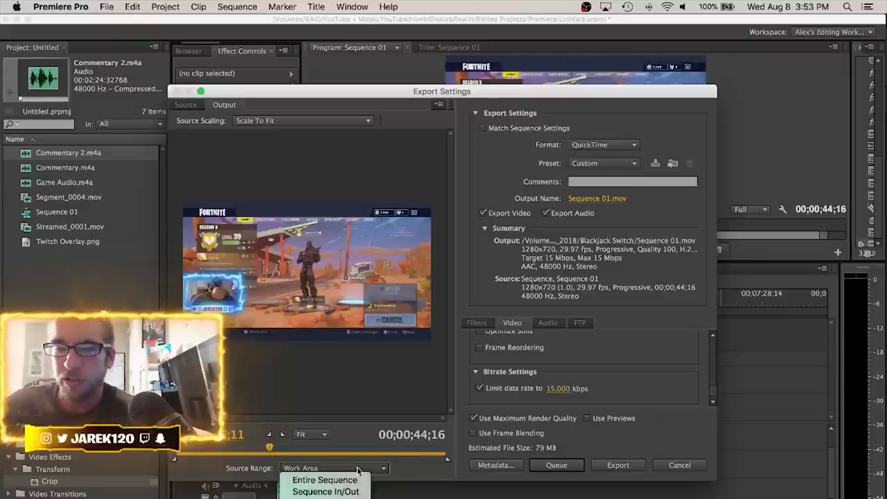
click(326, 492)
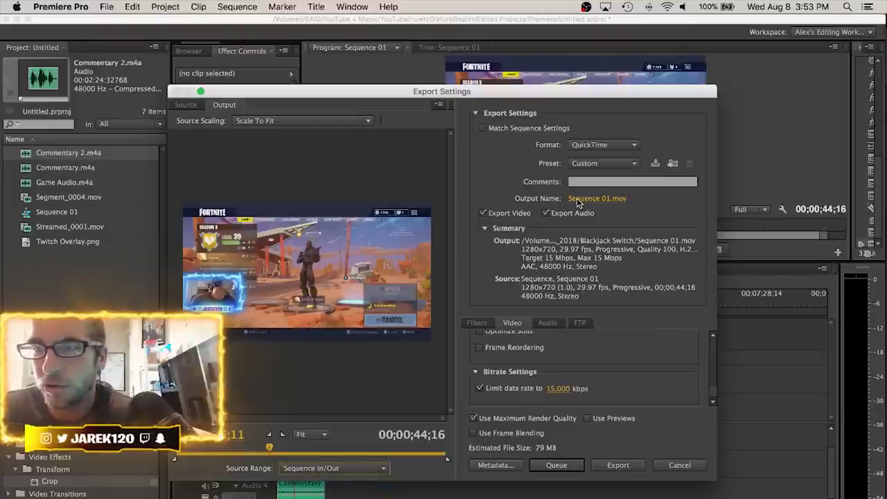
click(656, 165)
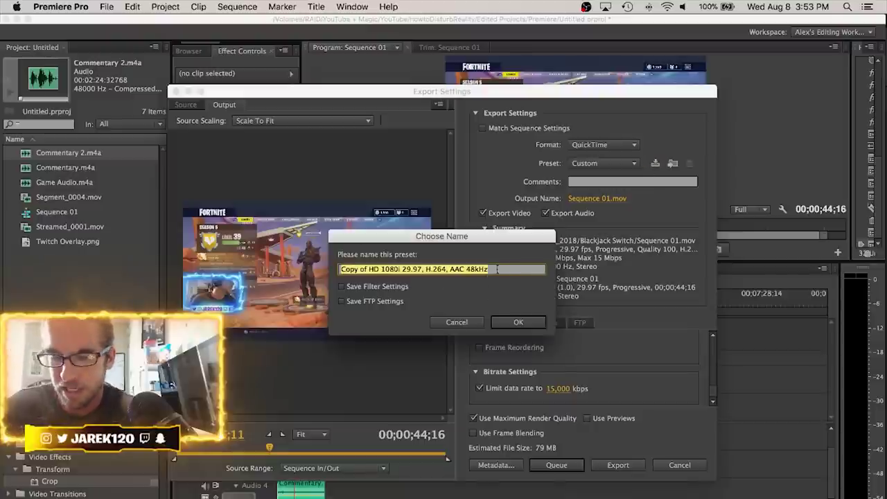
text(Twitch Youtube)
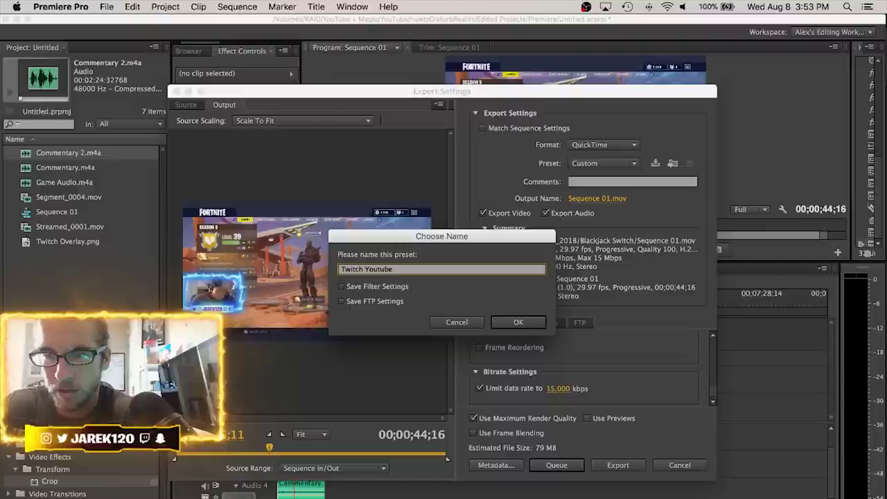
text(0x720)
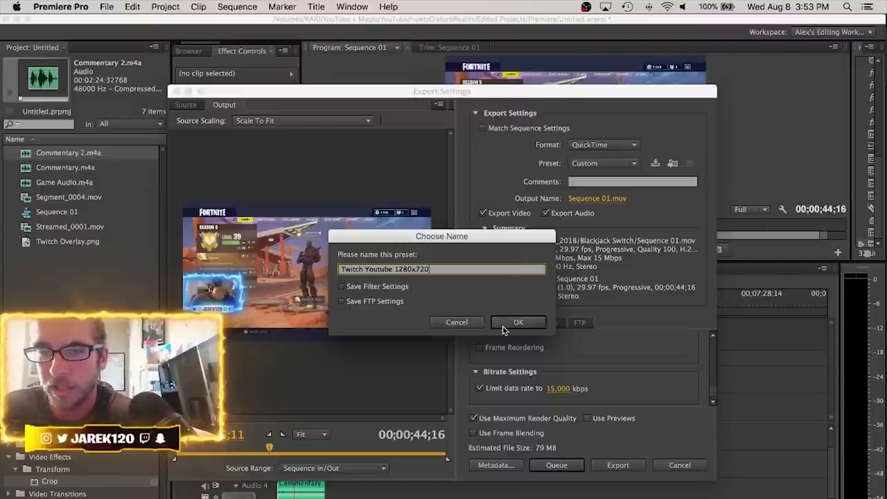
click(457, 323)
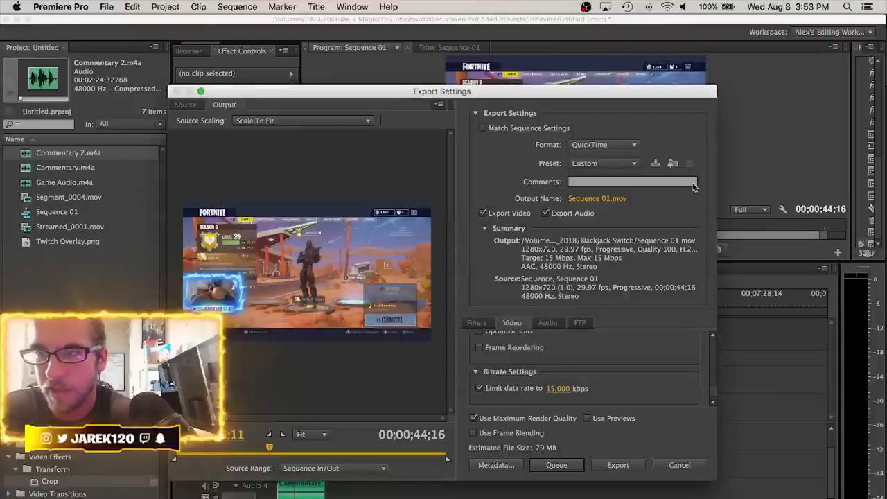
Apply the 1280x720 29.97fps preset to the QuickTime export and bring up its bitrate settings
click(602, 161)
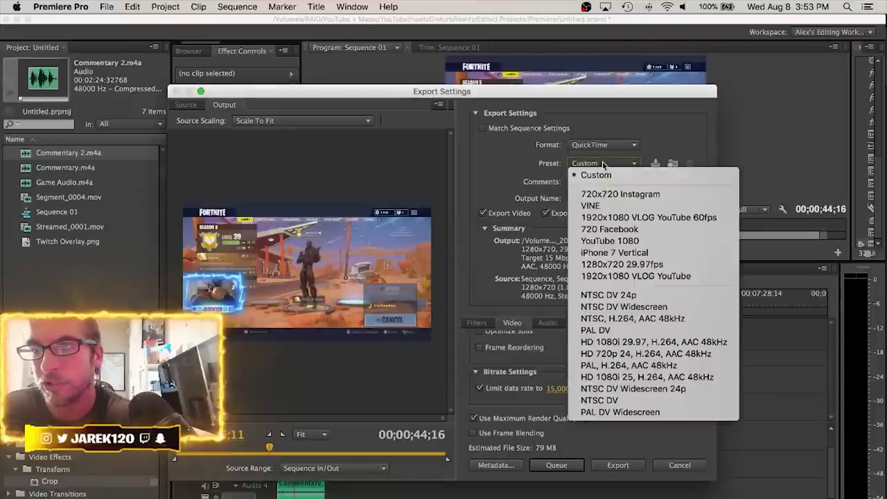
click(621, 264)
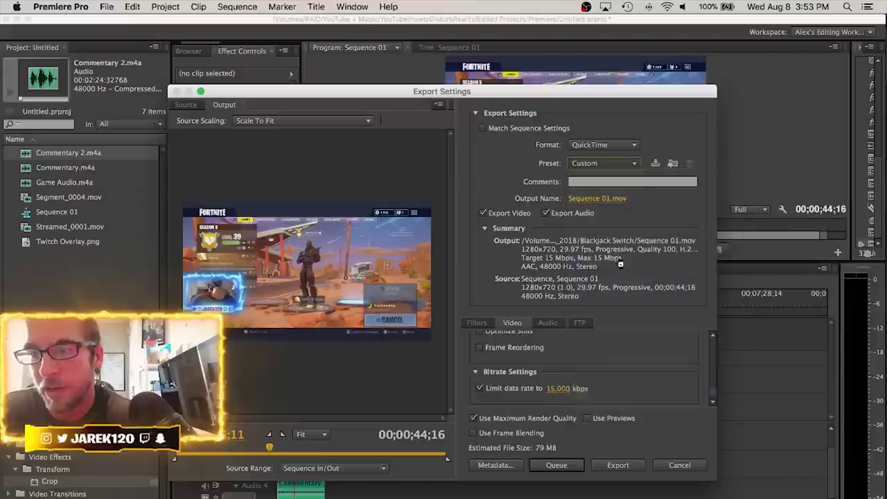
drag(716, 355, 718, 399)
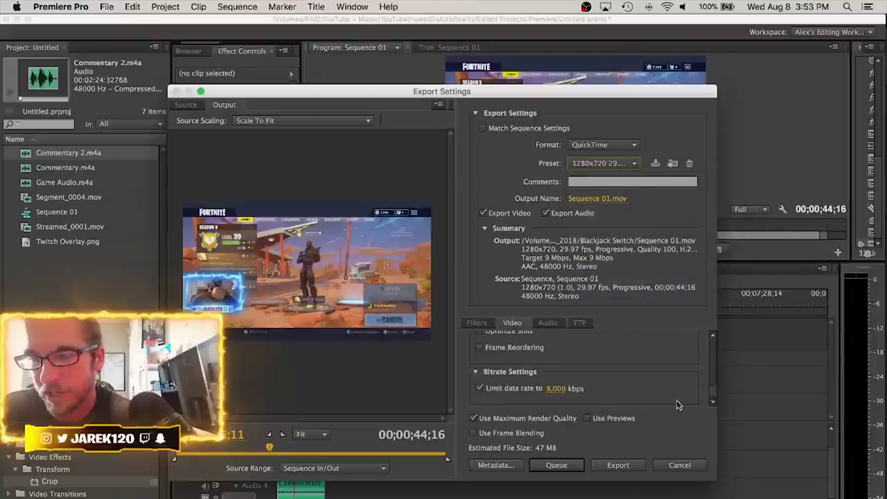
Set the data rate limit of the 1280x720 export to 15,000 kbps
click(558, 389)
text(1590)
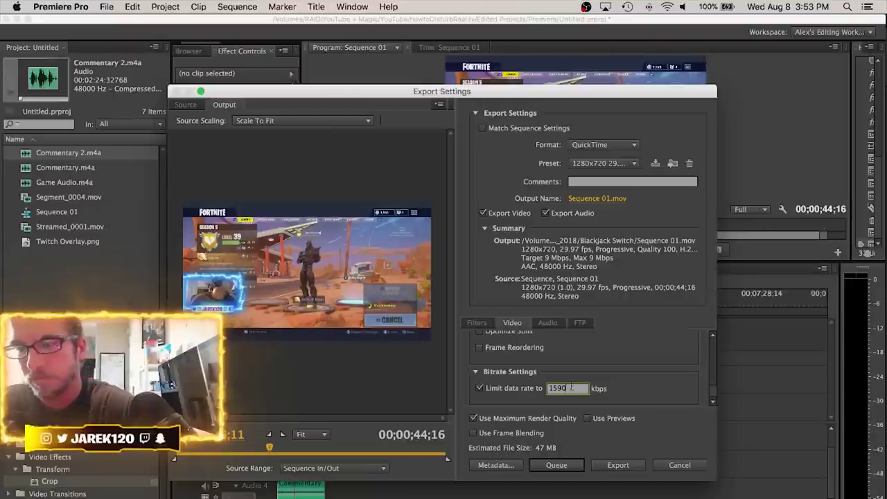
key(BackSpace)
key(BackSpace)
text(000)
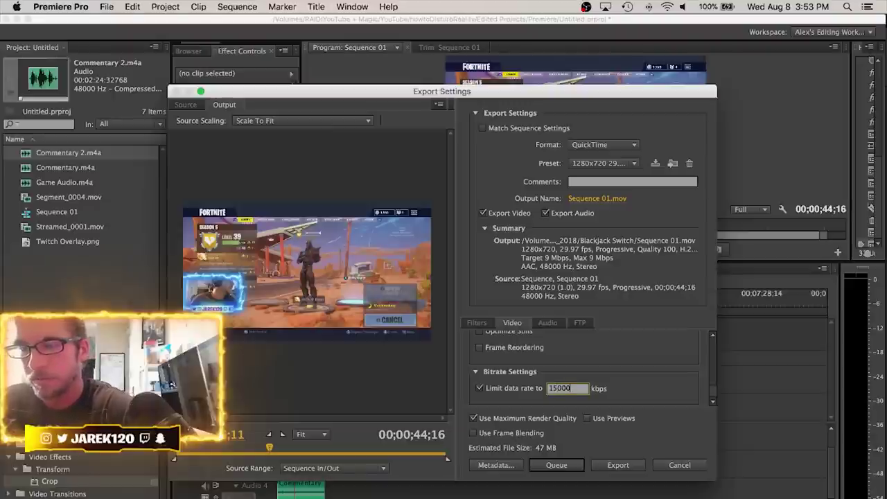
key(Return)
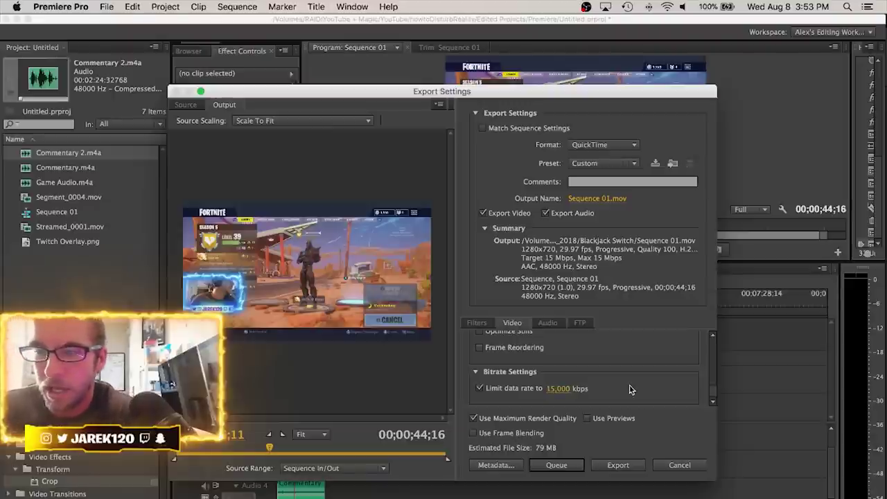
Set the output file to Test Render on the Desktop and start the export
click(593, 198)
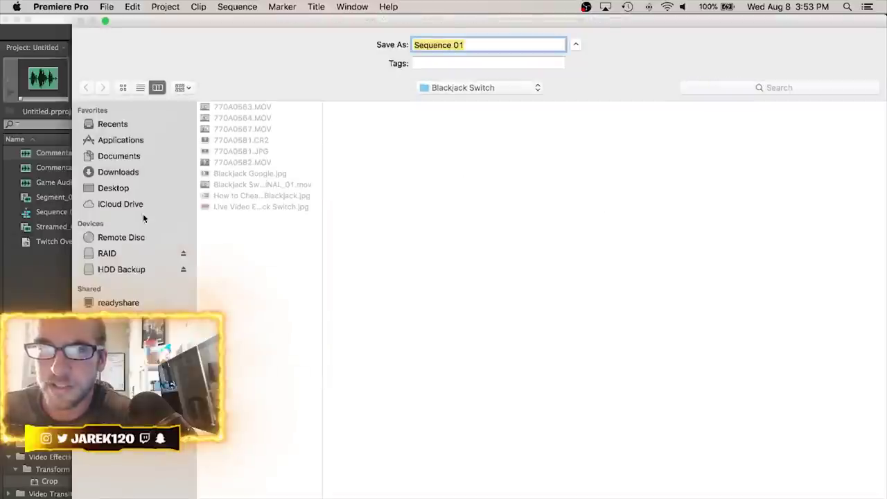
click(122, 193)
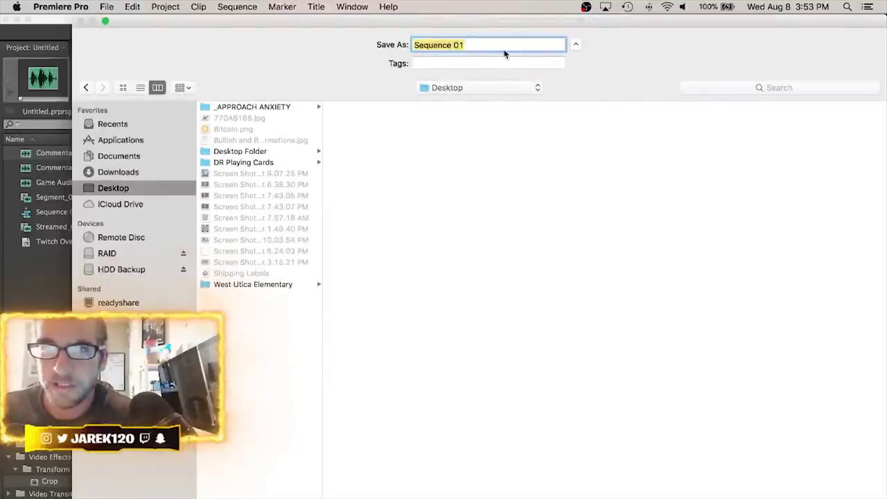
text(Test Render)
key(Return)
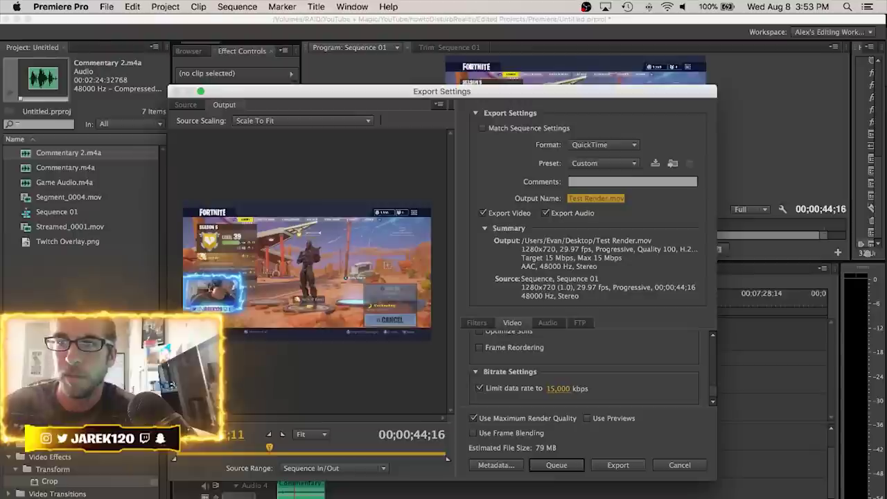
click(621, 467)
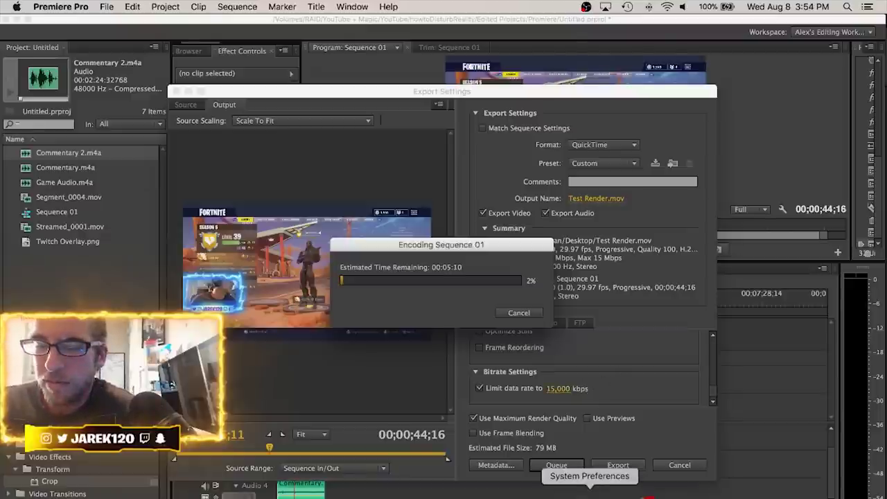
Switch to Game Capture HD and activate scene 2 with the yellow webcam overlay
click(673, 493)
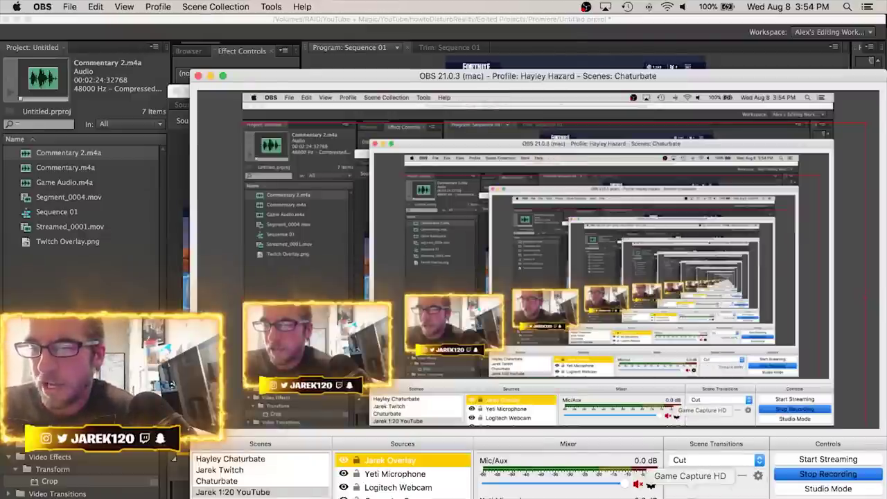
click(717, 493)
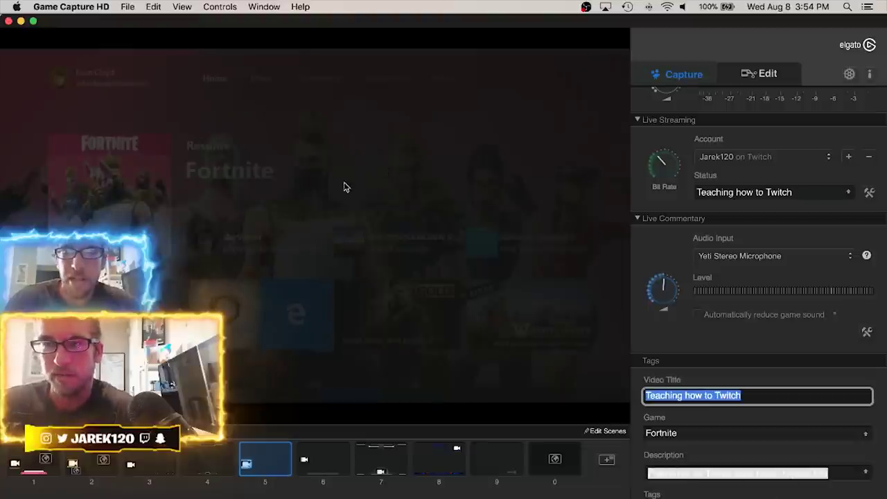
click(81, 463)
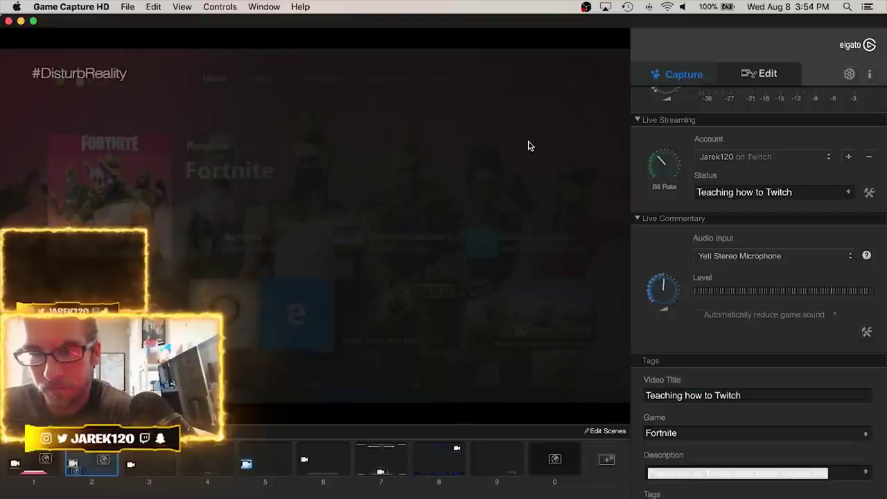
Open scene 2's layout for editing and review the source types that can be added, leaving the scene as it is
click(598, 432)
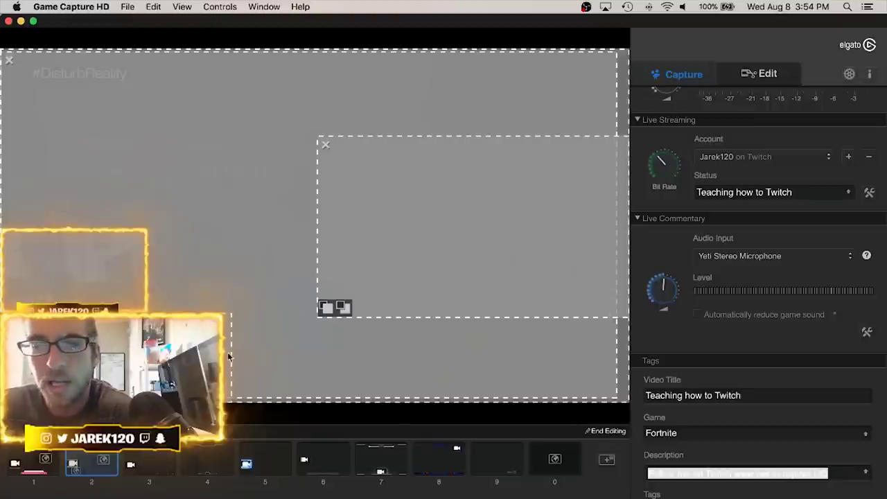
click(603, 461)
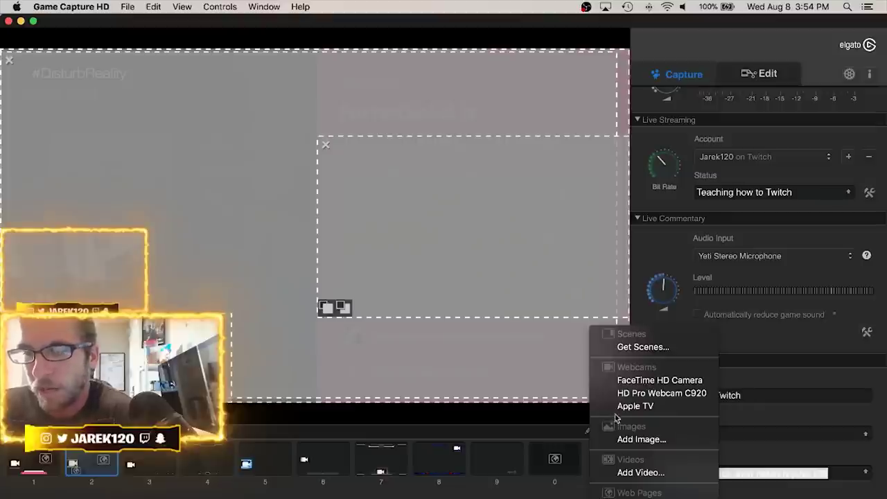
click(542, 494)
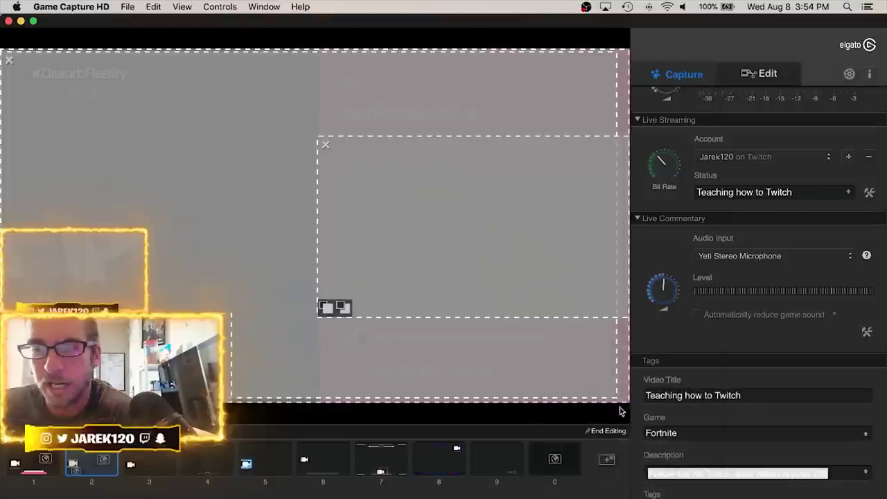
click(605, 430)
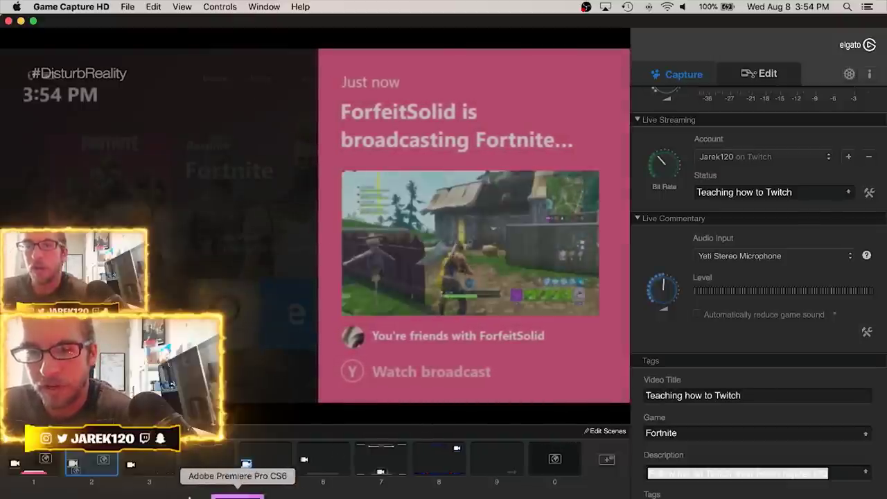
Check the encoding progress in Premiere Pro and view the recorded video library in Game Capture HD
click(237, 491)
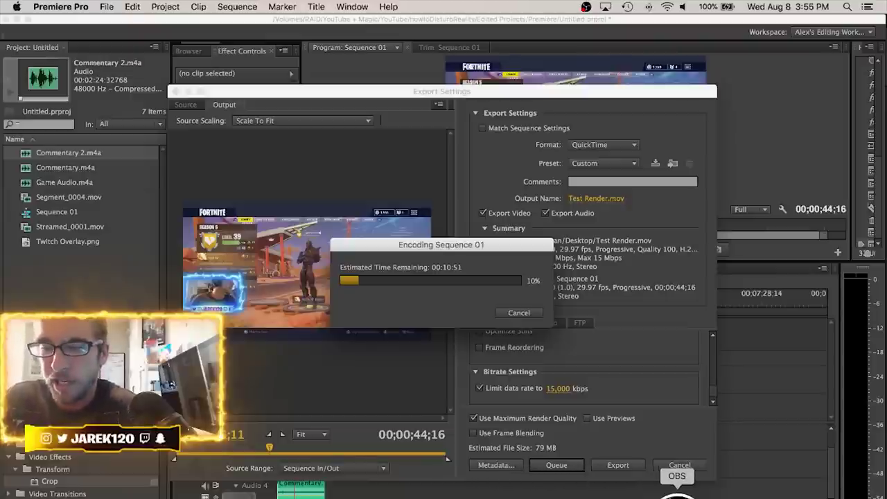
click(692, 492)
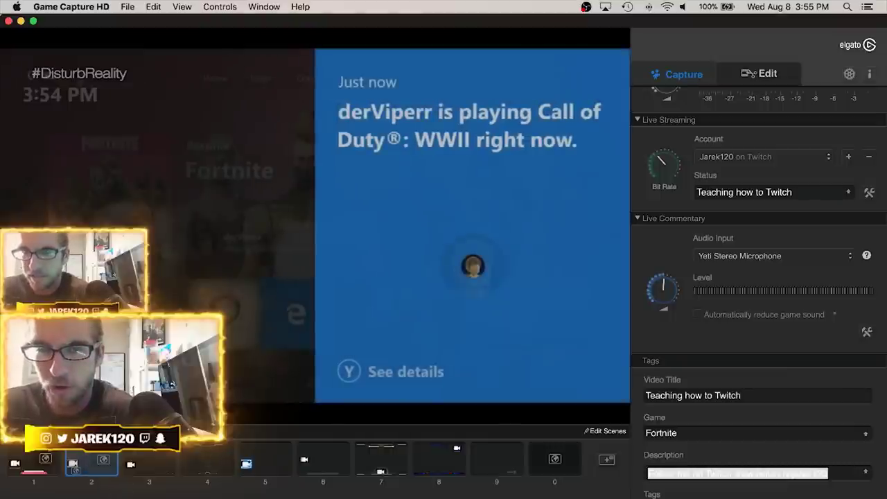
click(763, 76)
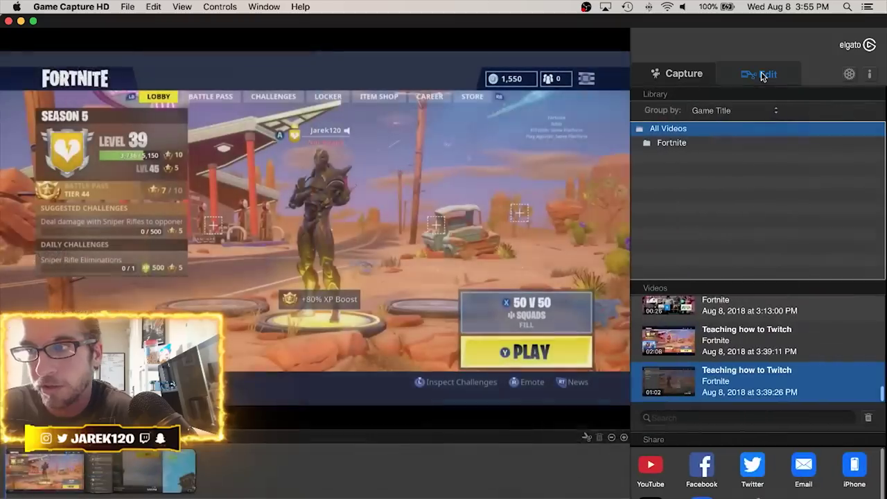
click(680, 77)
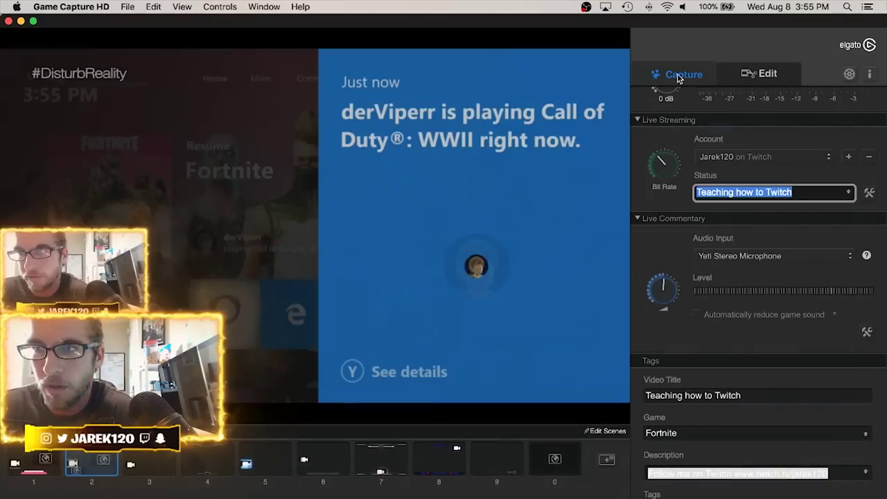